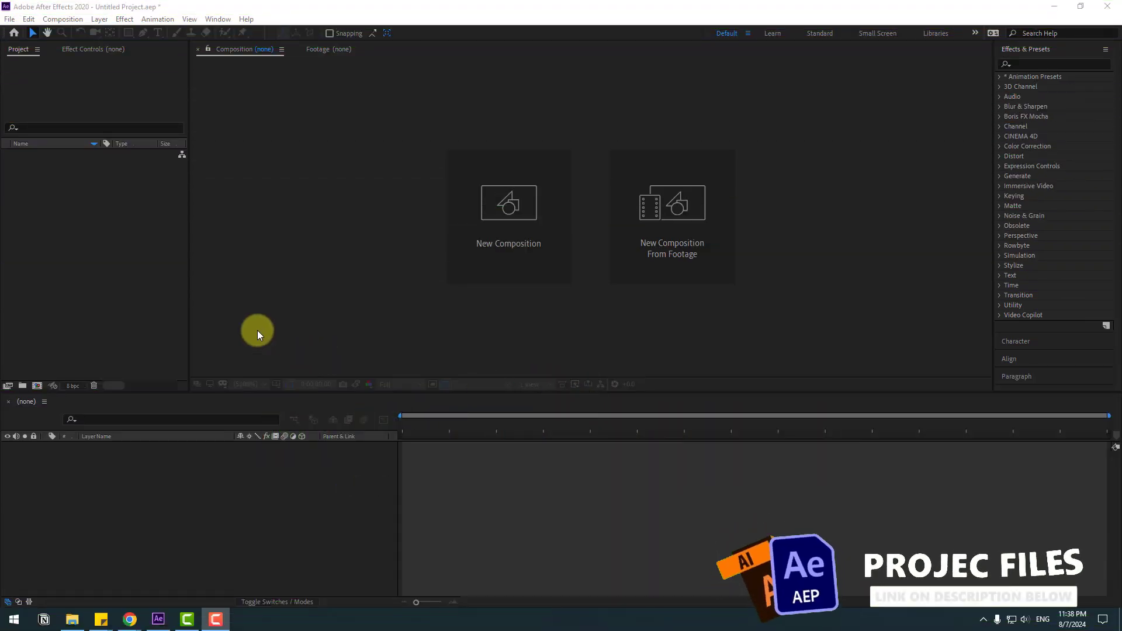
# - Import the Scene 1, Scene 2 and Scene 3 Illustrator files as Composition - Retain Layer Sizes
pyautogui.click(85, 208)
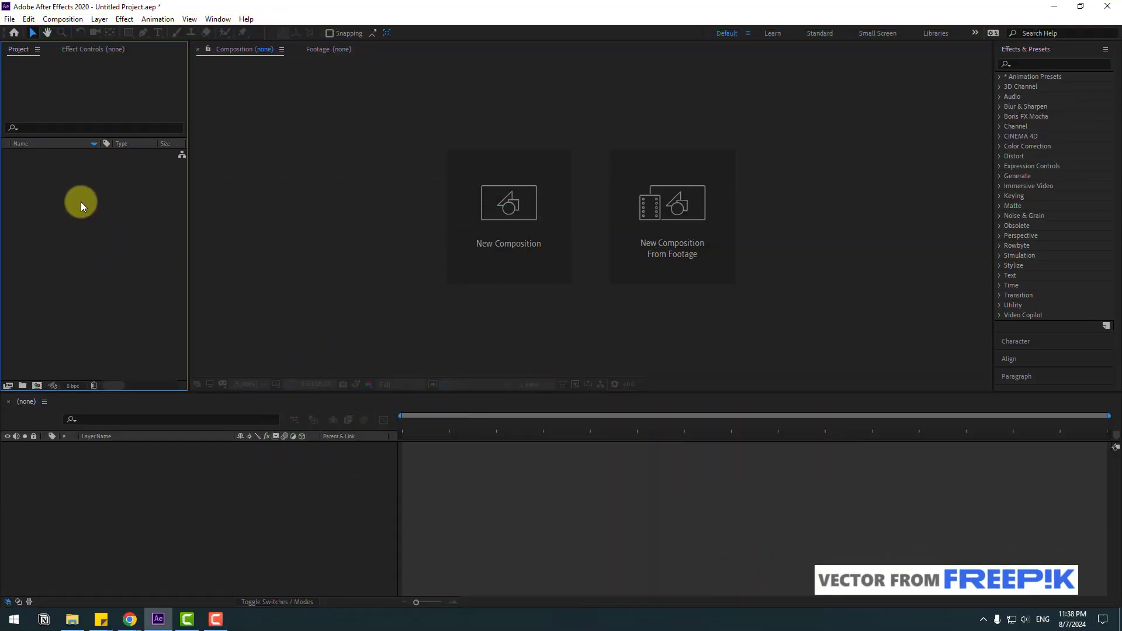
pyautogui.rightClick(82, 205)
pyautogui.moveTo(105, 261)
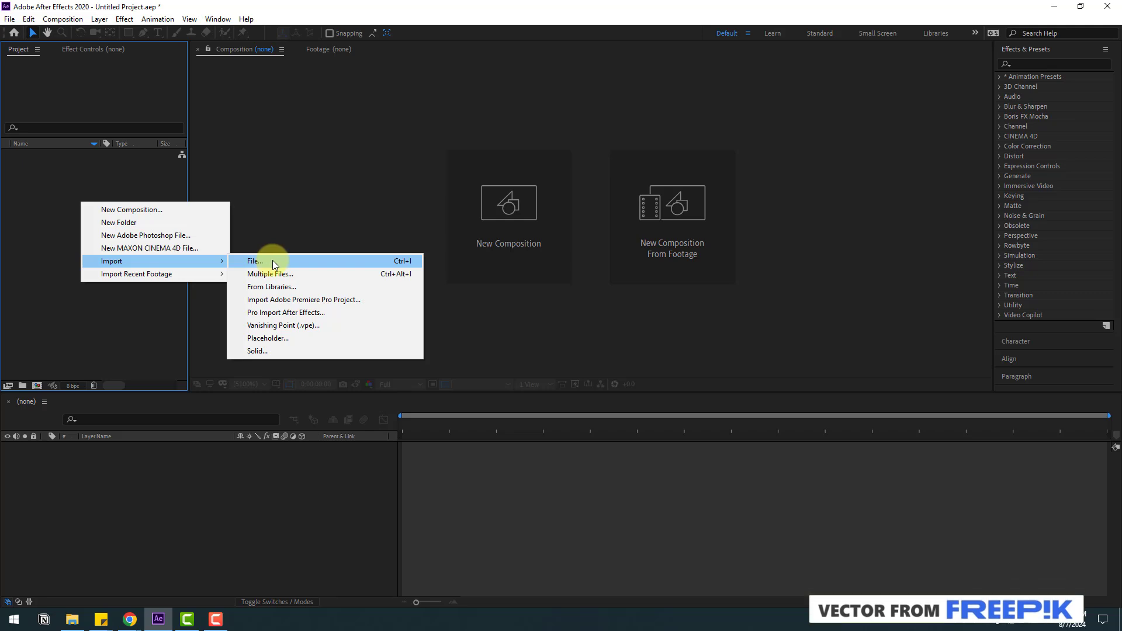
pyautogui.click(273, 261)
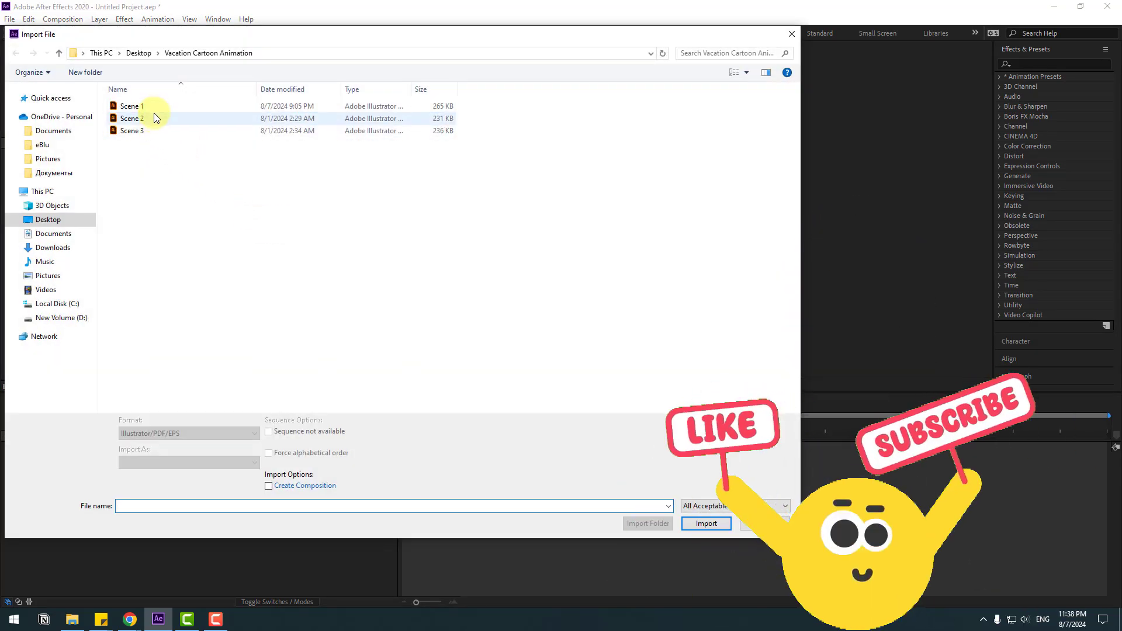
pyautogui.click(144, 106)
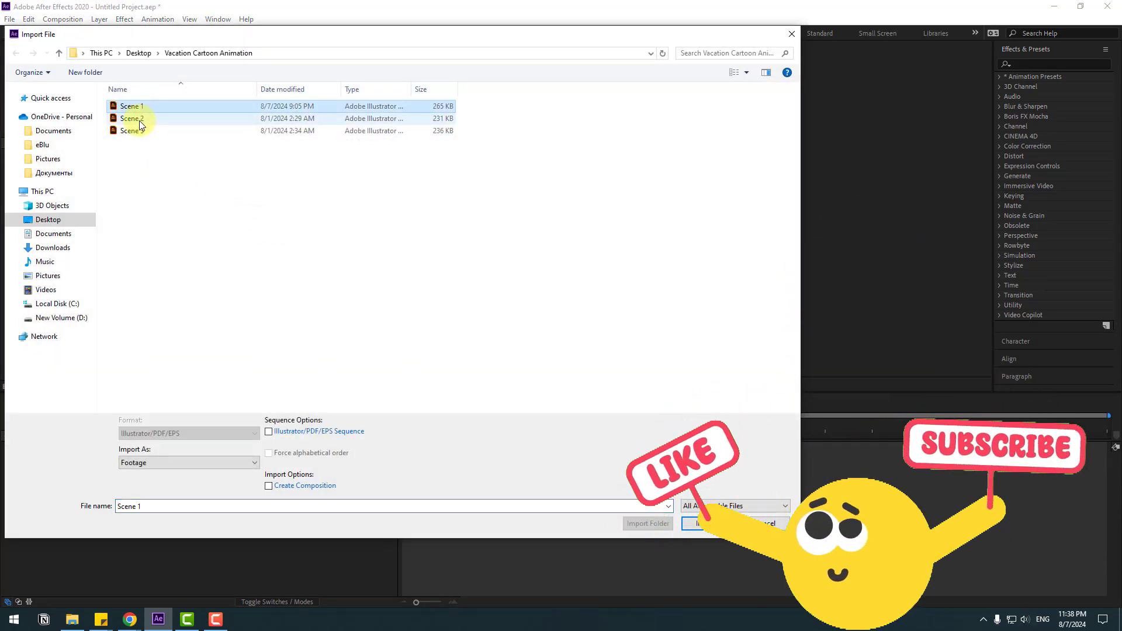
pyautogui.keyDown('shift'); pyautogui.click(138, 130); pyautogui.keyUp('shift')
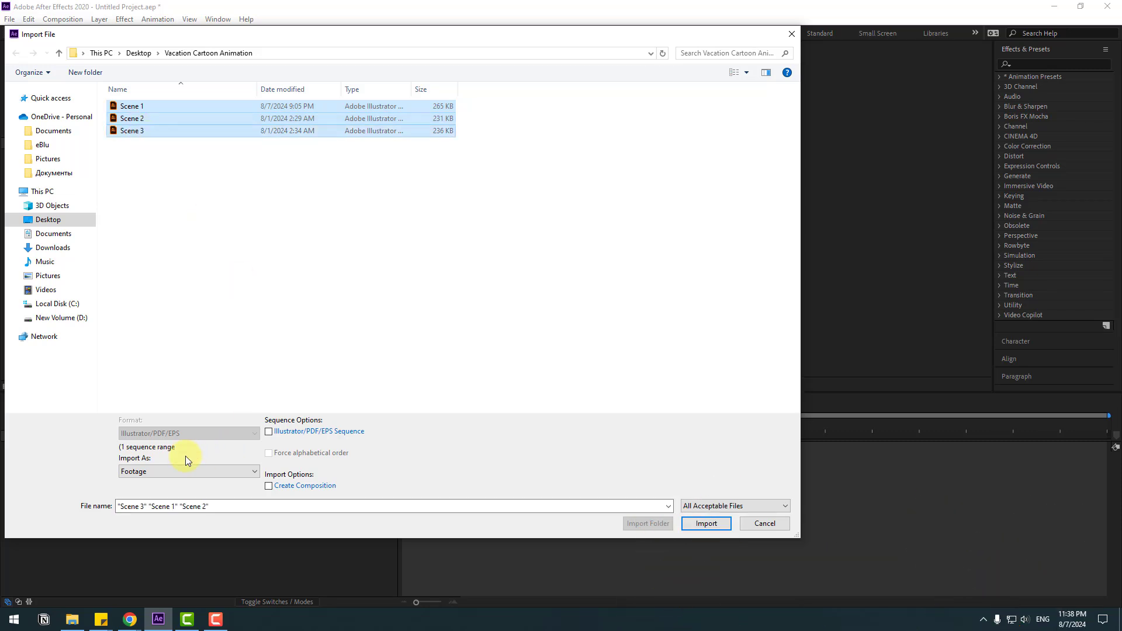
pyautogui.click(149, 470)
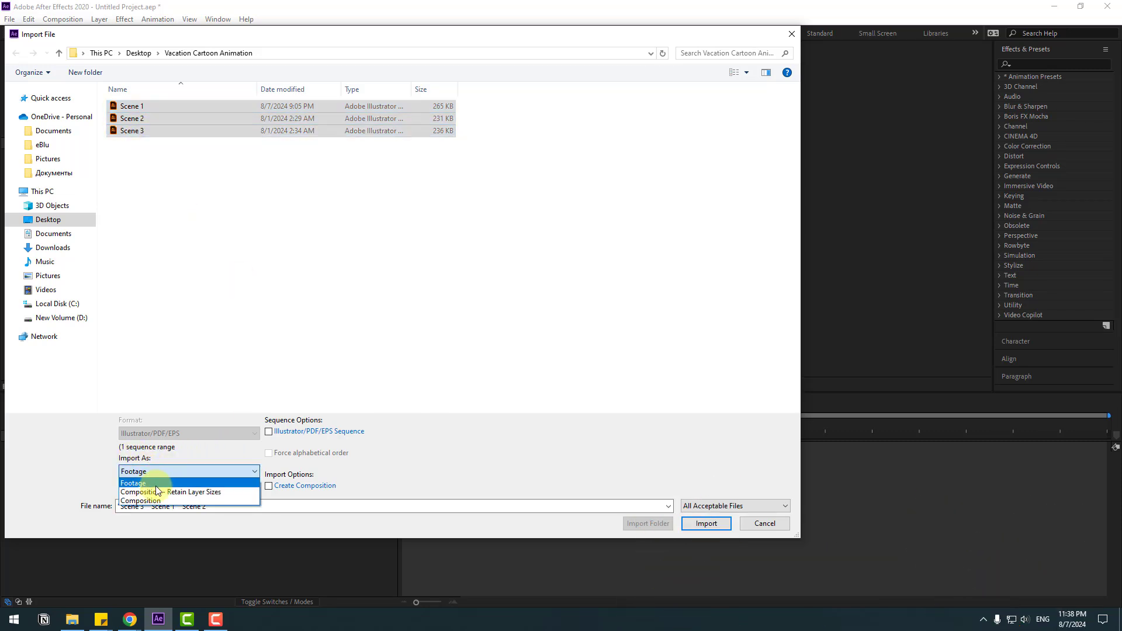
pyautogui.click(198, 493)
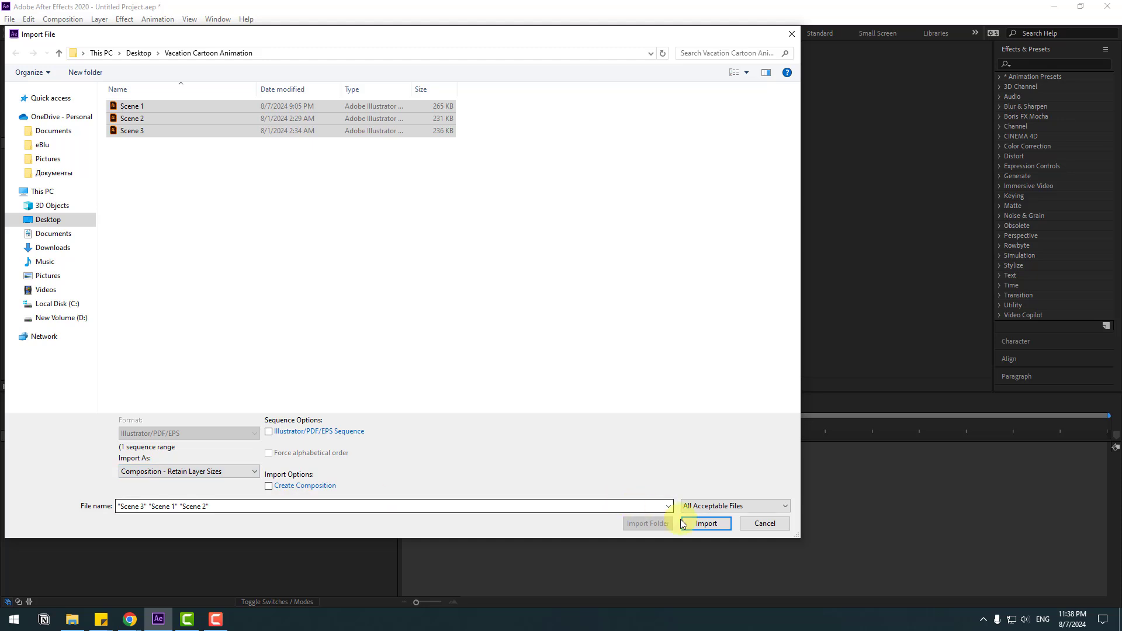
pyautogui.click(695, 522)
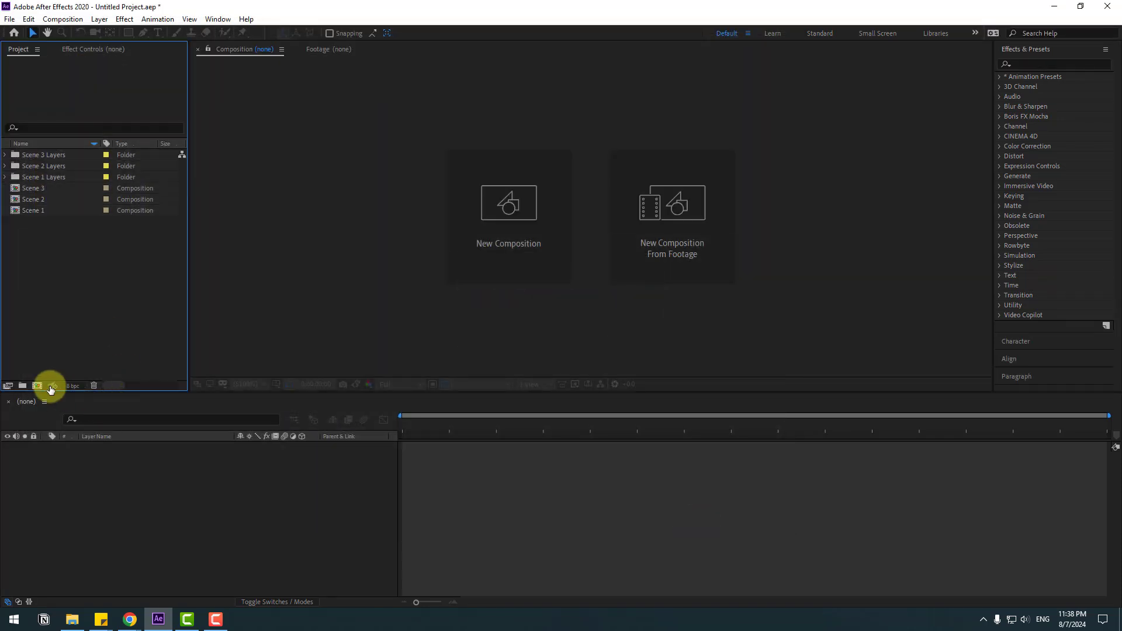
# - Create a 1920 x 1080, 25 fps composition named Main with a duration of 15 seconds
pyautogui.click(37, 385)
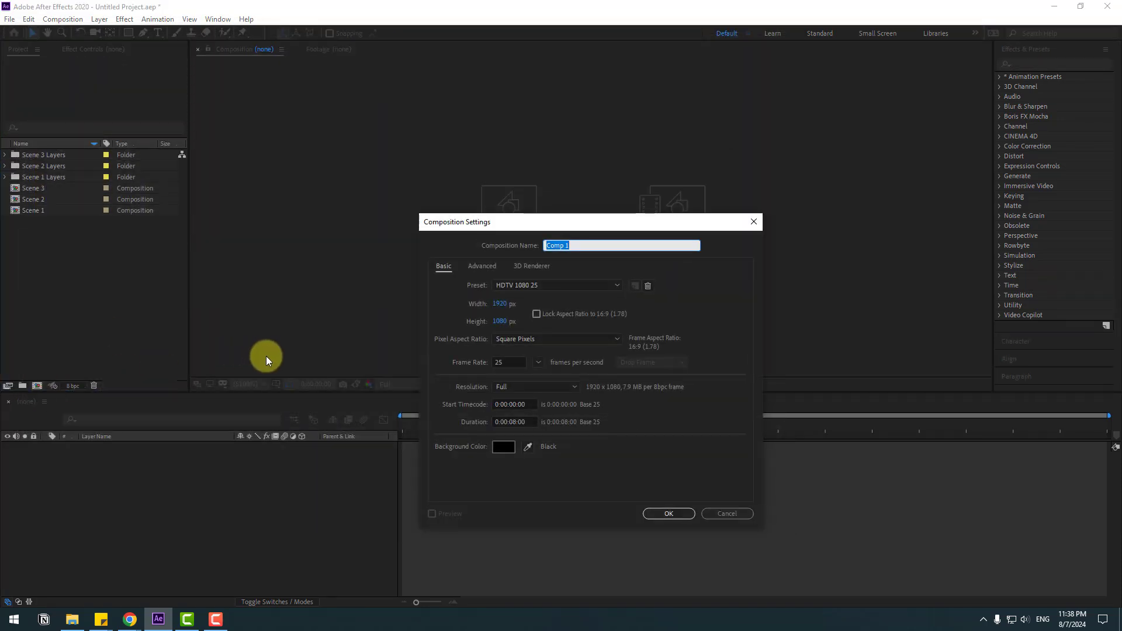
pyautogui.write('Main')
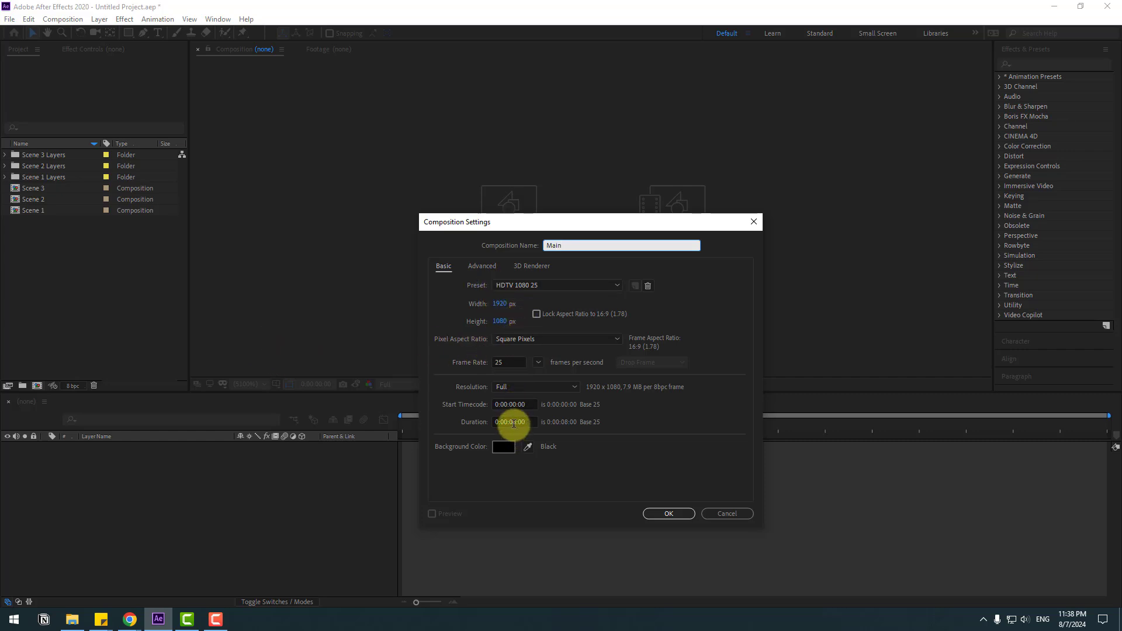
pyautogui.click(513, 422)
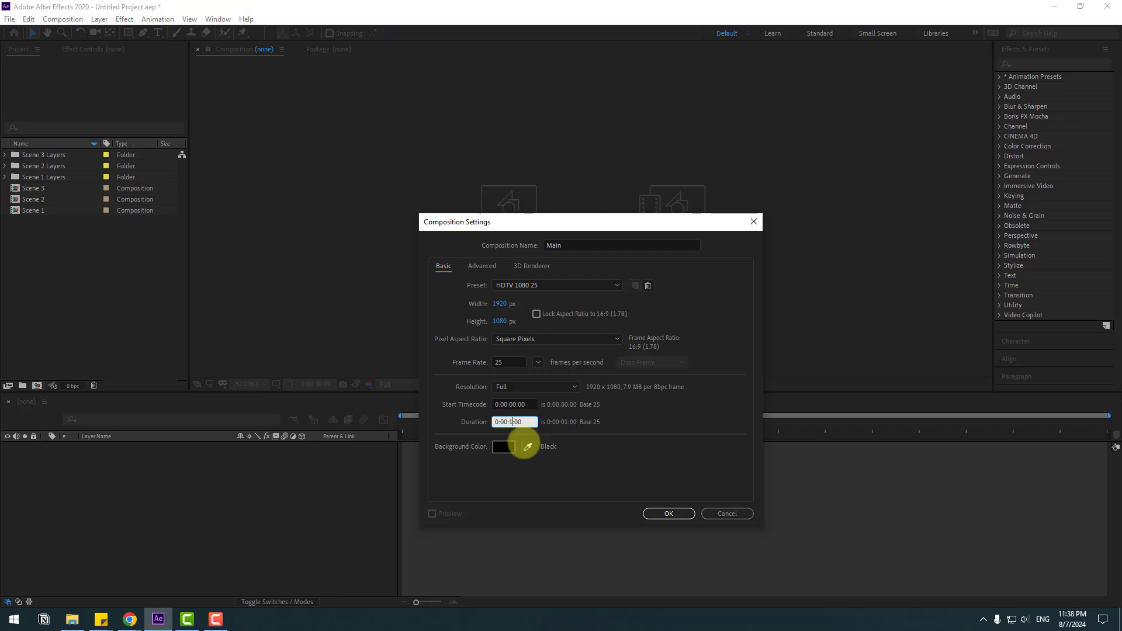
pyautogui.click(666, 512)
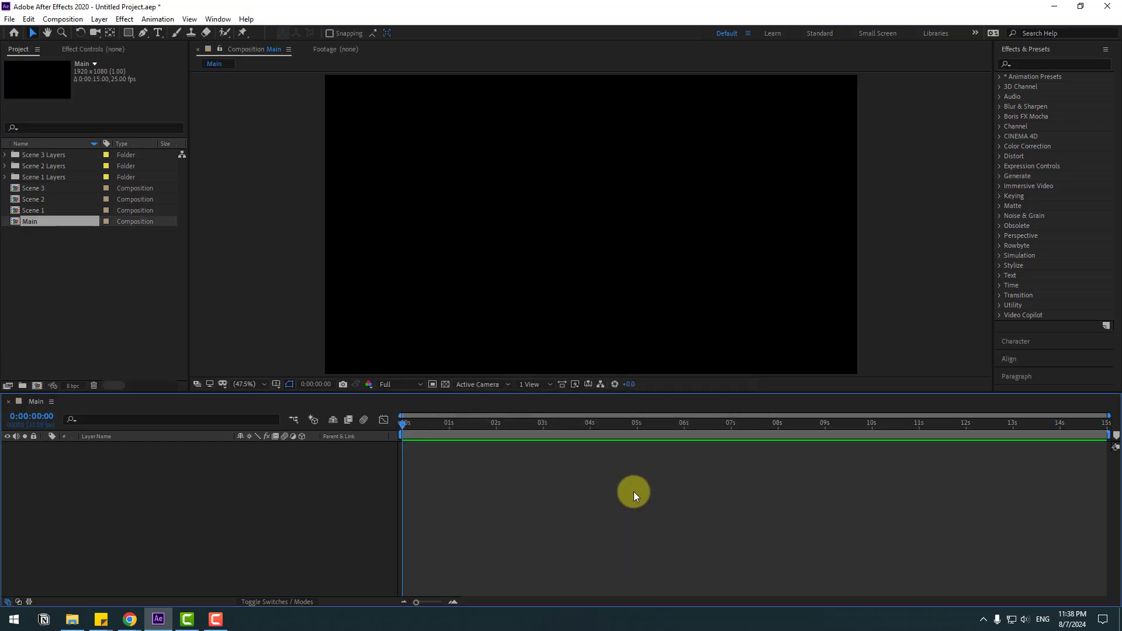
# - Copy all layers of Scene 1 into Main and extend them to the composition's end
pyautogui.doubleClick(33, 210)
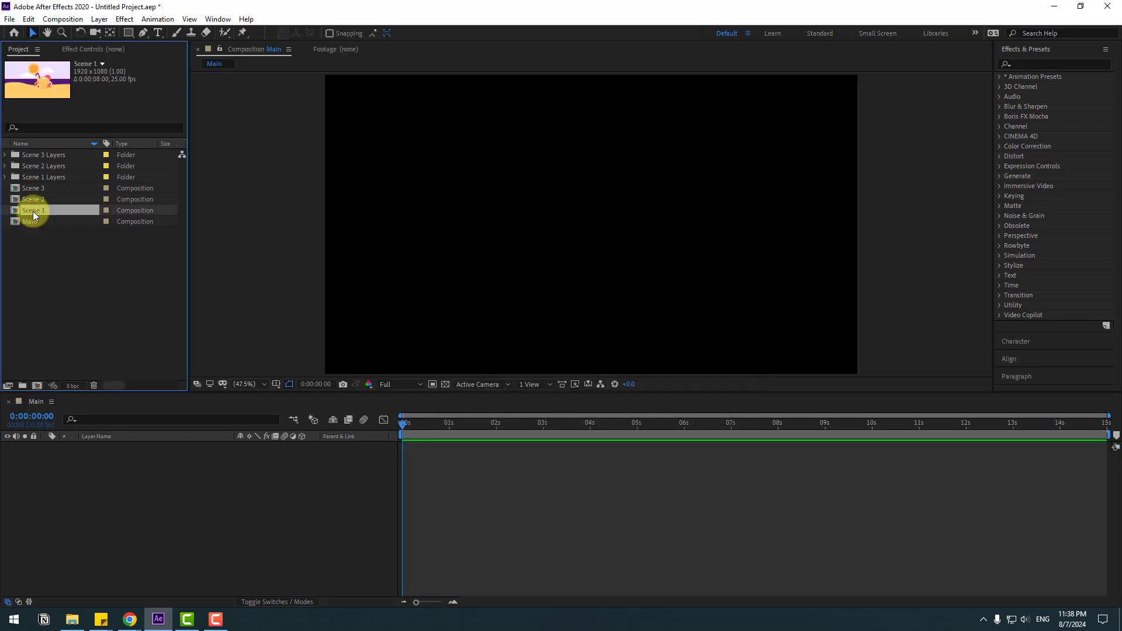
pyautogui.moveTo(83, 583); pyautogui.dragTo(120, 446)
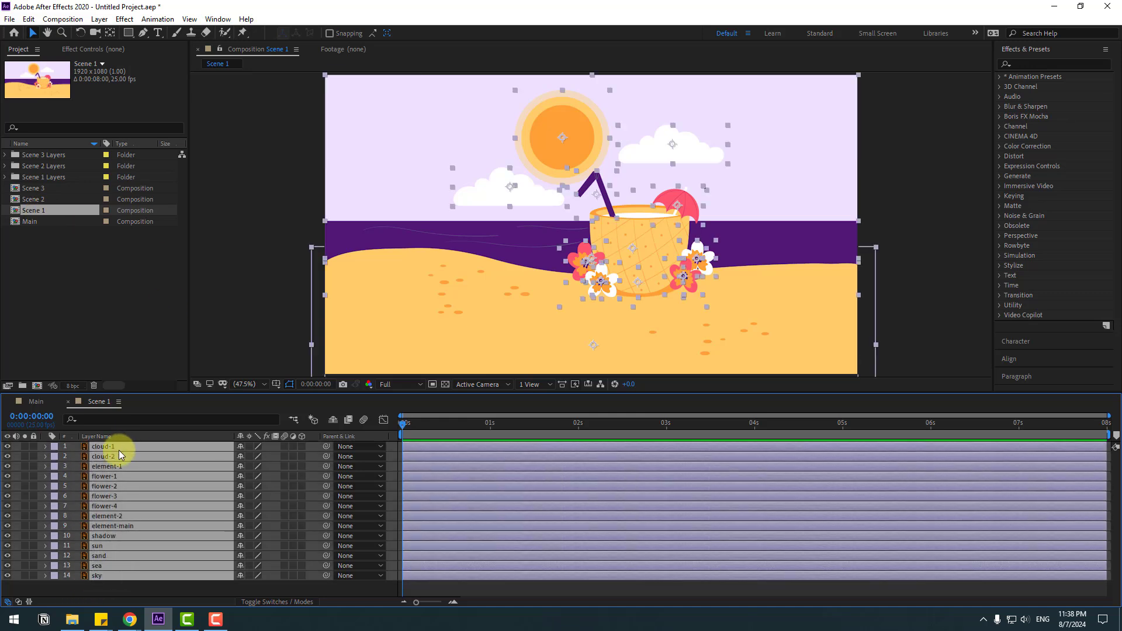
pyautogui.click(33, 400)
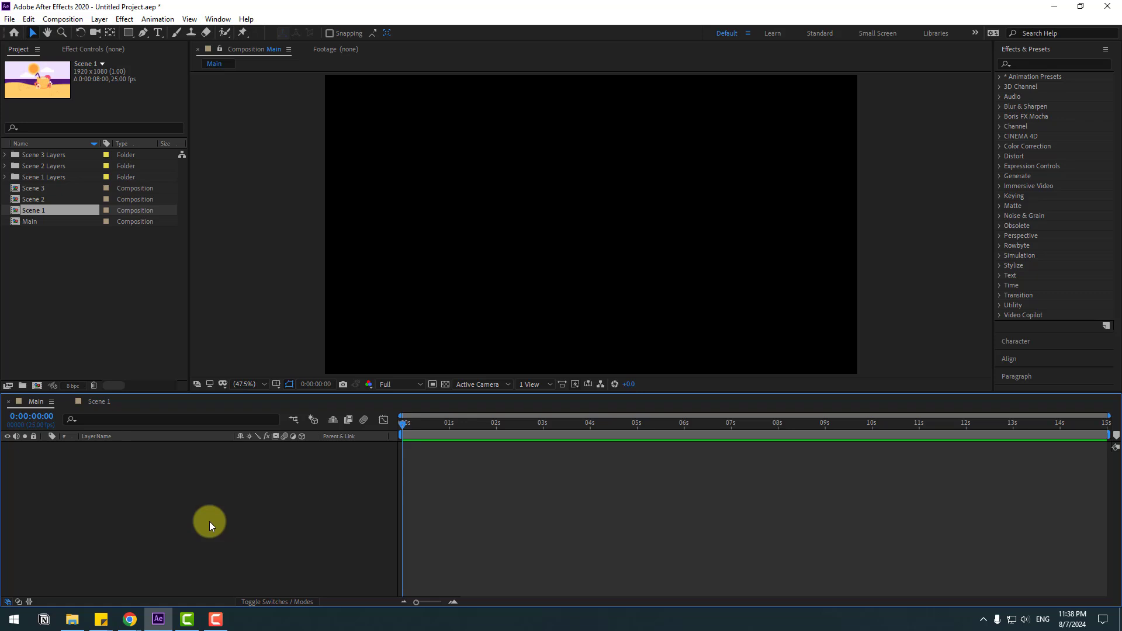
pyautogui.hotkey('ctrl', 'v')
pyautogui.moveTo(780, 444); pyautogui.dragTo(1109, 438)
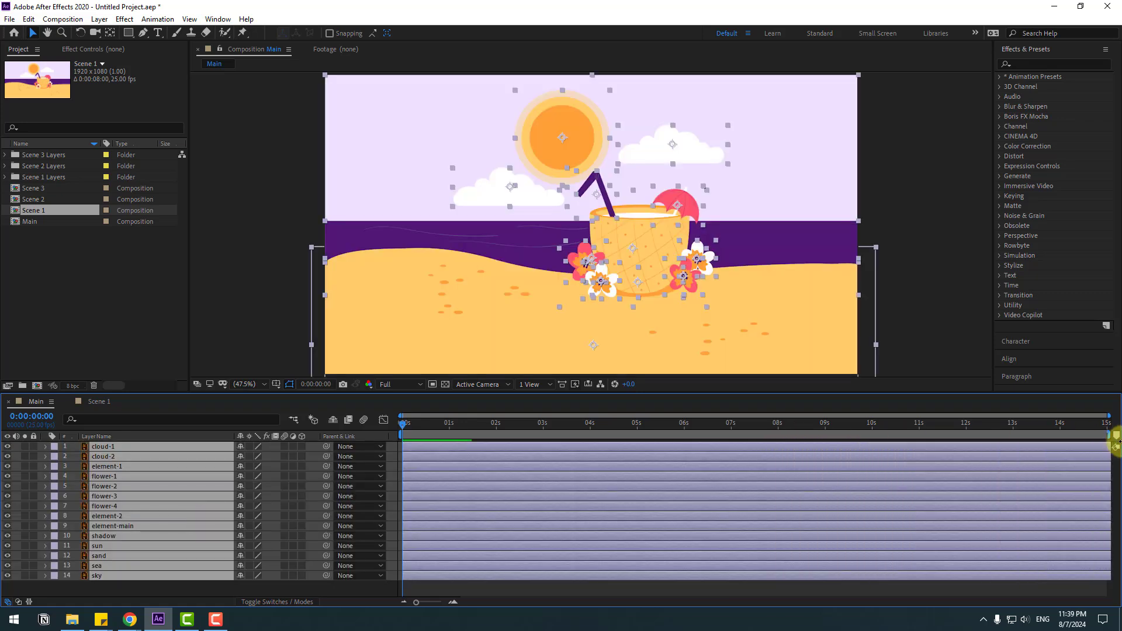
# - Add a null object to Main and centre its anchor point within the null
pyautogui.click(114, 591)
pyautogui.rightClick(152, 583)
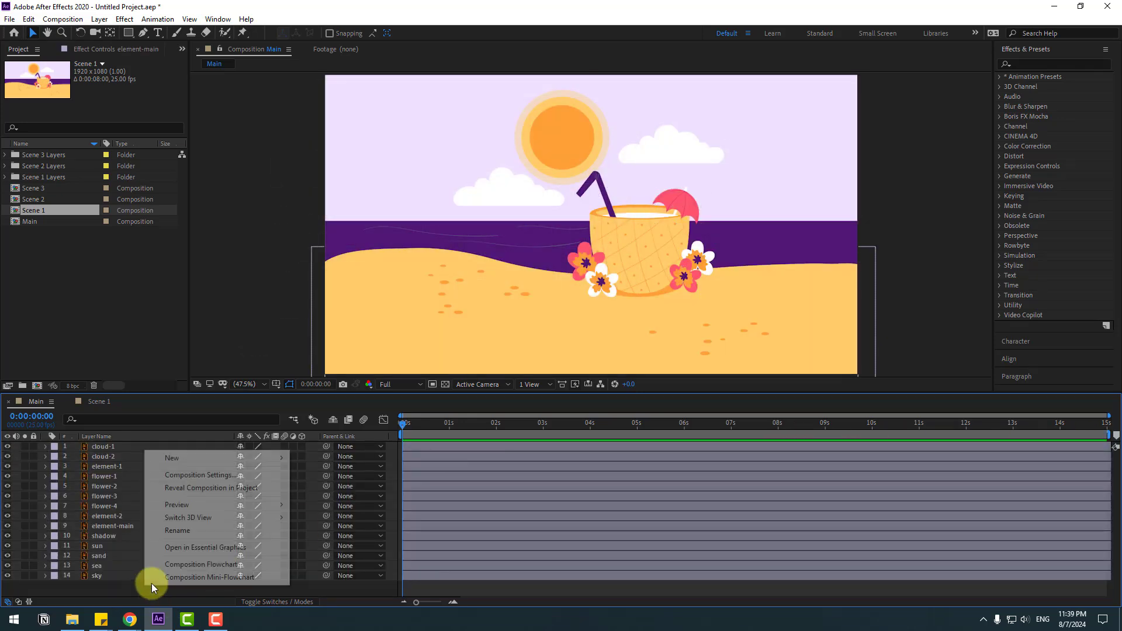
pyautogui.moveTo(258, 459)
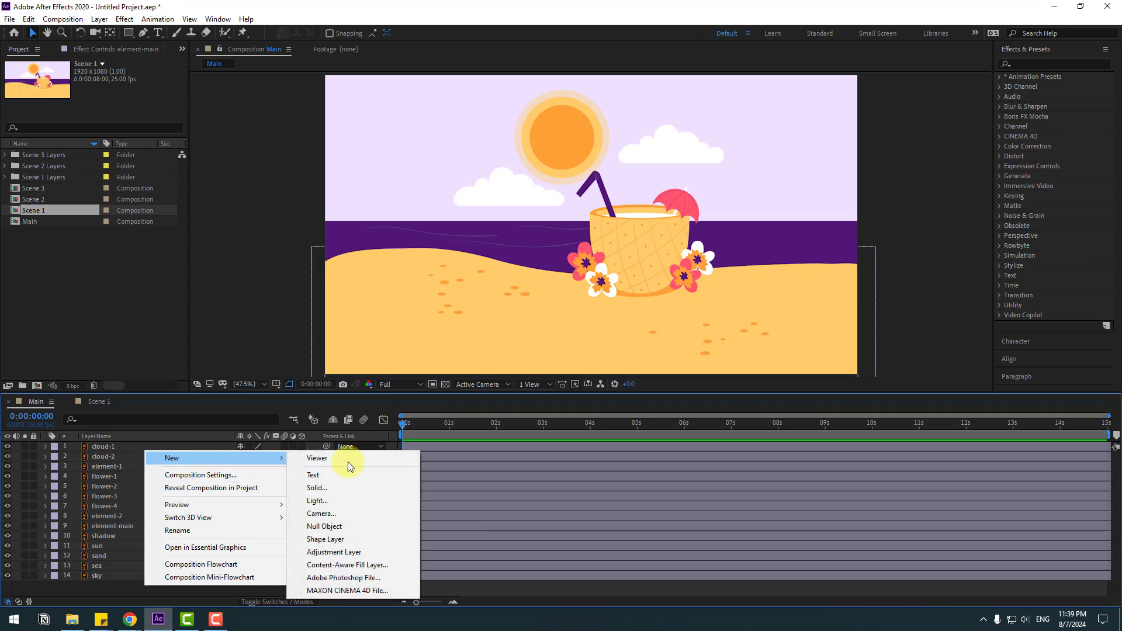
pyautogui.click(325, 526)
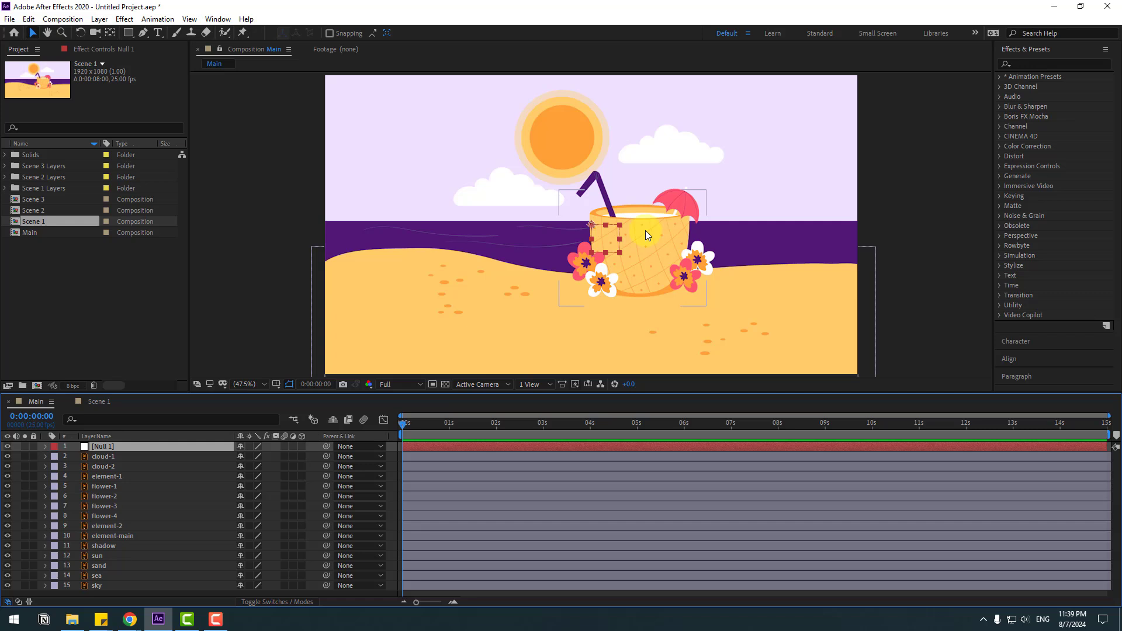
pyautogui.doubleClick(110, 36)
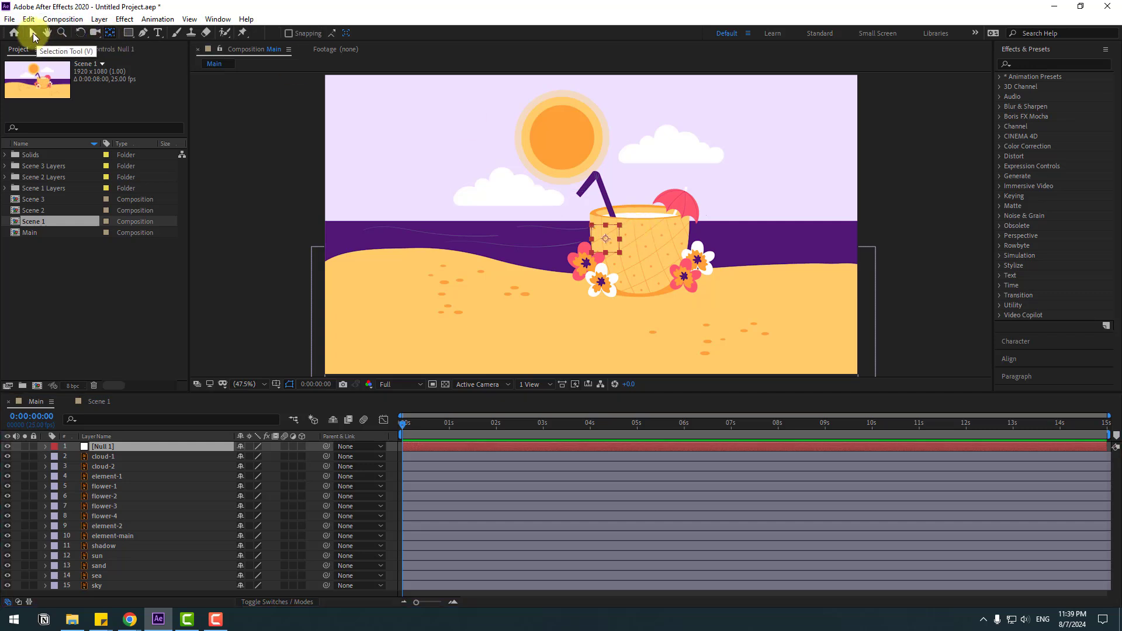
pyautogui.click(33, 35)
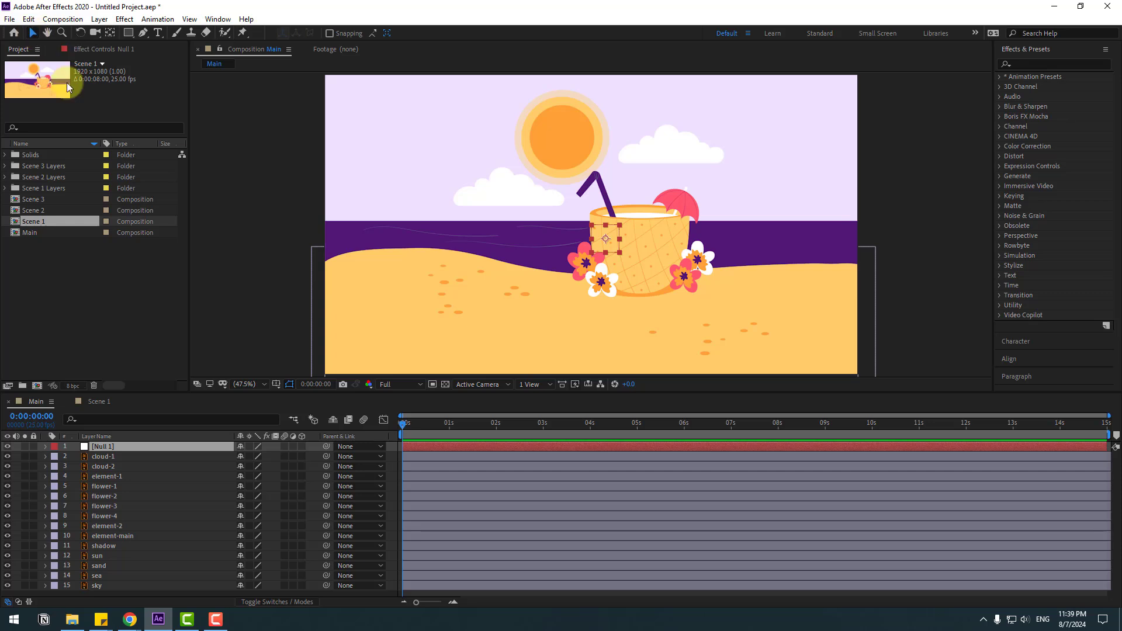
# - Rename the null layer as camera
pyautogui.click(109, 448)
pyautogui.press('Return')
pyautogui.write('cam')
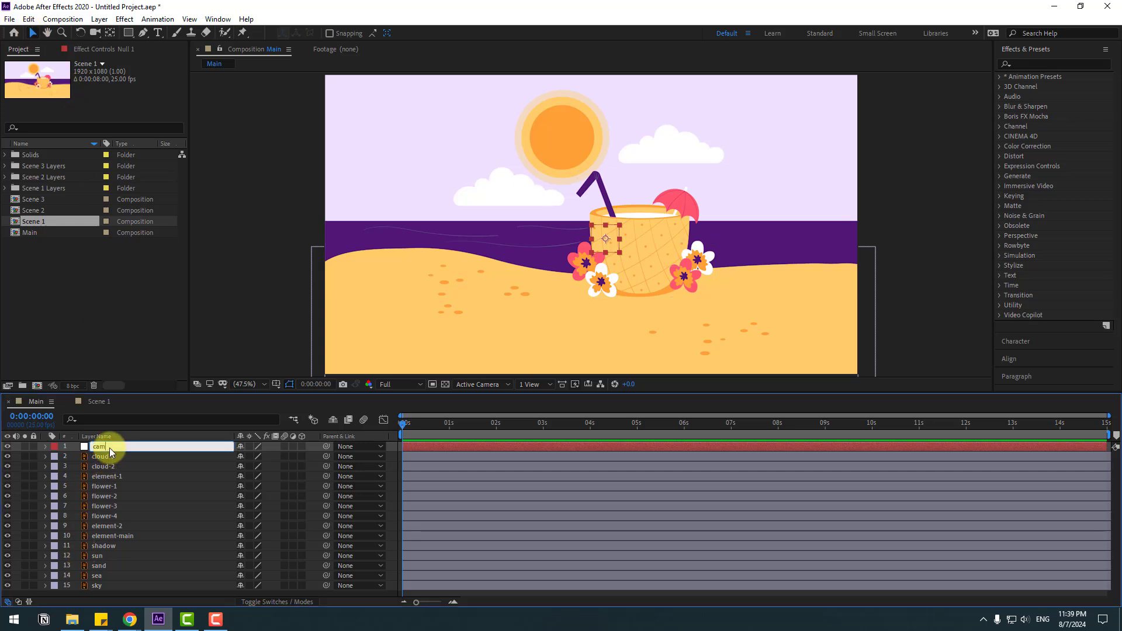
pyautogui.write('era')
pyautogui.press('Return')
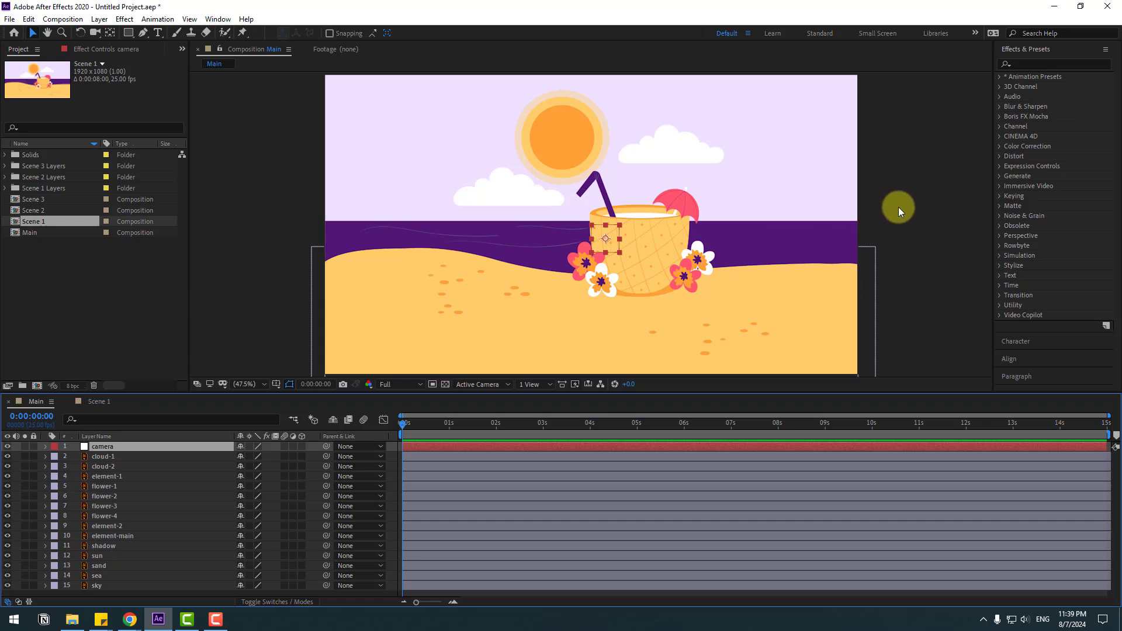
# - Solo the element-main layer, move its anchor point to the base of the cup, and turn solo off again
pyautogui.click(899, 206)
pyautogui.click(654, 240)
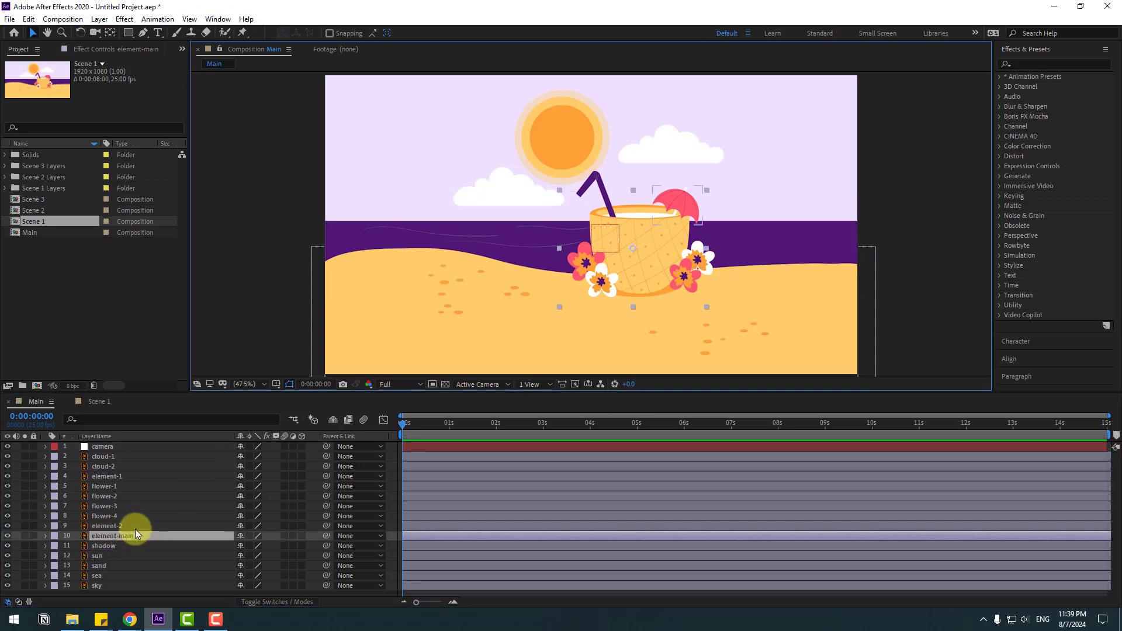
pyautogui.click(25, 535)
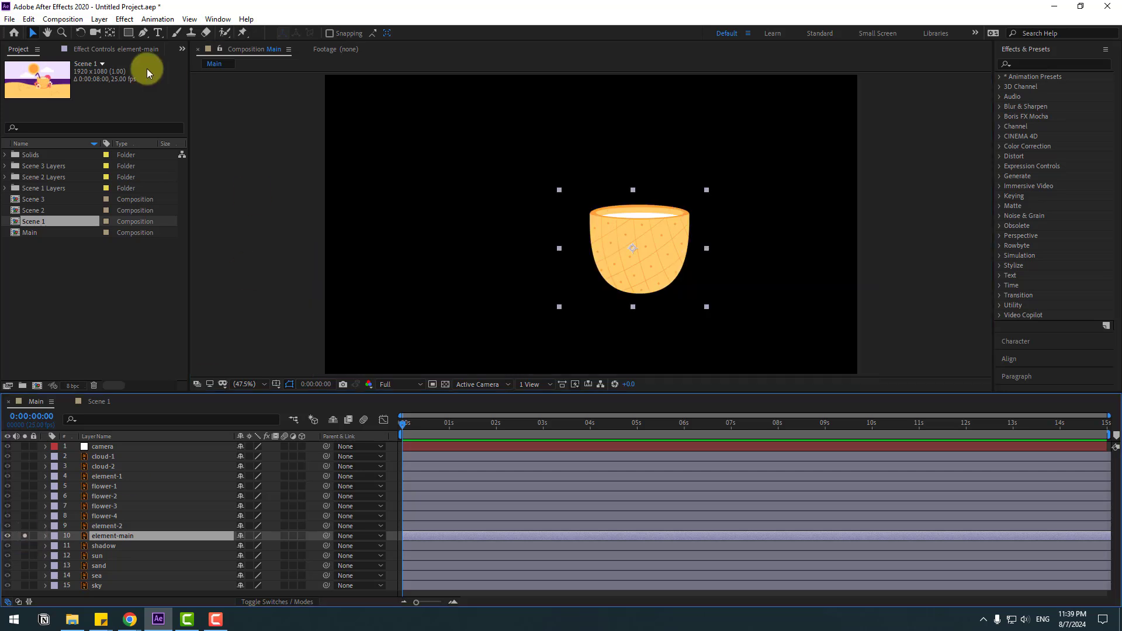
pyautogui.click(110, 32)
pyautogui.moveTo(633, 250); pyautogui.dragTo(639, 296)
pyautogui.click(96, 100)
pyautogui.click(32, 33)
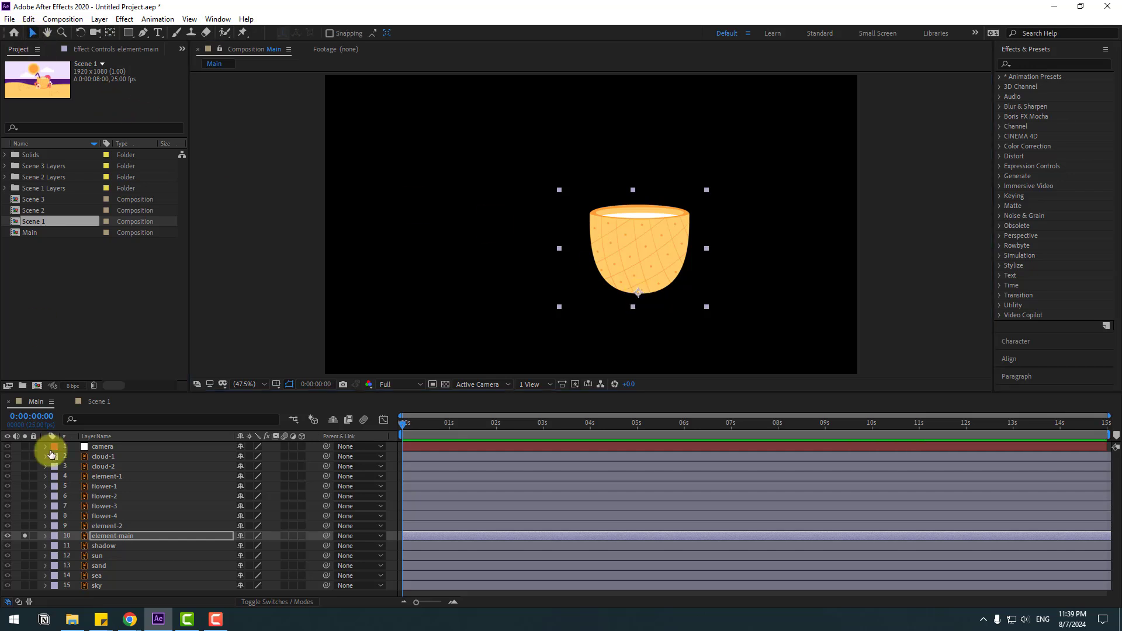
pyautogui.click(26, 535)
# - Keyframe element-main's Position so the cup drops from Y -29.5 at frame 0 to Y 777.5 at frame 10
pyautogui.click(121, 535)
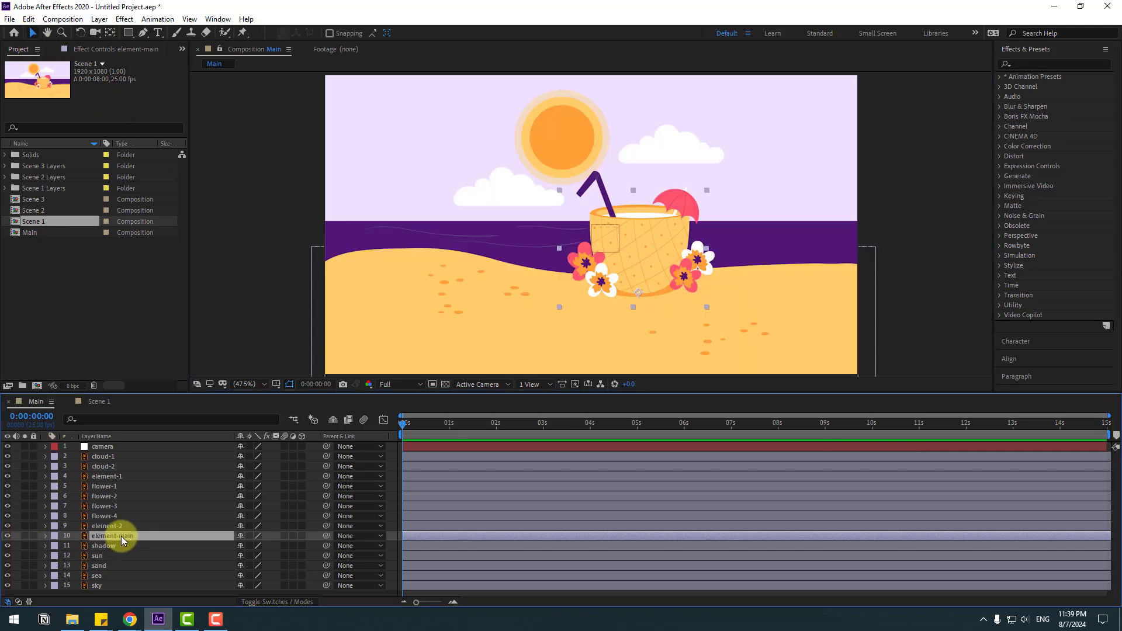
pyautogui.press('p')
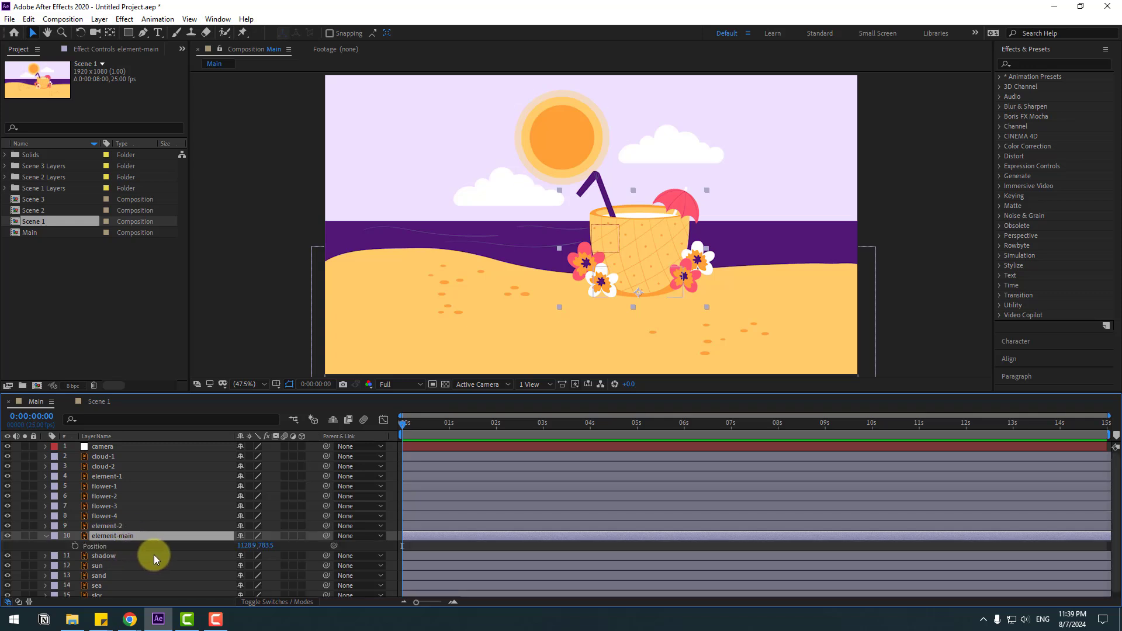
pyautogui.click(74, 546)
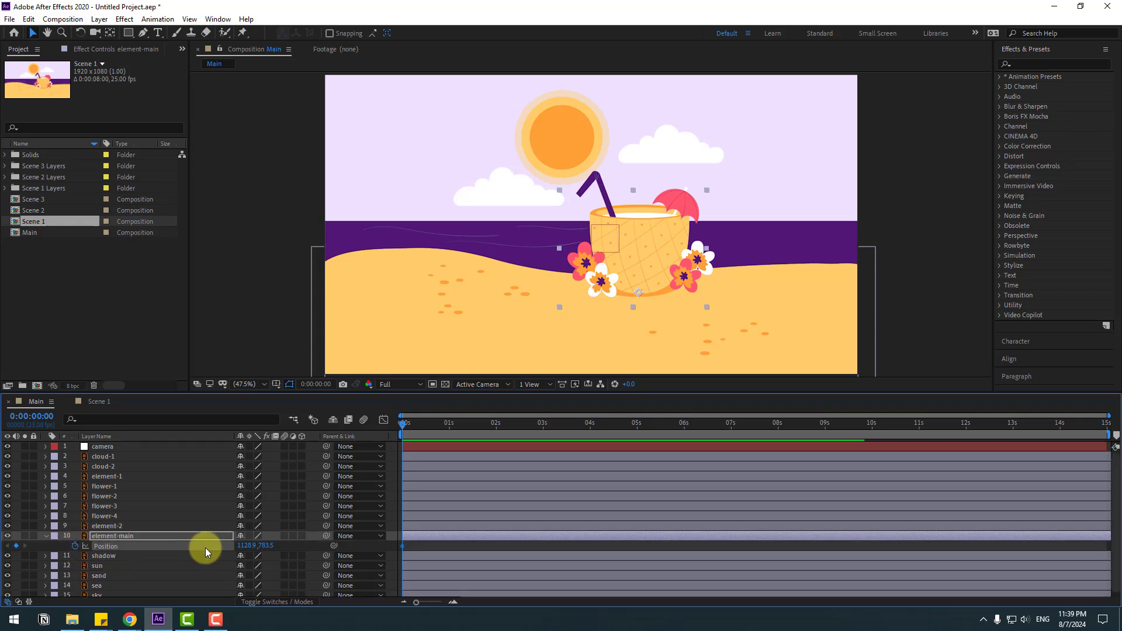
pyautogui.moveTo(264, 546); pyautogui.dragTo(2, 539)
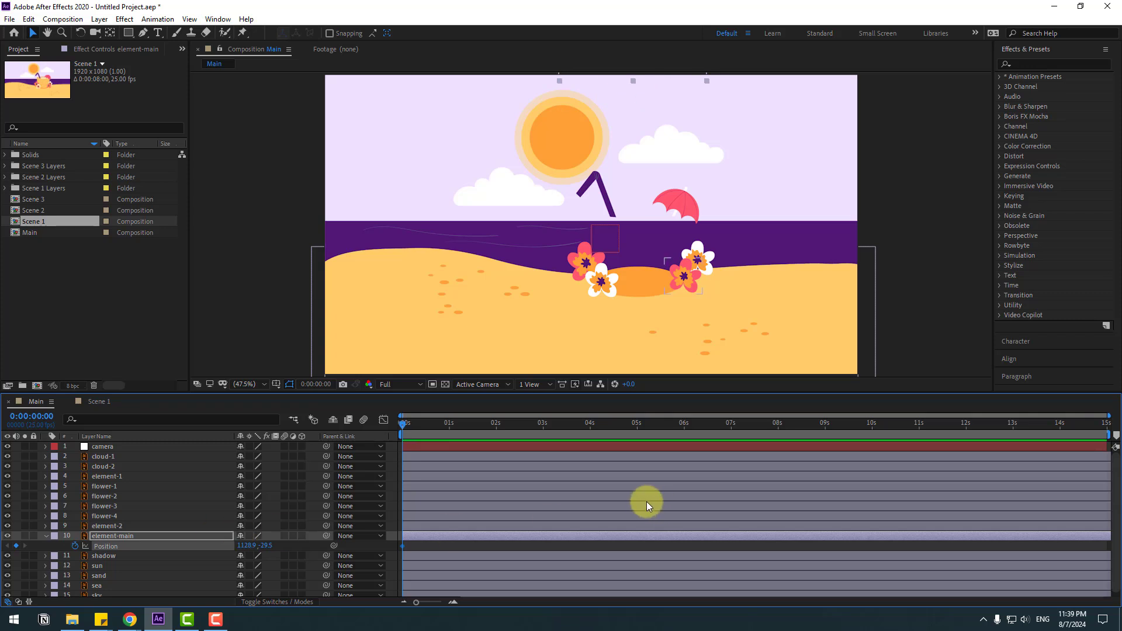
pyautogui.hotkey('shift', 'pagedown')
pyautogui.moveTo(265, 549); pyautogui.dragTo(751, 534)
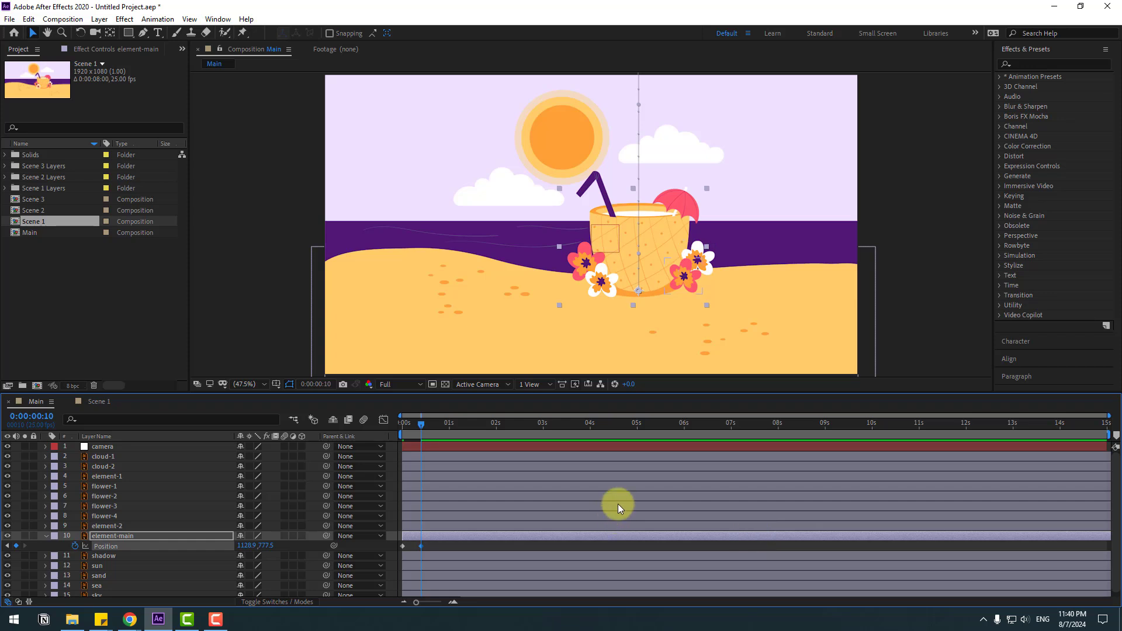
# - Add a rebound to element-main by keyframing its Y position at 763.5 around frame 13
pyautogui.press('pagedown')
pyautogui.press('Up')
pyautogui.press('Up')
pyautogui.press('Up')
pyautogui.press('Up')
pyautogui.press('Up')
pyautogui.press('Up')
pyautogui.press('Up')
pyautogui.press('Up')
pyautogui.press('Up')
pyautogui.press('Up')
pyautogui.press('Up')
pyautogui.press('Up')
pyautogui.press('Up')
pyautogui.press('Up')
pyautogui.press('Up')
pyautogui.press('Up')
pyautogui.press('Up')
pyautogui.press('Up')
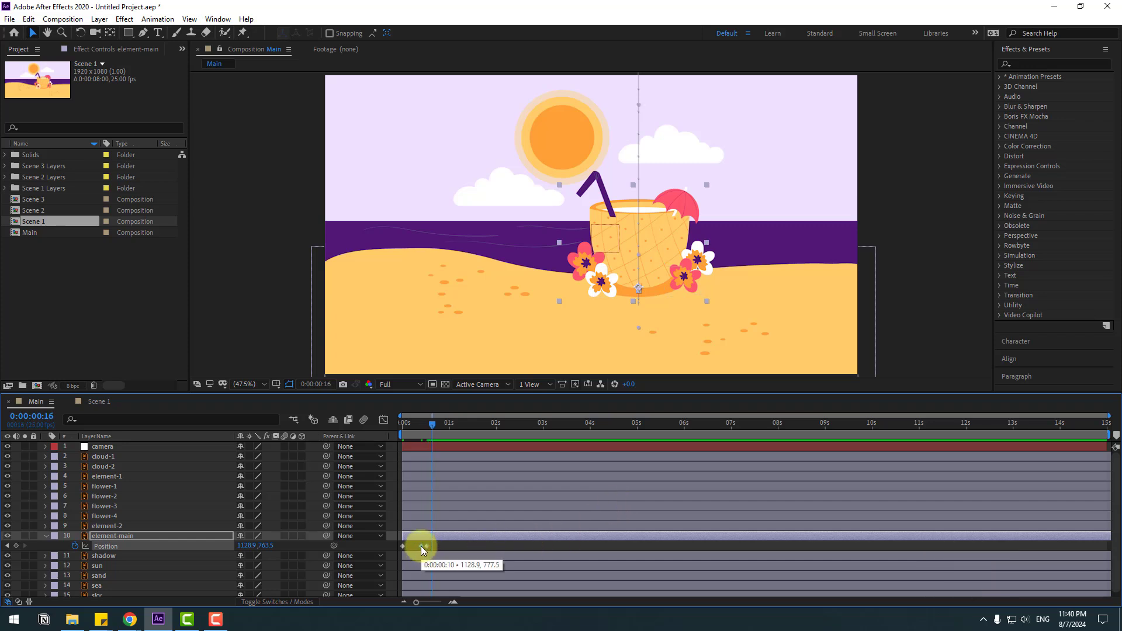
# - Settle element-main by keyframing its Y position at 777.5 at frame 16
pyautogui.press('Down')
pyautogui.press('Down')
pyautogui.press('Down')
pyautogui.press('Down')
pyautogui.press('Down')
pyautogui.press('Down')
pyautogui.press('Down')
pyautogui.press('Down')
pyautogui.press('Down')
pyautogui.press('Down')
pyautogui.press('Down')
pyautogui.press('Down')
pyautogui.press('Down')
pyautogui.press('Down')
# - Apply Easy Ease to all of element-main's Position keyframes and preview the drop animation
pyautogui.moveTo(440, 546); pyautogui.dragTo(395, 550)
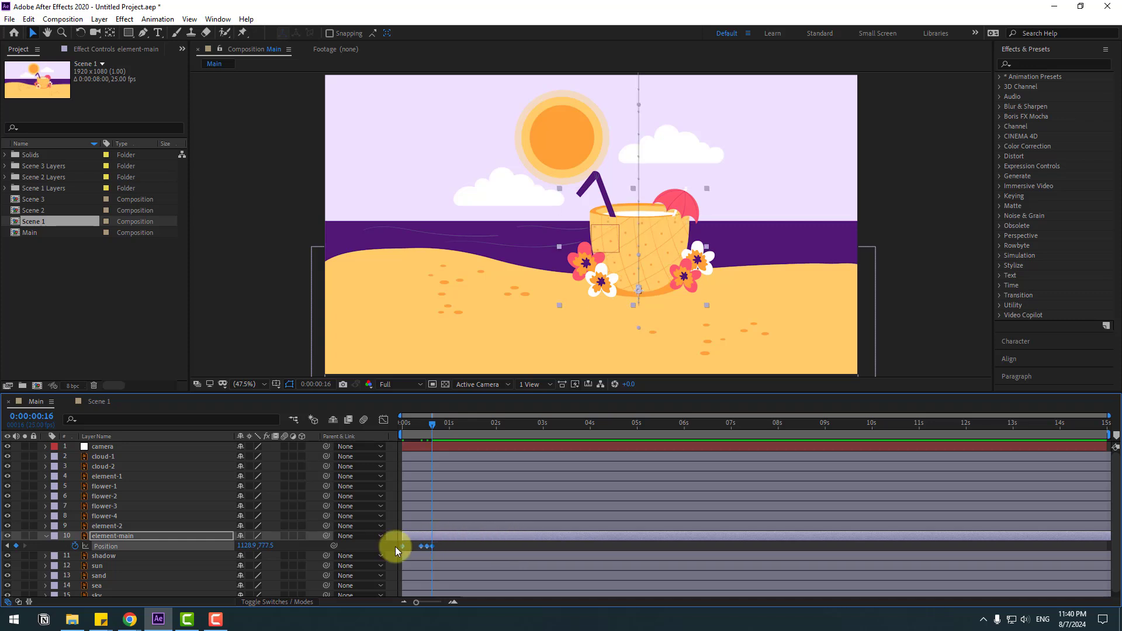
pyautogui.rightClick(401, 547)
pyautogui.moveTo(455, 539)
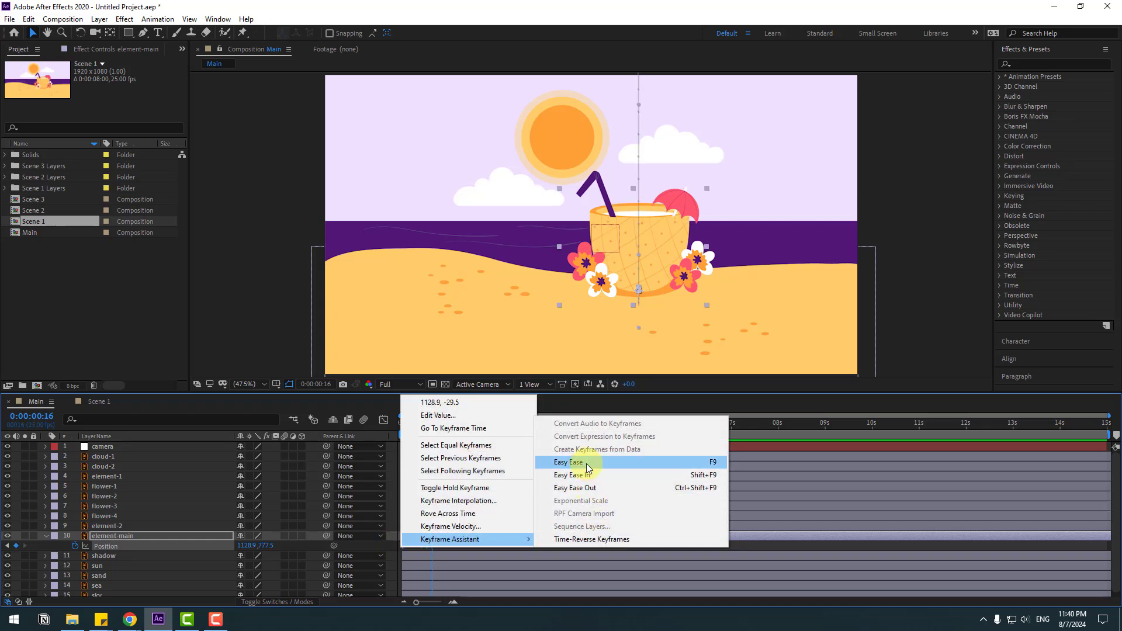
pyautogui.click(637, 462)
pyautogui.press('space')
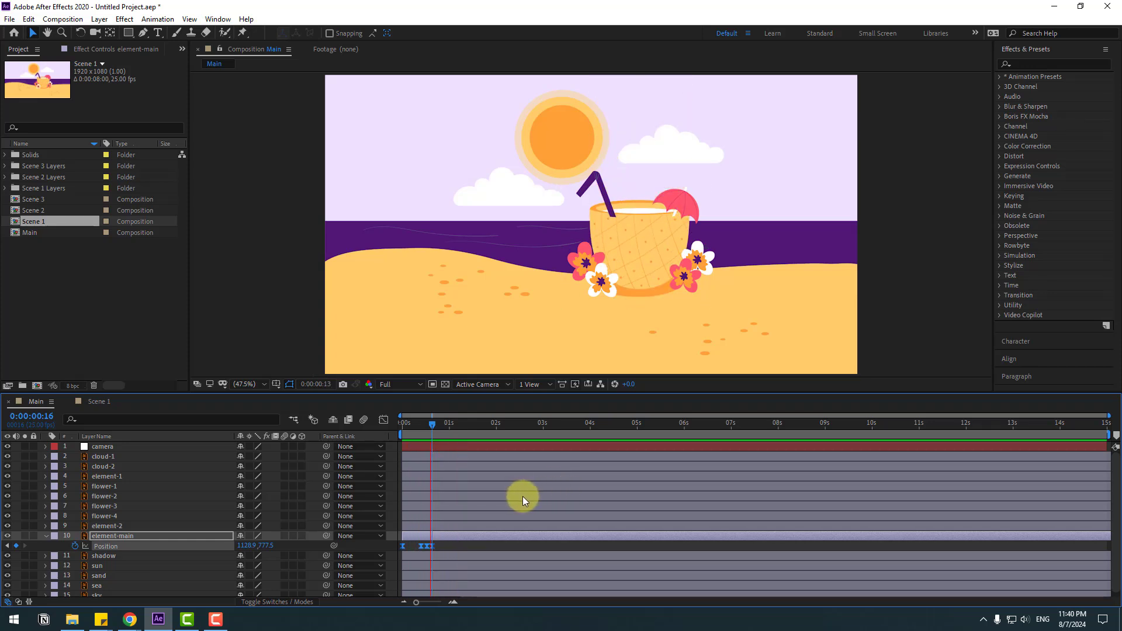
# - Set the spatial interpolation of element-main's last three Position keyframes to Linear and preview the bounce
pyautogui.press('space')
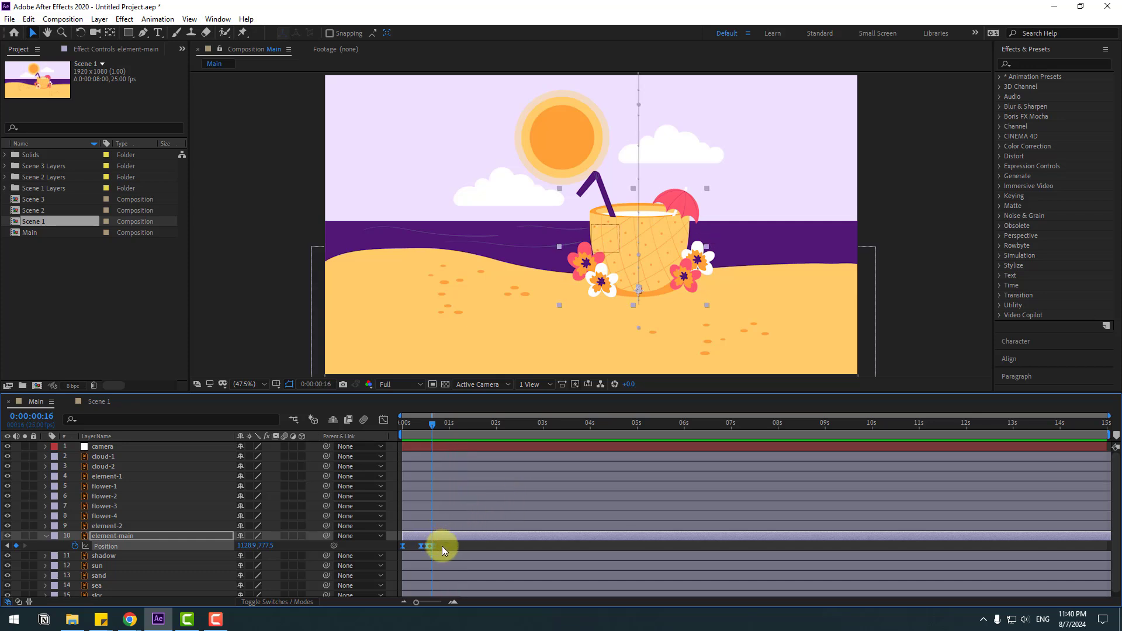
pyautogui.moveTo(441, 546); pyautogui.dragTo(423, 556)
pyautogui.rightClick(420, 547)
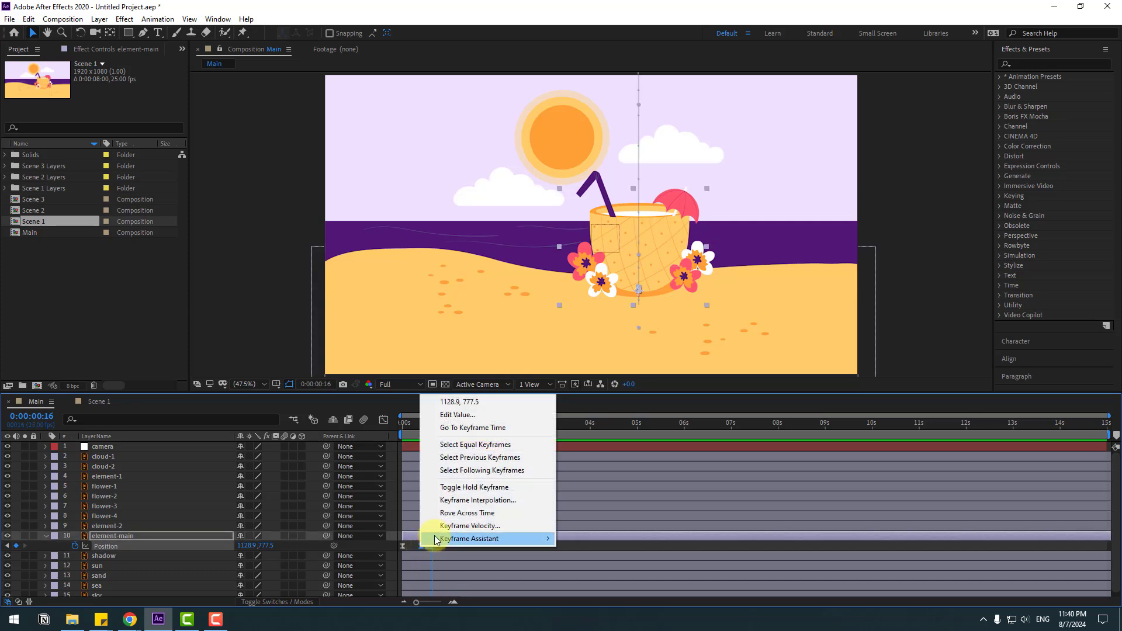
pyautogui.click(510, 501)
pyautogui.click(603, 289)
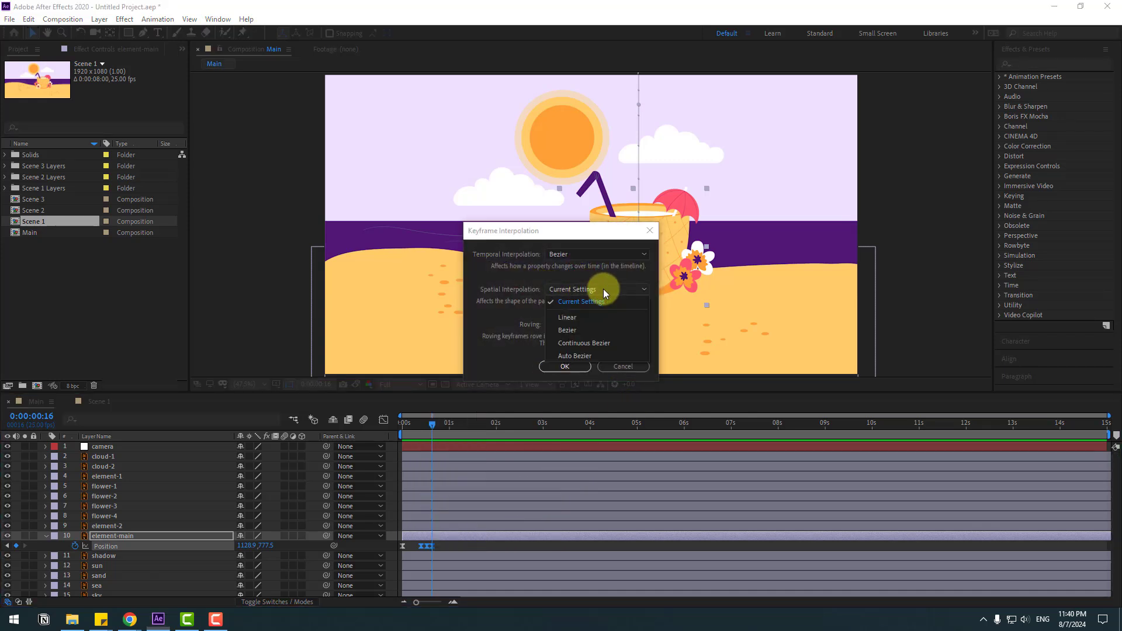
pyautogui.click(573, 320)
pyautogui.click(564, 367)
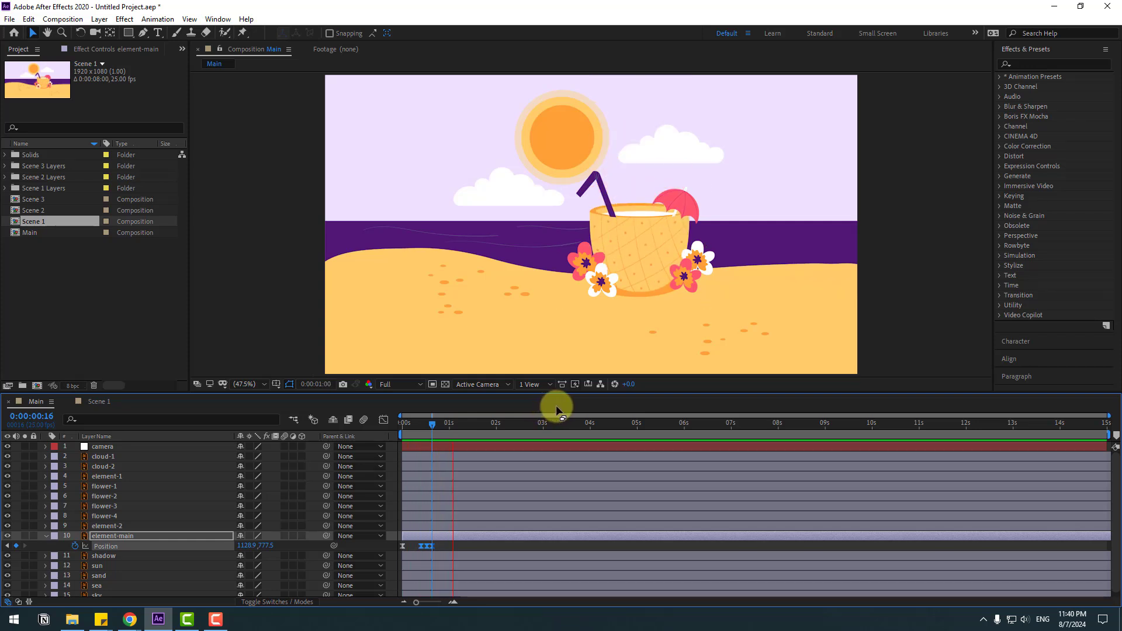
pyautogui.press('space')
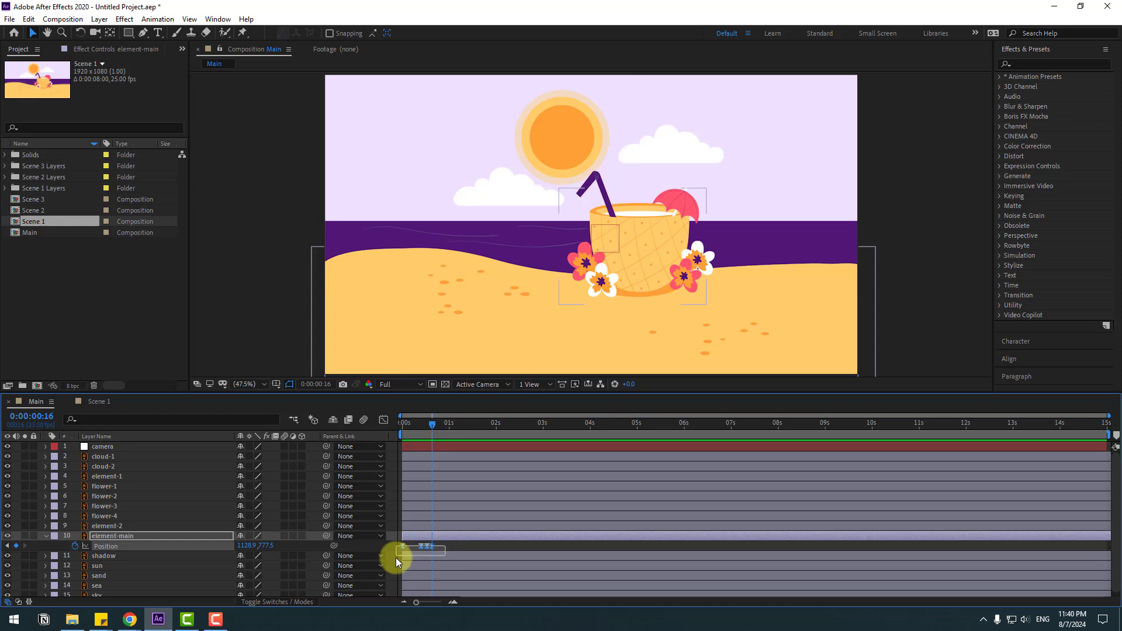
# - Reshape element-main's Position speed graph so the drop accelerates gradually and peaks just before frame 10, and preview it
pyautogui.click(384, 420)
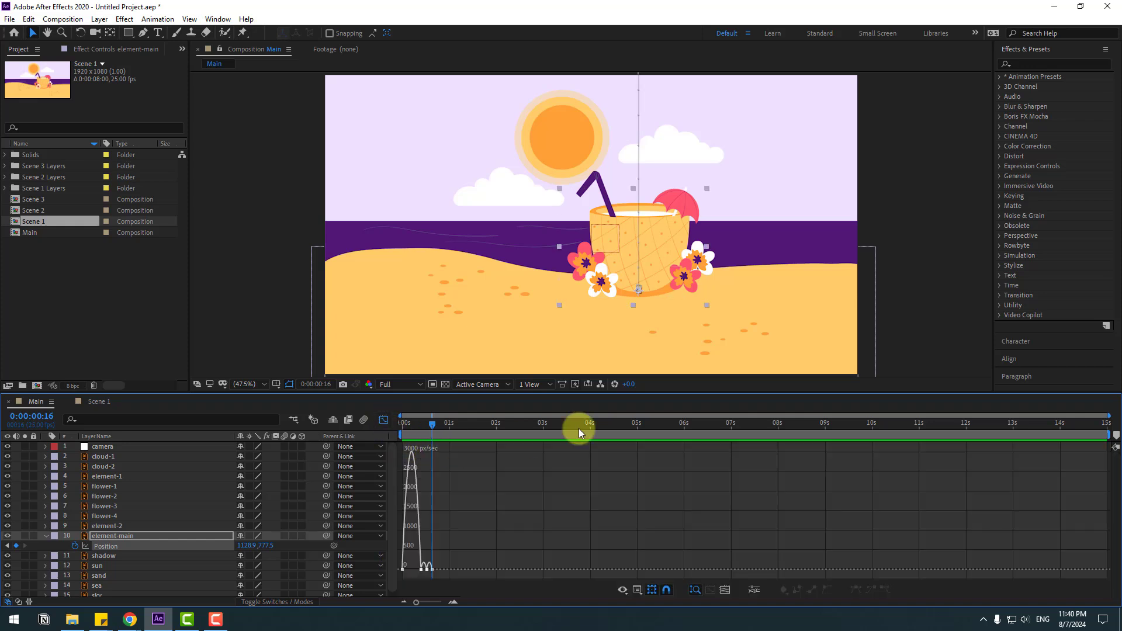
pyautogui.scroll(6, 593, 486)
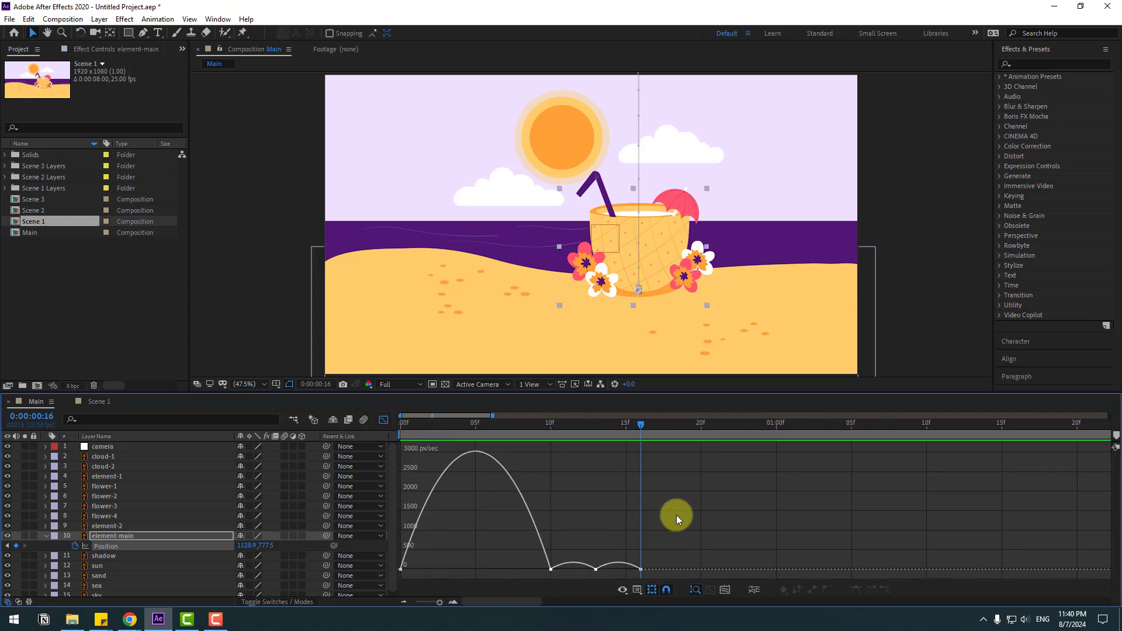
pyautogui.moveTo(429, 552); pyautogui.dragTo(389, 580)
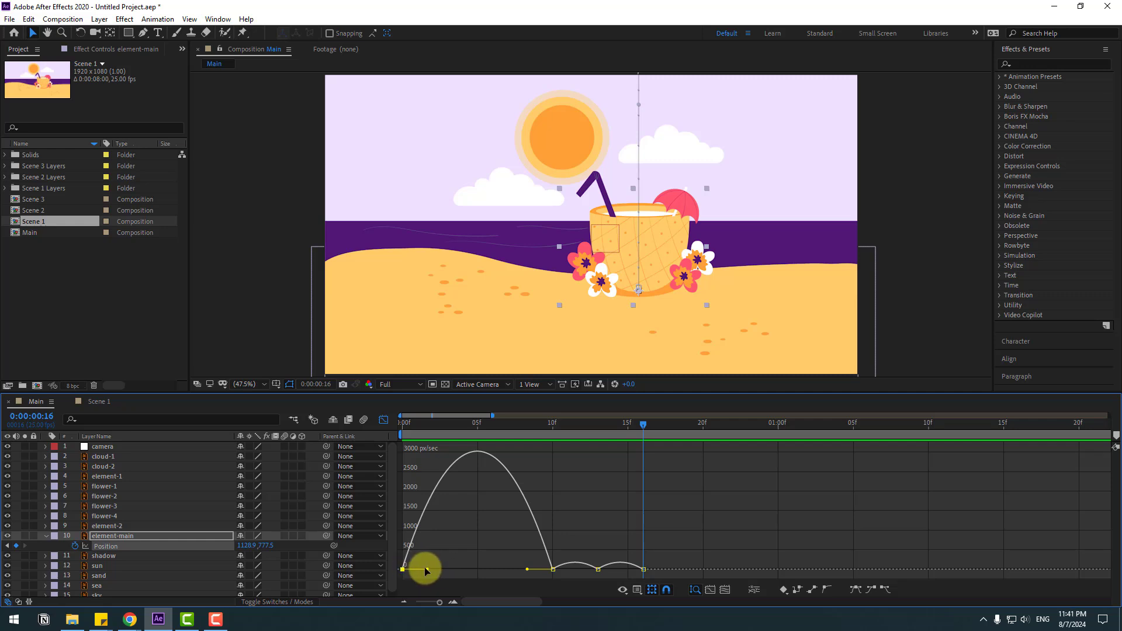
pyautogui.moveTo(427, 570); pyautogui.dragTo(508, 573)
pyautogui.moveTo(563, 547); pyautogui.dragTo(538, 571)
pyautogui.press('-')
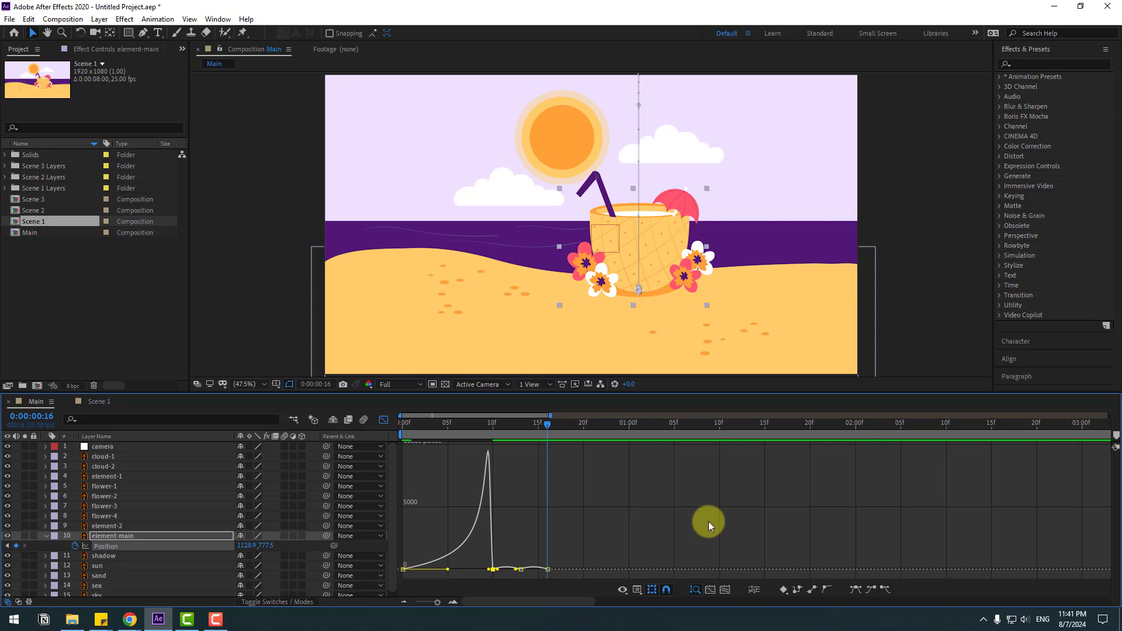
pyautogui.press('space')
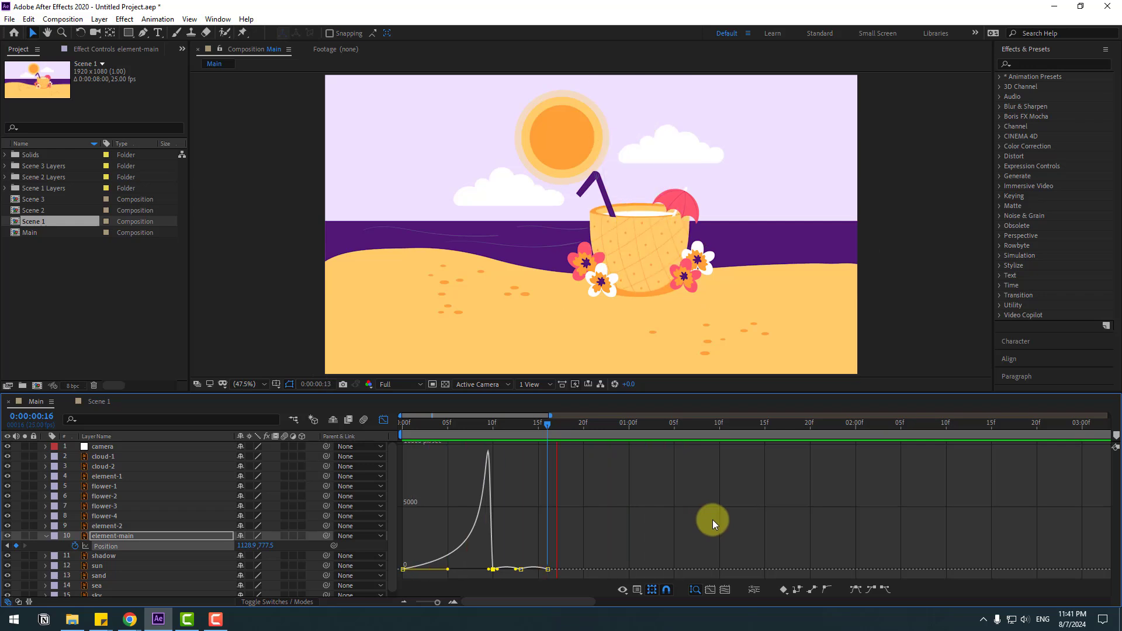
pyautogui.press('space')
pyautogui.click(383, 420)
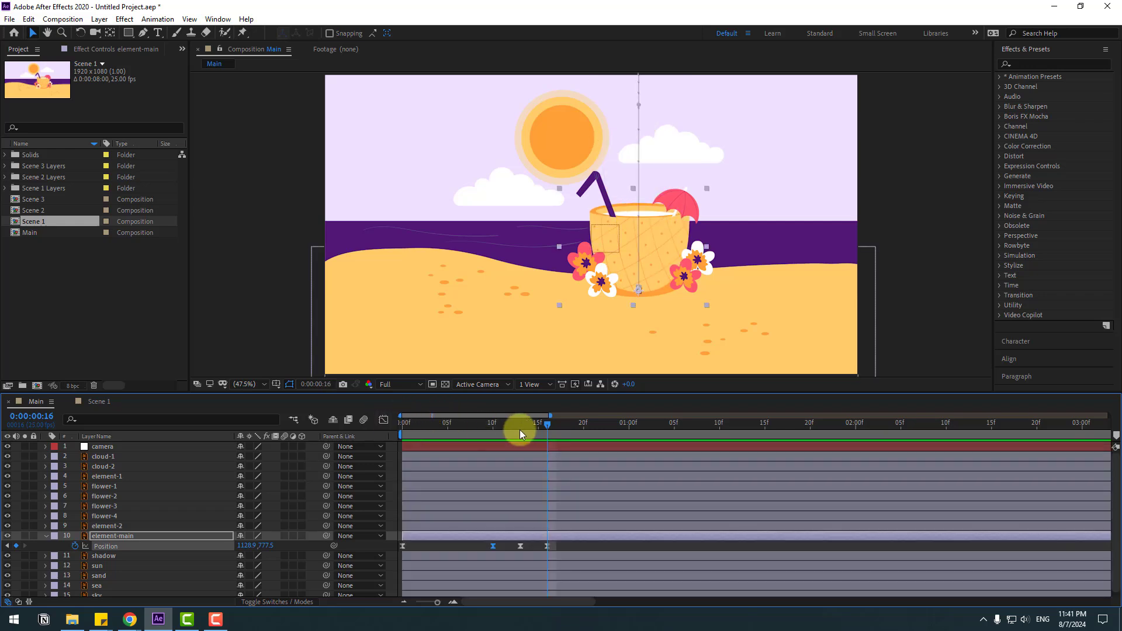
# - Parent the flower-1, flower-2, flower-3 and flower-4 layers to element-main
pyautogui.moveTo(545, 427); pyautogui.dragTo(593, 423)
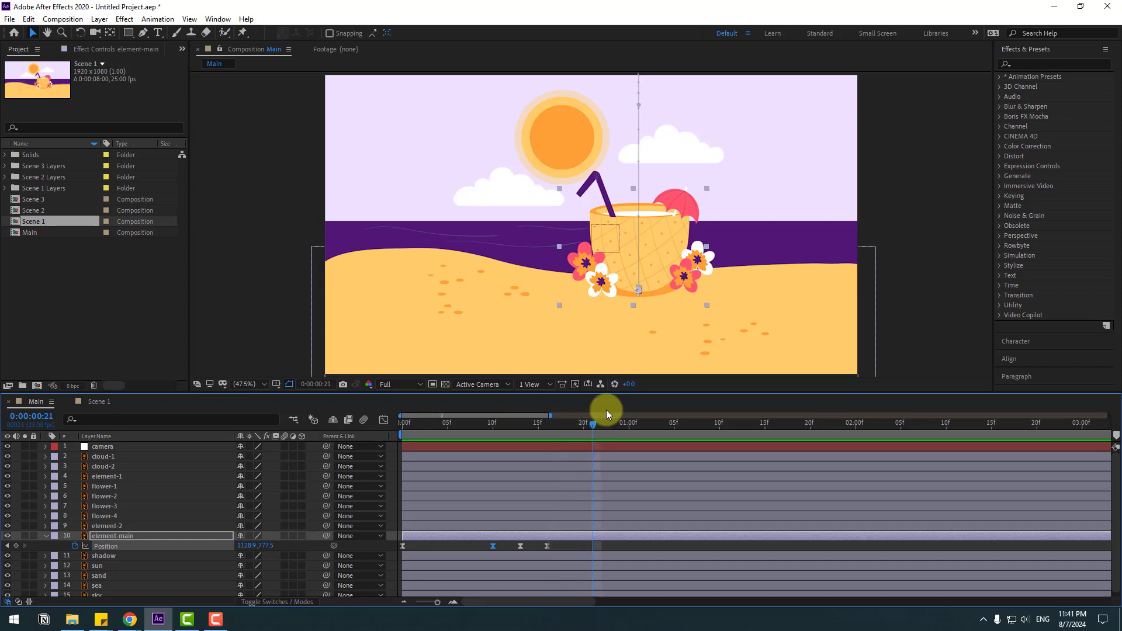
pyautogui.click(683, 274)
pyautogui.keyDown('ctrl'); pyautogui.click(111, 494); pyautogui.keyUp('ctrl')
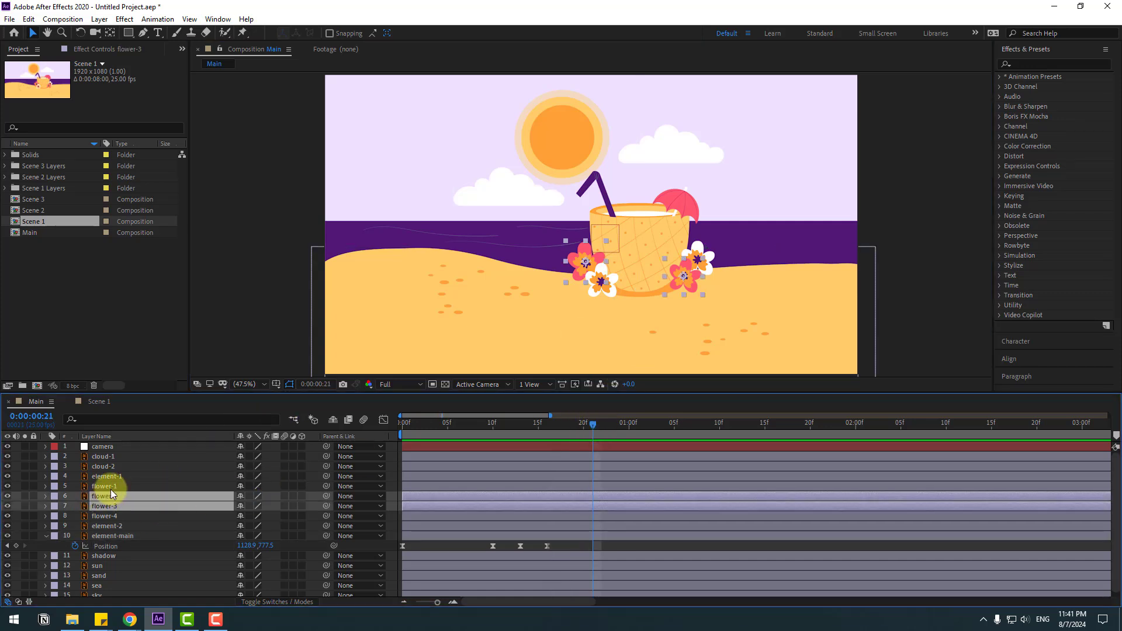
pyautogui.keyDown('ctrl'); pyautogui.click(114, 486); pyautogui.keyUp('ctrl')
pyautogui.keyDown('ctrl'); pyautogui.click(111, 514); pyautogui.keyUp('ctrl')
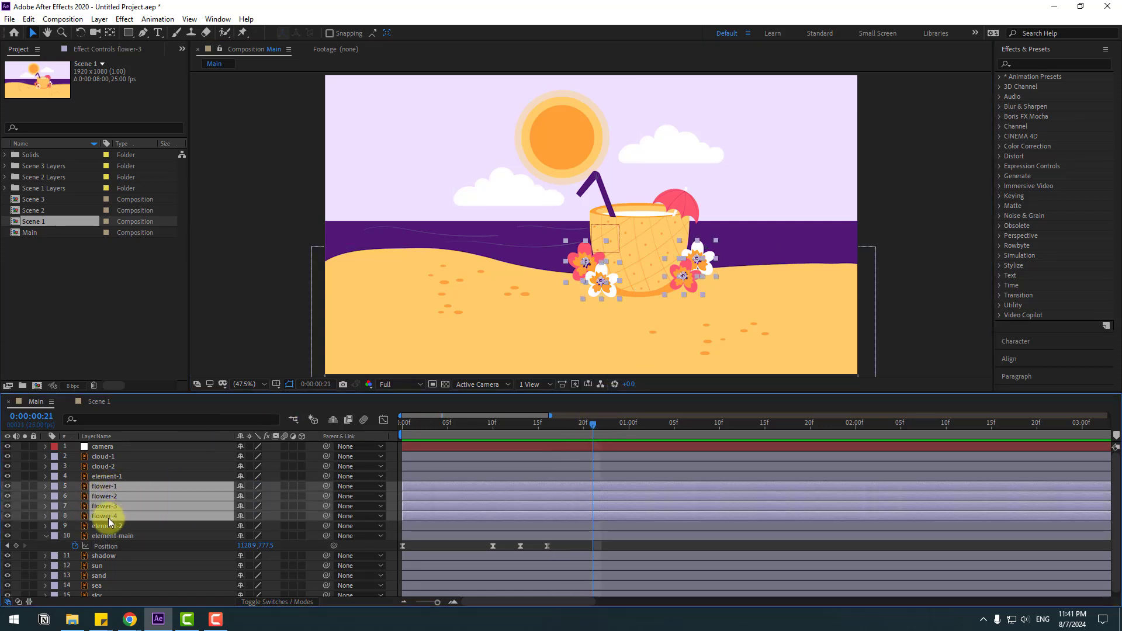
pyautogui.moveTo(325, 486); pyautogui.dragTo(97, 534)
# - Parent the umbrella layer element-2 and the straw layer element-1 to element-main
pyautogui.click(113, 527)
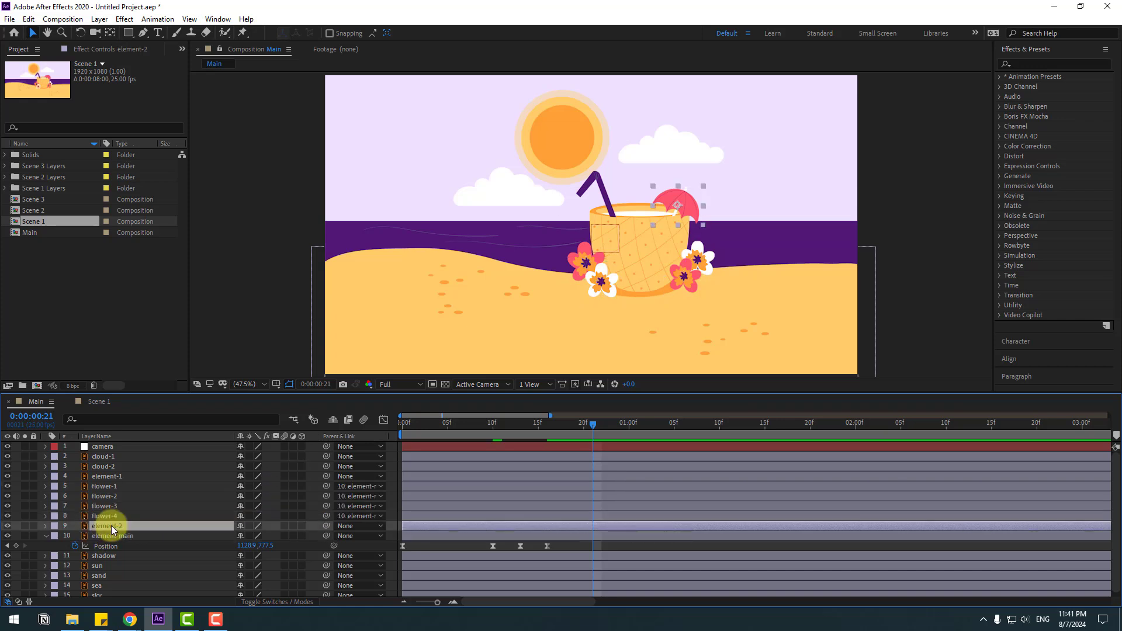
pyautogui.moveTo(135, 527); pyautogui.dragTo(107, 535)
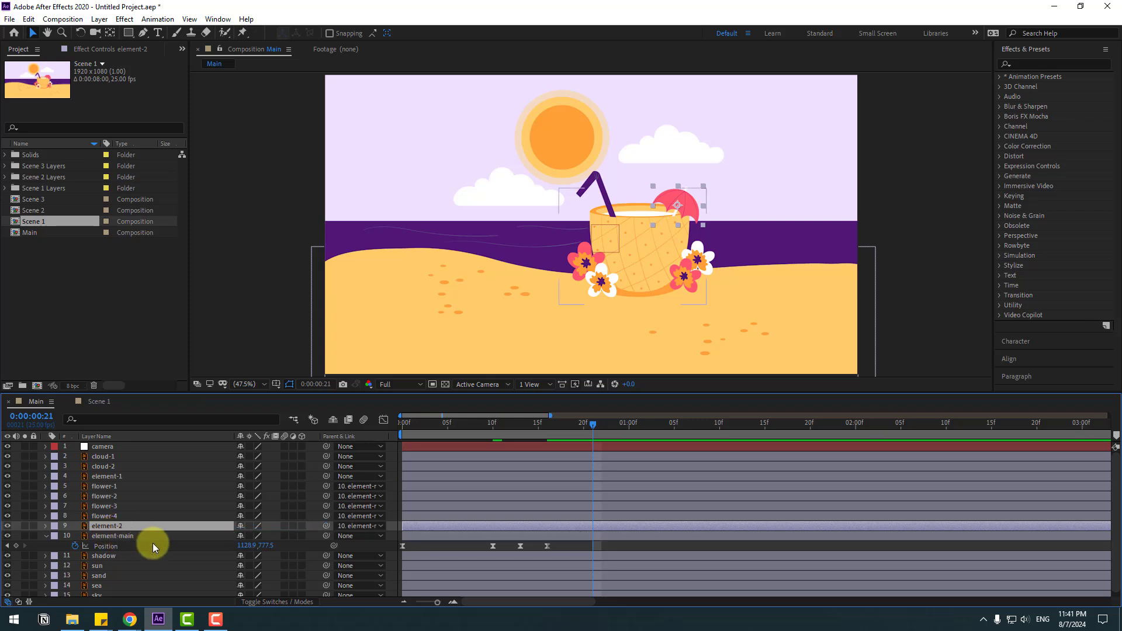
pyautogui.click(118, 478)
pyautogui.moveTo(326, 476); pyautogui.dragTo(110, 536)
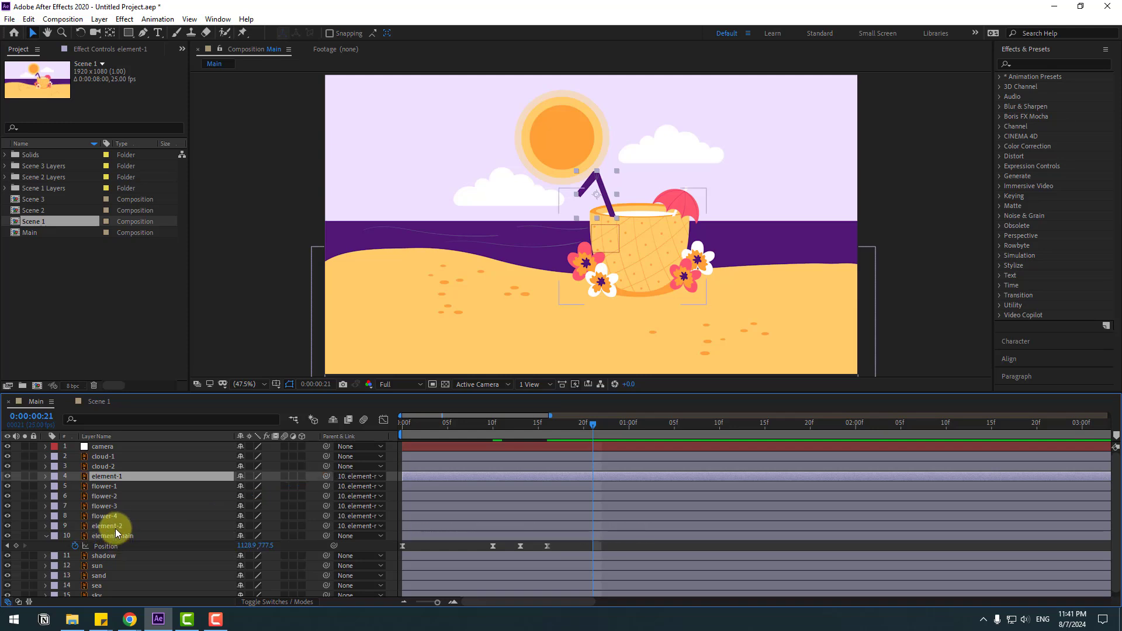
# - Move element-2's anchor point to the base of the umbrella's stick and nudge the umbrella slightly up and left
pyautogui.click(115, 526)
pyautogui.scroll(5, 654, 239)
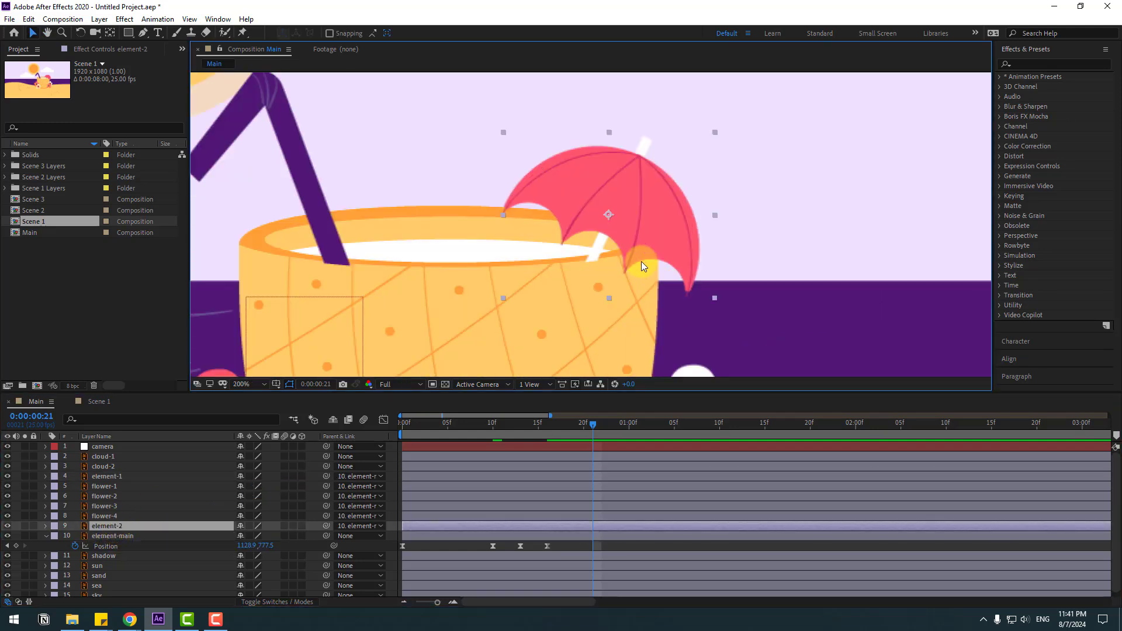
pyautogui.hscroll(3, 584, 260)
pyautogui.click(109, 33)
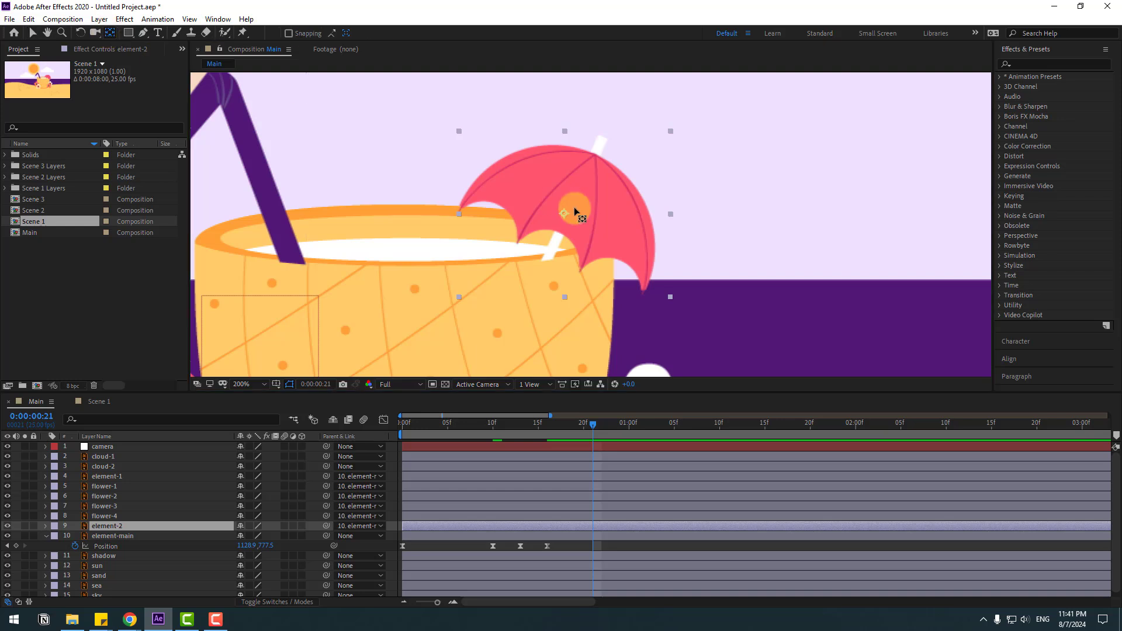
pyautogui.moveTo(569, 214); pyautogui.dragTo(551, 264)
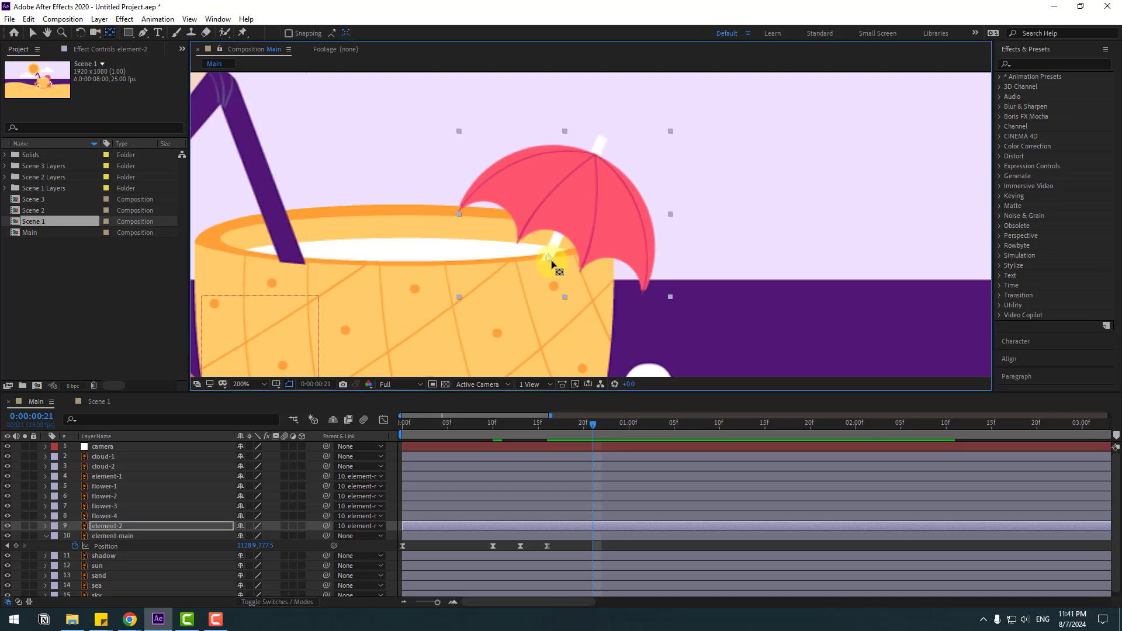
pyautogui.click(33, 33)
pyautogui.moveTo(613, 192); pyautogui.dragTo(556, 212)
pyautogui.click(237, 488)
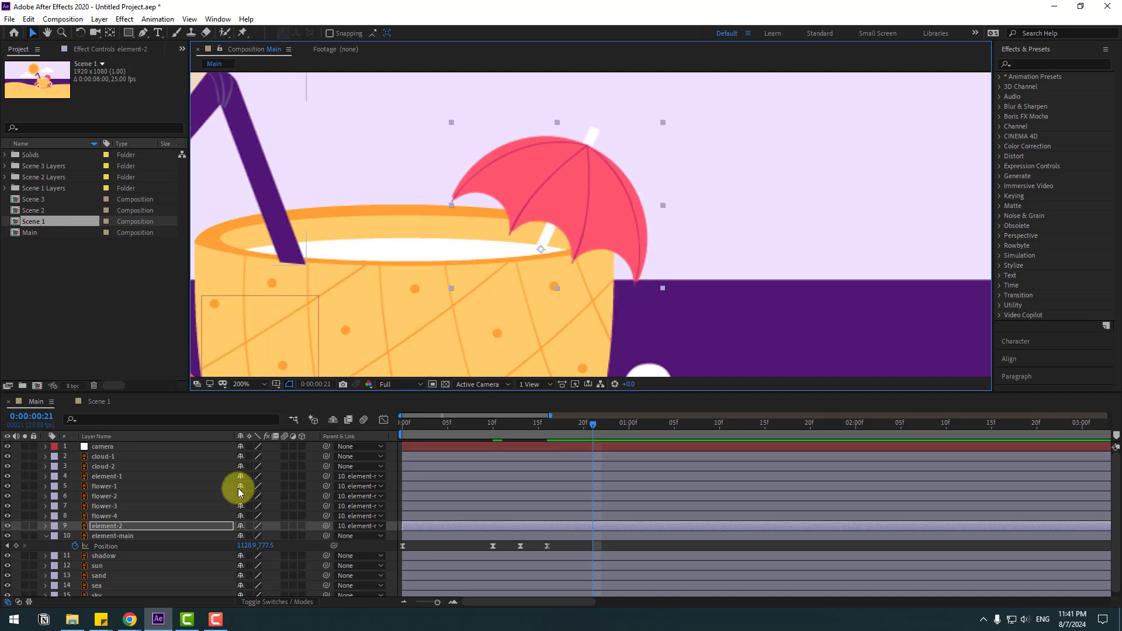
# - Set element-2's Rotation to -30° and keyframe it at frame 7
pyautogui.press('r')
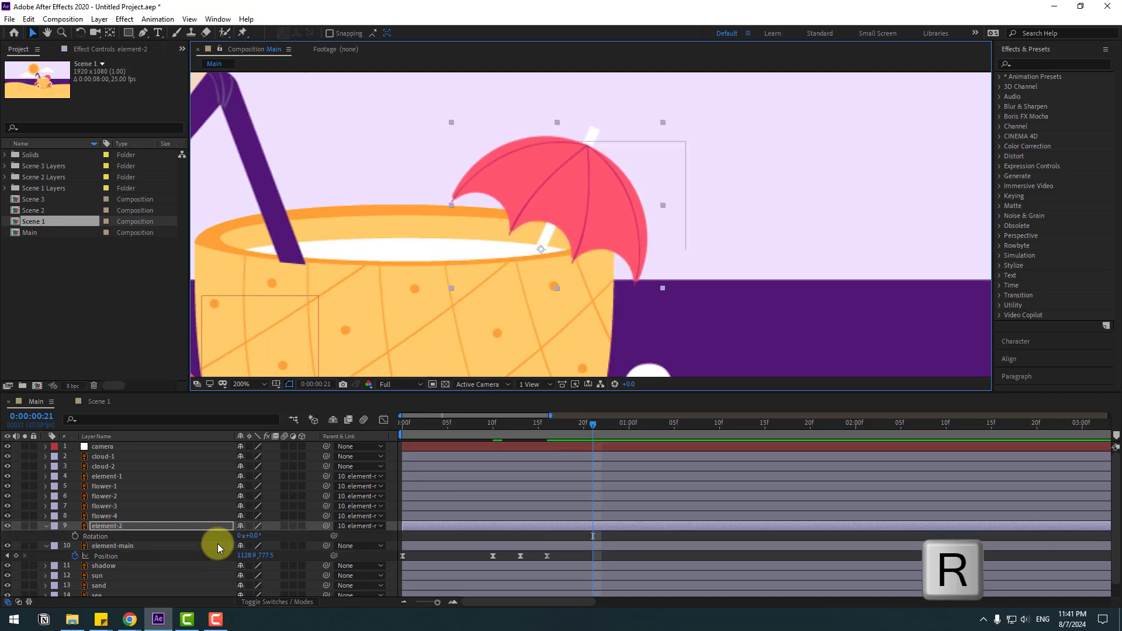
pyautogui.moveTo(250, 536); pyautogui.dragTo(228, 534)
pyautogui.scroll(-1, 626, 248)
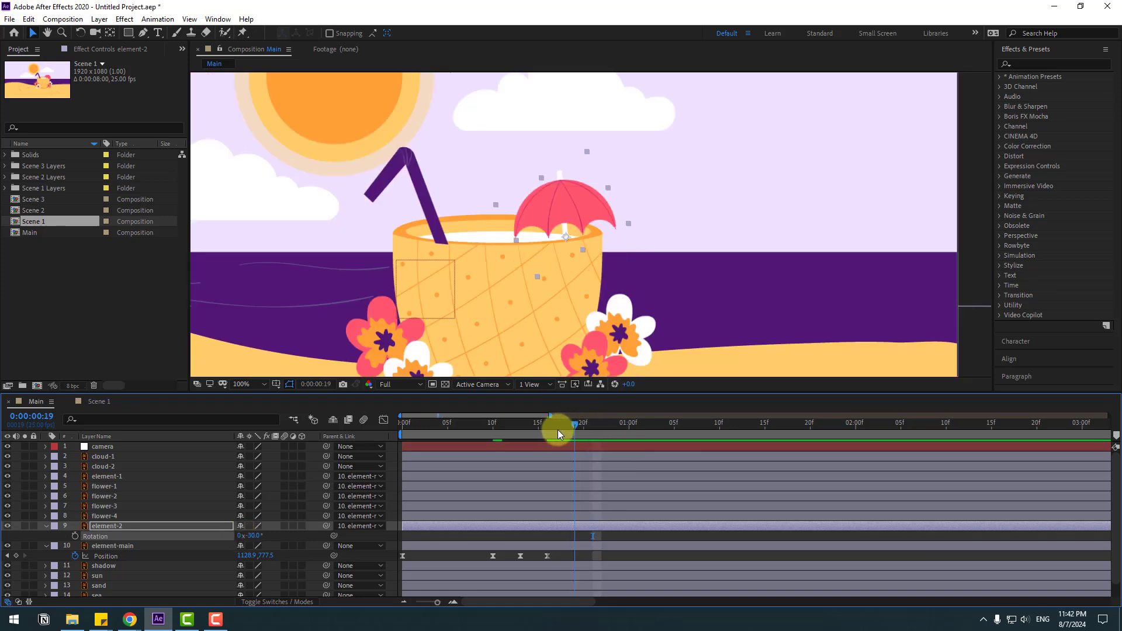
pyautogui.moveTo(558, 433); pyautogui.dragTo(494, 426)
pyautogui.click(75, 536)
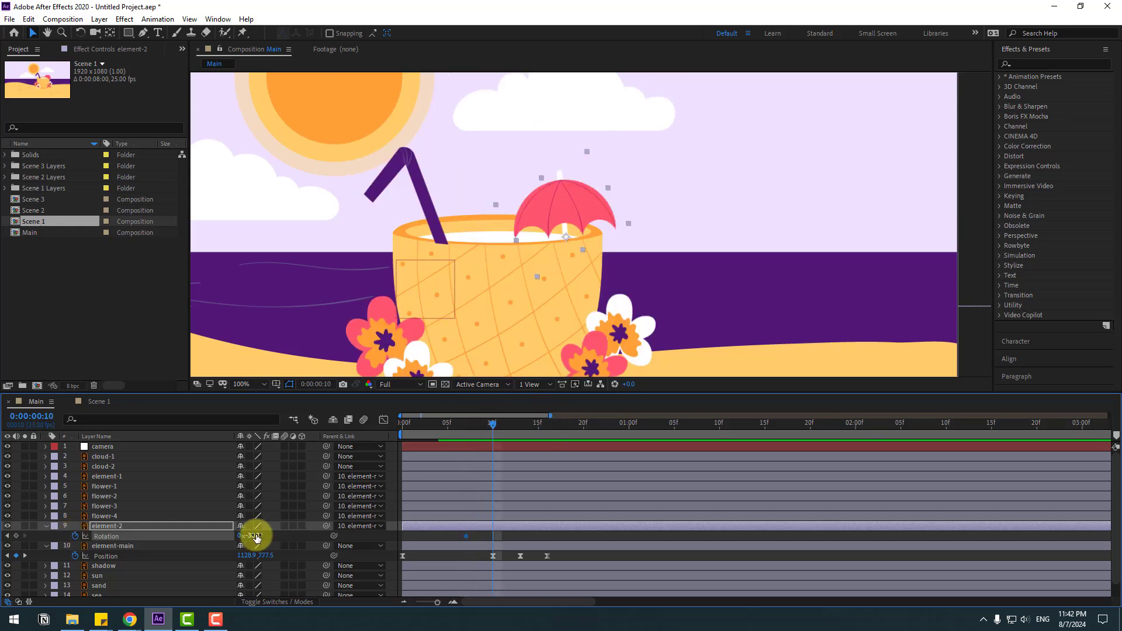
# - Keyframe element-2's Rotation at 4° at frame 10
pyautogui.press('Return')
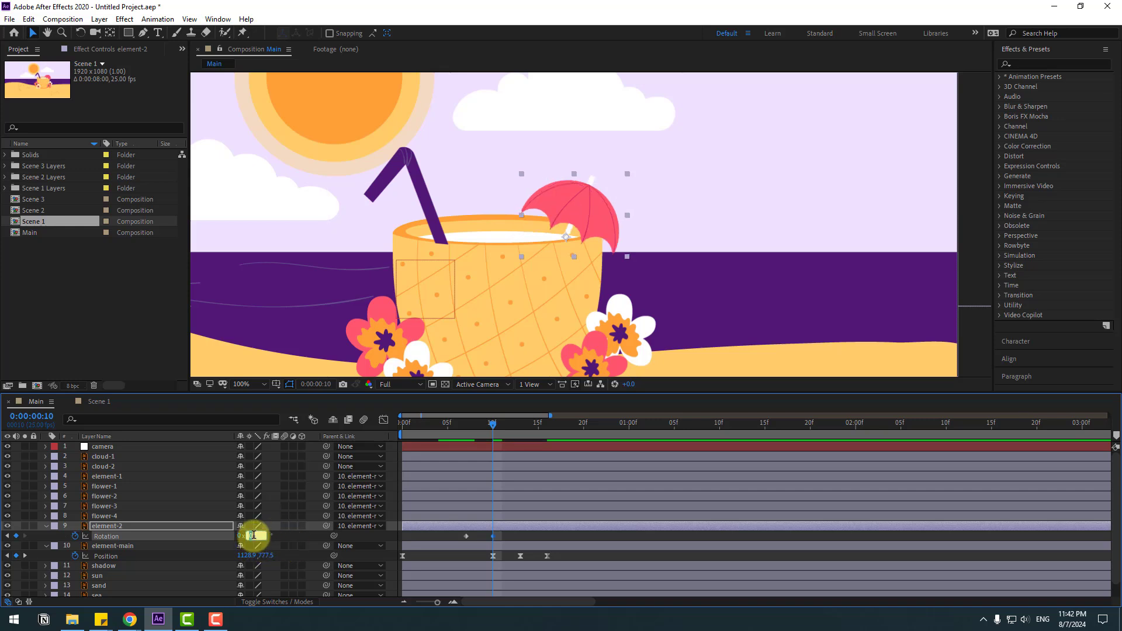
pyautogui.write('4')
pyautogui.press('Return')
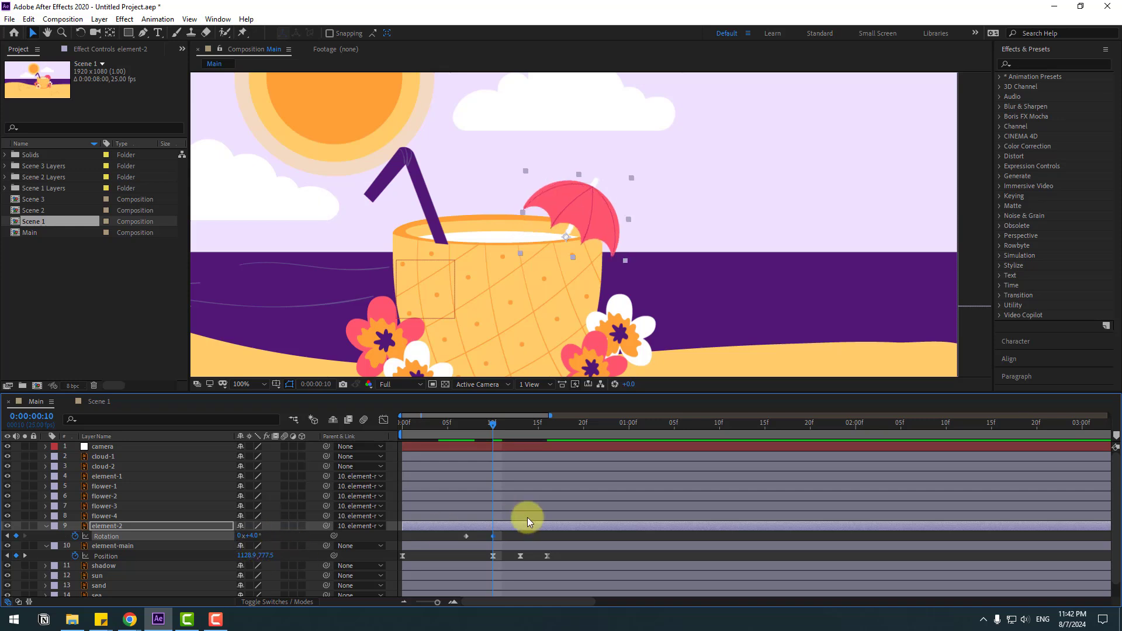
# - Keyframe element-2's Rotation at -7° at frame 13 and at 0° at frame 16
pyautogui.moveTo(494, 426); pyautogui.dragTo(520, 428)
pyautogui.click(252, 536)
pyautogui.write('-3')
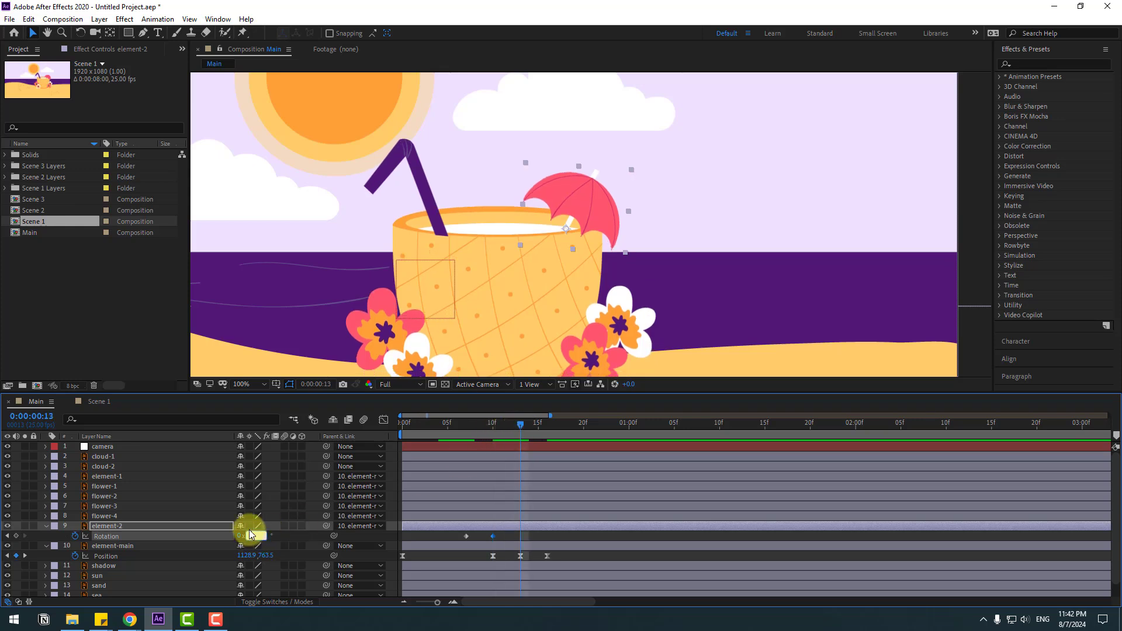
pyautogui.press('Return')
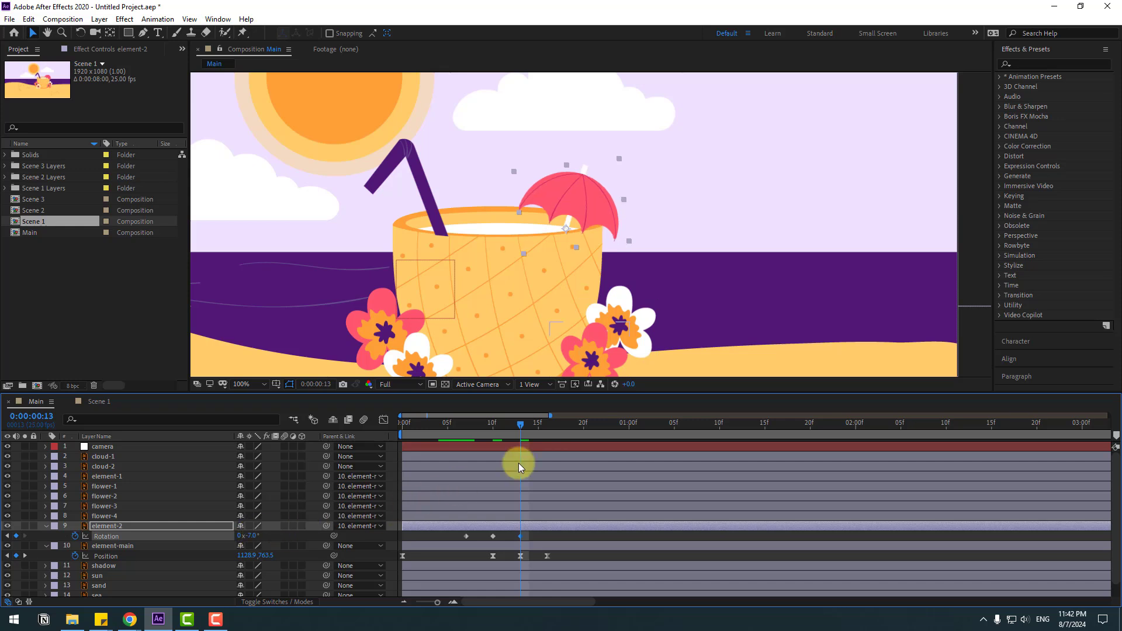
pyautogui.moveTo(527, 425); pyautogui.dragTo(547, 428)
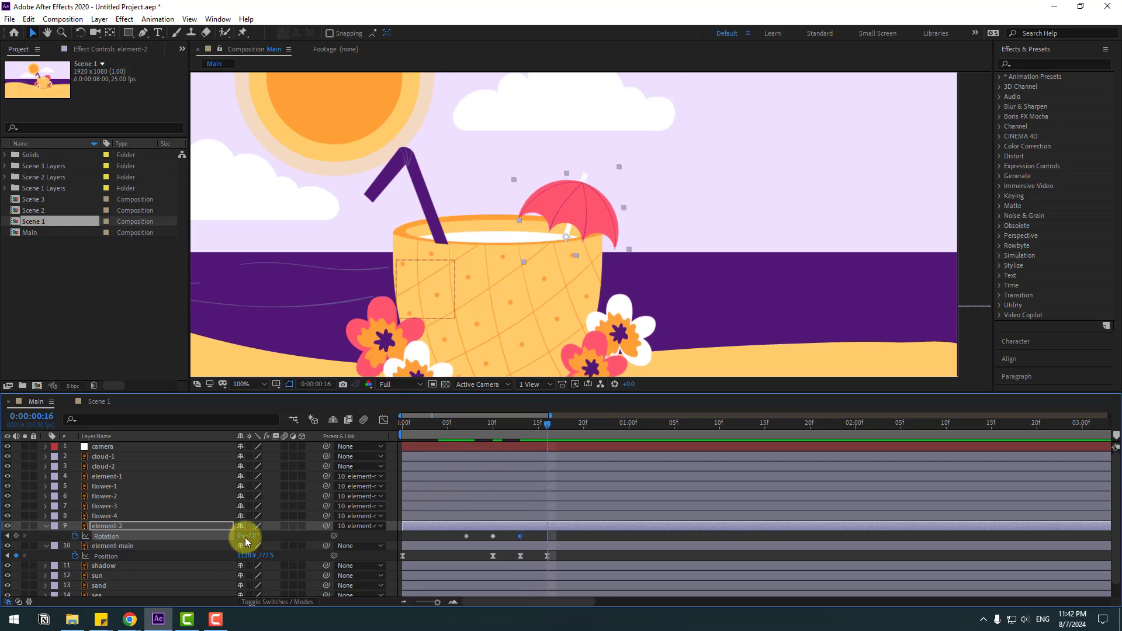
pyautogui.press('Return')
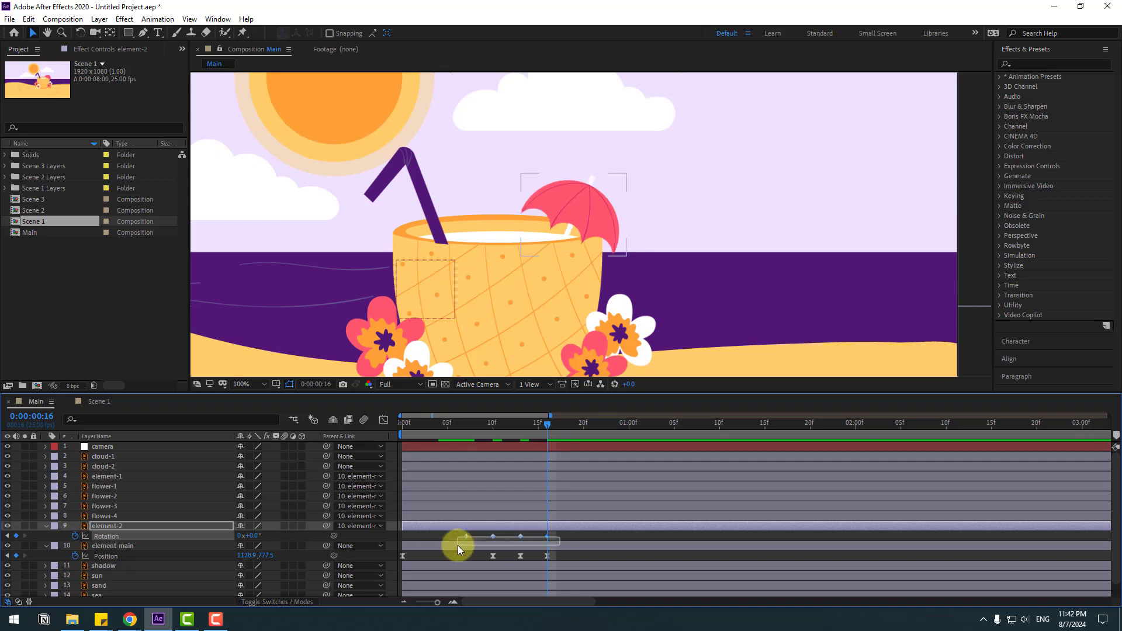
# - Apply Easy Ease to all of element-2's Rotation keyframes and preview the umbrella's swing
pyautogui.moveTo(457, 545); pyautogui.dragTo(459, 544)
pyautogui.rightClick(466, 535)
pyautogui.moveTo(555, 596)
pyautogui.click(654, 457)
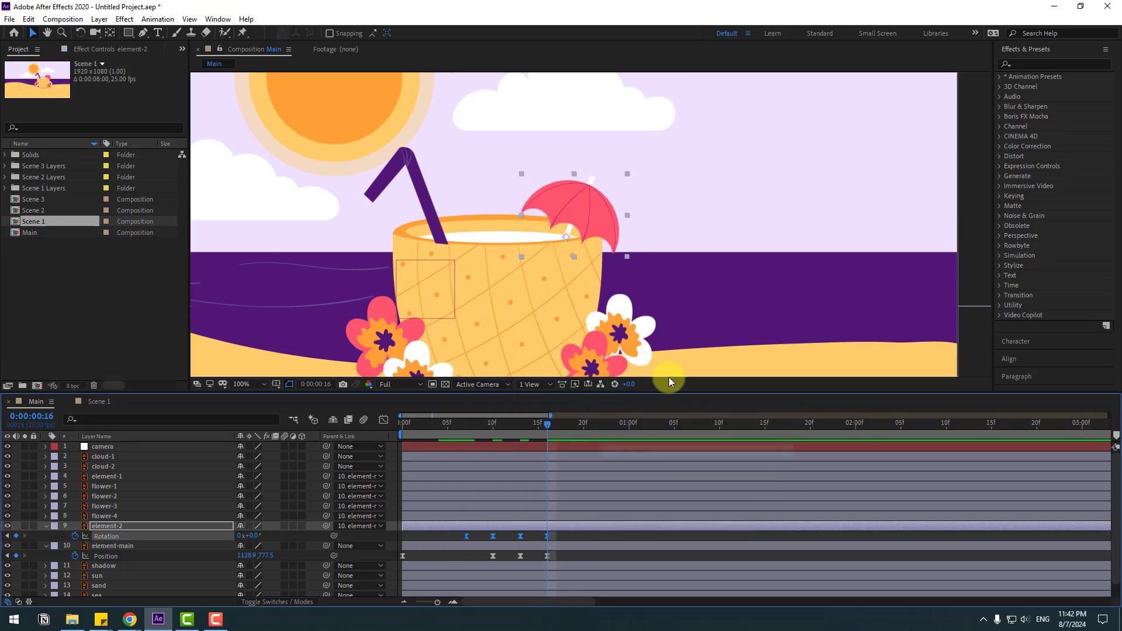
pyautogui.press('space')
pyautogui.press('space')
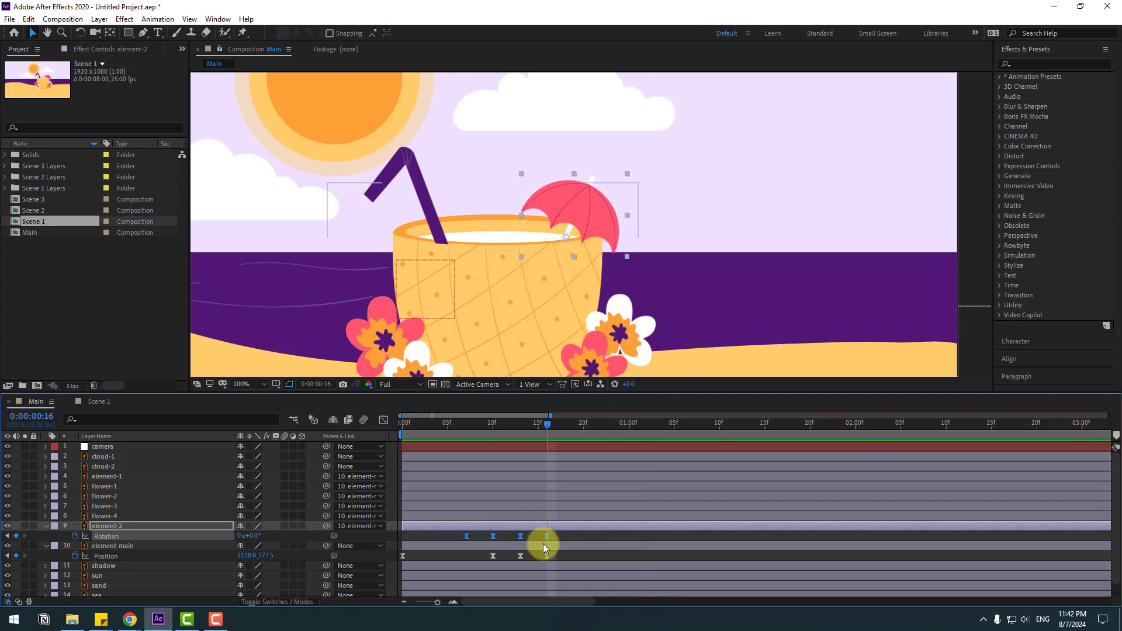
# - Shift all of element-2's Rotation keyframes one frame later and preview the timing against the cup's landing
pyautogui.moveTo(451, 546); pyautogui.dragTo(475, 535)
pyautogui.press('space')
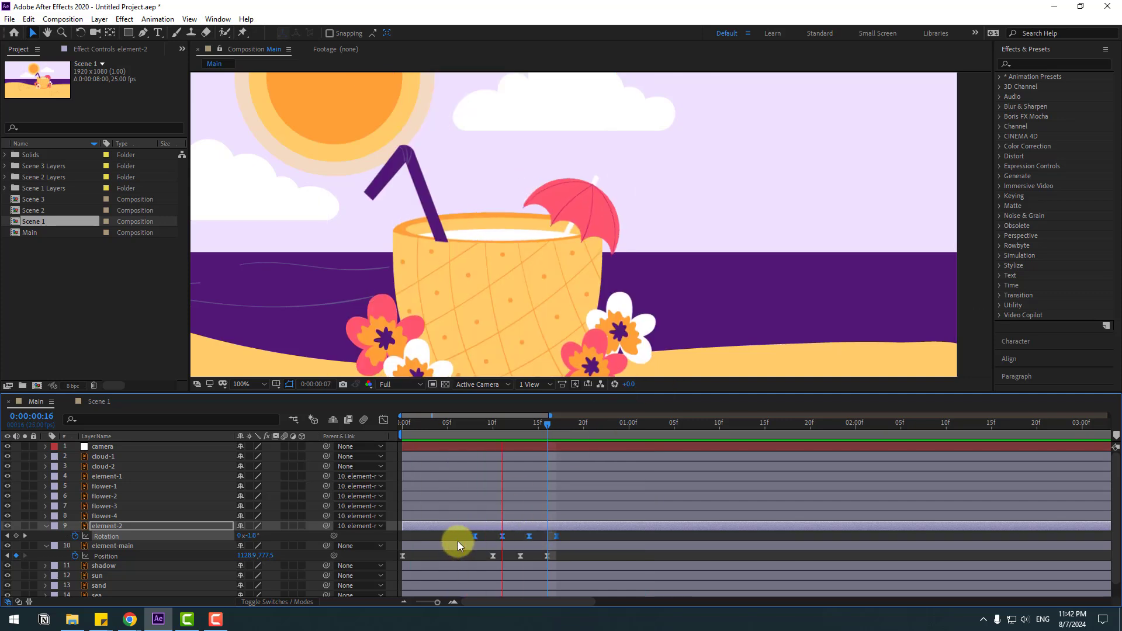
pyautogui.press('space')
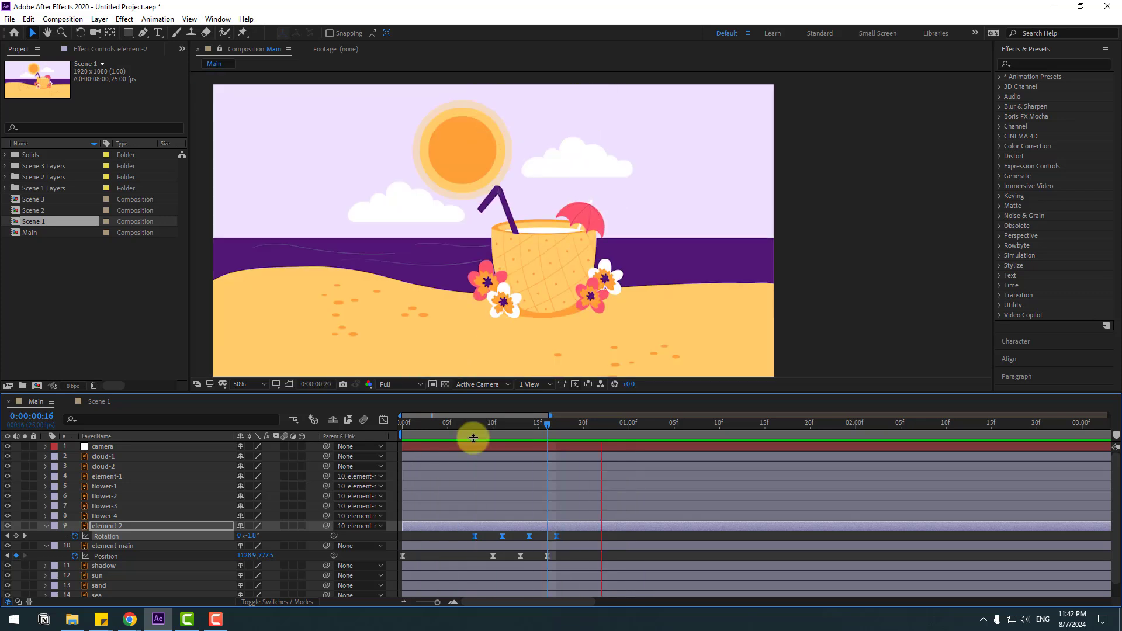
pyautogui.moveTo(559, 538); pyautogui.dragTo(483, 548)
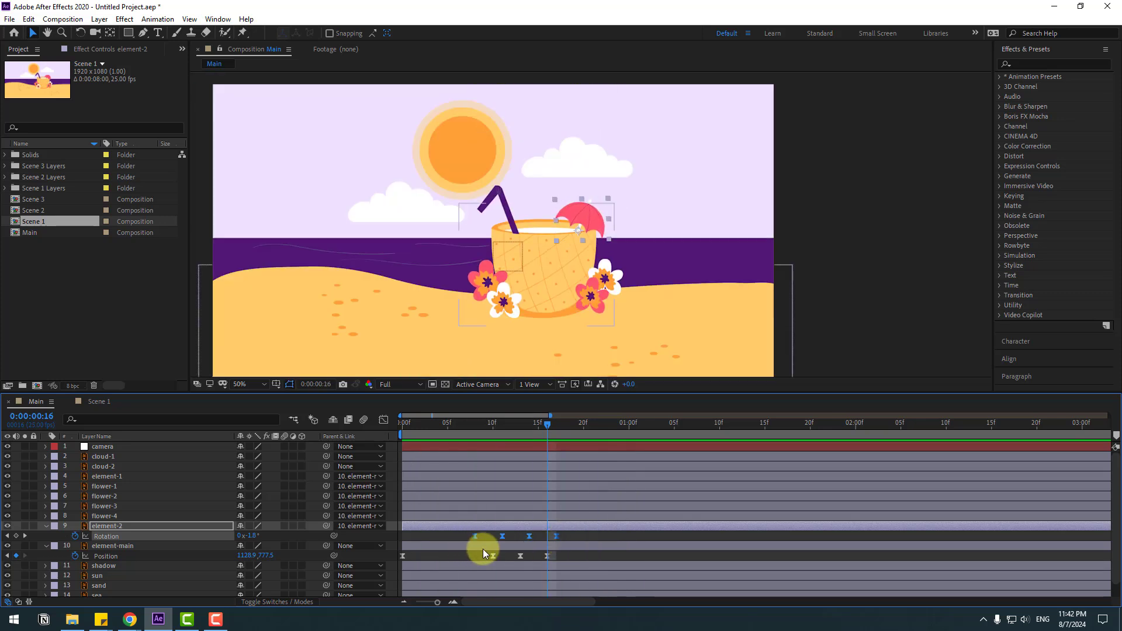
# - Stretch element-2's Rotation keyframes so the last one falls at frame 20, and preview the umbrella's slower swing
pyautogui.moveTo(558, 535); pyautogui.dragTo(577, 537)
pyautogui.press('space')
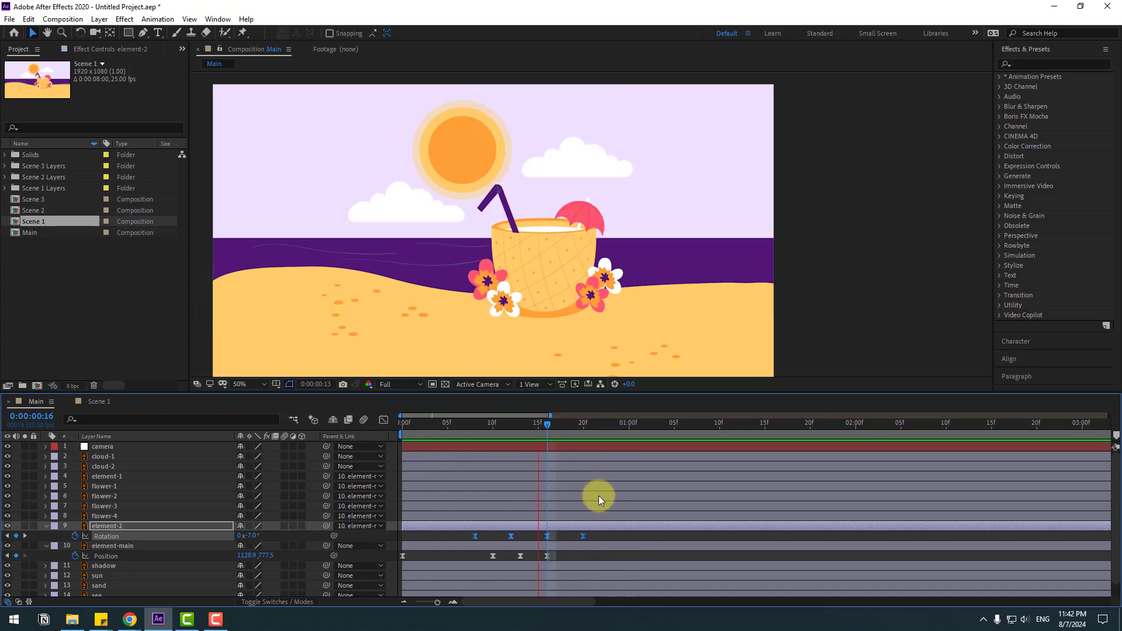
pyautogui.press('space')
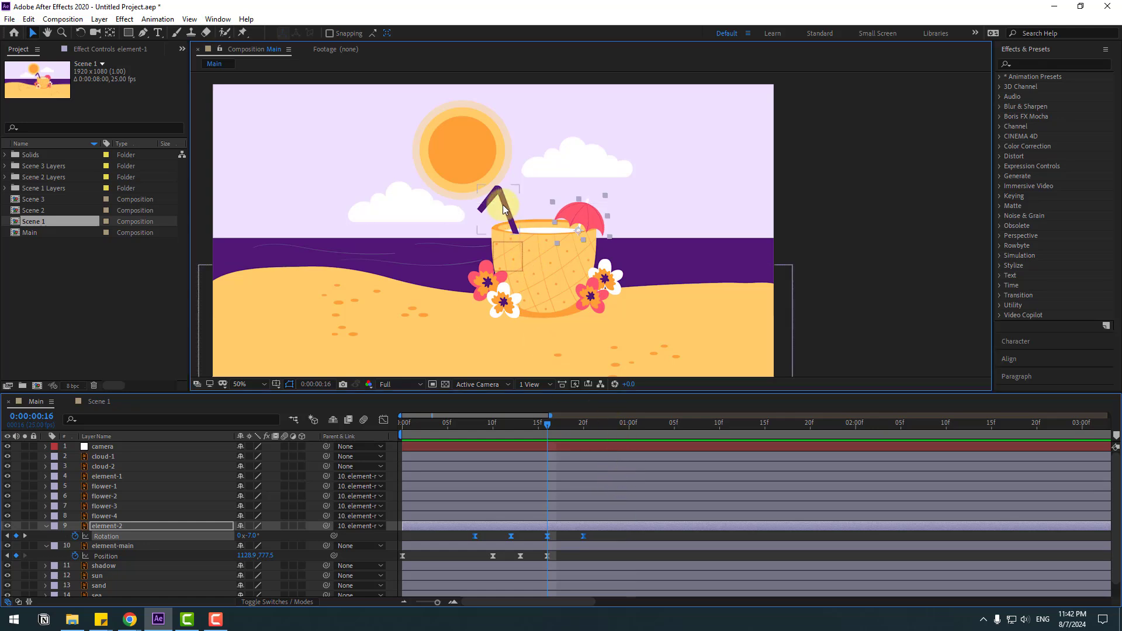
# - Move the straw layer element-1's anchor point to the straw's base, where it meets the drink
pyautogui.click(503, 205)
pyautogui.press('.')
pyautogui.press('.')
pyautogui.press('.')
pyautogui.press('.')
pyautogui.moveTo(264, 259); pyautogui.dragTo(528, 263)
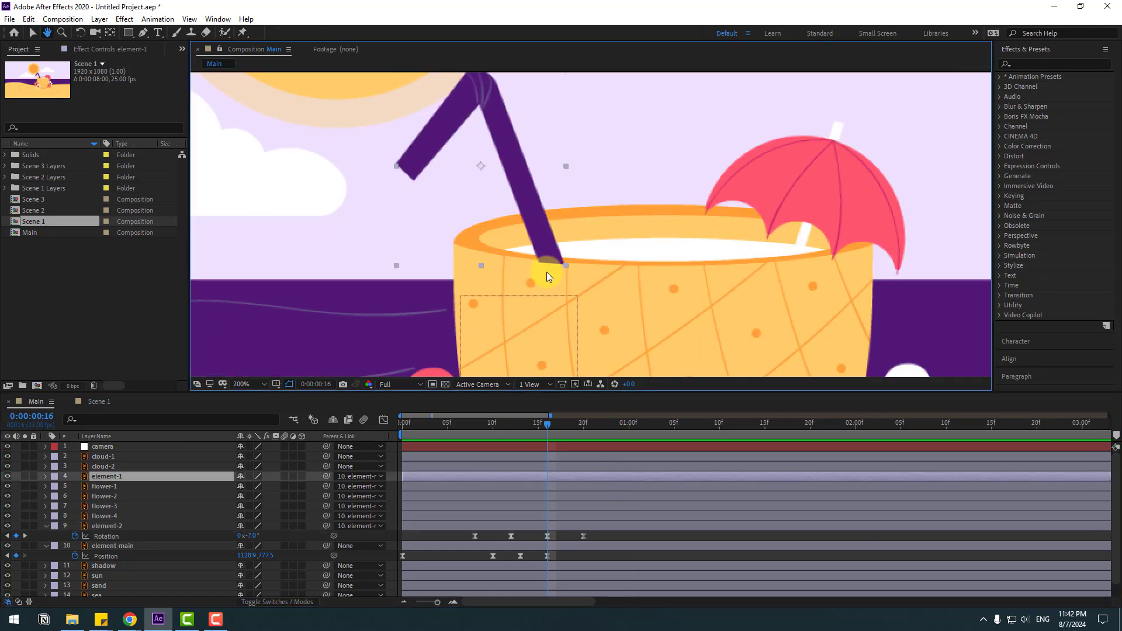
pyautogui.click(110, 33)
pyautogui.moveTo(476, 166); pyautogui.dragTo(549, 237)
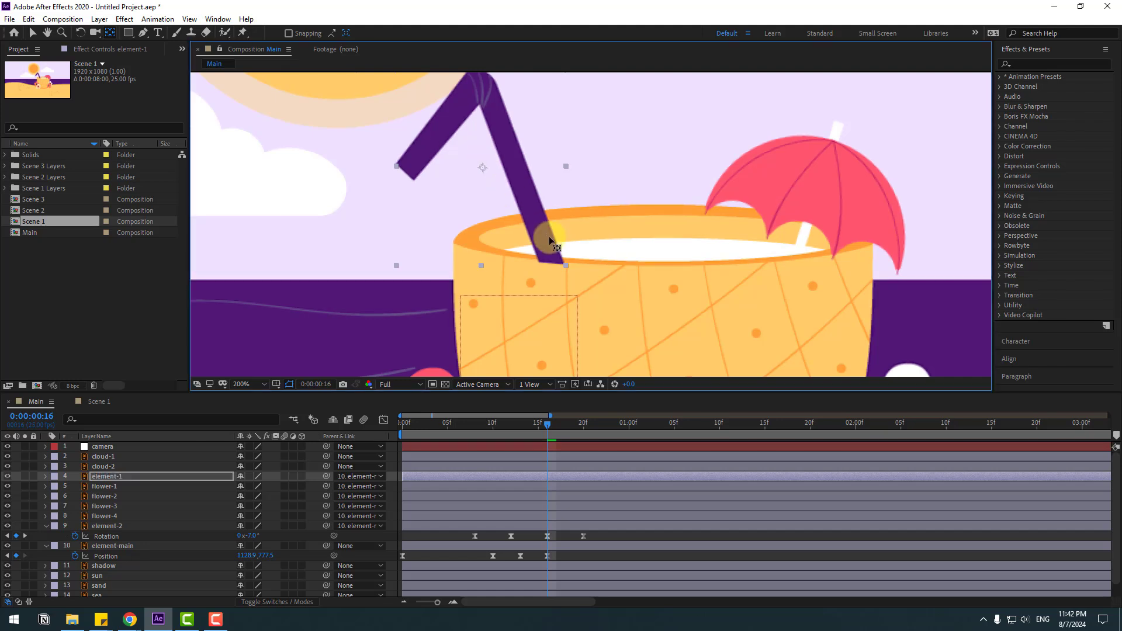
# - Nudge the straw slightly so its base sits inside the cup, and refine its anchor point at the lower tip
pyautogui.click(33, 33)
pyautogui.moveTo(545, 244); pyautogui.dragTo(547, 233)
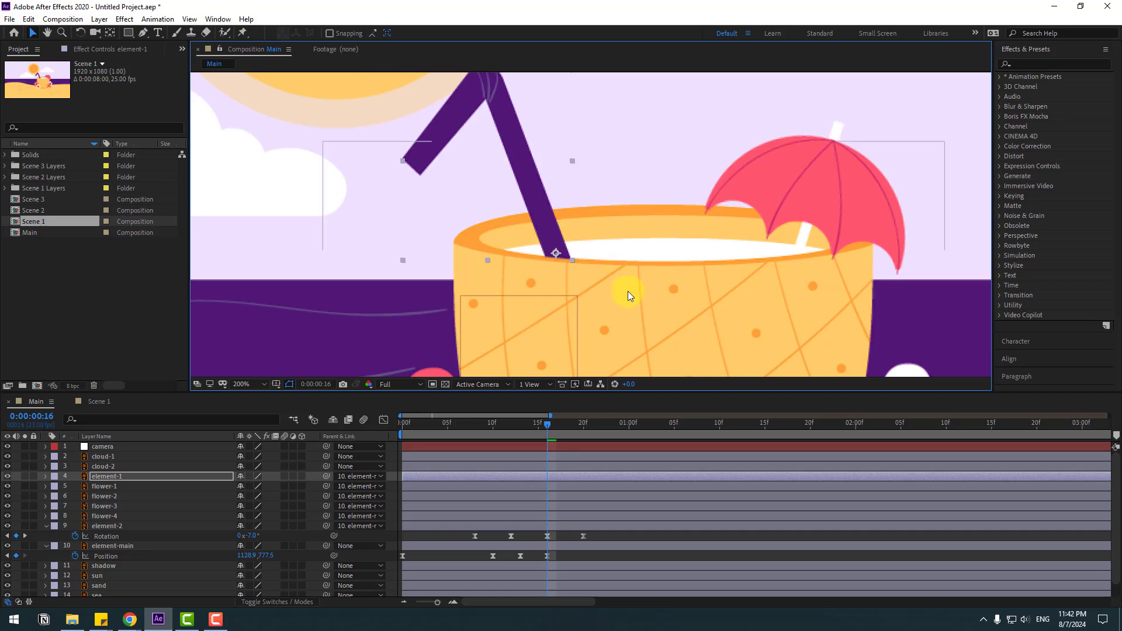
pyautogui.click(112, 35)
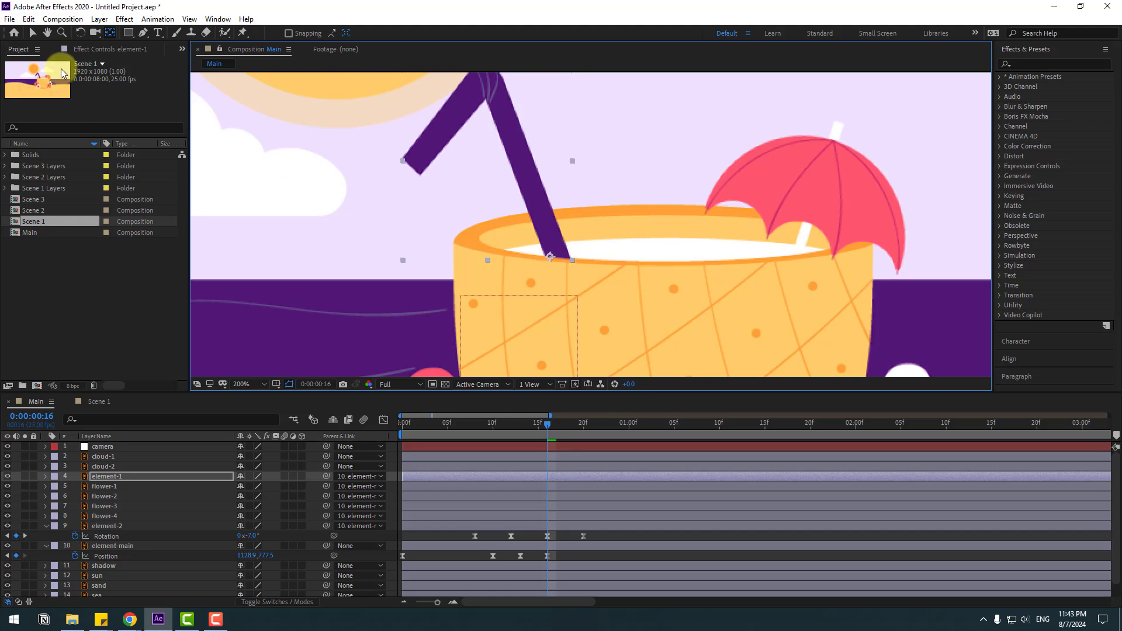
pyautogui.click(32, 33)
# - Keyframe element-1's Rotation at 27° at frame 19
pyautogui.press('r')
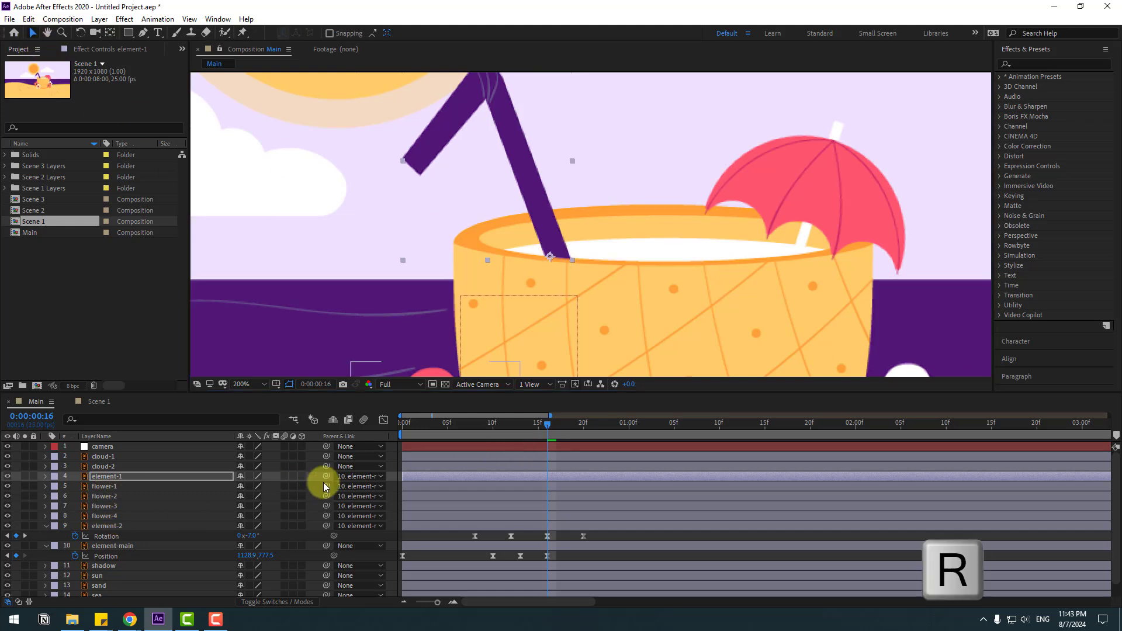
pyautogui.moveTo(552, 421); pyautogui.dragTo(573, 429)
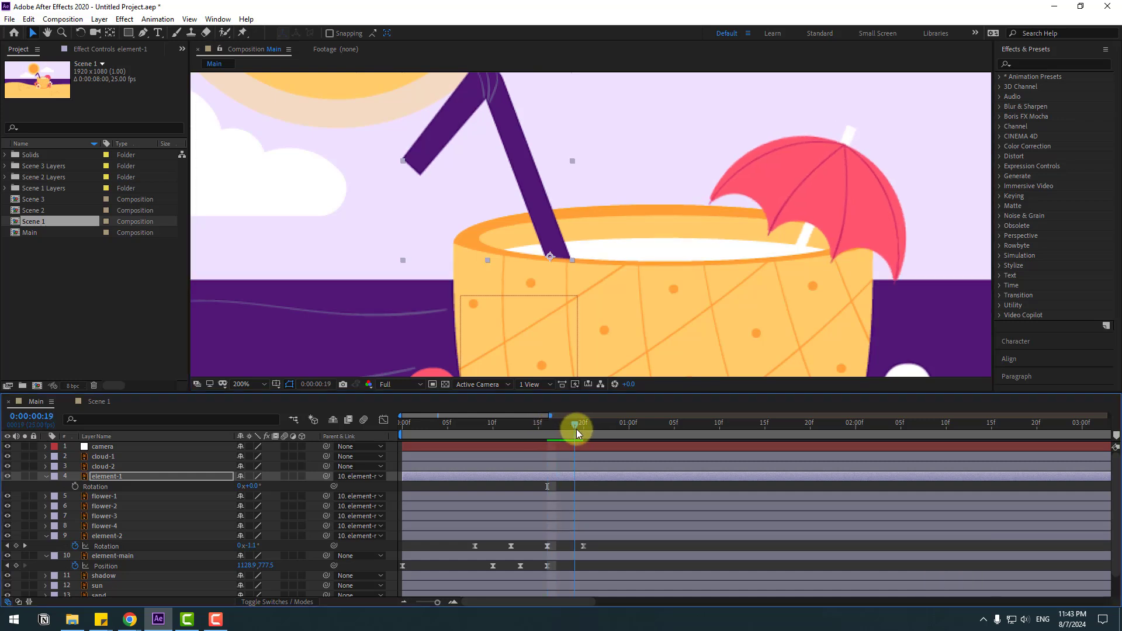
pyautogui.click(75, 487)
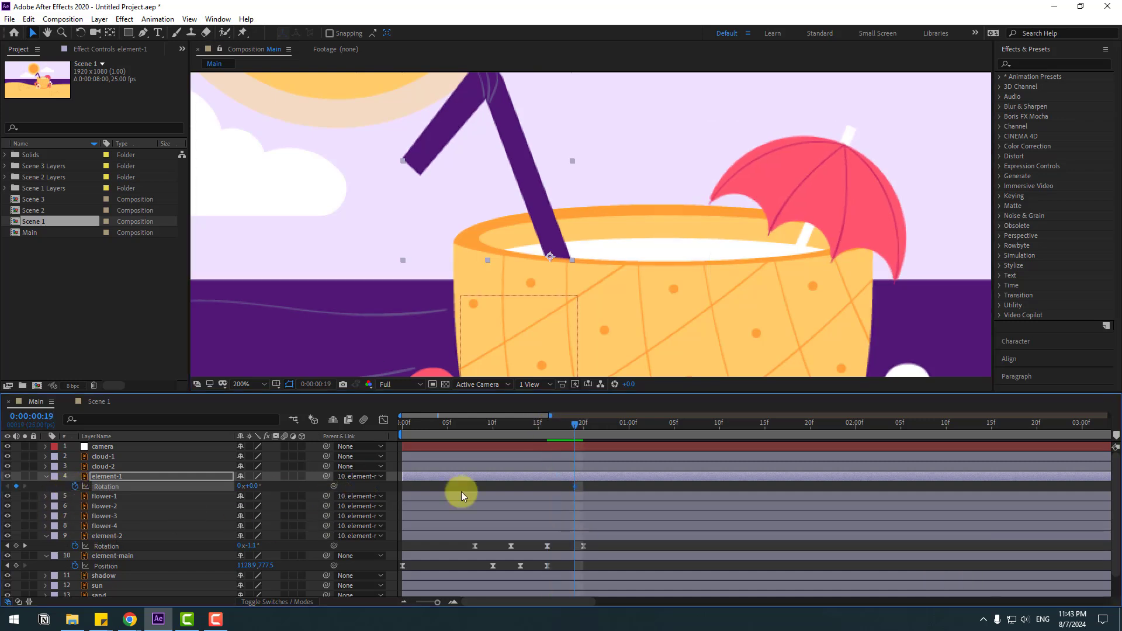
pyautogui.moveTo(258, 486); pyautogui.dragTo(268, 486)
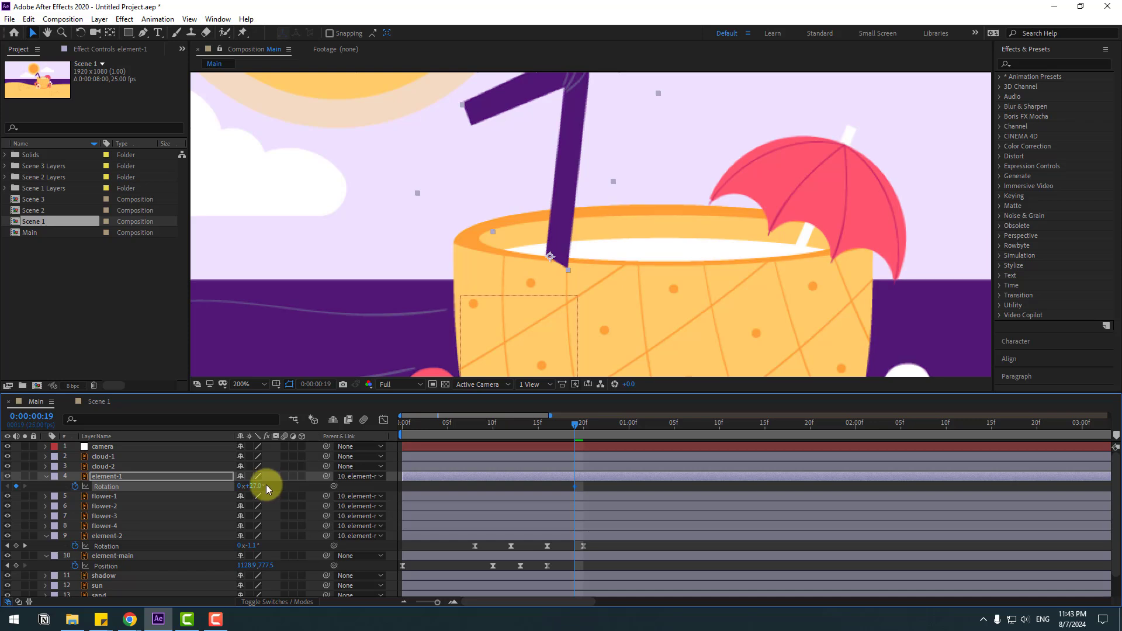
# - Keyframe element-1's Rotation at -6° at frame 22 and at 6° at 0:00:01:00
pyautogui.press('space')
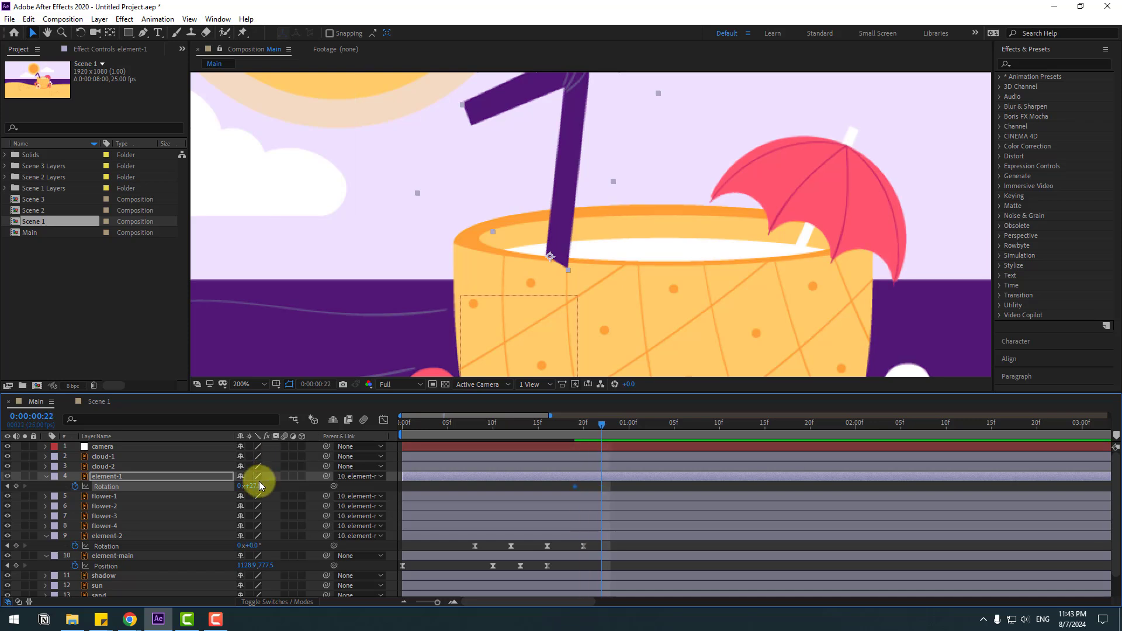
pyautogui.click(257, 486)
pyautogui.write('-6')
pyautogui.press('Return')
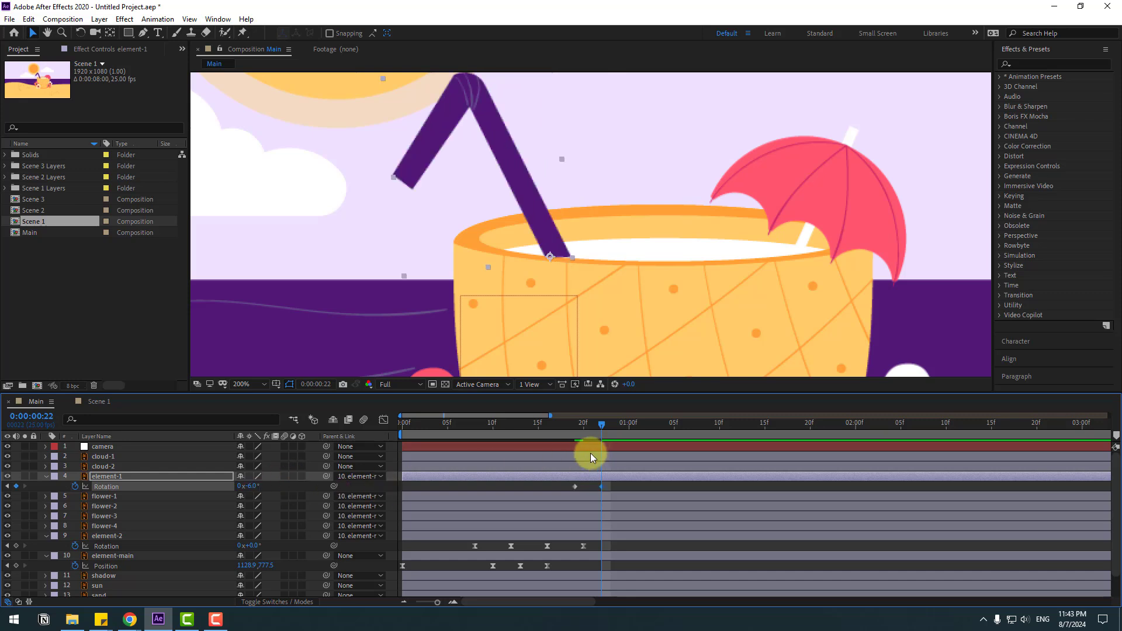
pyautogui.press('pagedown')
pyautogui.press('pagedown')
pyautogui.press('pagedown')
pyautogui.click(251, 485)
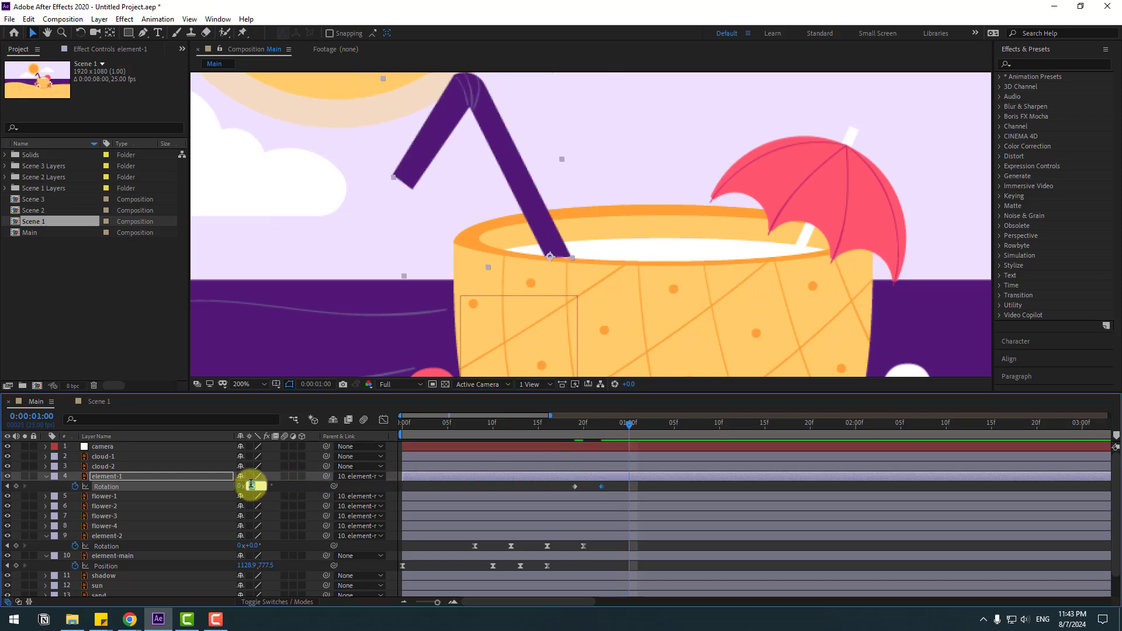
pyautogui.write('6')
pyautogui.press('Return')
# - Keyframe element-1's Rotation at 0° at 0:00:01:03
pyautogui.press('pagedown')
pyautogui.press('pagedown')
pyautogui.press('pagedown')
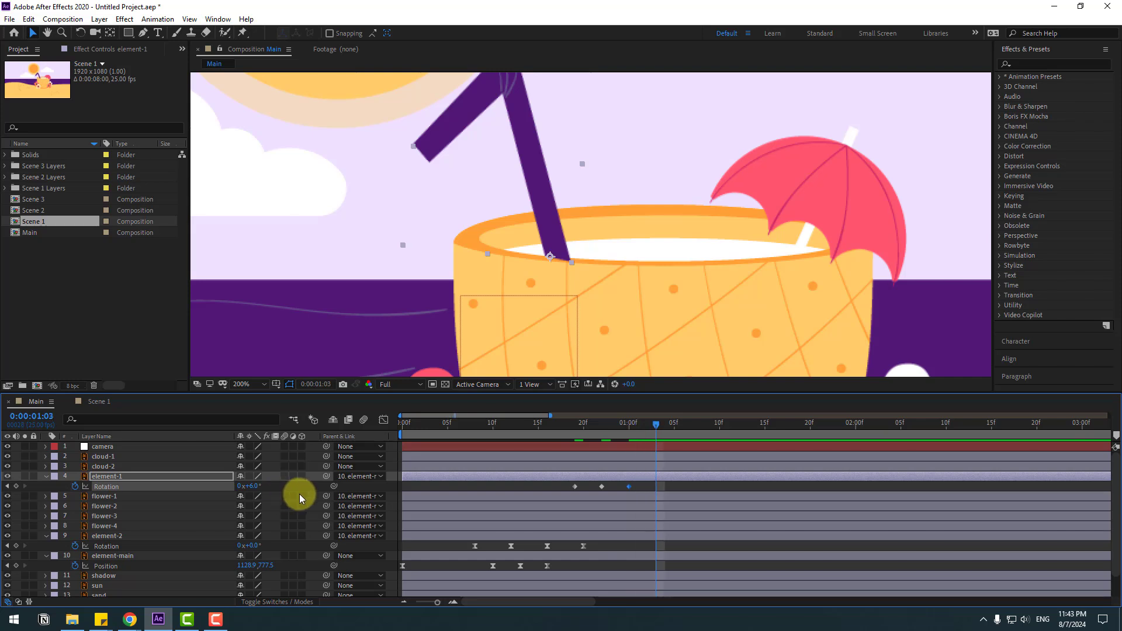
pyautogui.click(253, 486)
pyautogui.write('0')
pyautogui.press('Return')
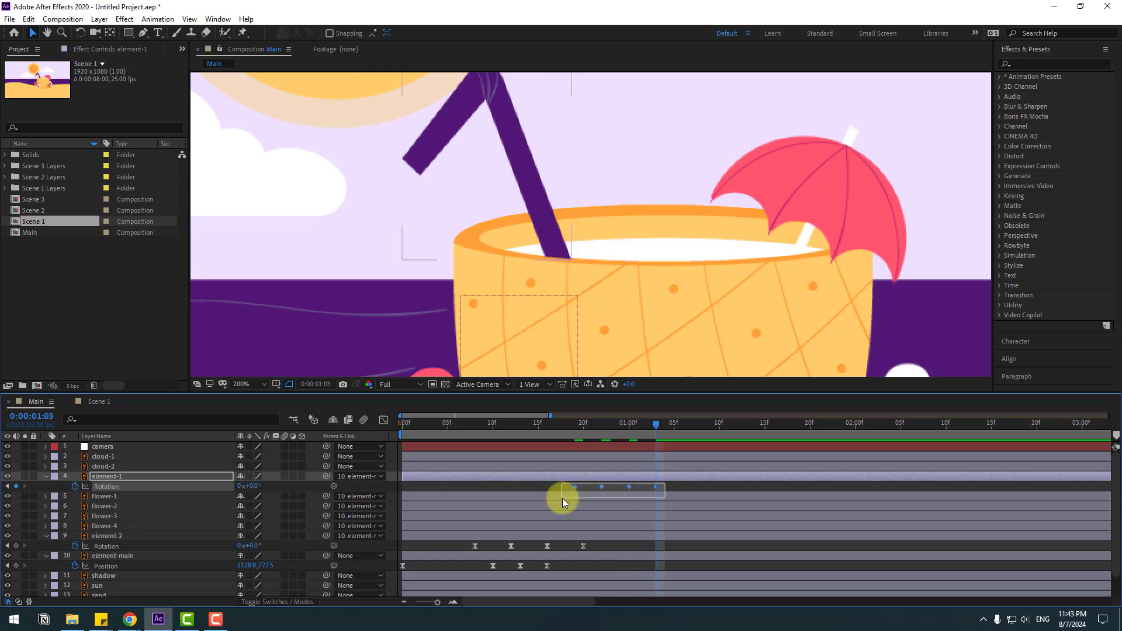
# - Apply Easy Ease to all of element-1's Rotation keyframes and preview the straw's swing
pyautogui.moveTo(562, 498); pyautogui.dragTo(565, 496)
pyautogui.rightClick(575, 488)
pyautogui.moveTo(646, 478)
pyautogui.click(743, 518)
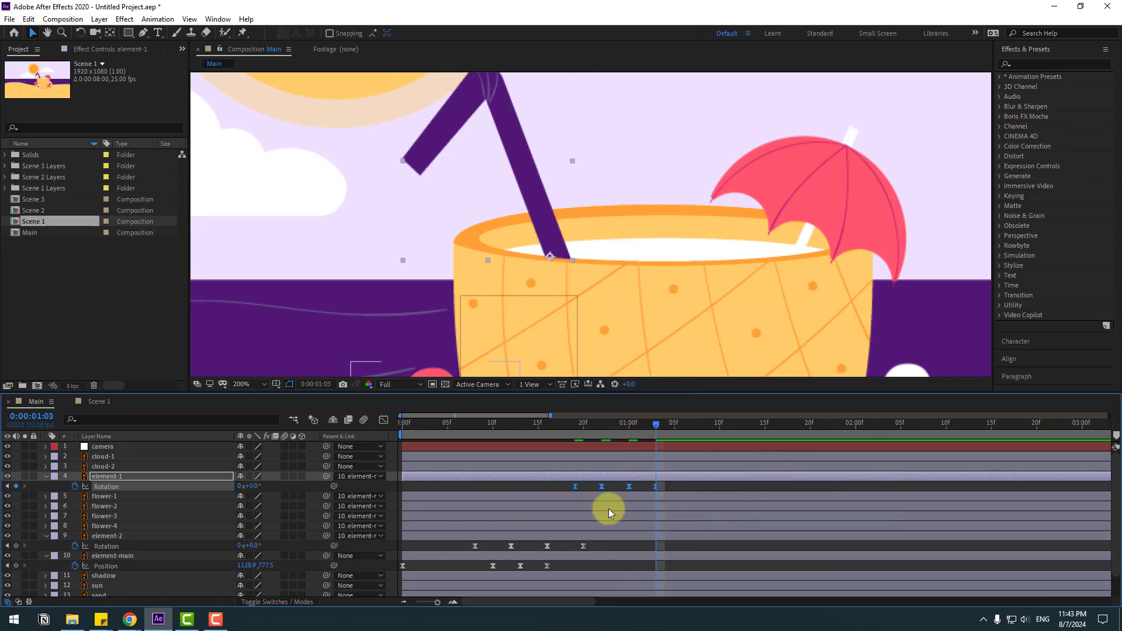
pyautogui.press('/')
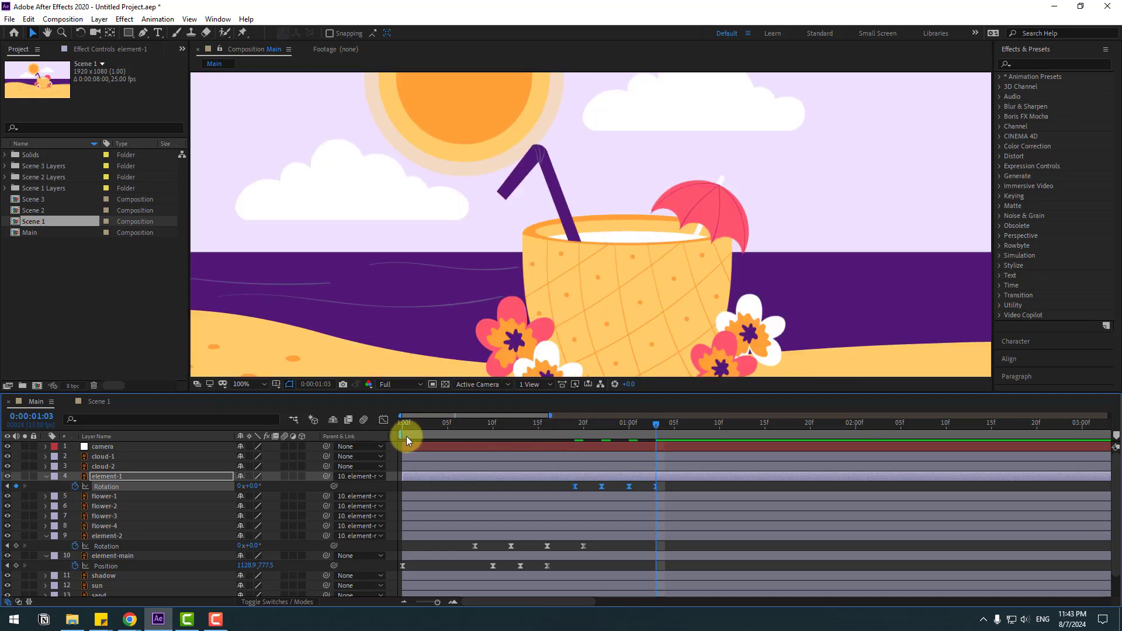
pyautogui.press('space')
pyautogui.press('space')
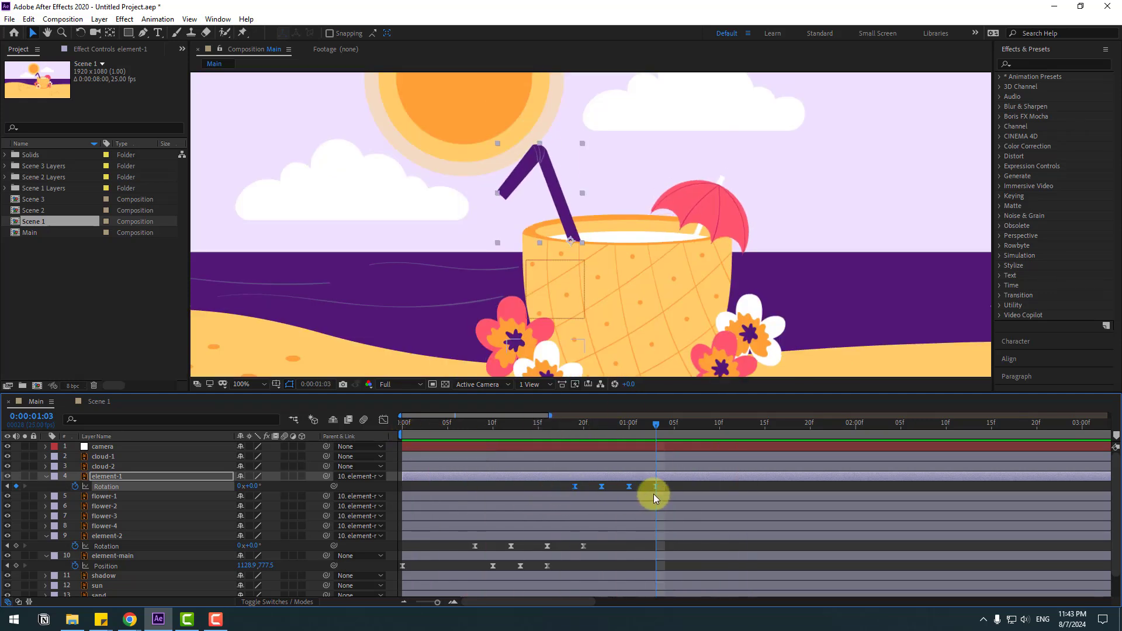
# - Spread element-1's Rotation keyframes slightly, shift them to run from frame 8 to about frame 19, and preview the timing
pyautogui.moveTo(615, 486); pyautogui.dragTo(513, 491)
pyautogui.click(503, 423)
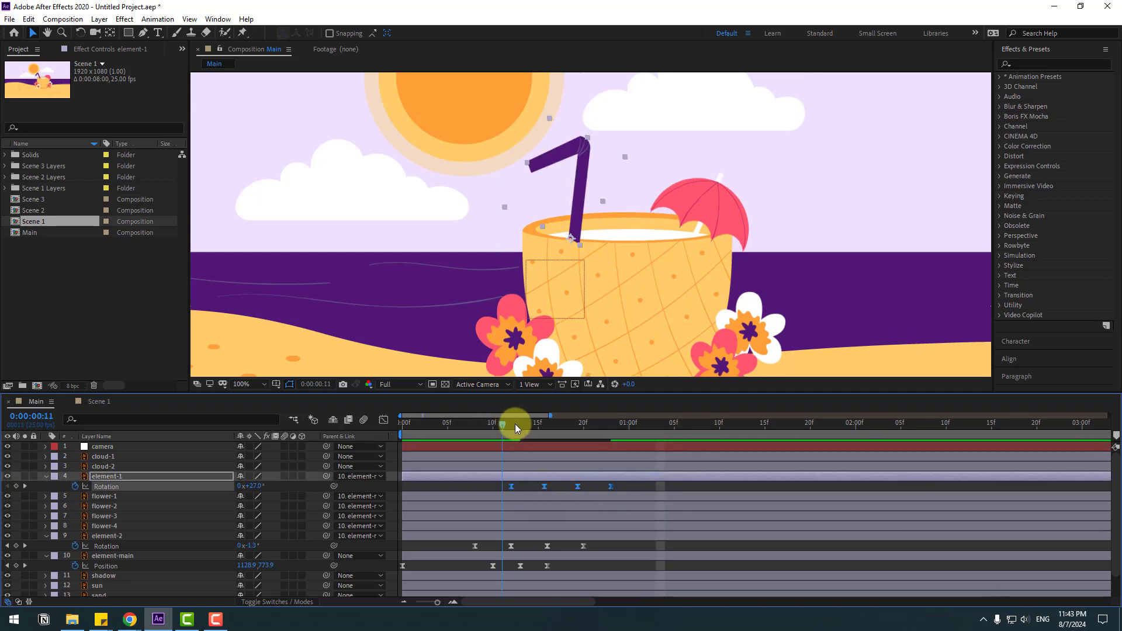
pyautogui.moveTo(514, 423); pyautogui.dragTo(583, 423)
pyautogui.moveTo(545, 486); pyautogui.dragTo(472, 479)
pyautogui.scroll(-2, 630, 272)
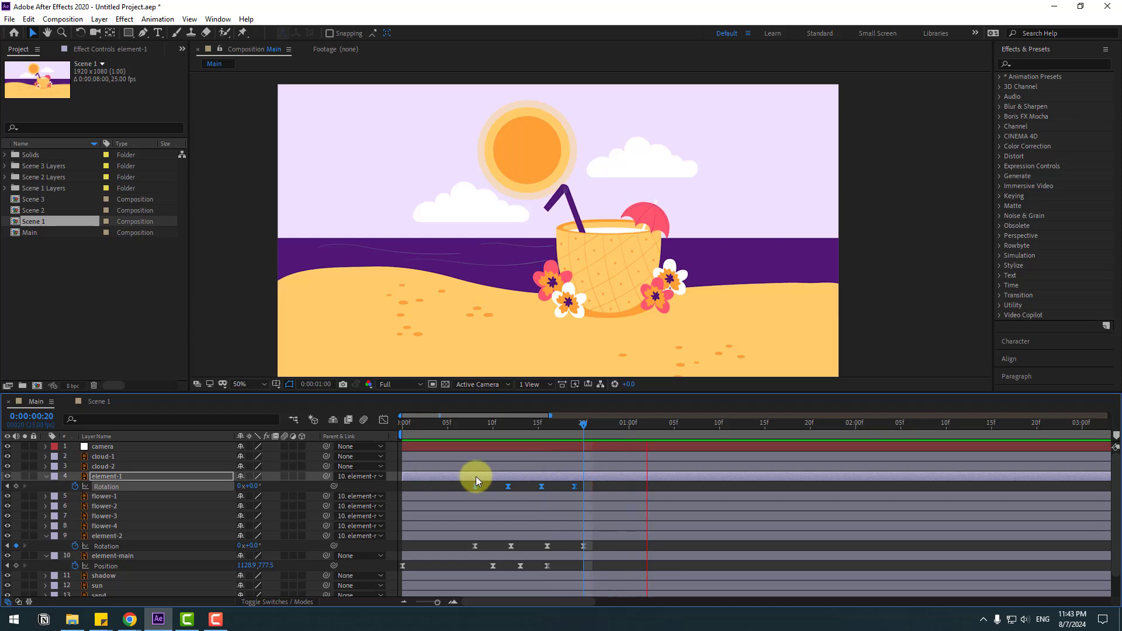
pyautogui.scroll(-2, 655, 313)
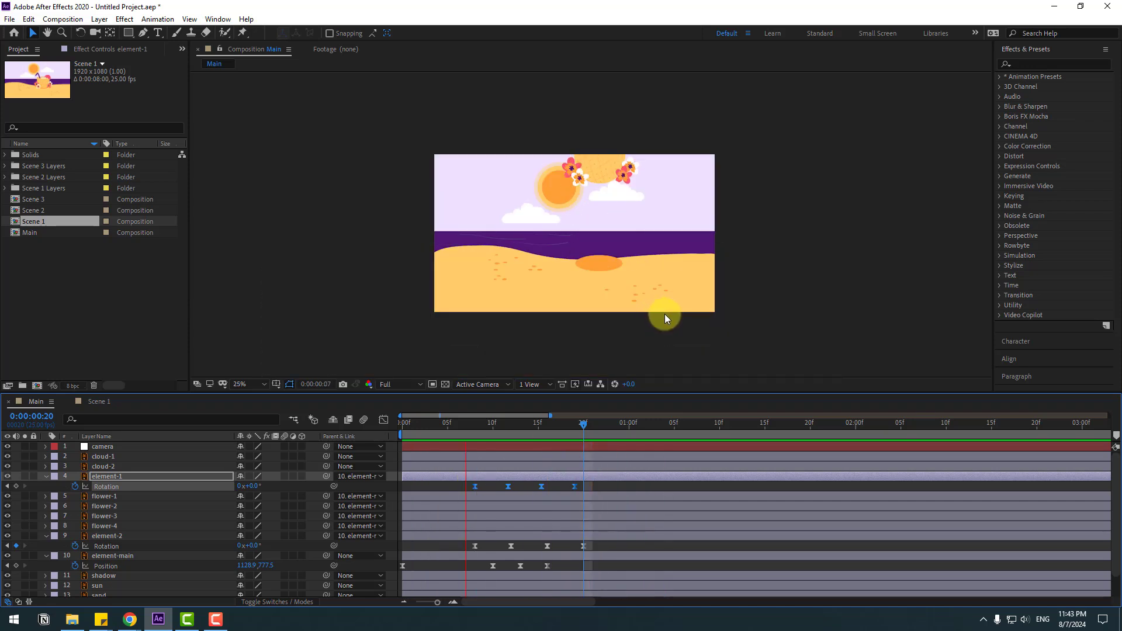
pyautogui.scroll(2, 666, 315)
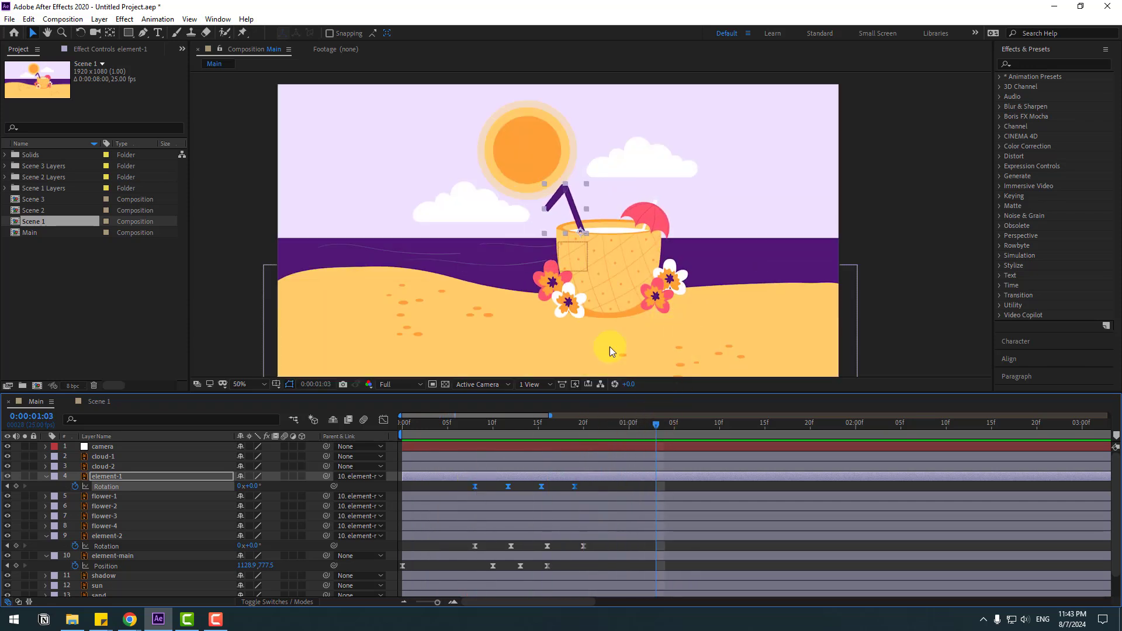
# - Keyframe the Rotation of flower-1 through flower-4 at 0° at frame 0
pyautogui.click(572, 315)
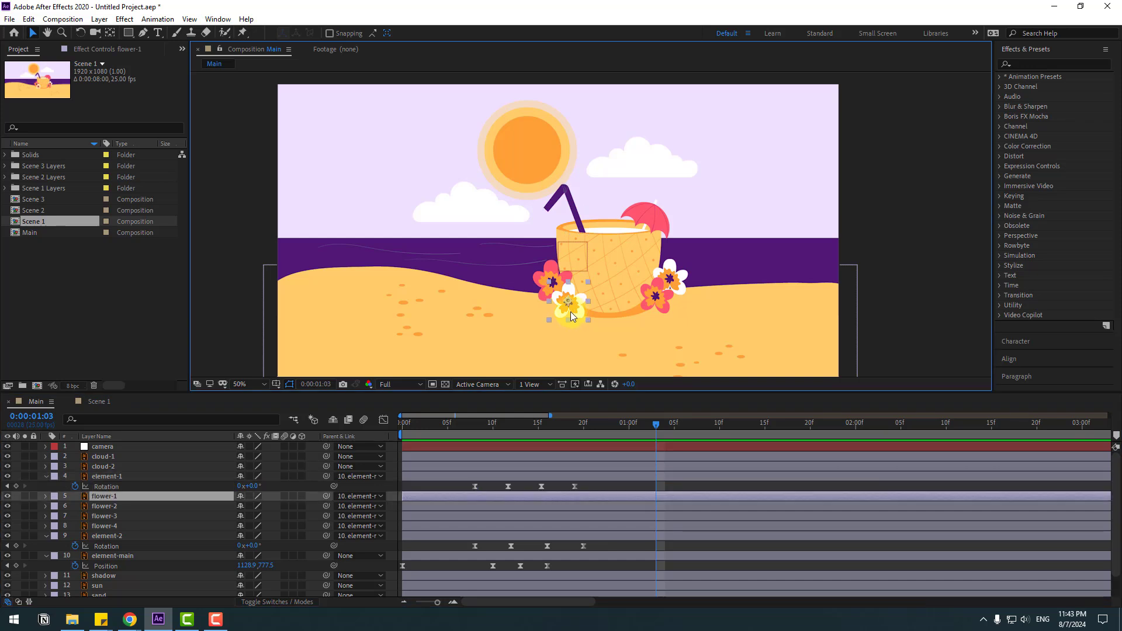
pyautogui.keyDown('shift'); pyautogui.click(128, 526); pyautogui.keyUp('shift')
pyautogui.press('Home')
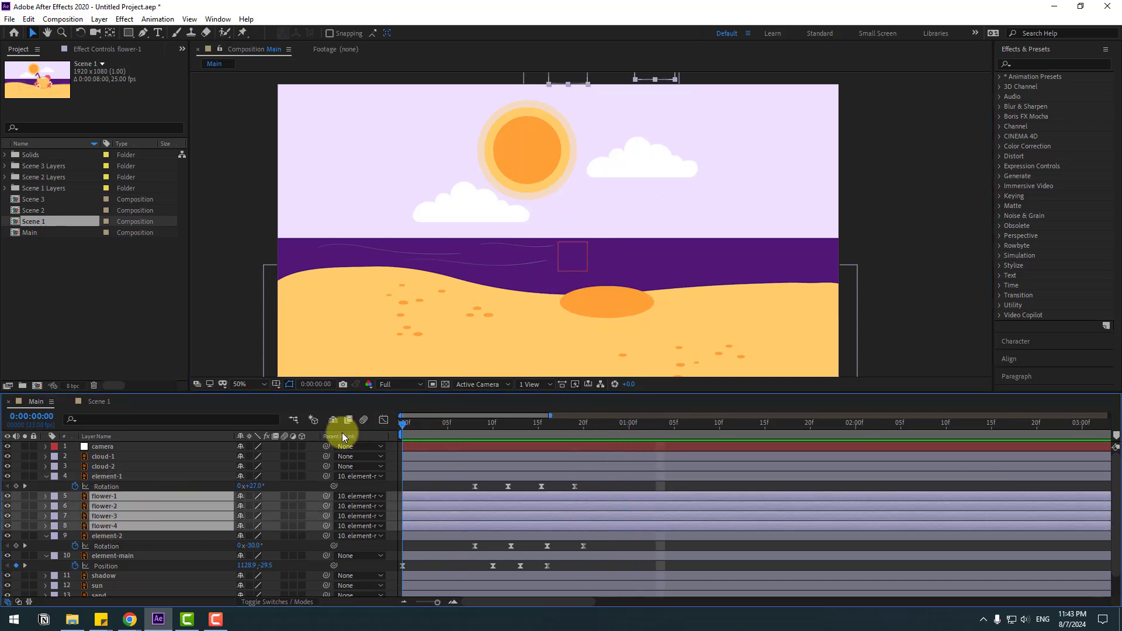
pyautogui.press('r')
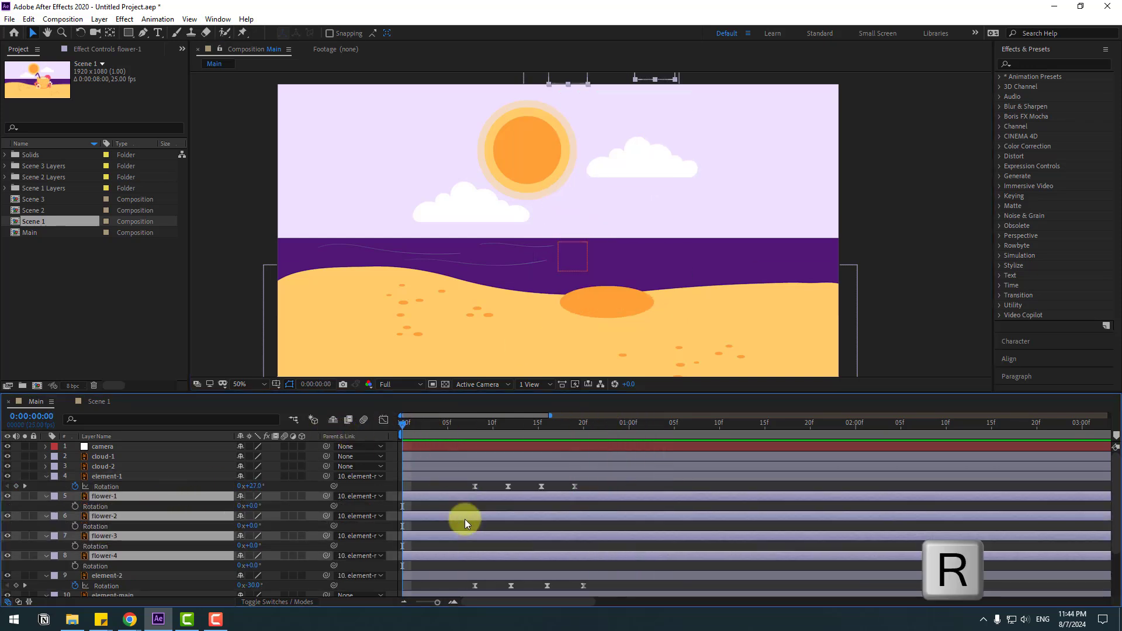
pyautogui.click(74, 506)
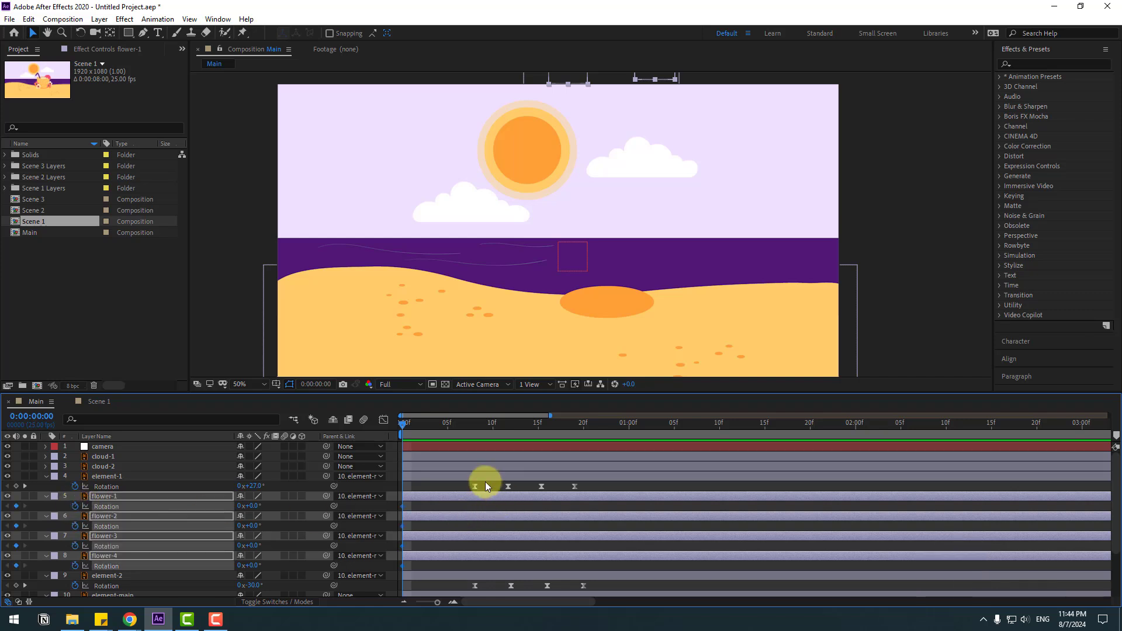
# - Keyframe flower-1's Rotation at 3 full revolutions at the last frame, 0:00:14:24, and preview its spin
pyautogui.press(';')
pyautogui.press('End')
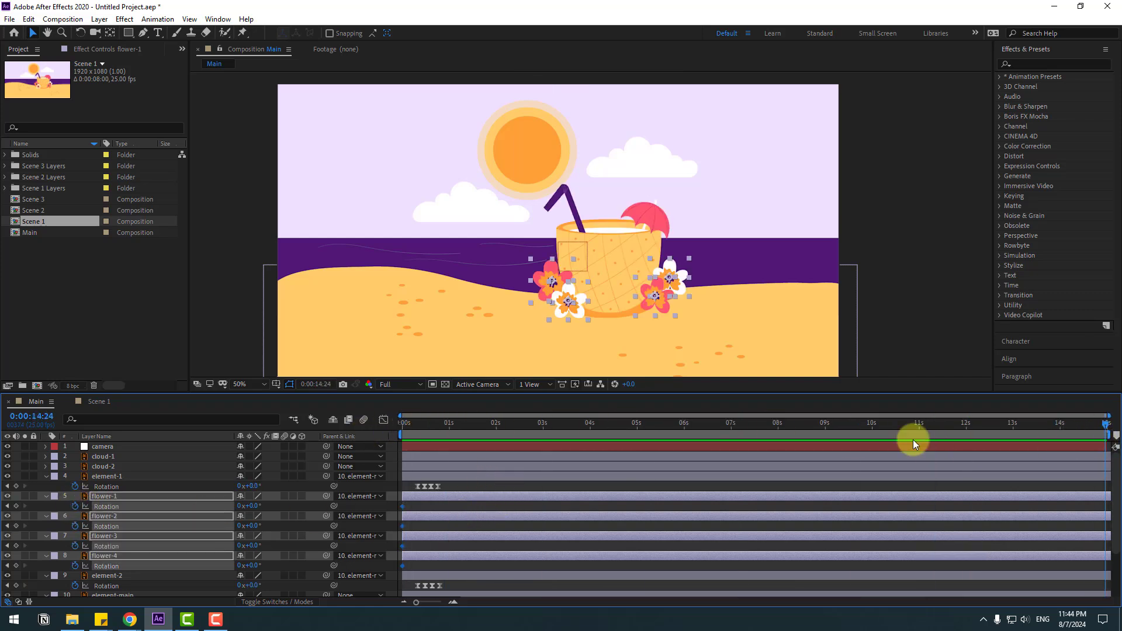
pyautogui.click(413, 506)
pyautogui.click(98, 495)
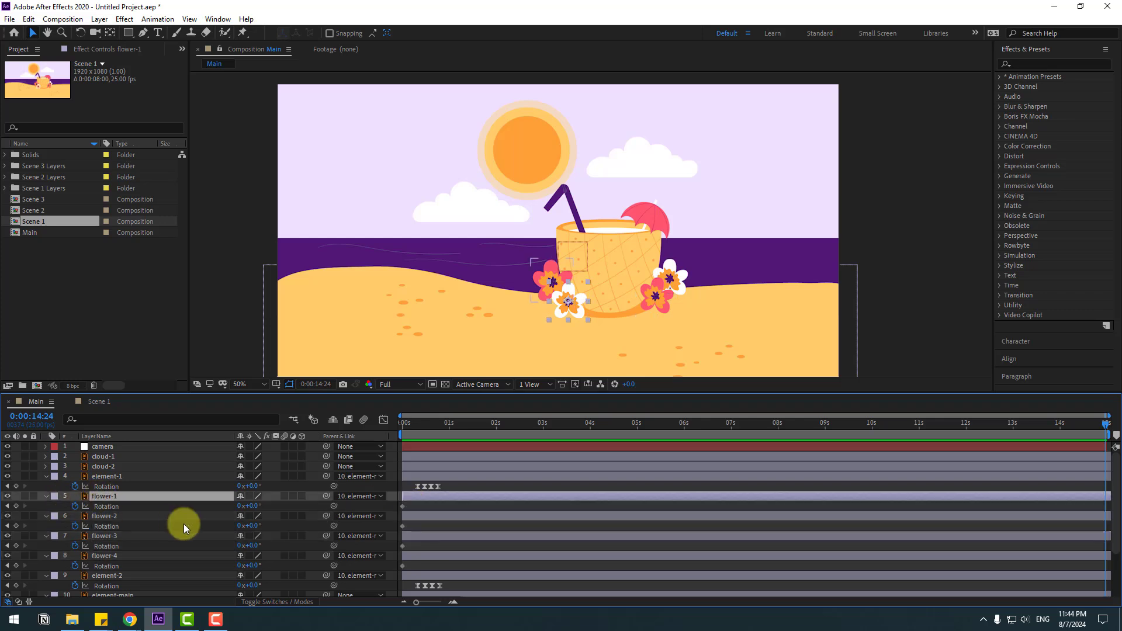
pyautogui.click(240, 506)
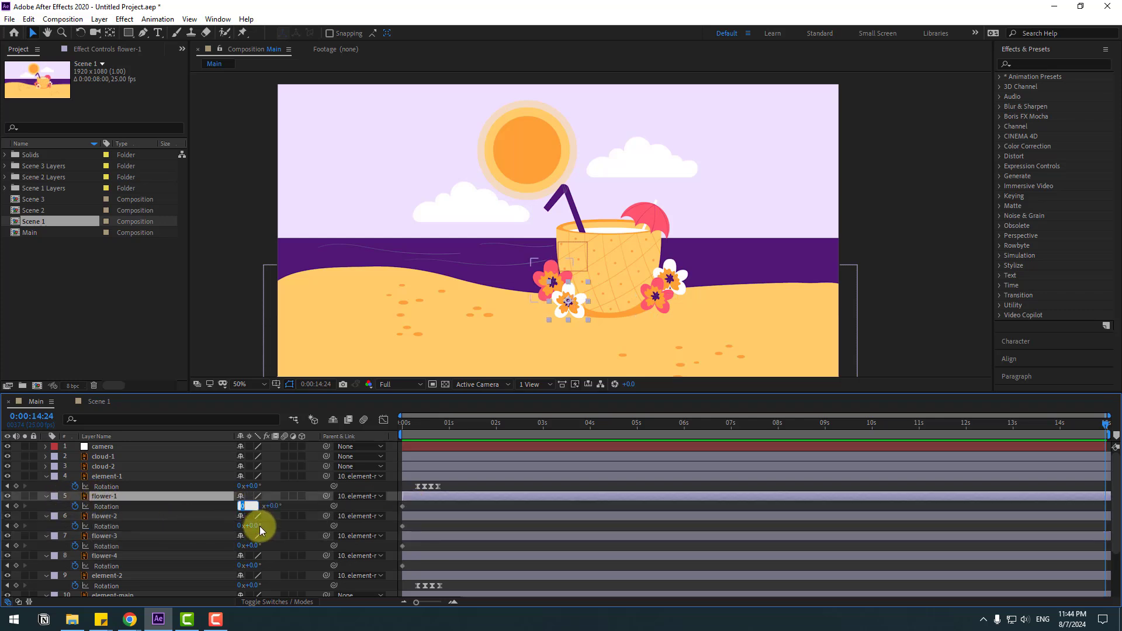
pyautogui.write('3')
pyautogui.press('Return')
pyautogui.press('space')
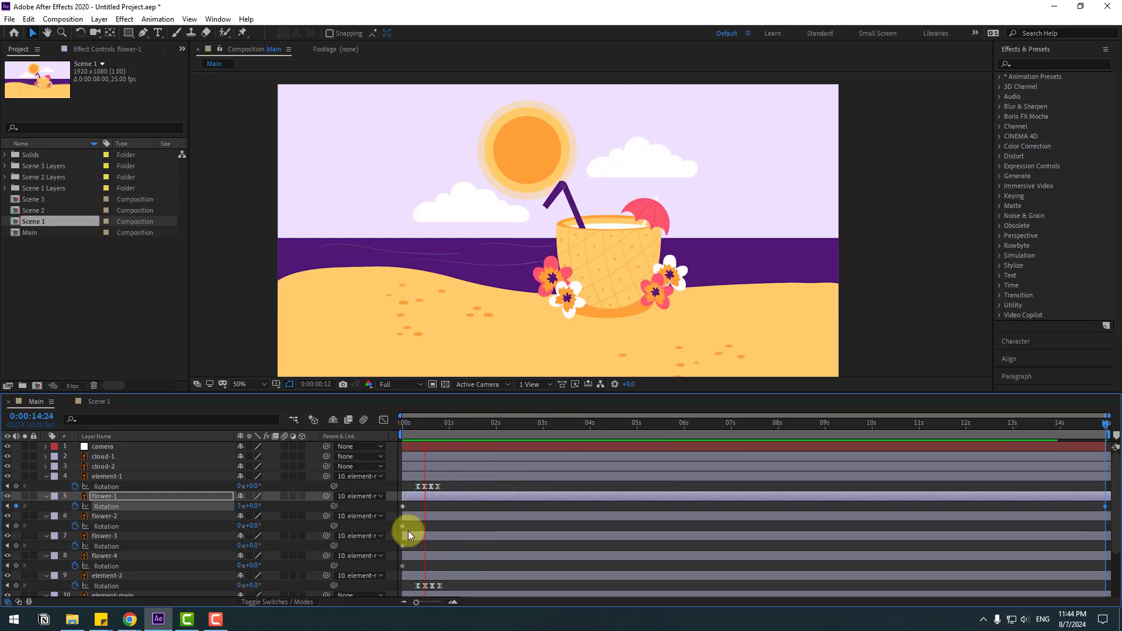
pyautogui.press('space')
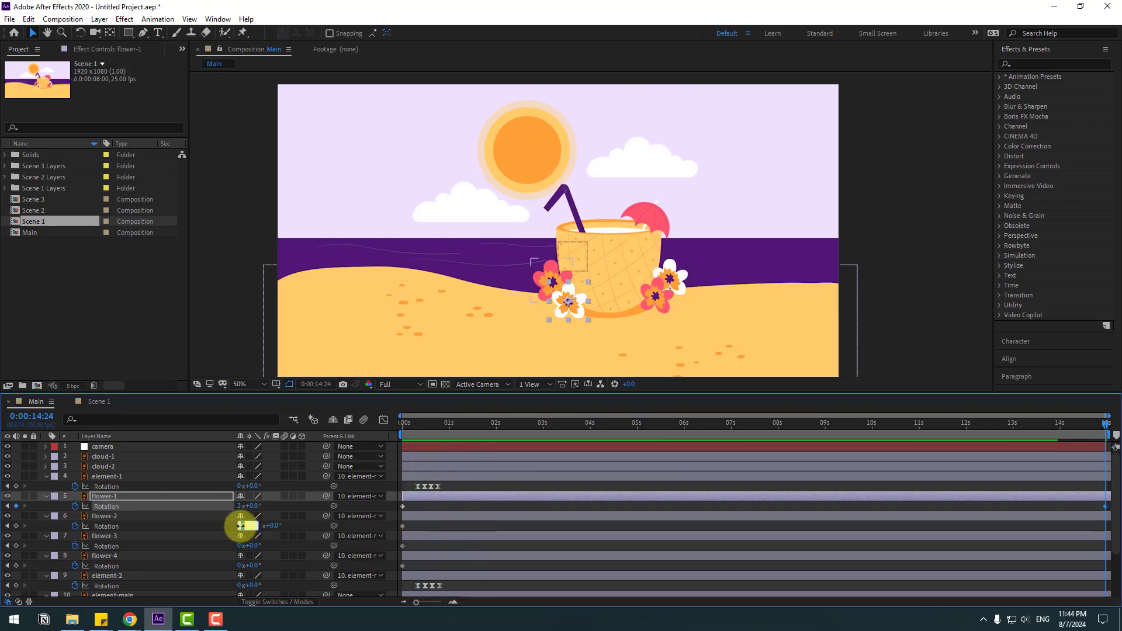
# - Keyframe flower-2's Rotation at -2 revolutions and flower-3's at 4 revolutions at the last frame
pyautogui.write('-2')
pyautogui.press('Return')
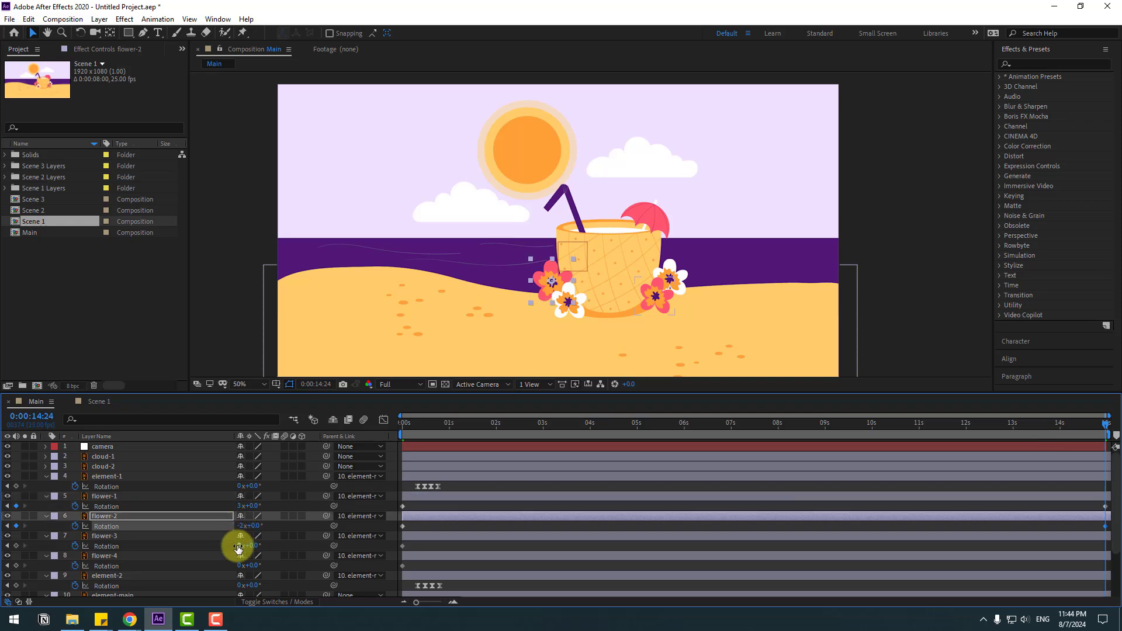
pyautogui.write('4')
pyautogui.press('Return')
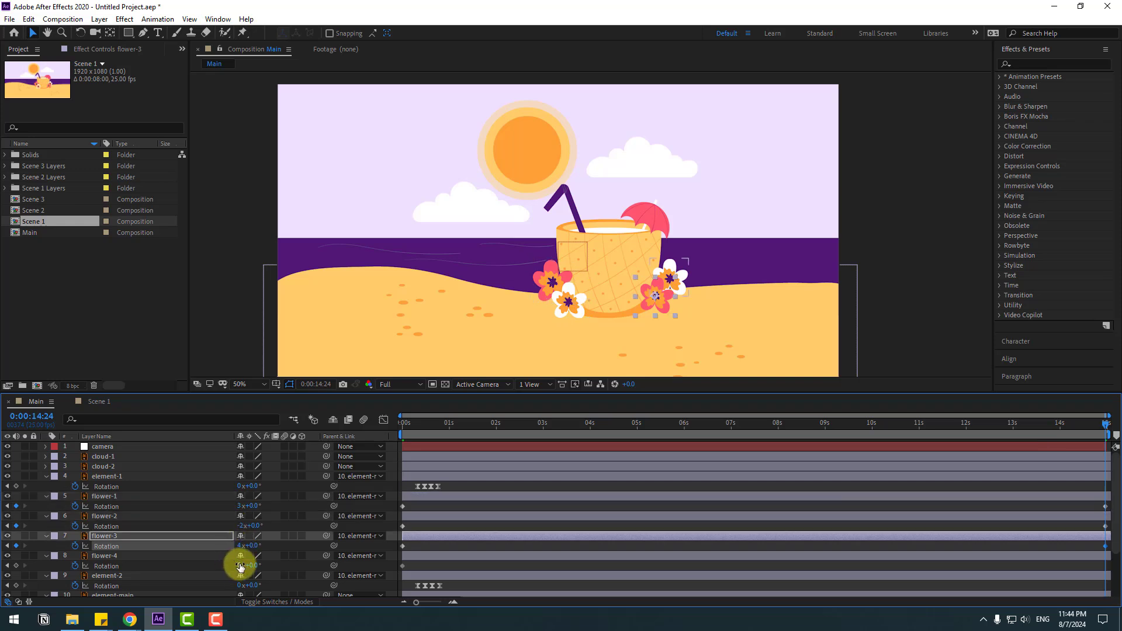
# - Keyframe flower-4's Rotation at -3 revolutions at the last frame
pyautogui.click(240, 566)
pyautogui.write('-')
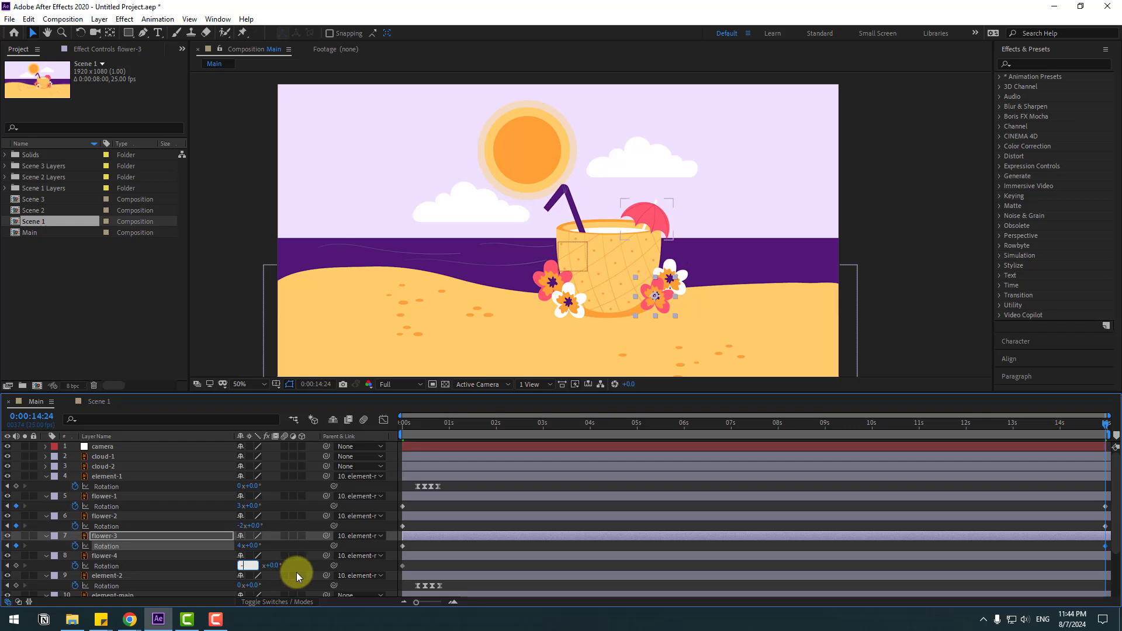
pyautogui.write('3')
pyautogui.press('Return')
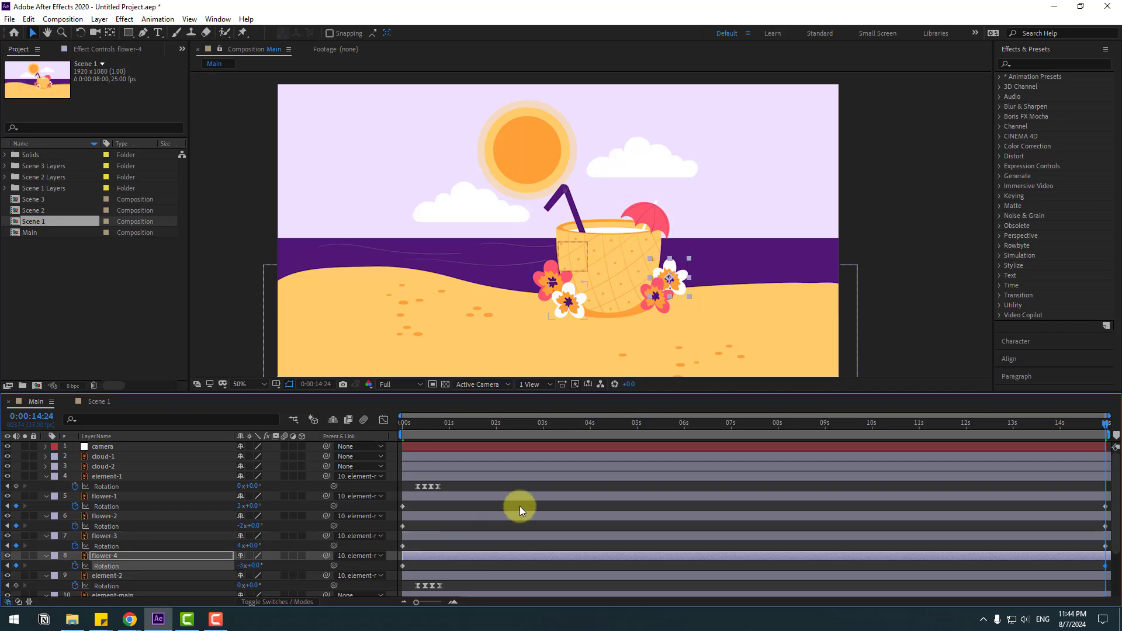
# - Deselect the layers and preview the animation to check the flowers' spin
pyautogui.click(488, 509)
pyautogui.press('space')
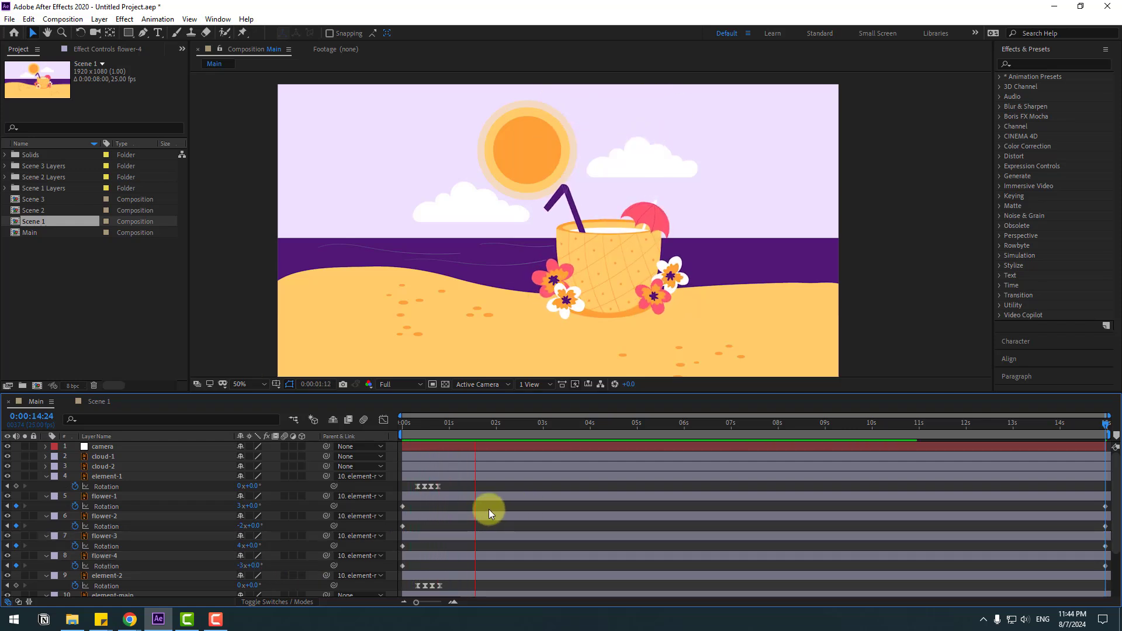
pyautogui.press('space')
pyautogui.press('space')
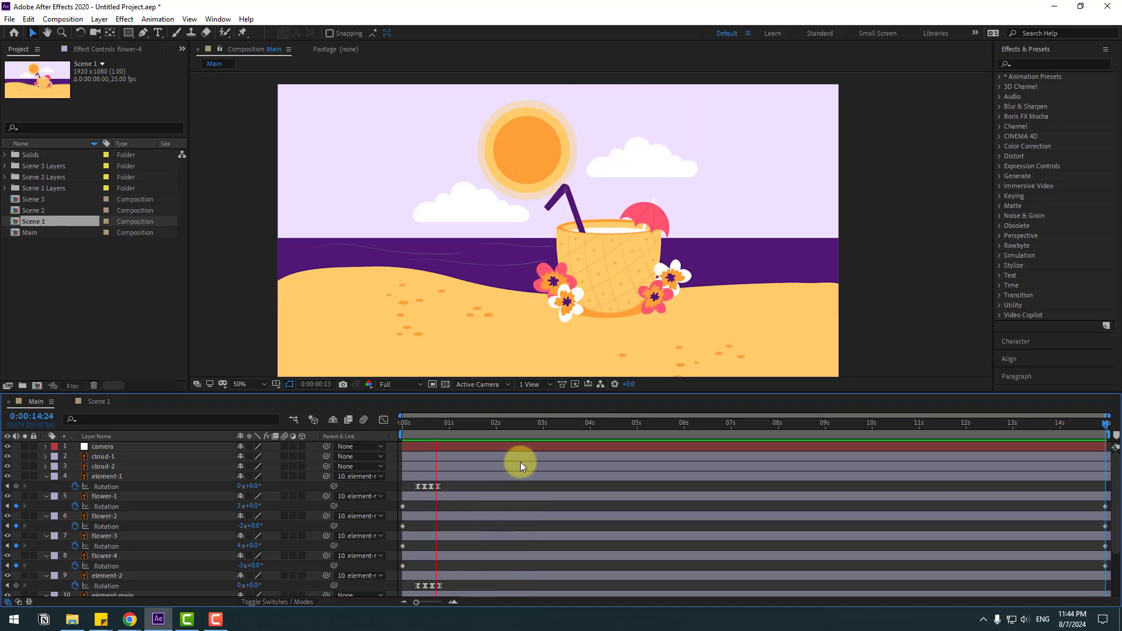
pyautogui.press('space')
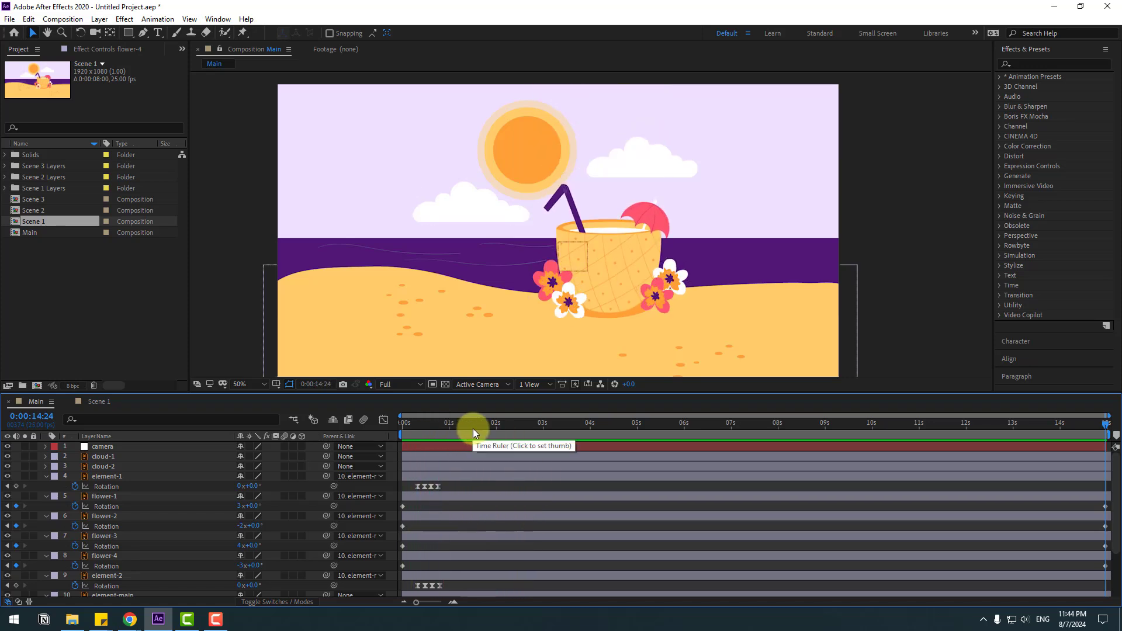
# - At frame 0, collapse the layers' keyframed properties and parent the element-main layer to camera
pyautogui.moveTo(472, 429); pyautogui.dragTo(403, 433)
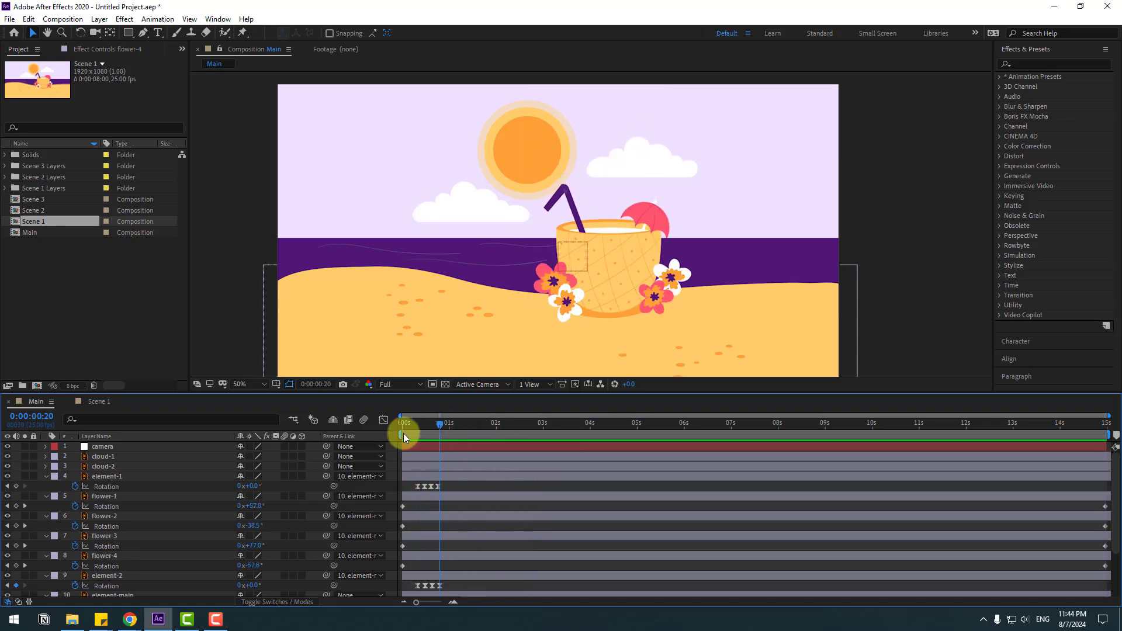
pyautogui.click(44, 476)
pyautogui.click(46, 485)
pyautogui.click(46, 495)
pyautogui.click(45, 506)
pyautogui.click(45, 515)
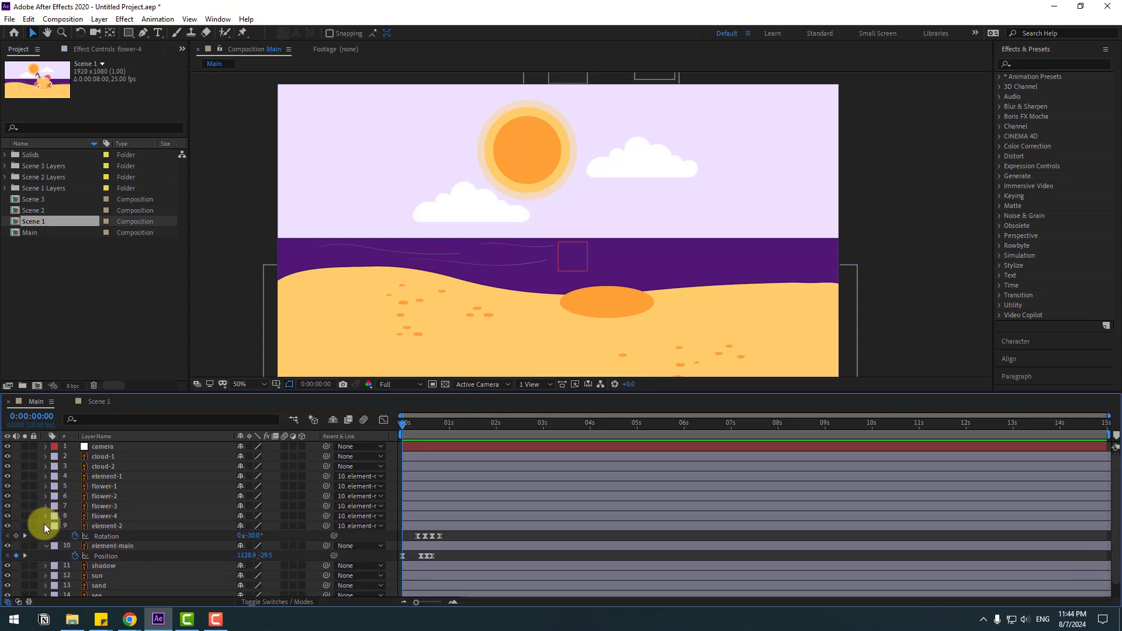
pyautogui.click(45, 525)
pyautogui.click(46, 536)
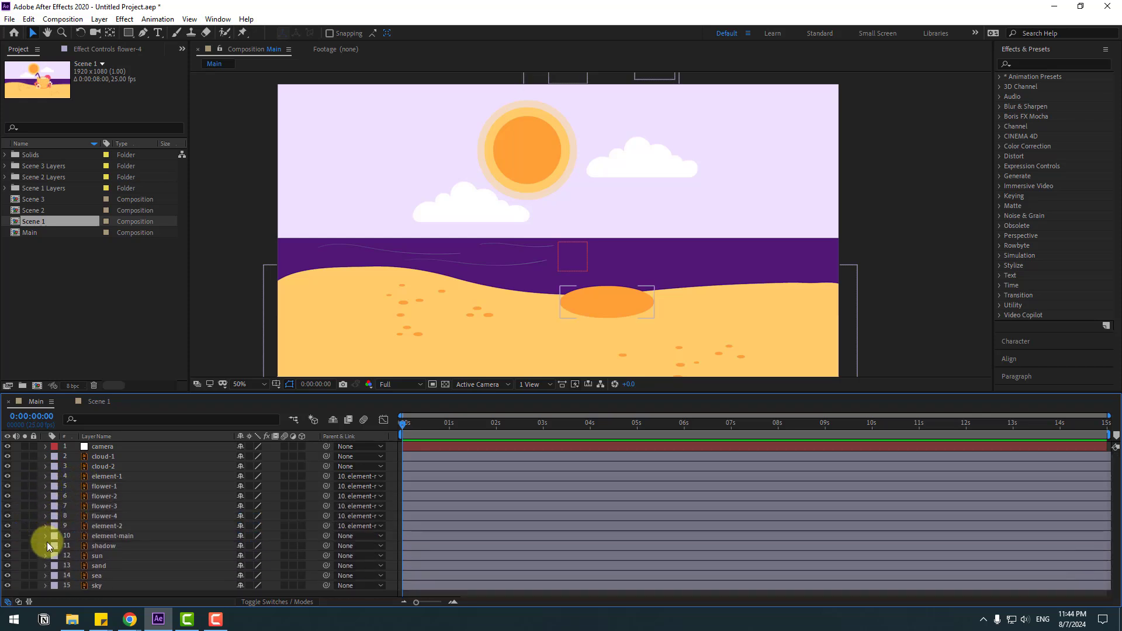
pyautogui.click(107, 535)
pyautogui.moveTo(326, 536); pyautogui.dragTo(98, 448)
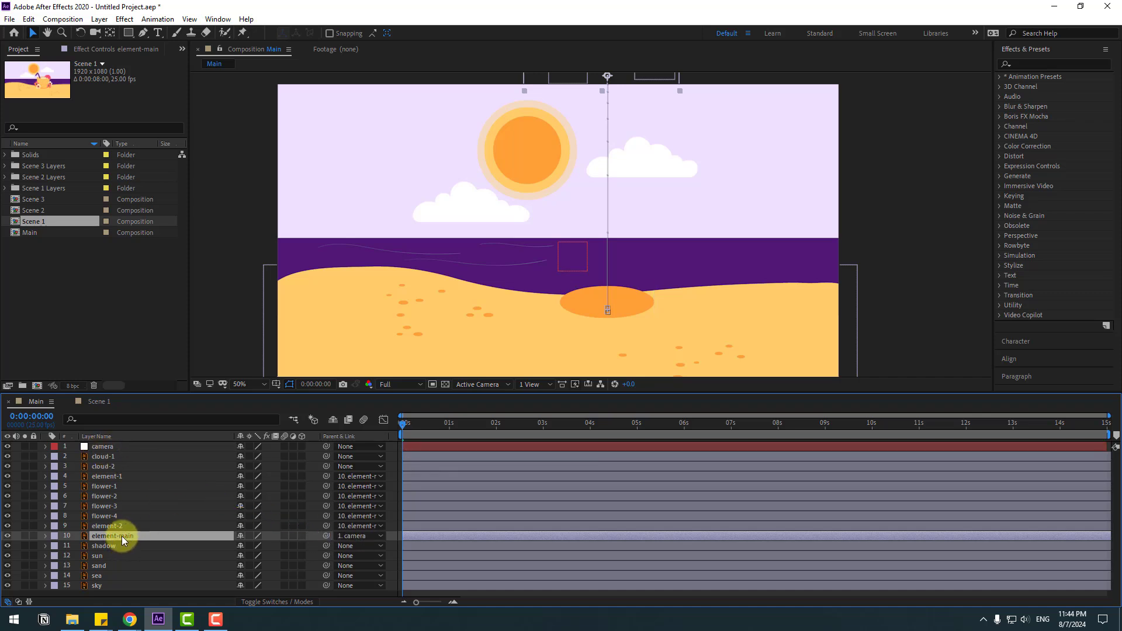
# - At frame 0, keyframe element-main's Rotation at -8° and raise its Position to 168.9, -595.5
pyautogui.press('u')
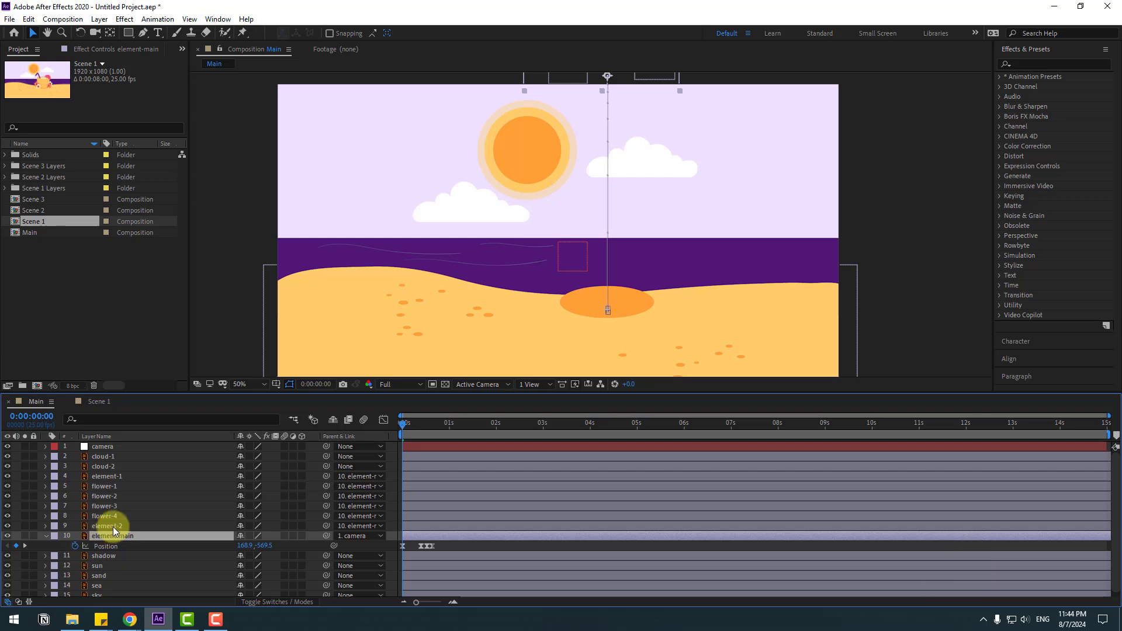
pyautogui.hotkey('shift', 'r')
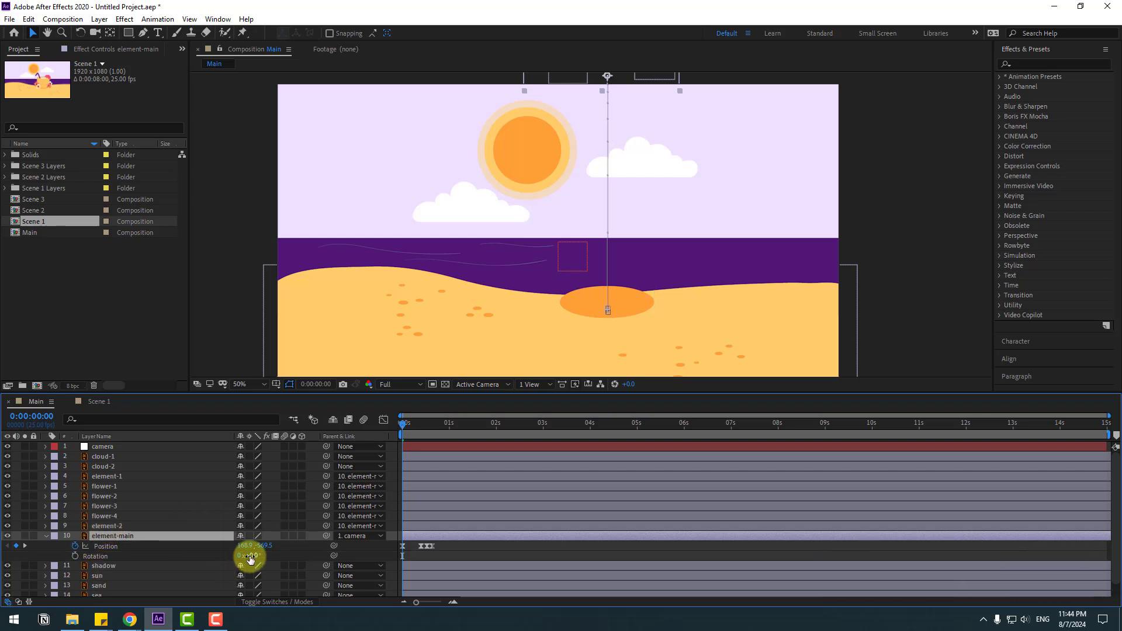
pyautogui.click(251, 557)
pyautogui.write('-')
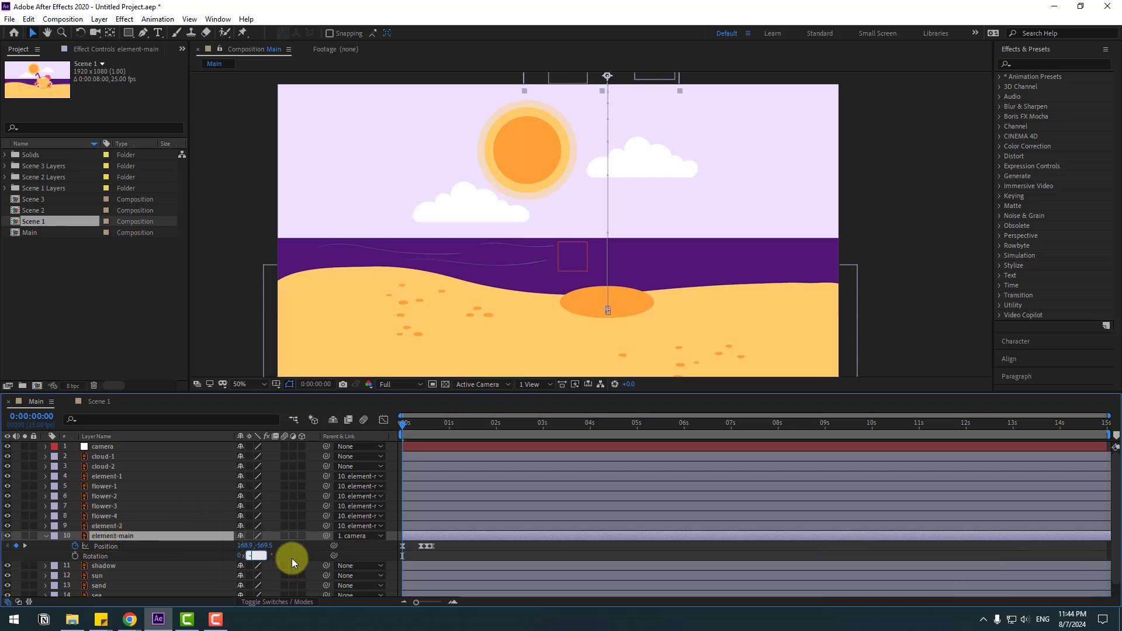
pyautogui.write('8')
pyautogui.press('Return')
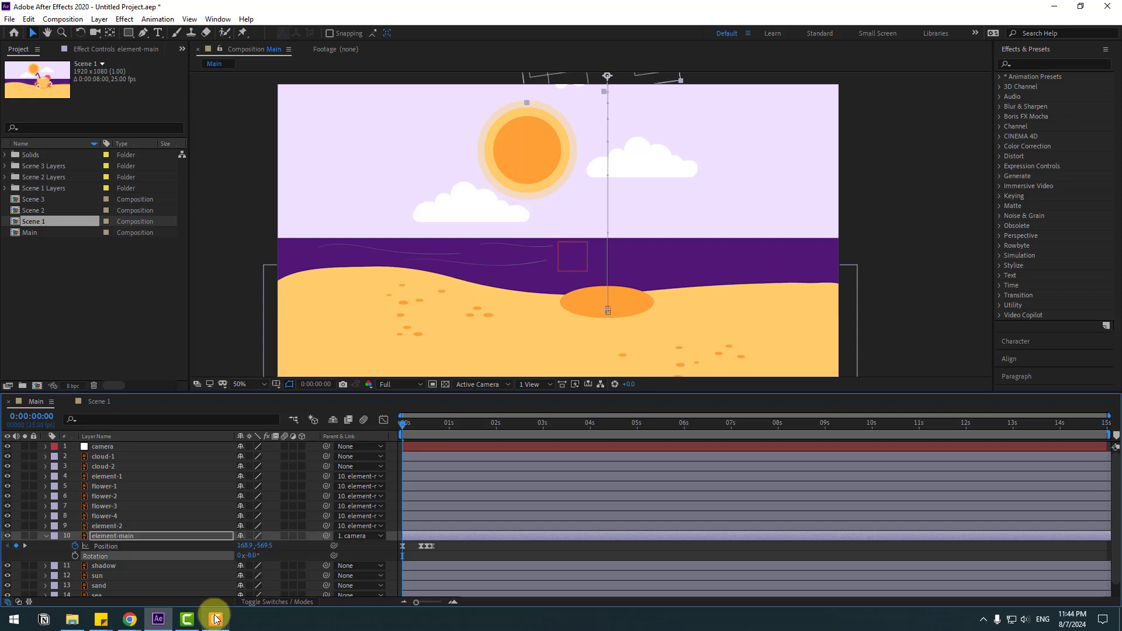
pyautogui.moveTo(265, 549); pyautogui.dragTo(246, 547)
pyautogui.click(75, 555)
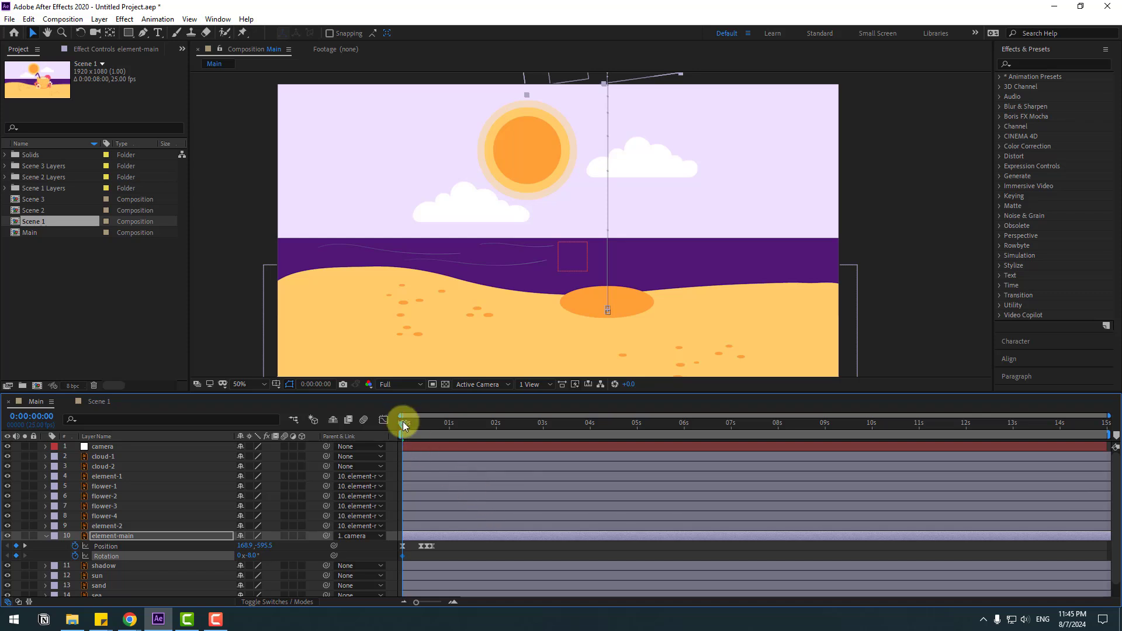
# - Keyframe element-main's Rotation at 4° at frame 10 and -2° at frame 13
pyautogui.keyDown('alt'); pyautogui.scroll(4, 473, 484); pyautogui.keyUp('alt')
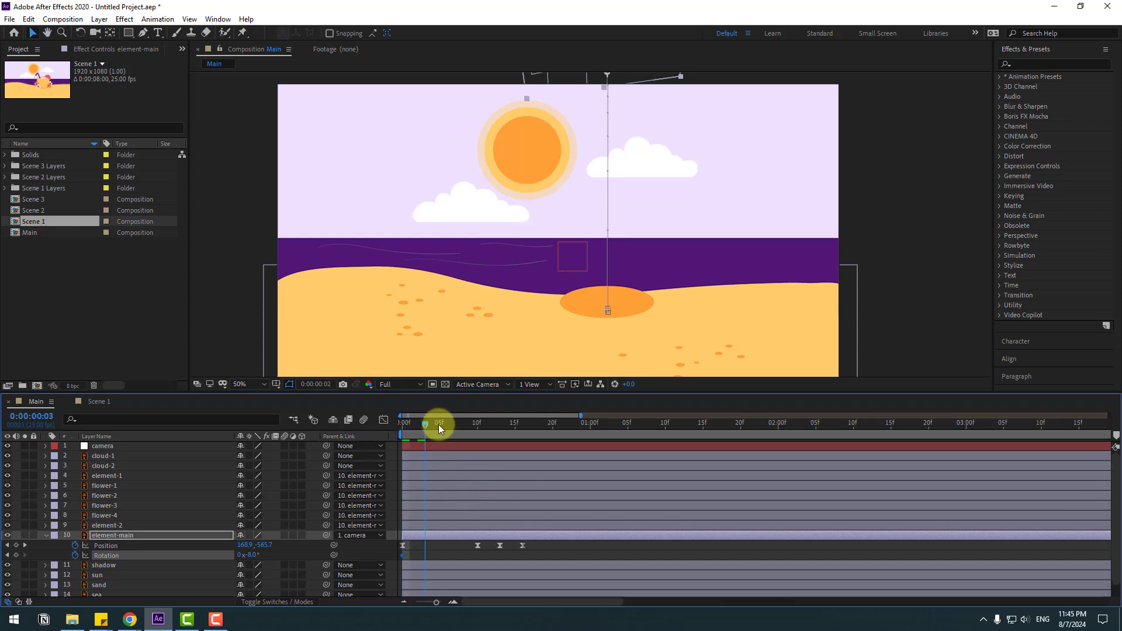
pyautogui.moveTo(438, 425); pyautogui.dragTo(481, 426)
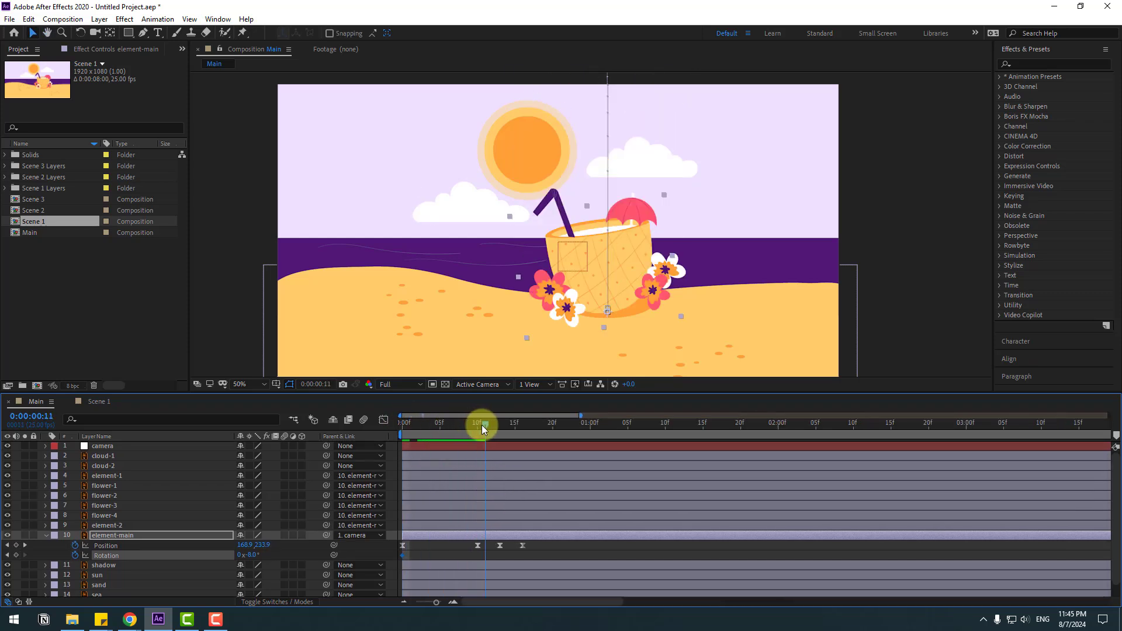
pyautogui.click(257, 557)
pyautogui.moveTo(255, 557); pyautogui.dragTo(352, 538)
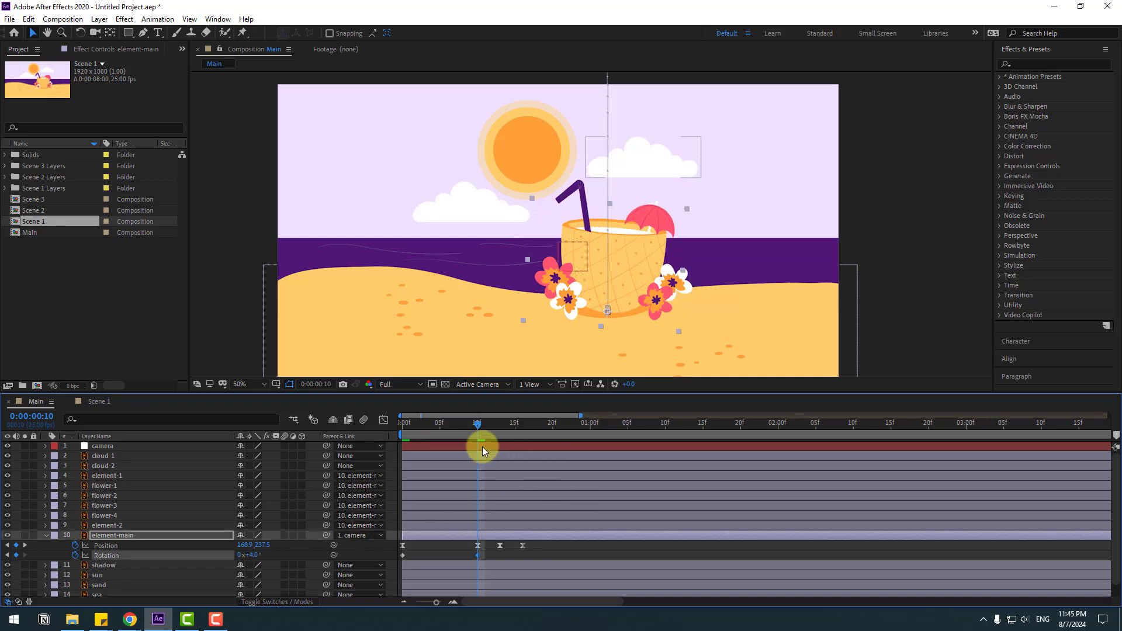
pyautogui.moveTo(496, 424); pyautogui.dragTo(500, 424)
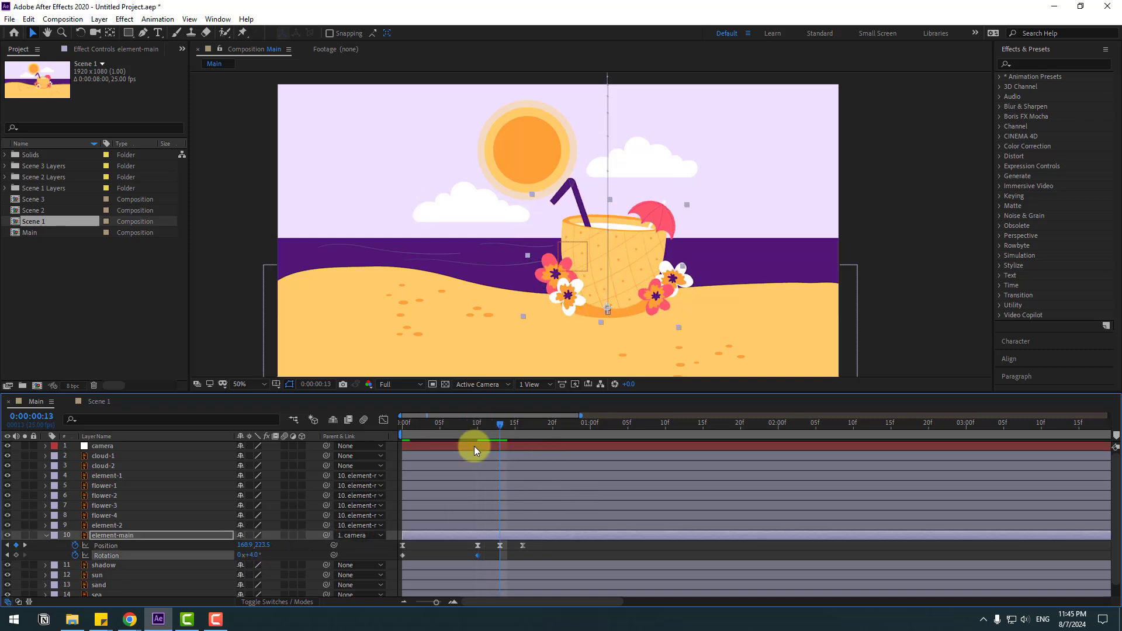
pyautogui.click(255, 555)
pyautogui.write('-2')
pyautogui.press('Return')
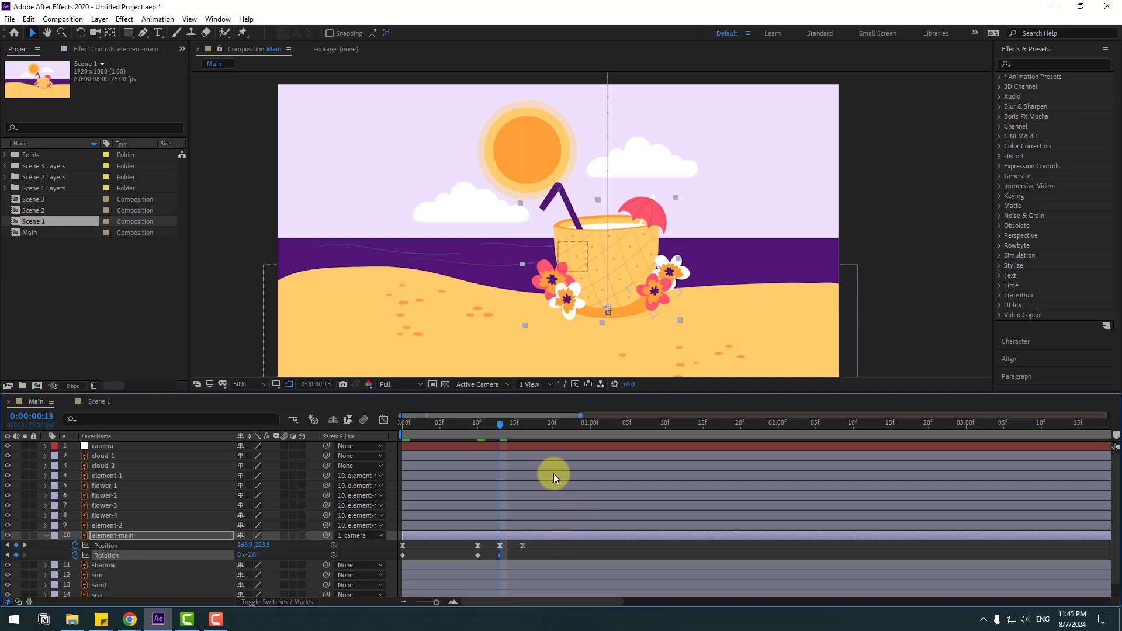
# - Keyframe element-main's Rotation at 0° at frame 16 and apply Easy Ease to all of its Rotation keyframes
pyautogui.click(522, 423)
pyautogui.click(251, 555)
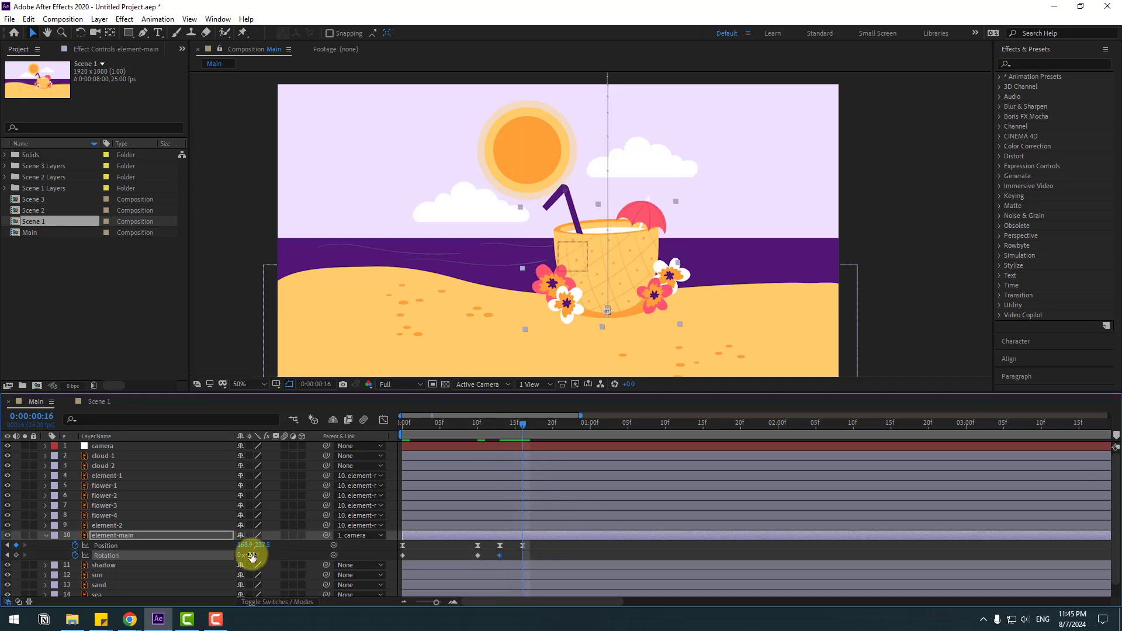
pyautogui.write('0')
pyautogui.press('Return')
pyautogui.rightClick(402, 555)
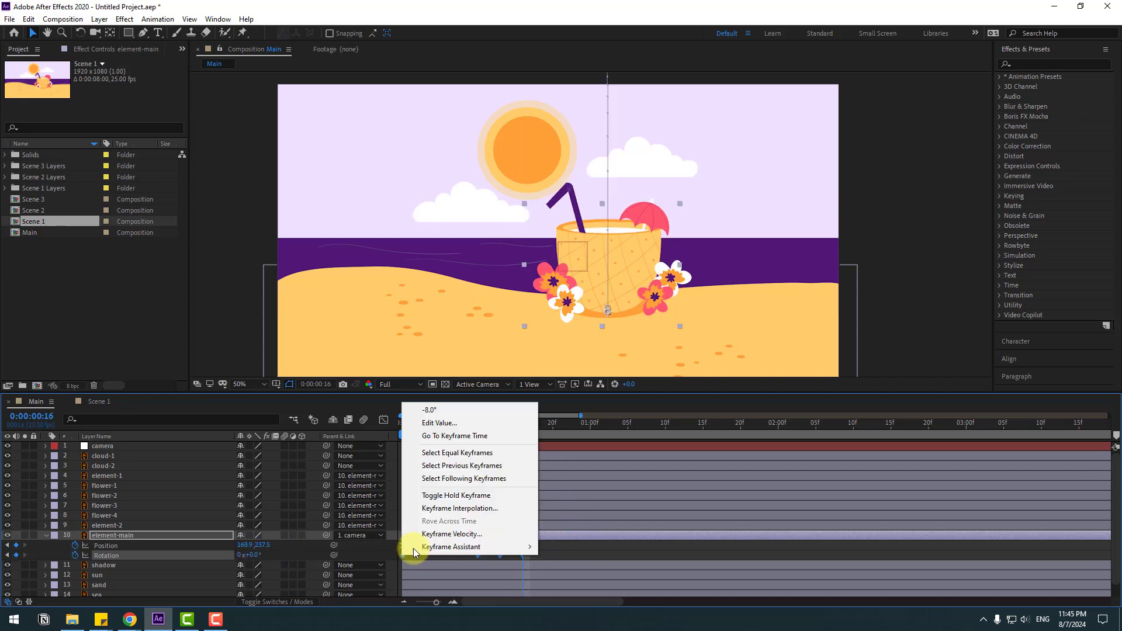
pyautogui.moveTo(465, 544)
pyautogui.click(599, 467)
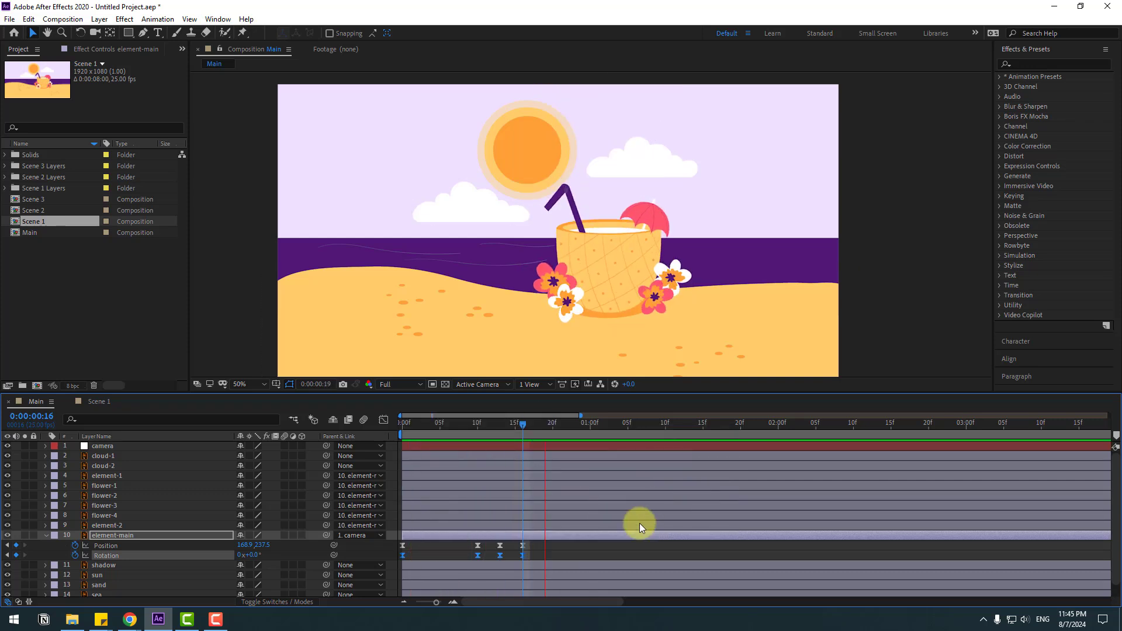
# - Stretch element-main's Rotation keyframes so the last one falls at about frame 18, and preview the landing
pyautogui.moveTo(542, 555); pyautogui.dragTo(391, 562)
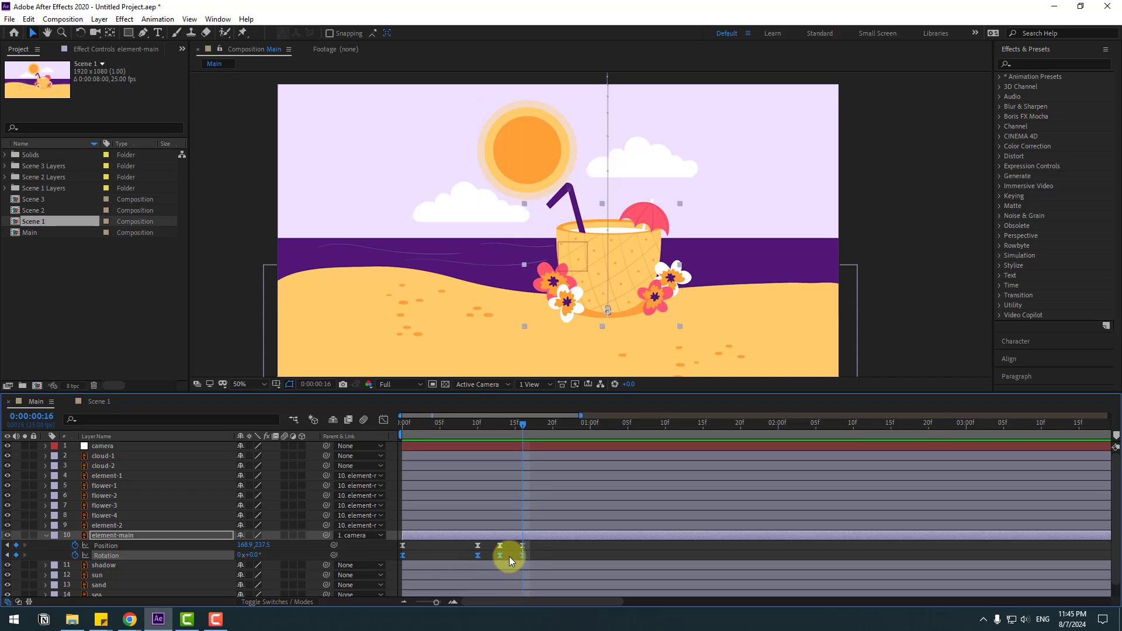
pyautogui.moveTo(522, 555); pyautogui.dragTo(537, 555)
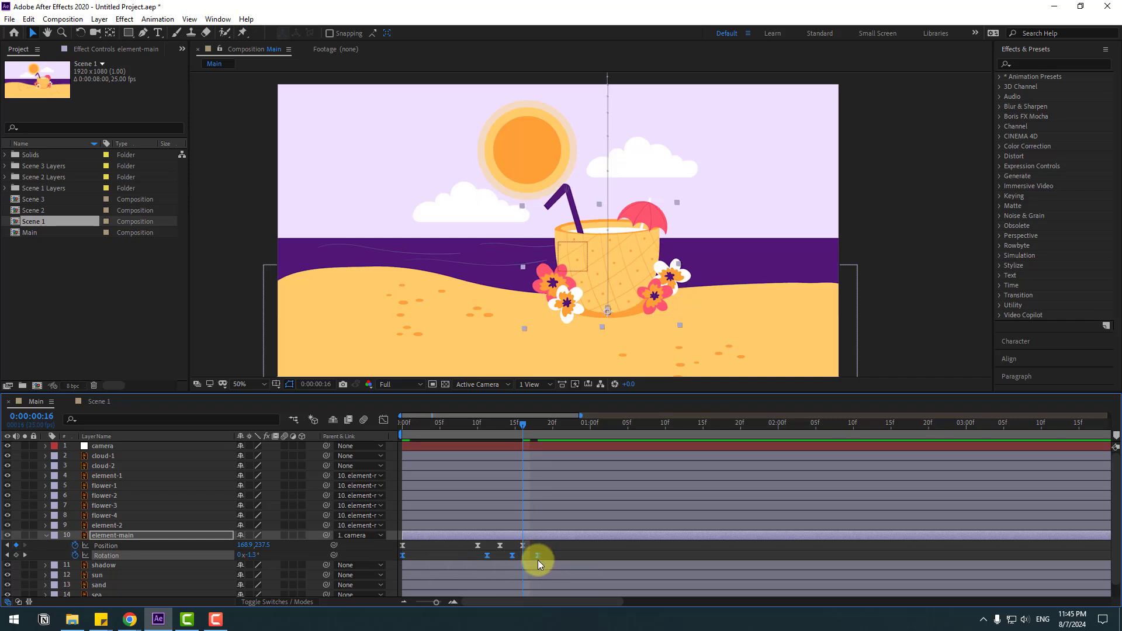
pyautogui.press('space')
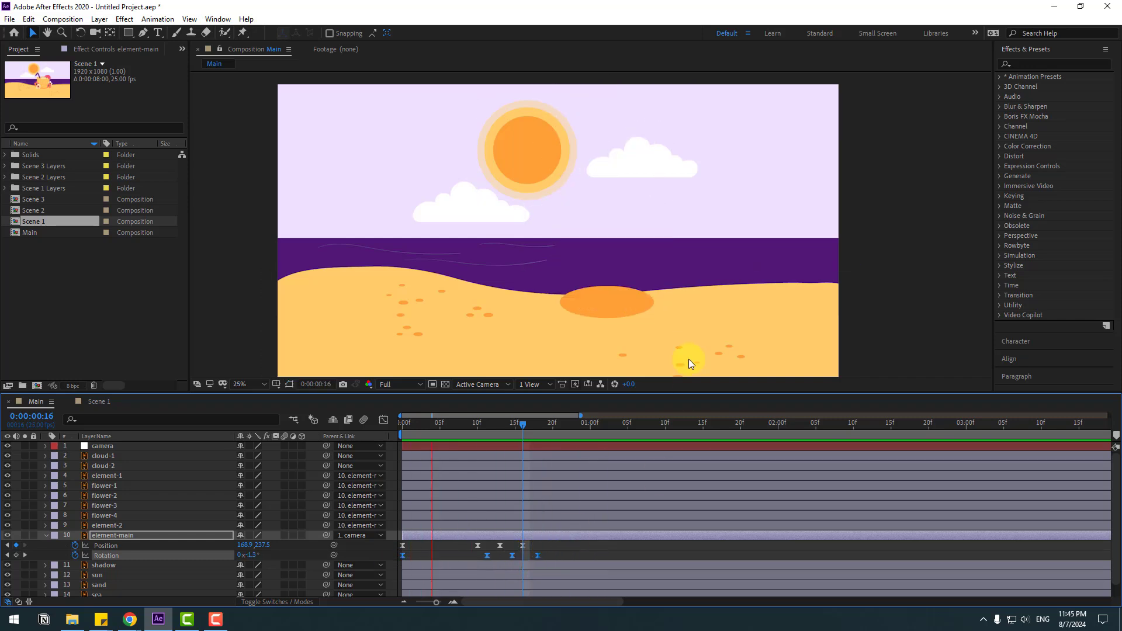
pyautogui.scroll(-2, 688, 359)
pyautogui.scroll(2, 688, 348)
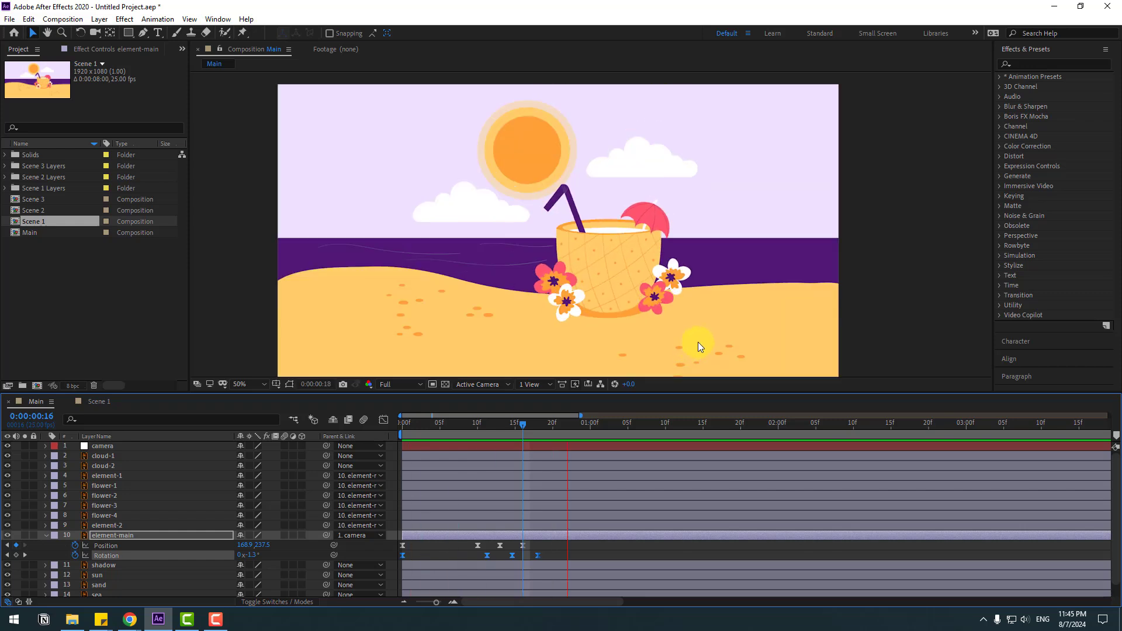
# - Keyframe the shadow layer's Scale at 0% at frame 0
pyautogui.moveTo(522, 424); pyautogui.dragTo(402, 424)
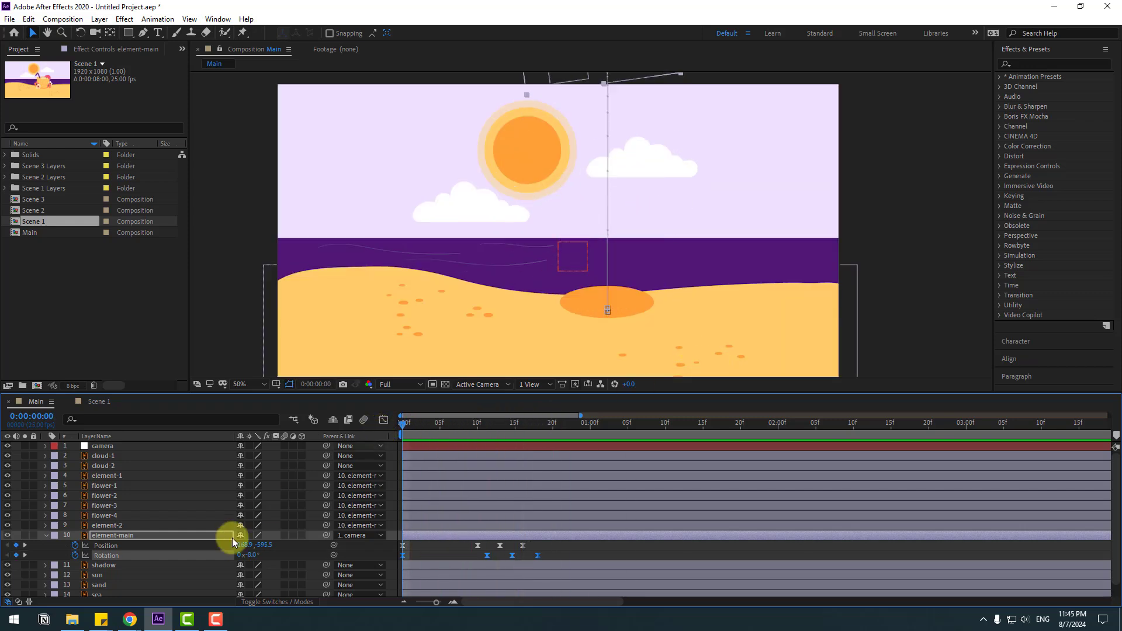
pyautogui.click(114, 565)
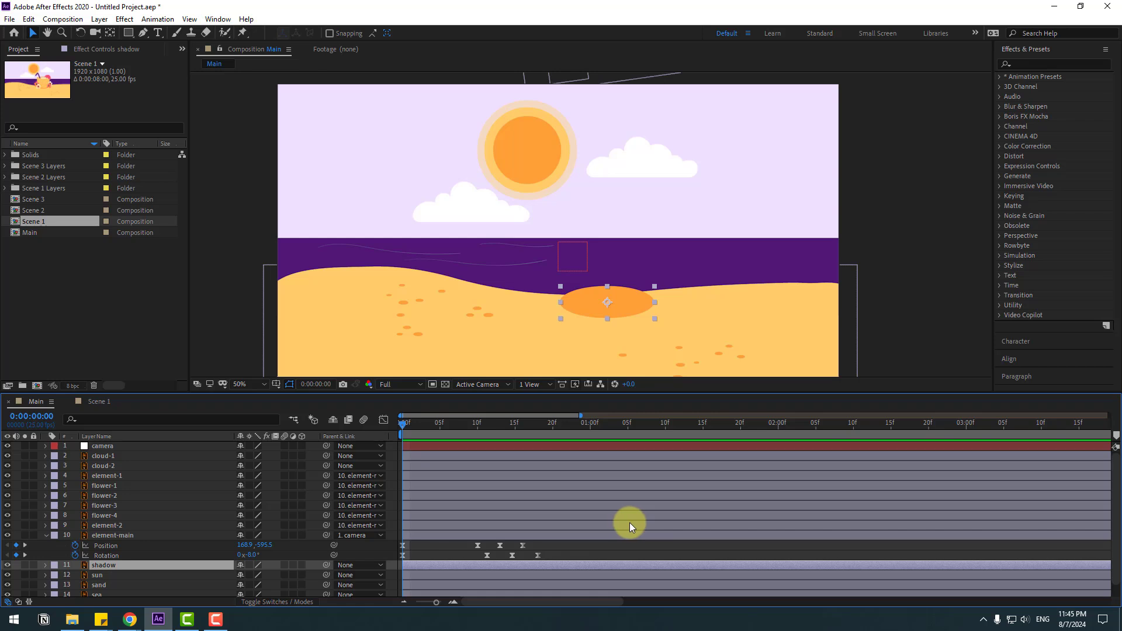
pyautogui.scroll(-1, 629, 523)
pyautogui.press('s')
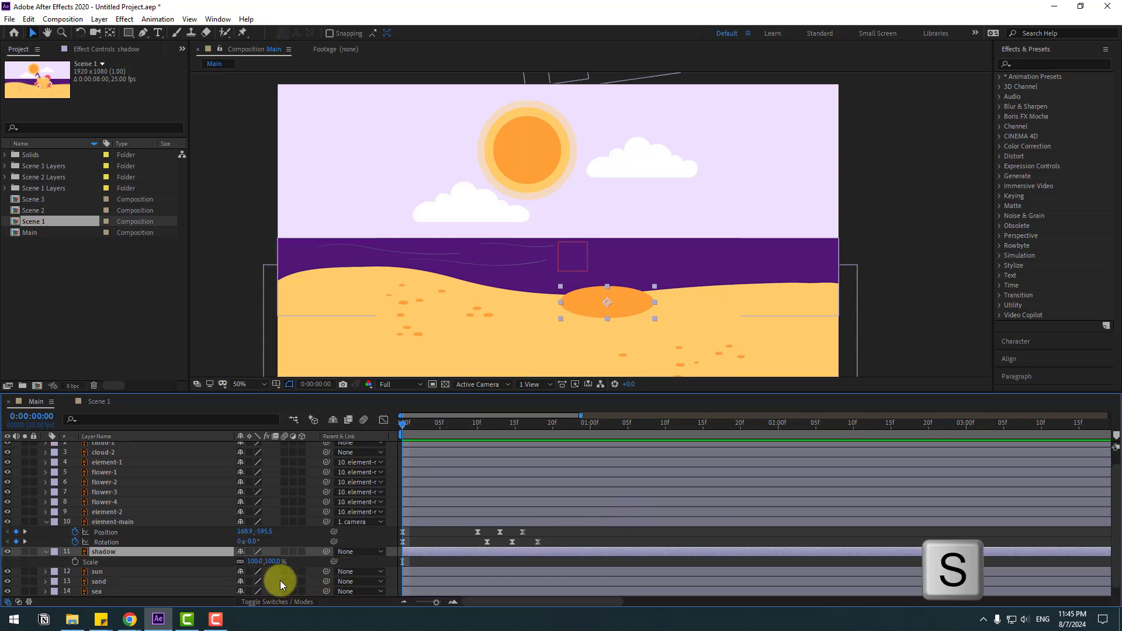
pyautogui.moveTo(260, 564); pyautogui.dragTo(74, 563)
# - Keyframe the shadow's Scale at 100% at frame 10 and apply Easy Ease to both Scale keyframes
pyautogui.moveTo(436, 422); pyautogui.dragTo(478, 430)
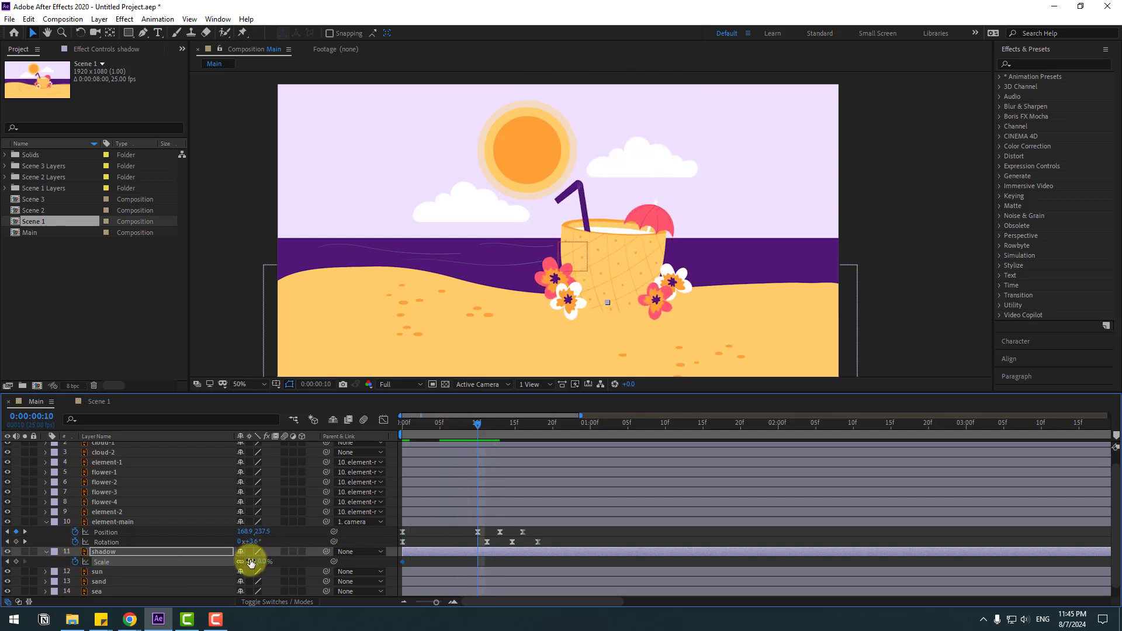
pyautogui.click(251, 561)
pyautogui.write('100')
pyautogui.press('Return')
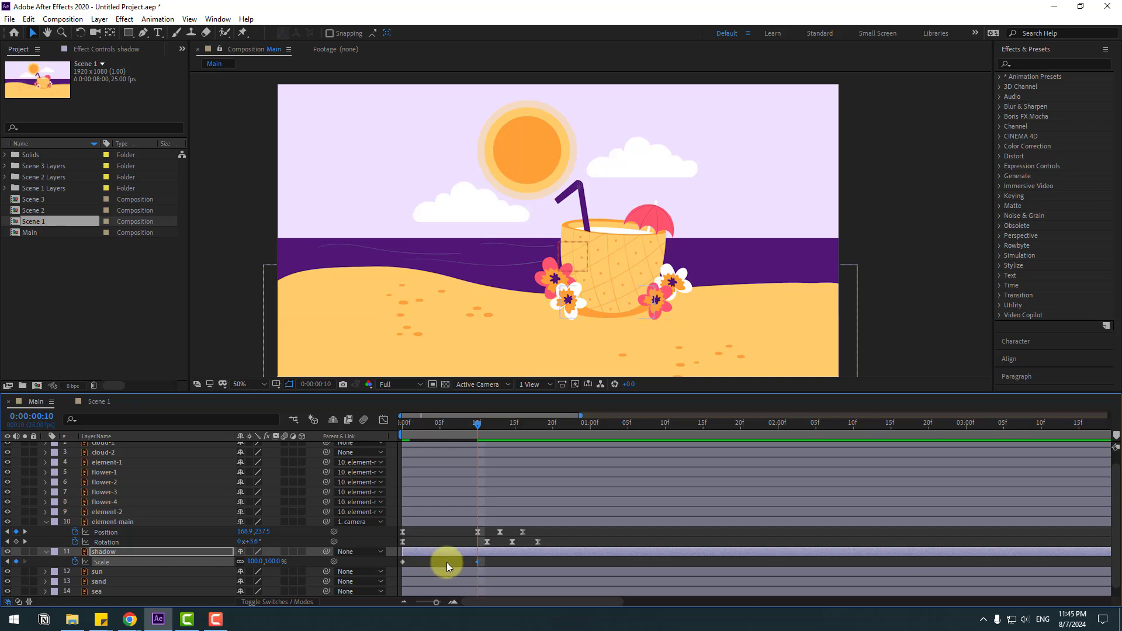
pyautogui.rightClick(400, 562)
pyautogui.moveTo(467, 547)
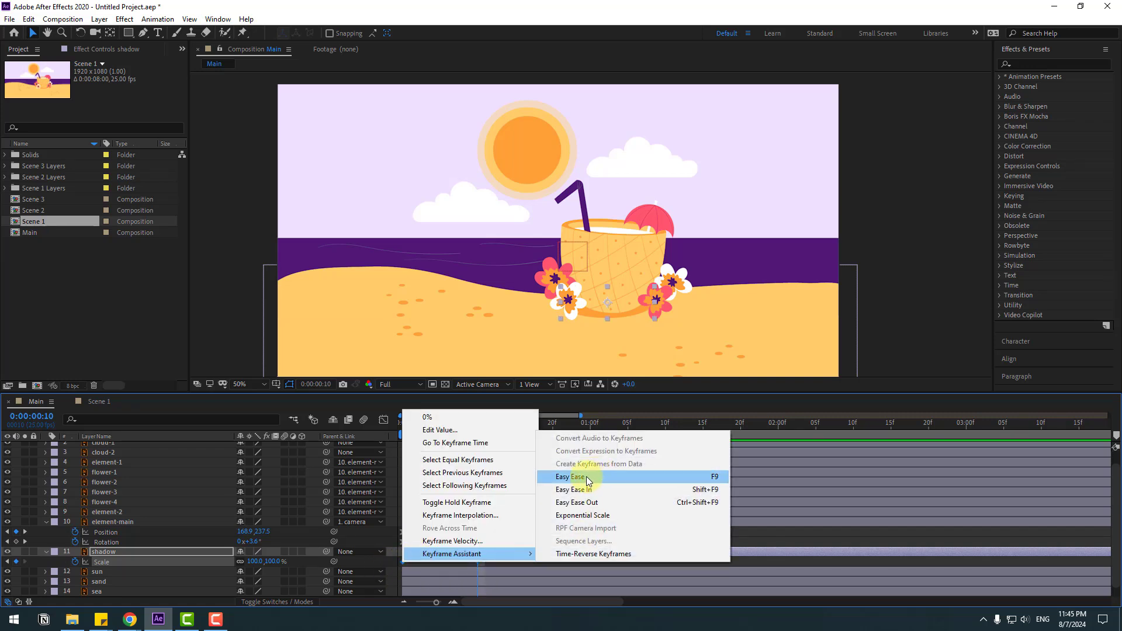
pyautogui.click(586, 476)
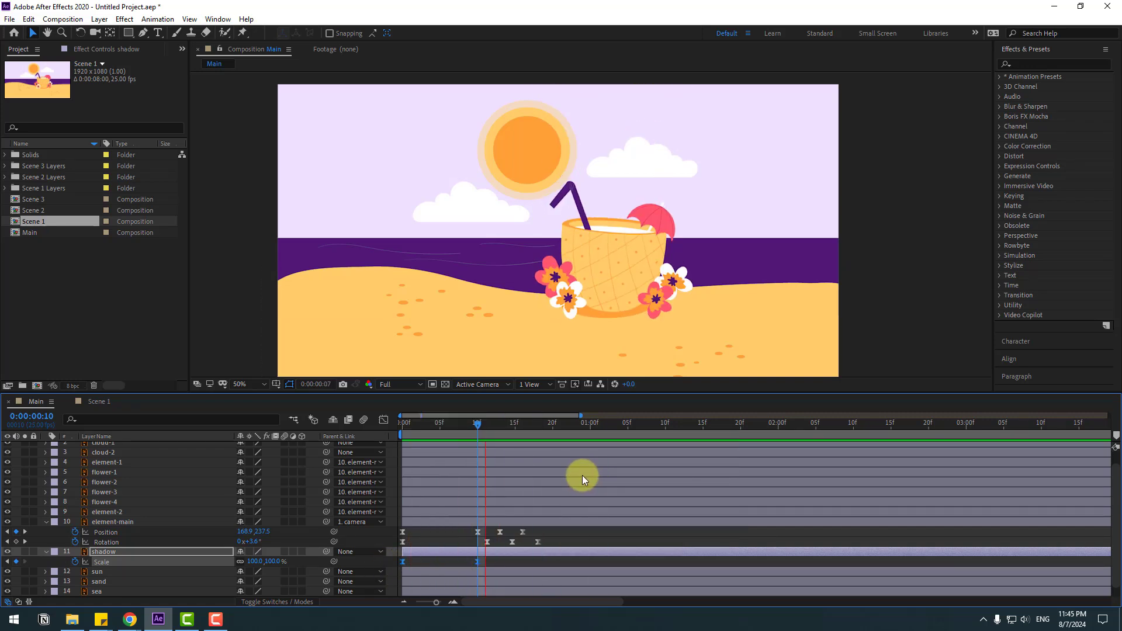
# - Reshape the shadow's Scale speed graph so its growth starts slowly and peaks just before frame 10, and preview it
pyautogui.click(383, 419)
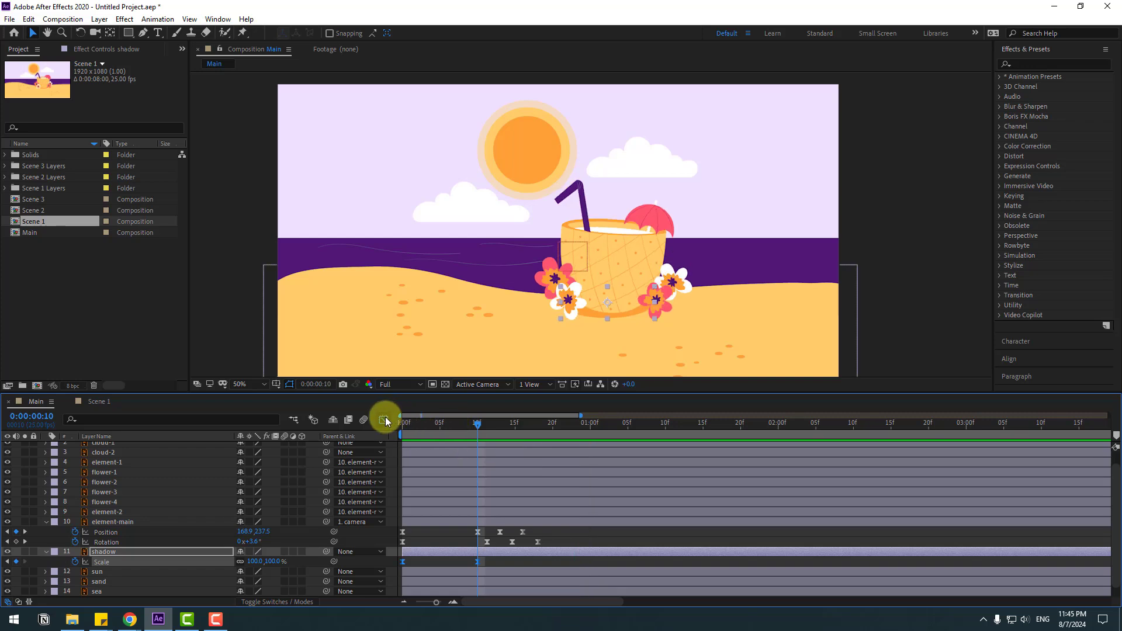
pyautogui.moveTo(403, 567); pyautogui.dragTo(439, 568)
pyautogui.moveTo(466, 569); pyautogui.dragTo(473, 569)
pyautogui.press('space')
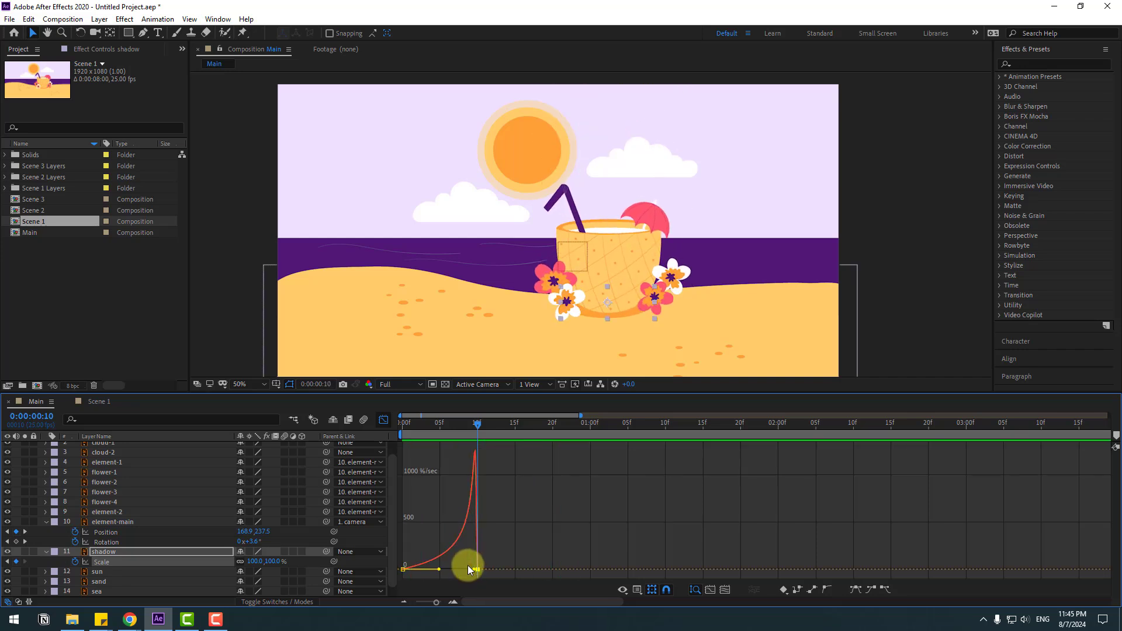
pyautogui.click(383, 420)
# - Collapse the expanded properties of the element-main and shadow layers
pyautogui.click(46, 524)
pyautogui.click(45, 532)
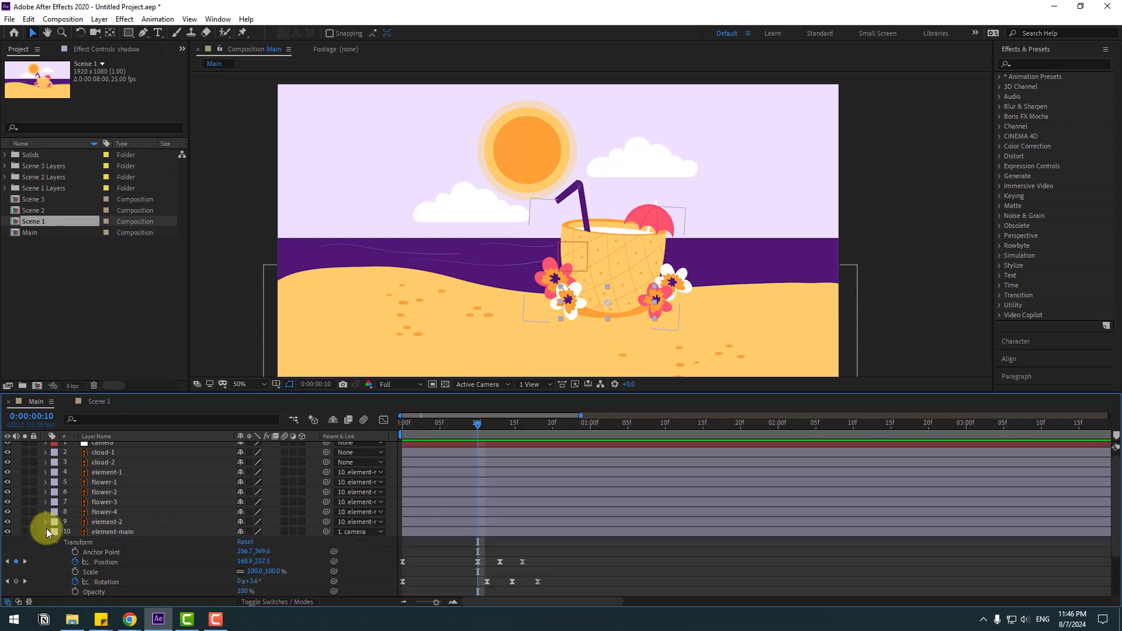
pyautogui.click(45, 532)
pyautogui.press('s')
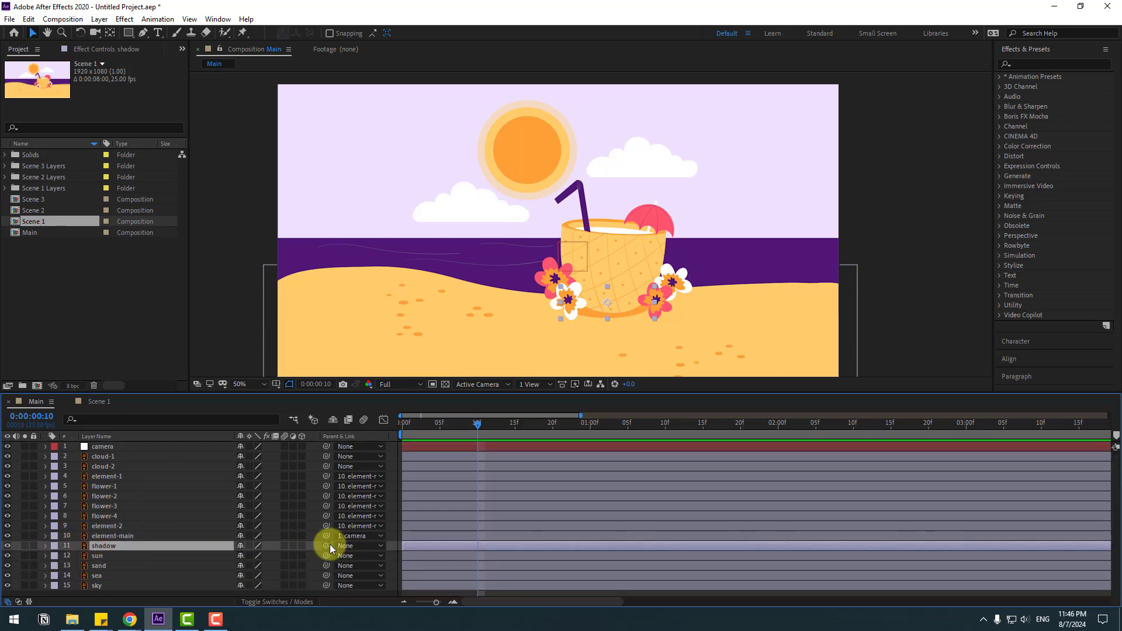
# - Parent the shadow, sun, sand, sea and sky layers to the camera null
pyautogui.moveTo(326, 545); pyautogui.dragTo(102, 447)
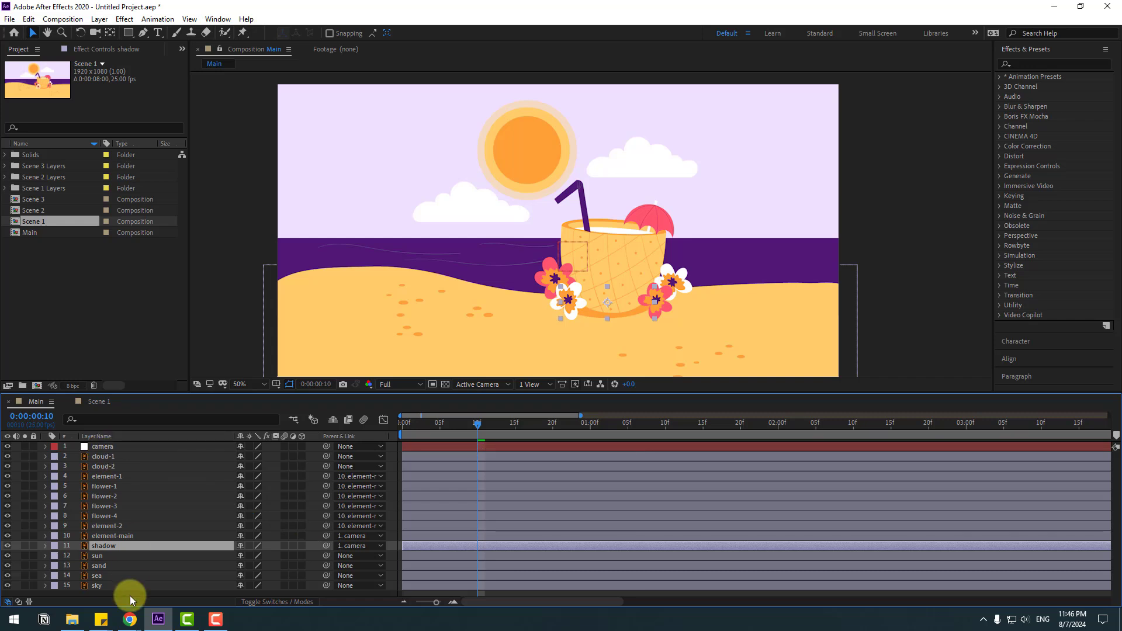
pyautogui.click(100, 555)
pyautogui.keyDown('ctrl'); pyautogui.click(110, 563); pyautogui.keyUp('ctrl')
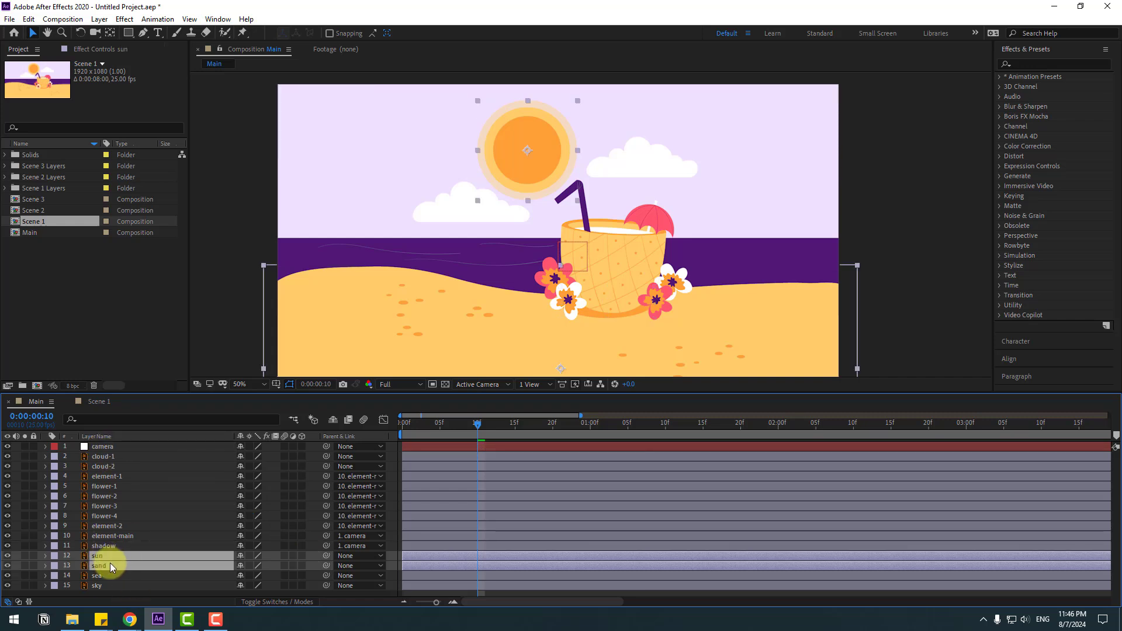
pyautogui.keyDown('ctrl'); pyautogui.click(103, 576); pyautogui.keyUp('ctrl')
pyautogui.keyDown('ctrl'); pyautogui.click(104, 586); pyautogui.keyUp('ctrl')
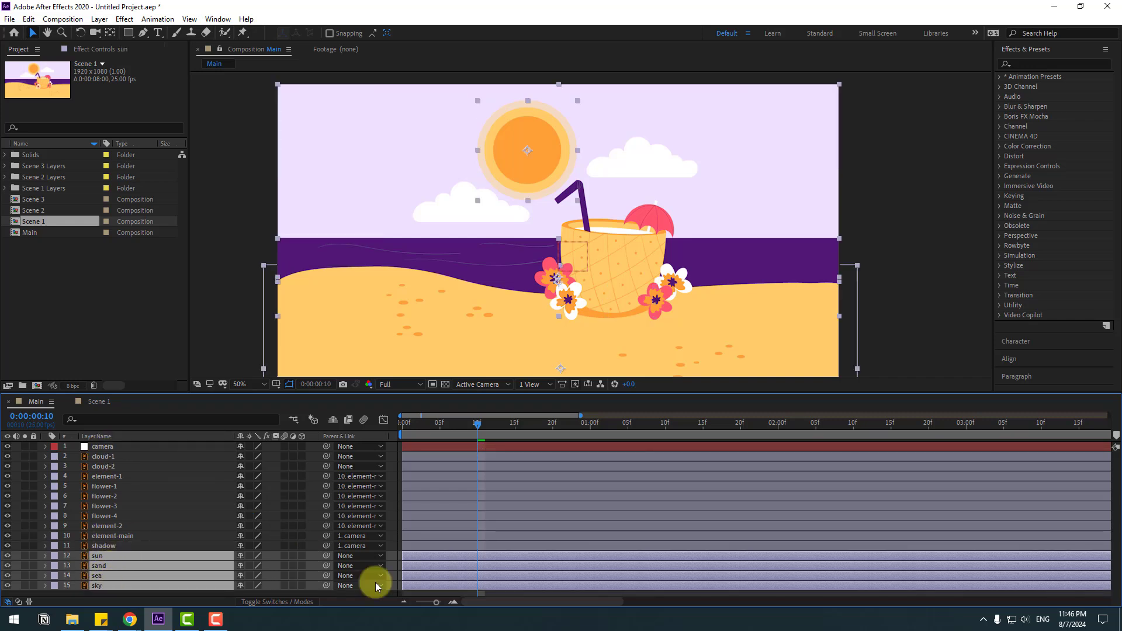
pyautogui.moveTo(330, 556); pyautogui.dragTo(146, 451)
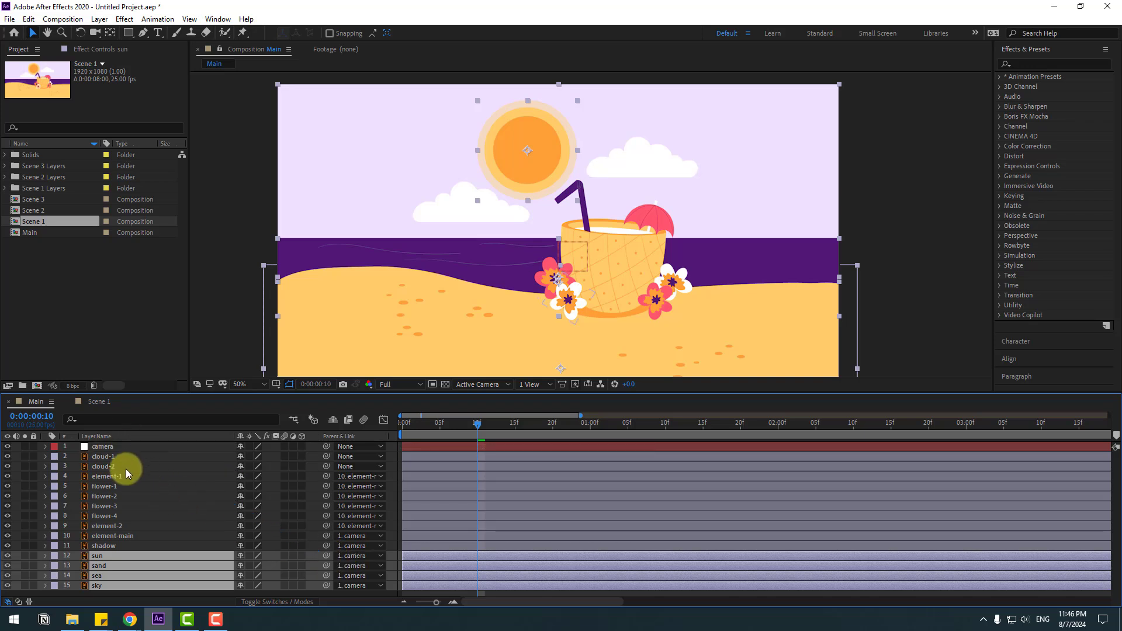
# - Parent the cloud-1 and cloud-2 layers to the camera null
pyautogui.click(110, 458)
pyautogui.keyDown('shift'); pyautogui.click(110, 466); pyautogui.keyUp('shift')
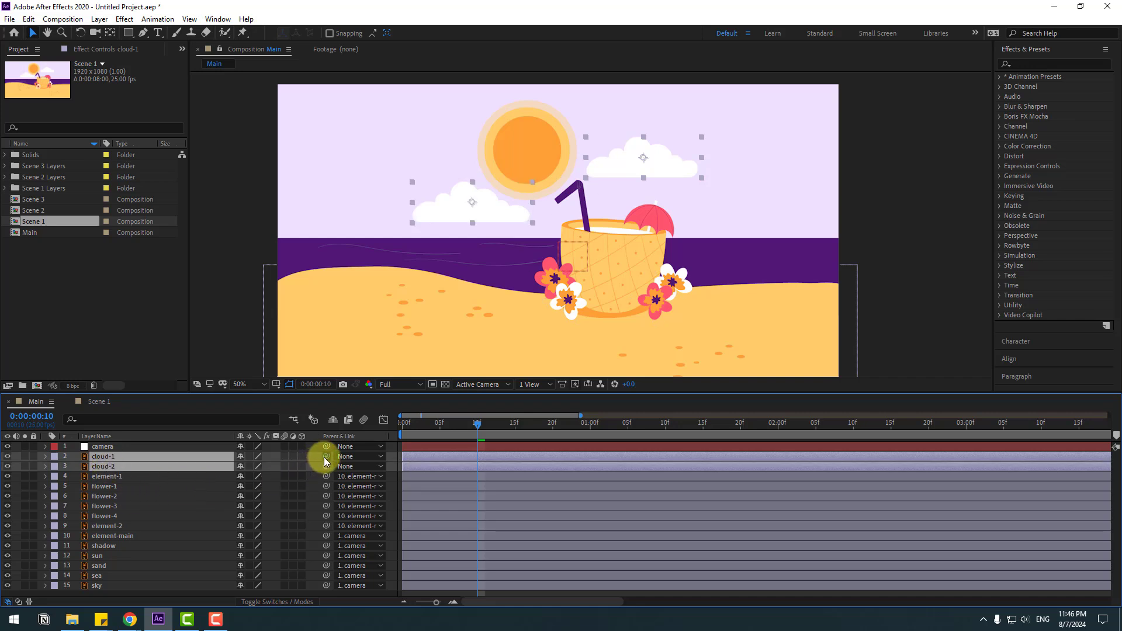
pyautogui.moveTo(324, 457); pyautogui.dragTo(95, 451)
# - Keyframe the camera's Position just after 1 second and shift its X to -950 at 0:00:02:16 so Scene 1 slides out of frame
pyautogui.click(97, 449)
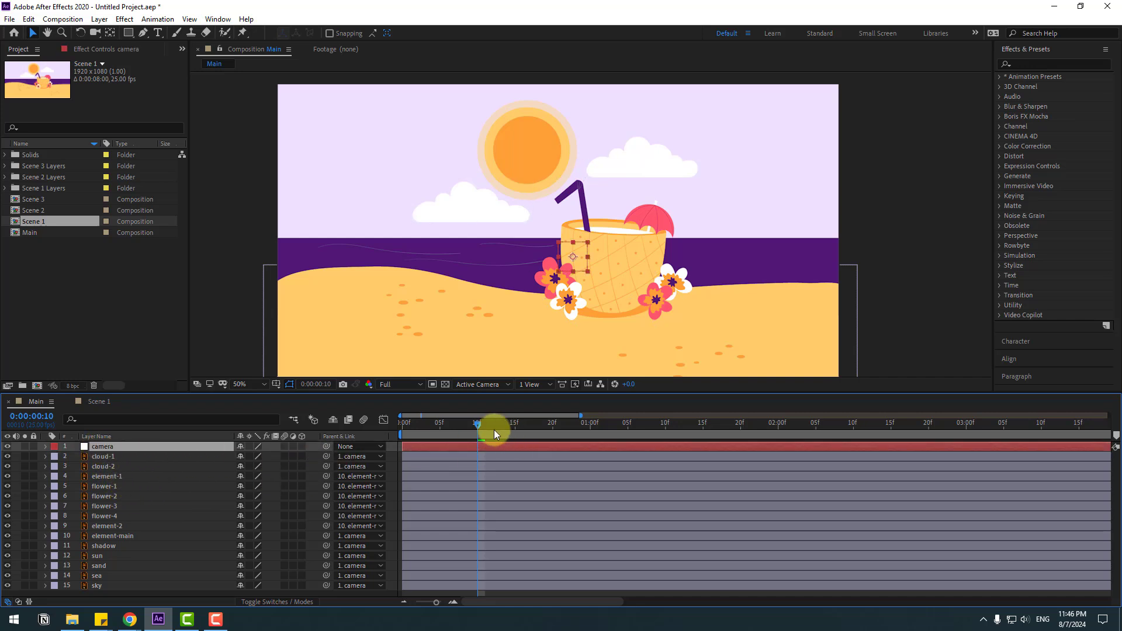
pyautogui.moveTo(493, 430); pyautogui.dragTo(547, 428)
pyautogui.press('p')
pyautogui.scroll(-3, 551, 429)
pyautogui.click(76, 457)
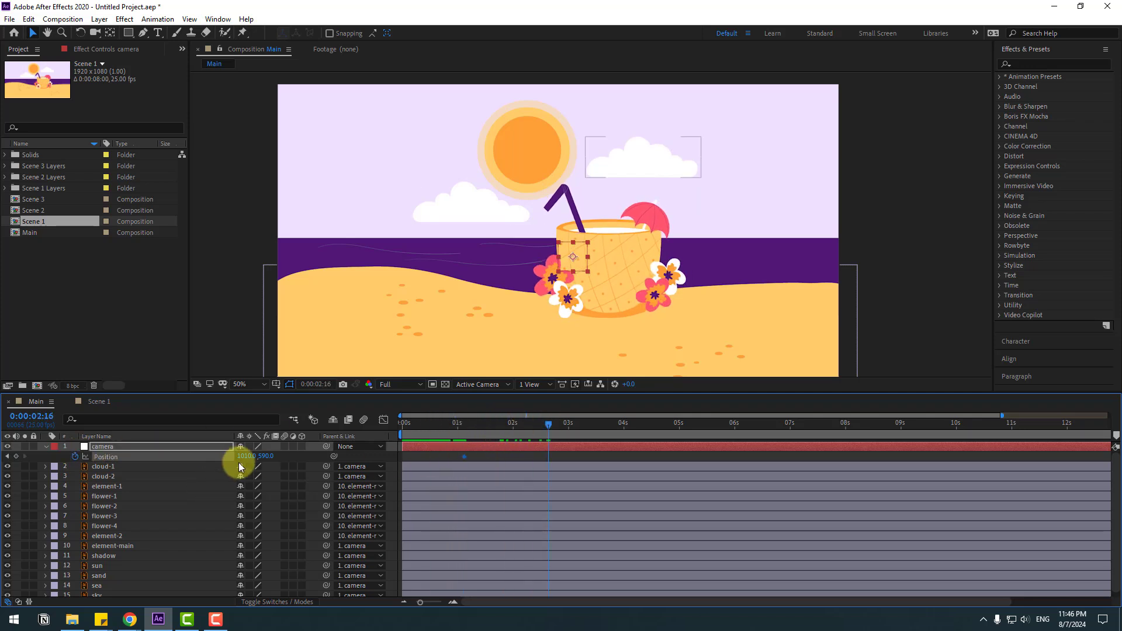
pyautogui.moveTo(242, 457); pyautogui.dragTo(126, 456)
pyautogui.moveTo(548, 428); pyautogui.dragTo(473, 459)
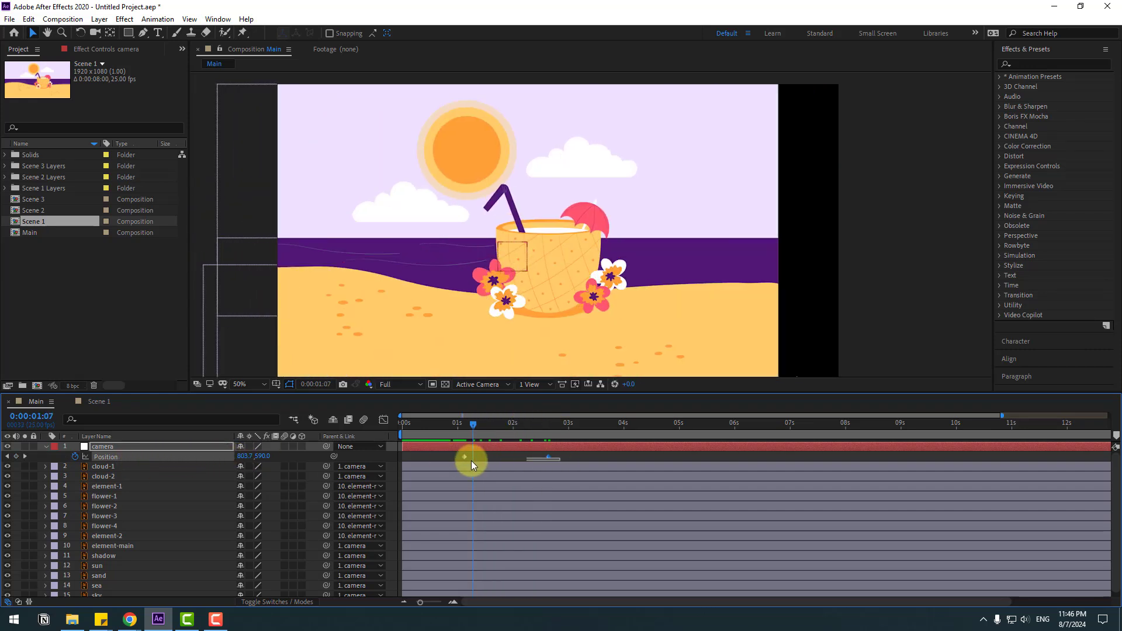
# - Apply Easy Ease to the camera's Position keyframes
pyautogui.rightClick(464, 456)
pyautogui.moveTo(481, 451)
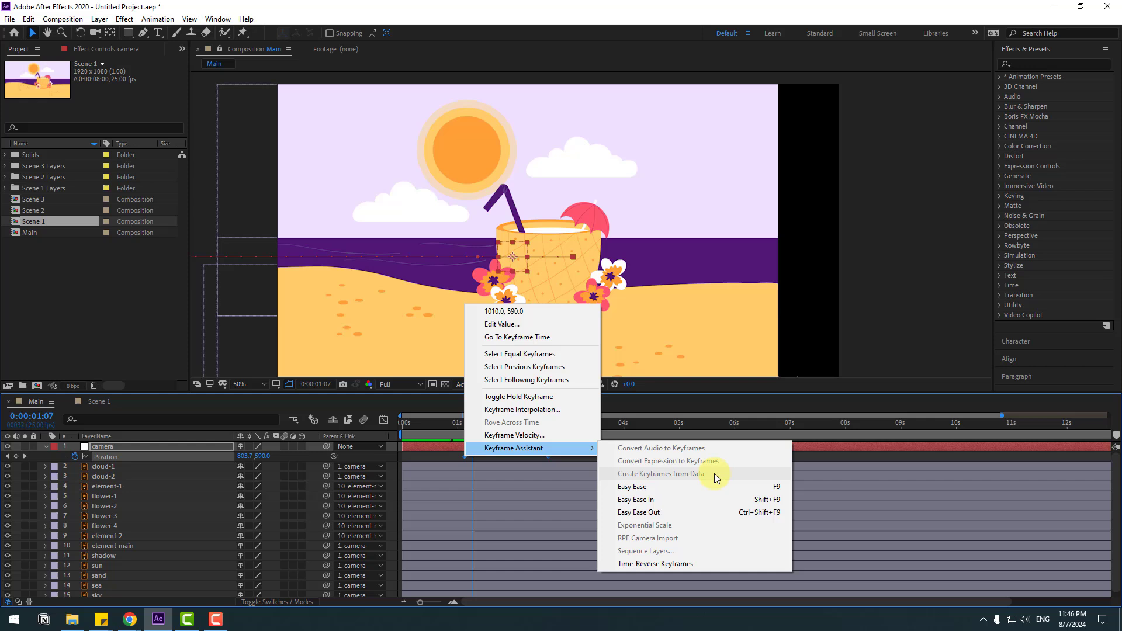
pyautogui.click(674, 488)
# - Reshape the camera's Position speed graph to start slowly and peak sharply near the second keyframe, and preview it
pyautogui.click(383, 421)
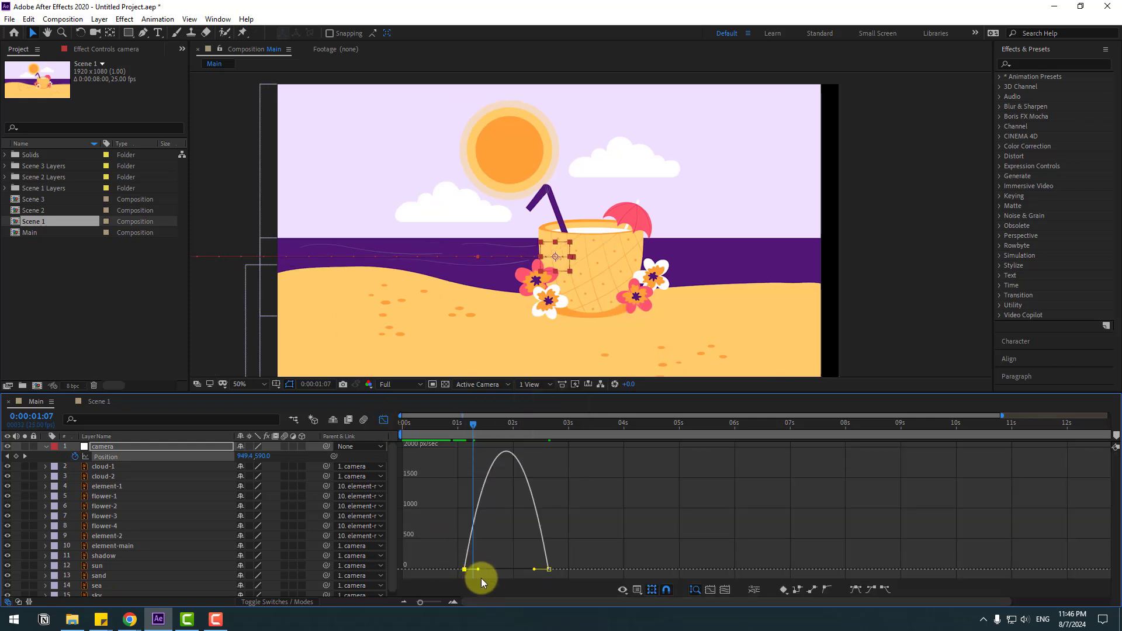
pyautogui.moveTo(477, 570); pyautogui.dragTo(524, 571)
pyautogui.press('space')
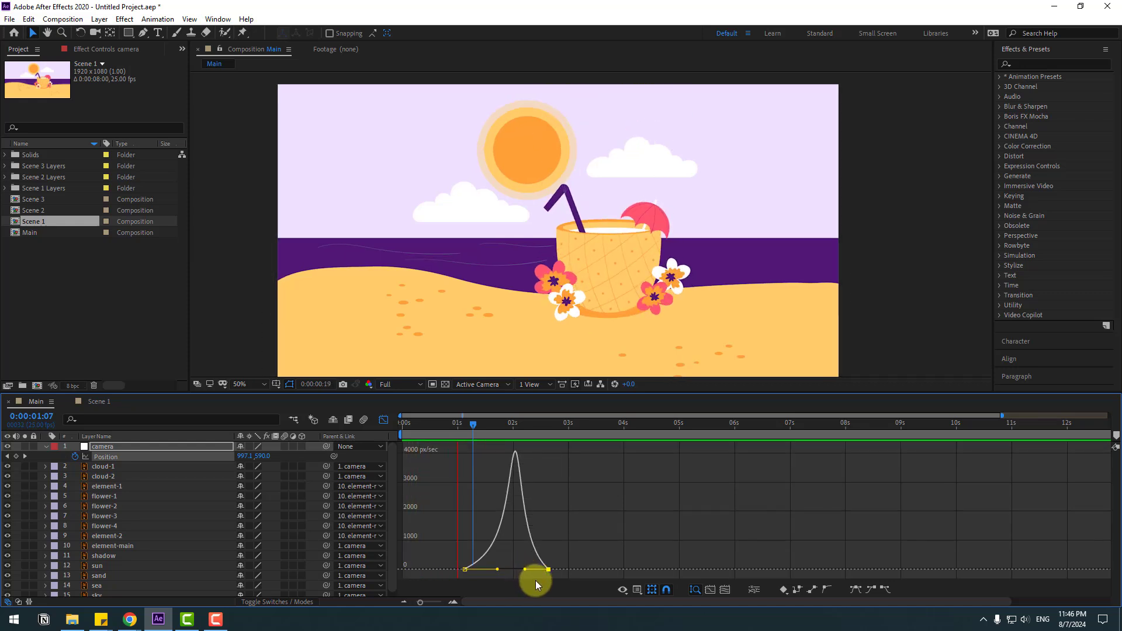
pyautogui.press('space')
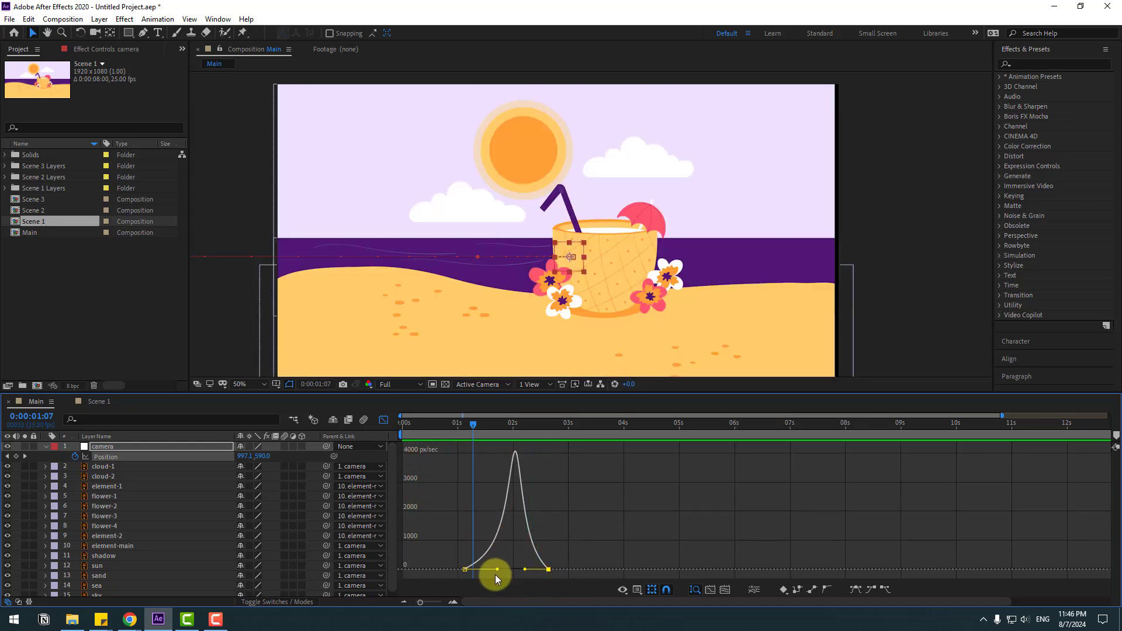
pyautogui.moveTo(522, 571); pyautogui.dragTo(535, 569)
pyautogui.moveTo(498, 569); pyautogui.dragTo(503, 570)
pyautogui.press('space')
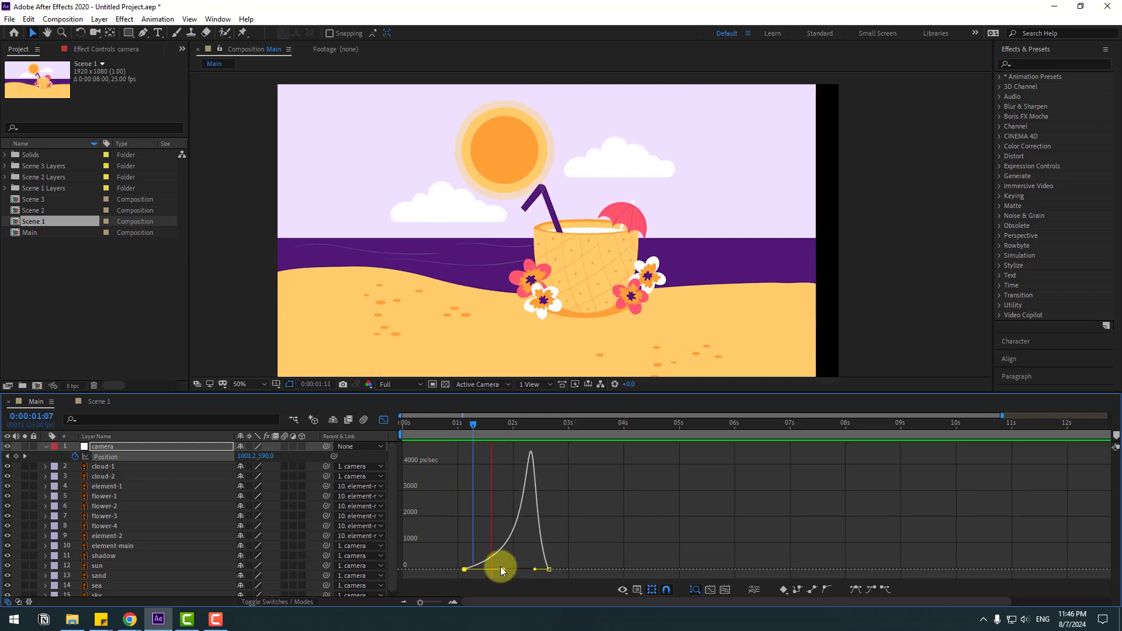
pyautogui.press('space')
pyautogui.click(383, 419)
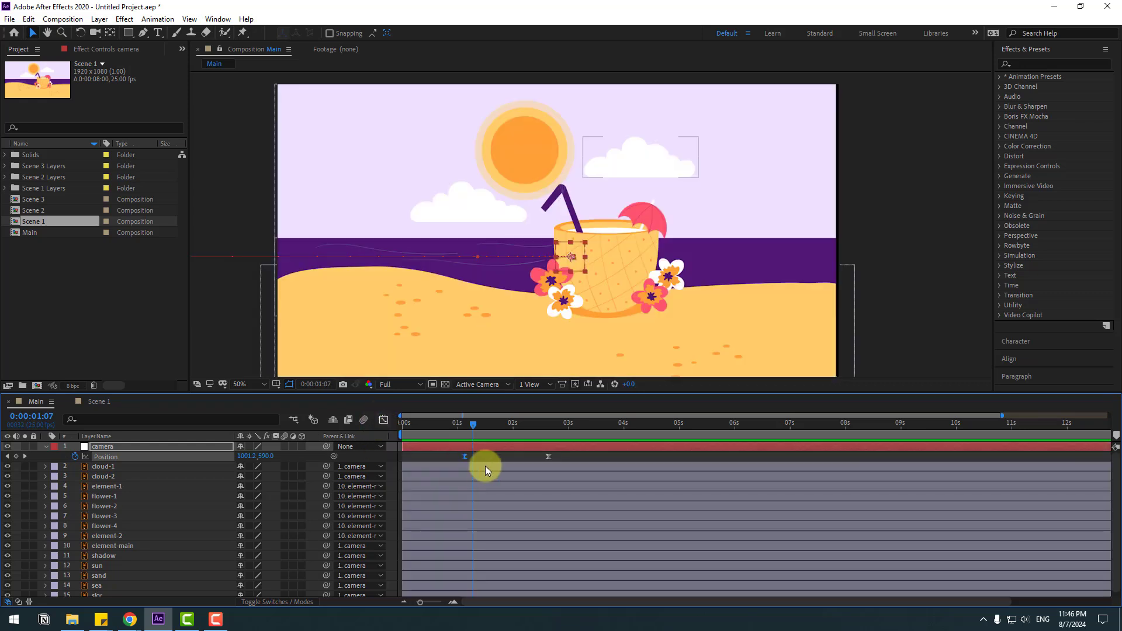
# - Move the camera's second Position keyframe earlier to 0:00:02:02 and preview the faster slide
pyautogui.moveTo(548, 458); pyautogui.dragTo(517, 458)
pyautogui.press('space')
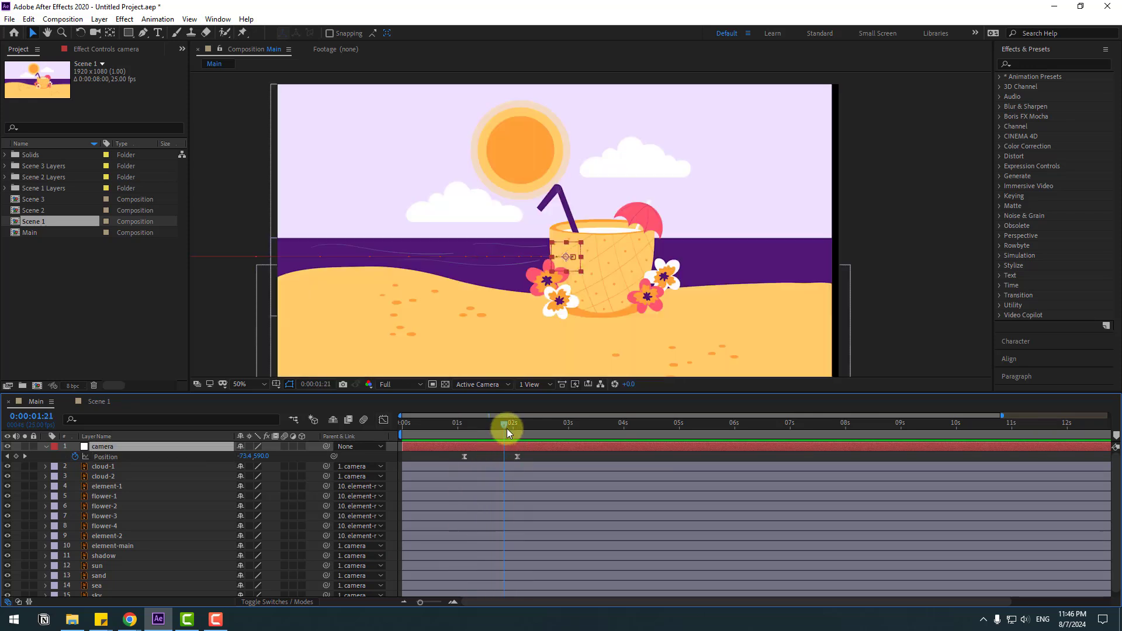
pyautogui.click(514, 427)
pyautogui.click(518, 426)
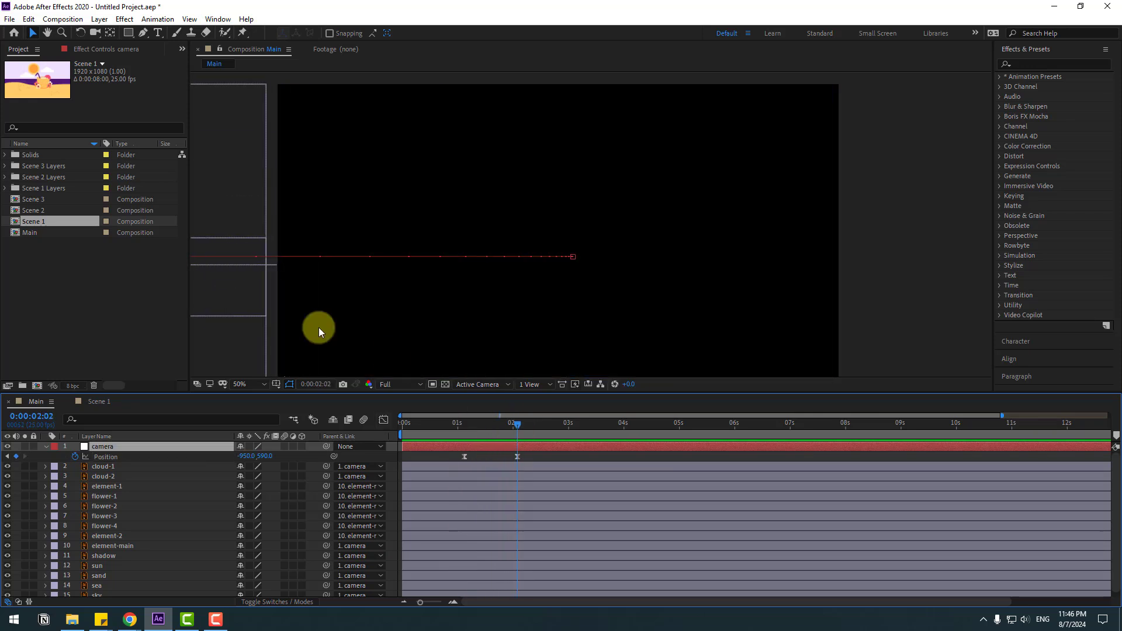
# - Copy all eight Scene 2 layers into the Main composition and parent them to the camera null
pyautogui.doubleClick(32, 210)
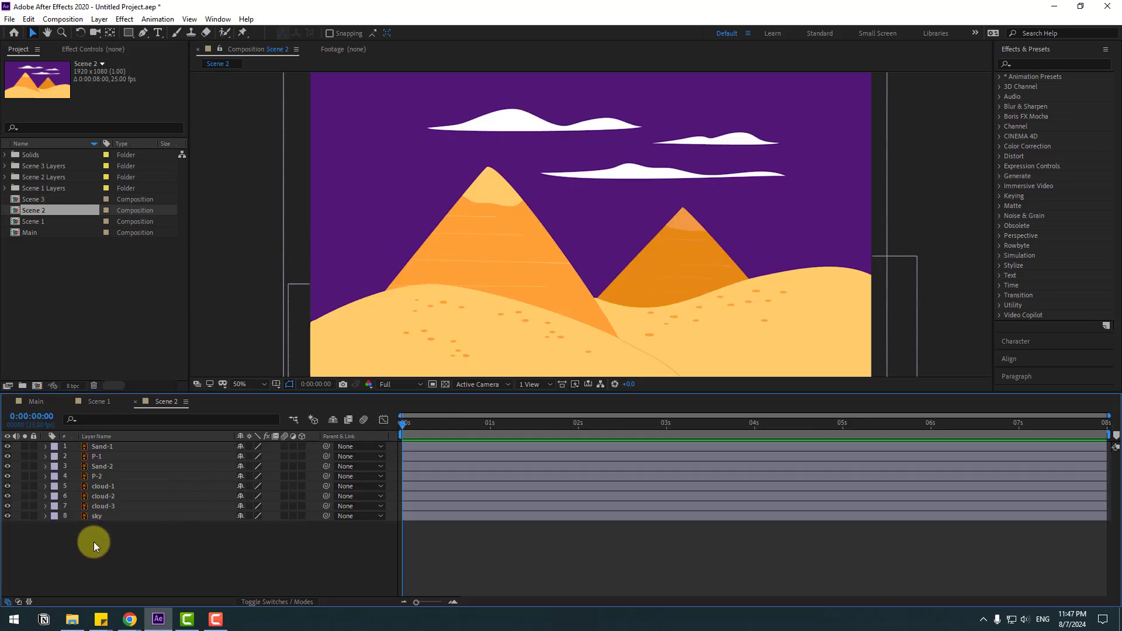
pyautogui.moveTo(94, 542); pyautogui.dragTo(109, 442)
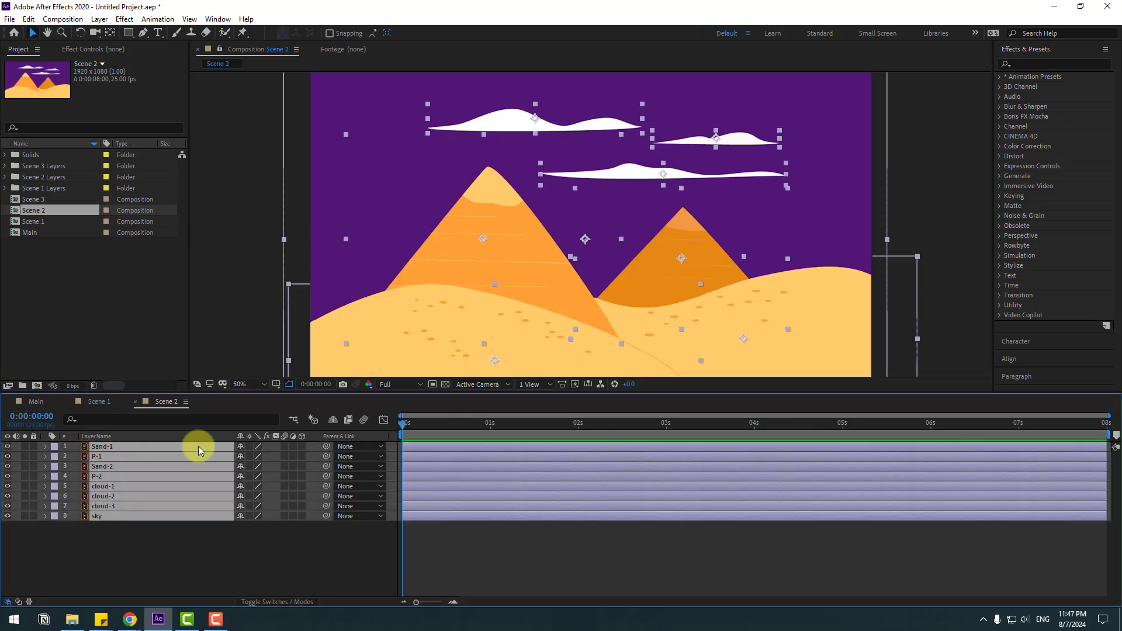
pyautogui.click(19, 405)
pyautogui.moveTo(458, 422); pyautogui.dragTo(543, 447)
pyautogui.hotkey('ctrl', 'v')
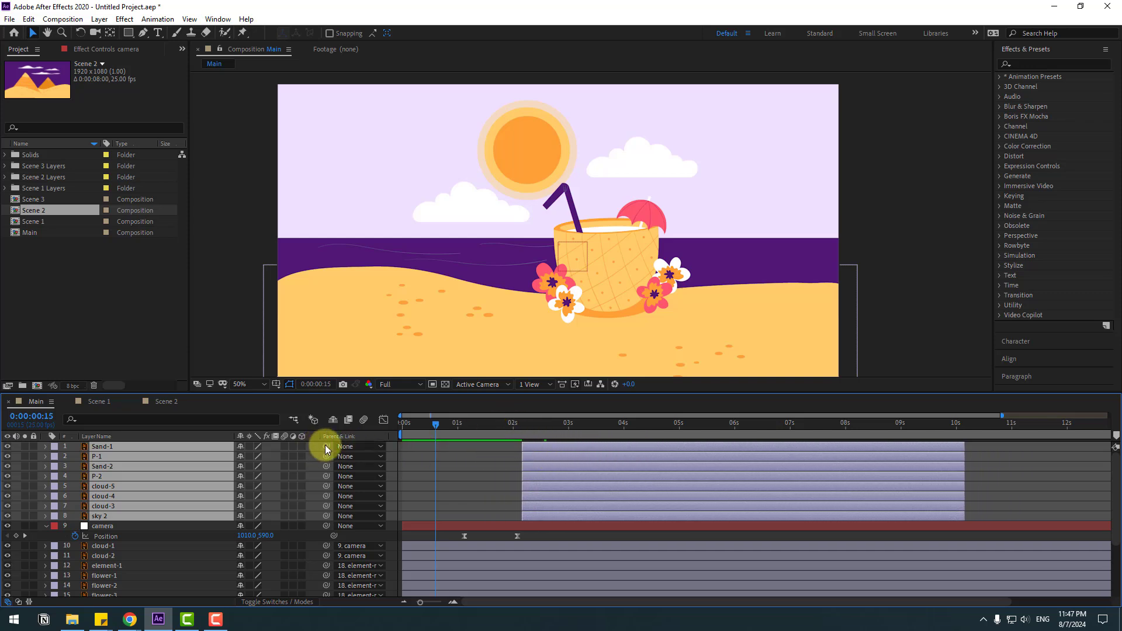
pyautogui.moveTo(326, 446); pyautogui.dragTo(146, 524)
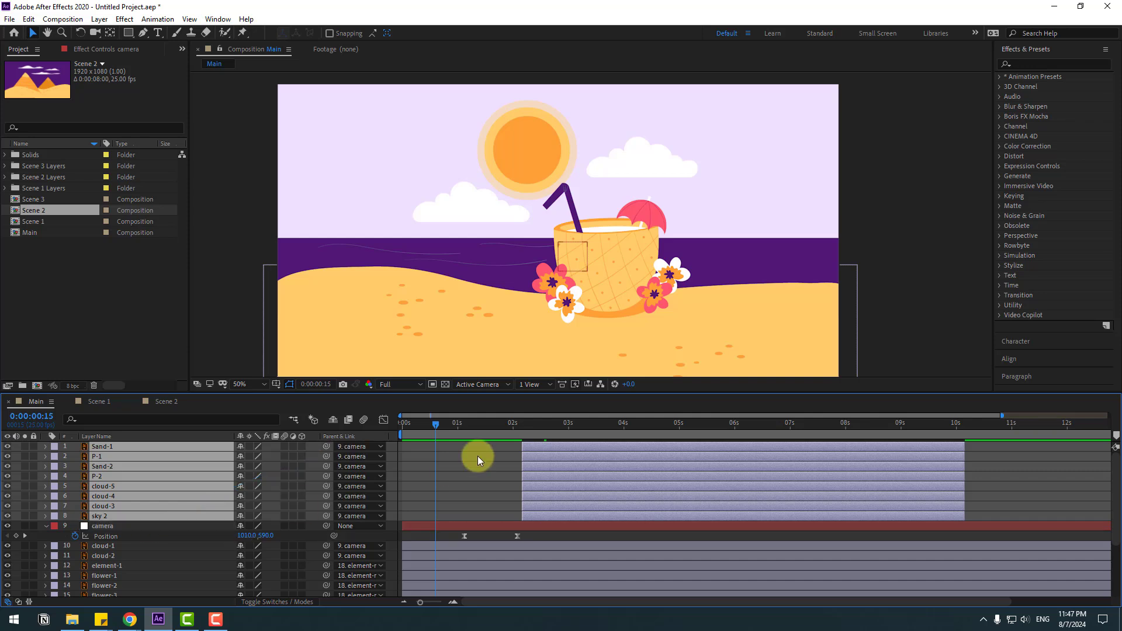
# - Place the Scene 2 layers directly to the right of Scene 1, extend their starts back to 0:00:00:17, and check the transition
pyautogui.moveTo(440, 423); pyautogui.dragTo(571, 423)
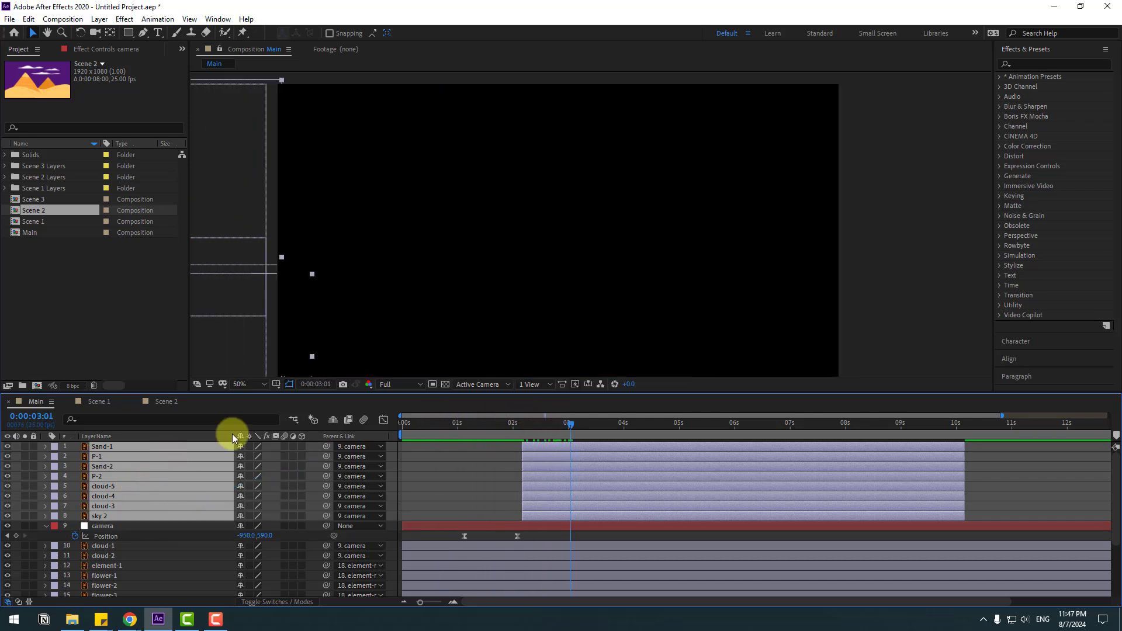
pyautogui.moveTo(176, 460); pyautogui.dragTo(166, 471)
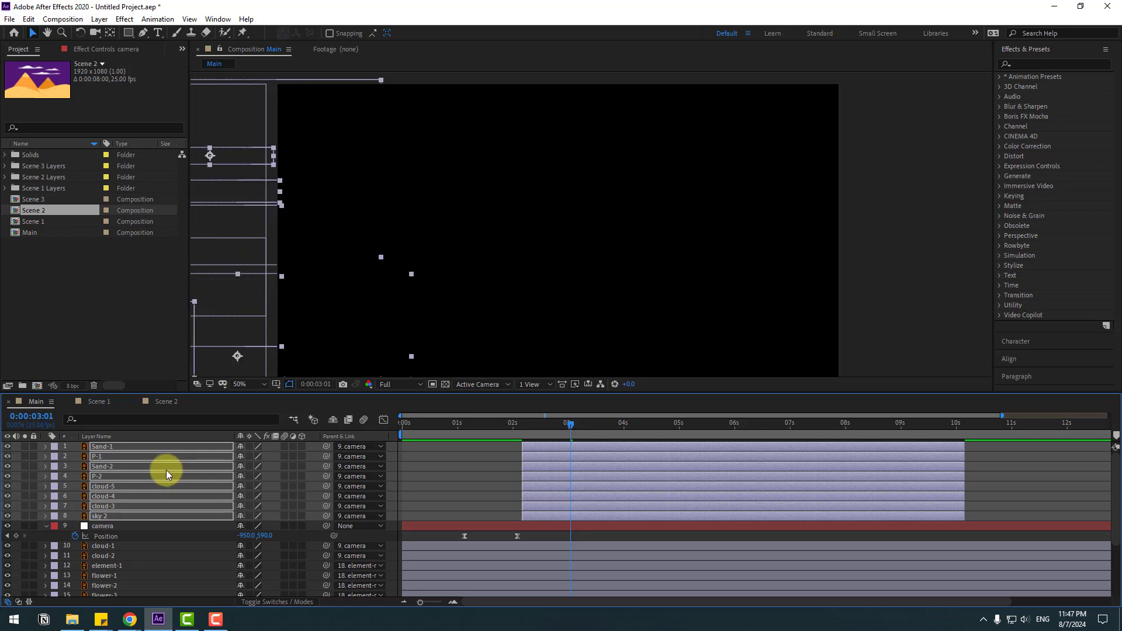
pyautogui.moveTo(317, 332); pyautogui.dragTo(754, 328)
pyautogui.moveTo(496, 420)
pyautogui.mouseDown()
pyautogui.moveTo(521, 427)
pyautogui.moveTo(440, 445)
pyautogui.moveTo(457, 429)
pyautogui.moveTo(547, 426)
pyautogui.moveTo(503, 429)
pyautogui.mouseUp()
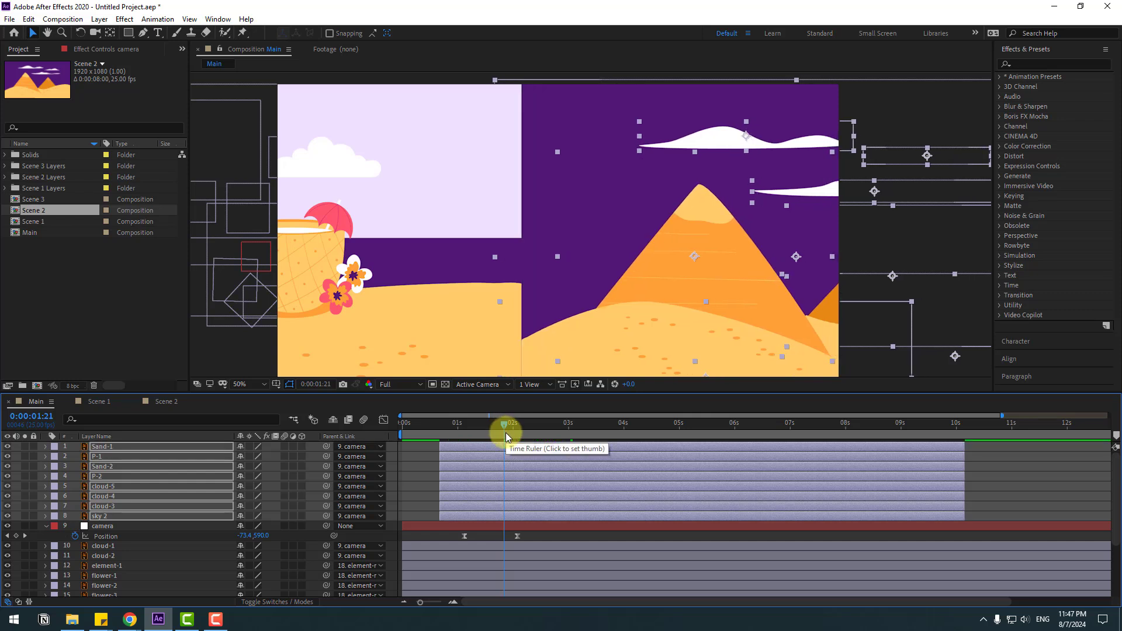
pyautogui.click(1007, 477)
pyautogui.click(439, 426)
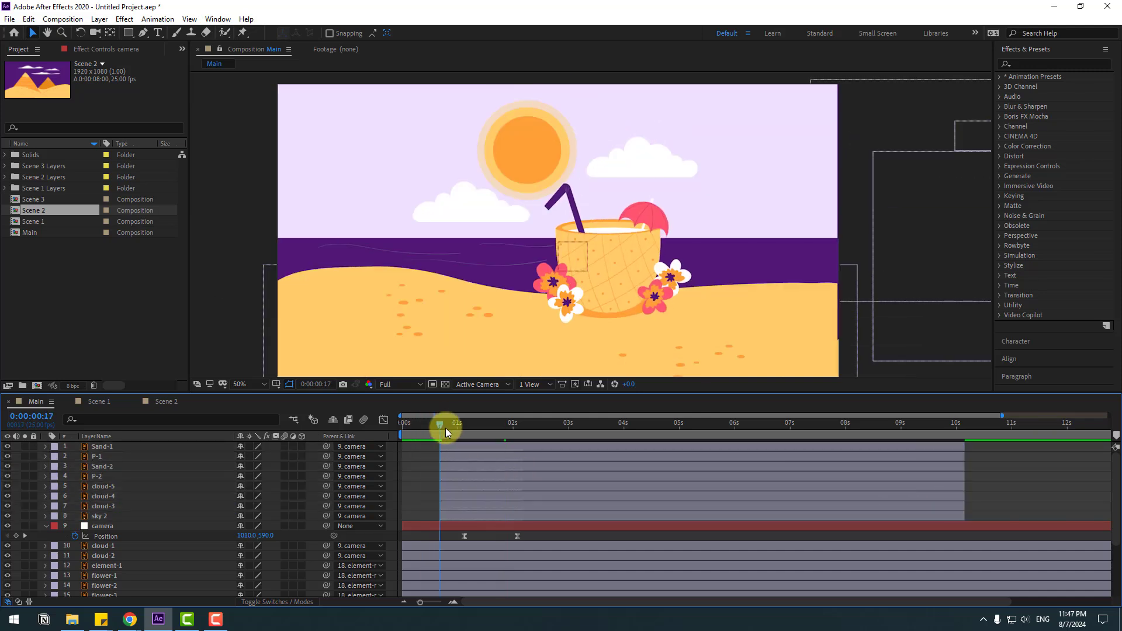
pyautogui.moveTo(445, 427); pyautogui.dragTo(520, 443)
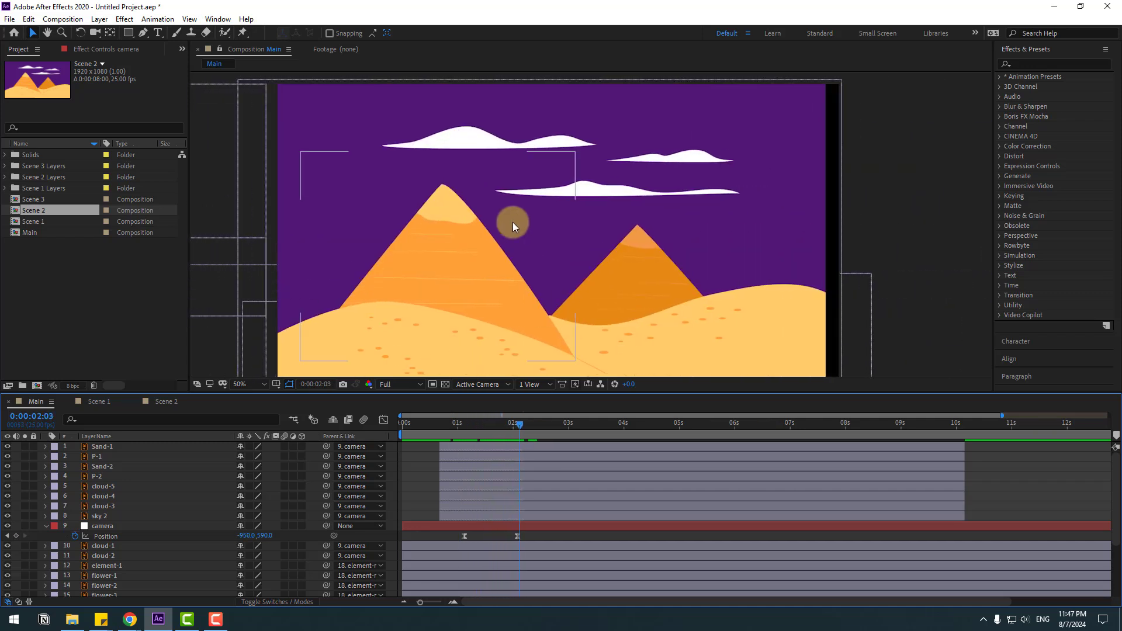
# - Delete the three Scene 2 cloud layers above the pyramids
pyautogui.click(481, 139)
pyautogui.press('Delete')
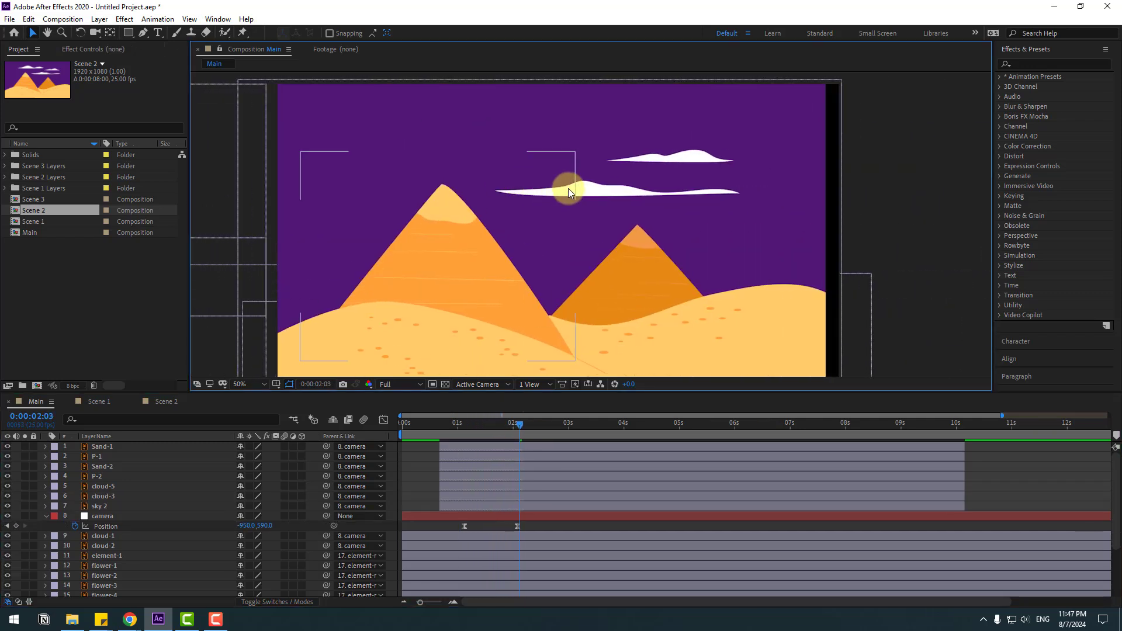
pyautogui.click(568, 188)
pyautogui.click(645, 185)
pyautogui.press('Delete')
pyautogui.click(679, 155)
pyautogui.press('Delete')
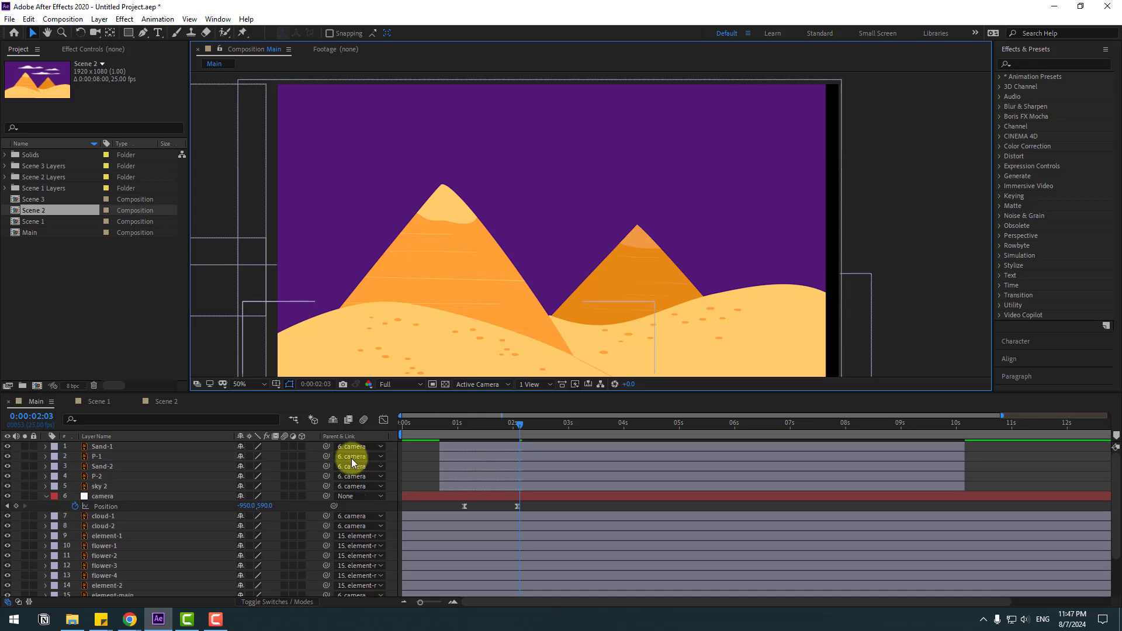
# - Delete the purple sky 2 layer and collapse the camera layer's properties
pyautogui.moveTo(409, 431); pyautogui.dragTo(524, 429)
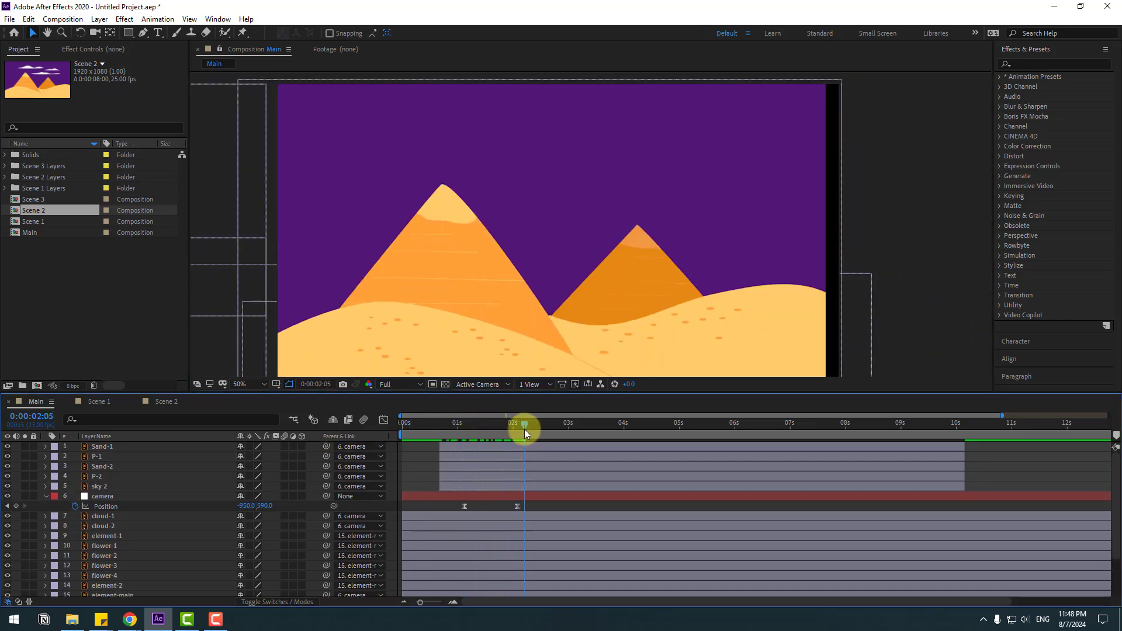
pyautogui.click(100, 487)
pyautogui.press('Delete')
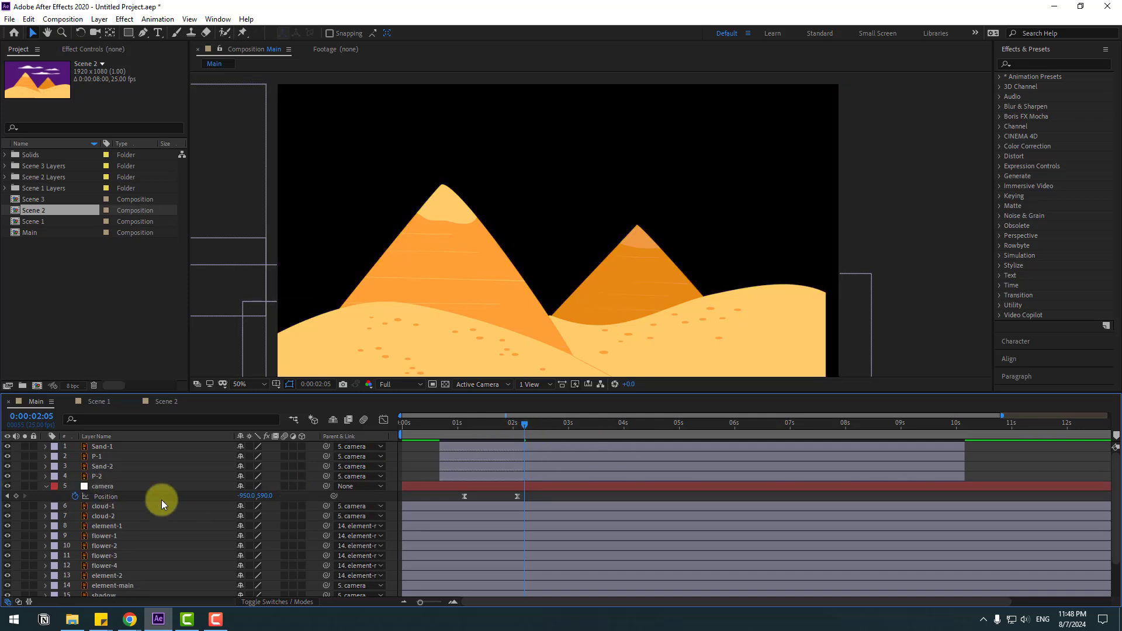
pyautogui.click(45, 486)
# - Apply the CC RepeTile effect to Scene 1's sky layer and set Expand Right to 1022 so the sky extends behind the pyramids
pyautogui.moveTo(456, 430); pyautogui.dragTo(427, 433)
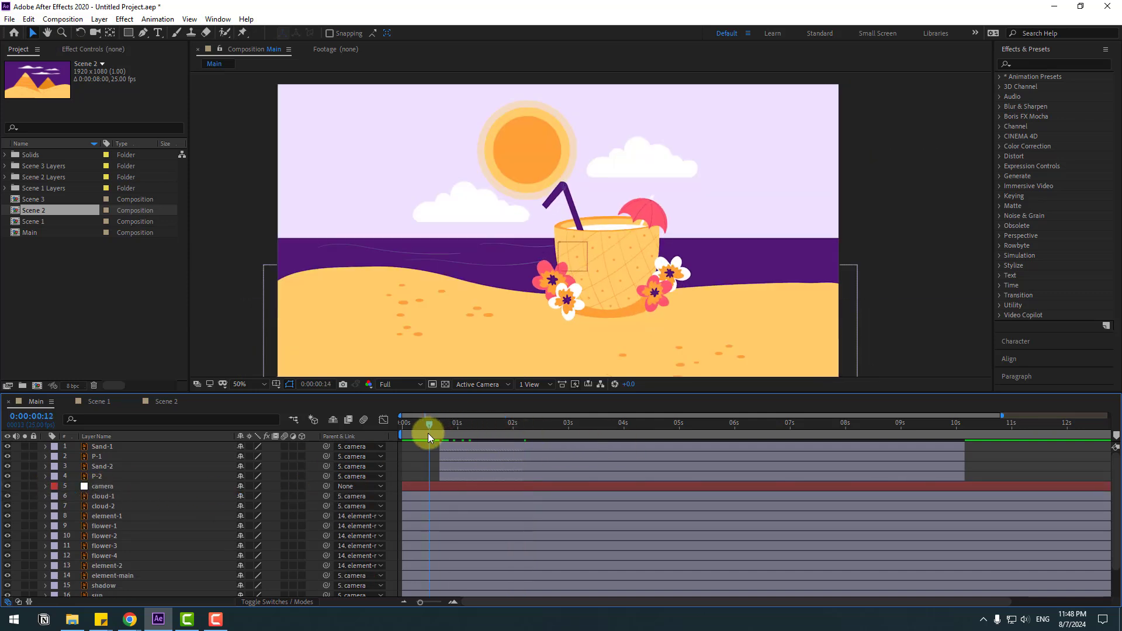
pyautogui.scroll(-2, 198, 507)
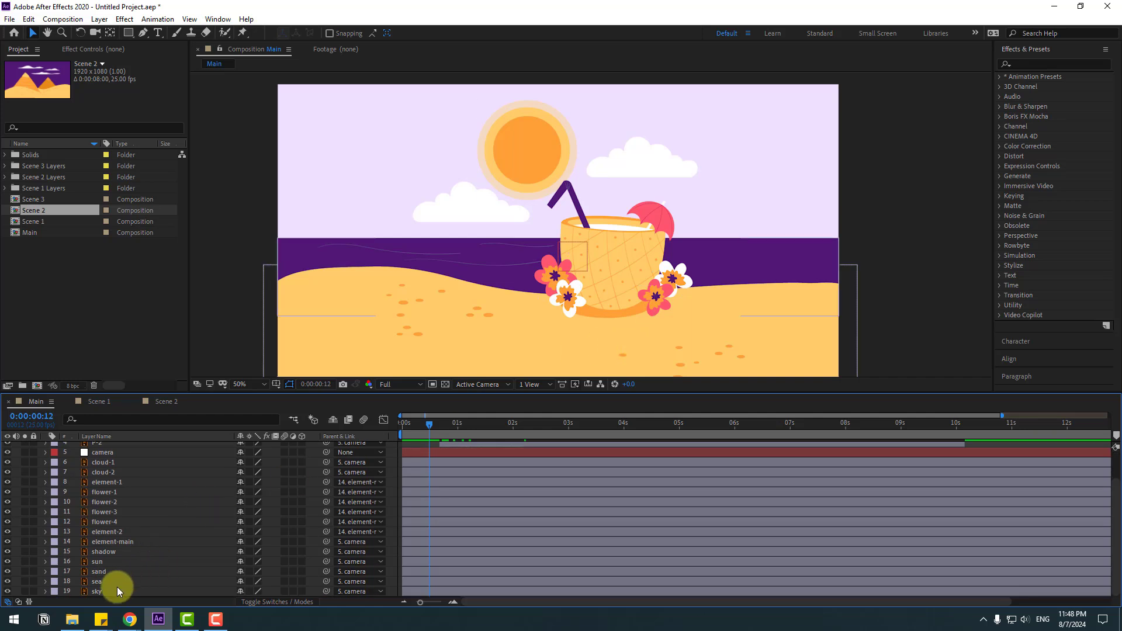
pyautogui.click(99, 591)
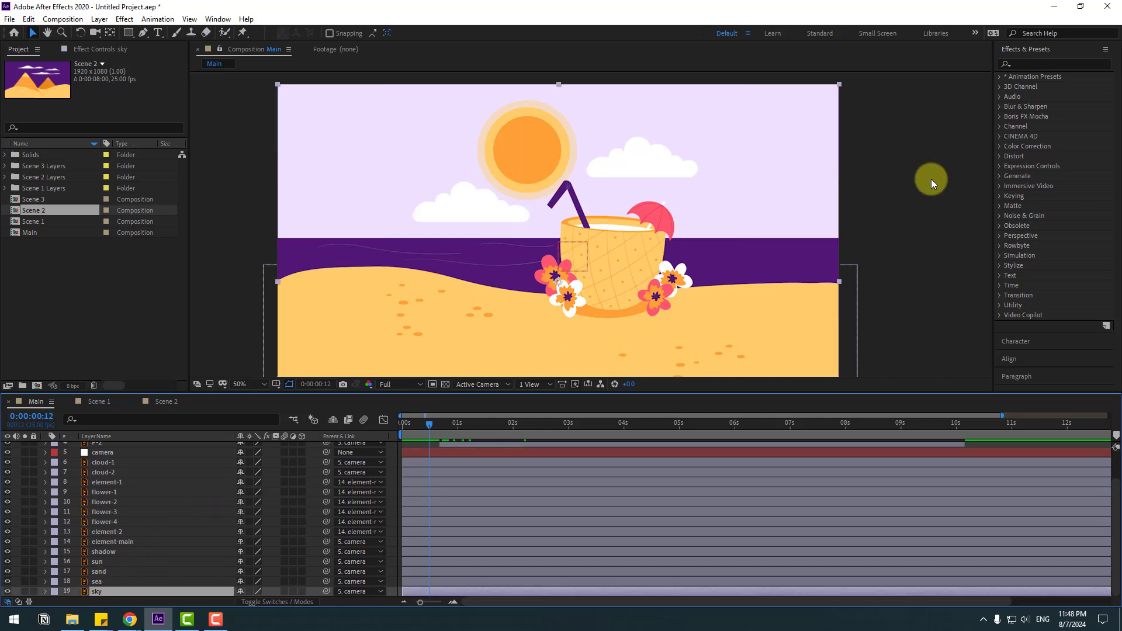
pyautogui.click(1026, 63)
pyautogui.write('tile')
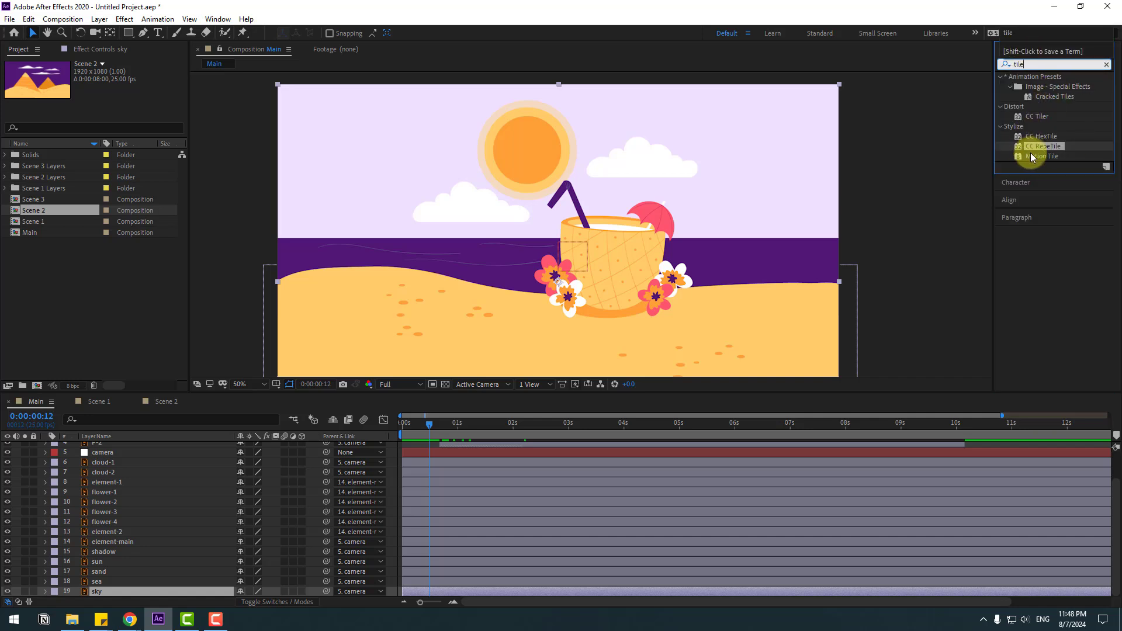
pyautogui.moveTo(1037, 146); pyautogui.dragTo(94, 592)
pyautogui.moveTo(429, 429); pyautogui.dragTo(498, 430)
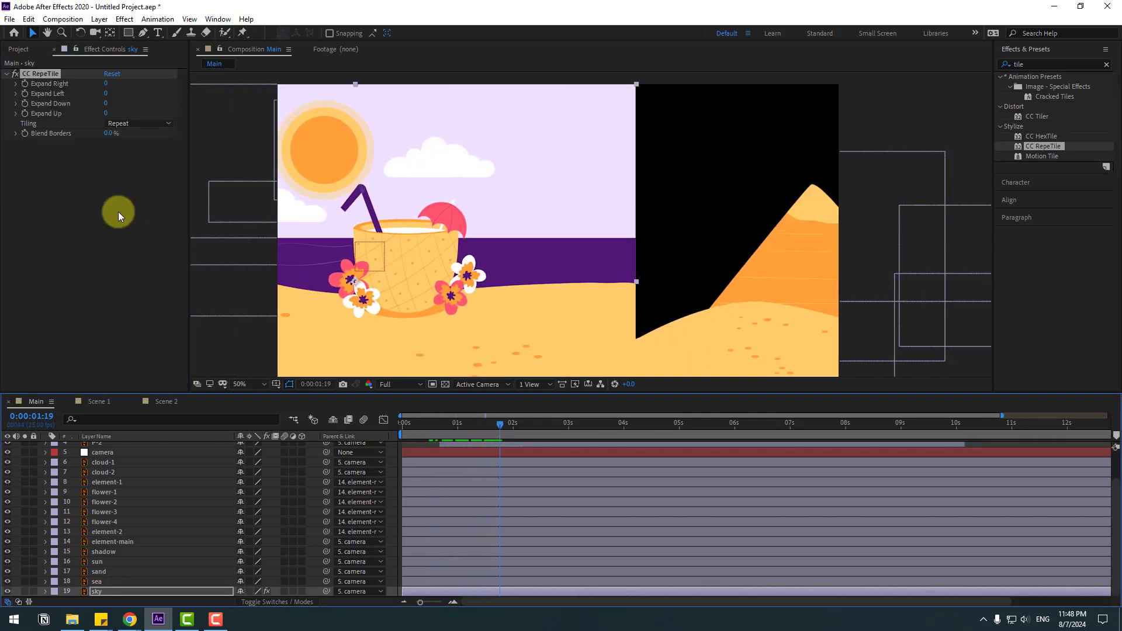
pyautogui.moveTo(109, 87); pyautogui.dragTo(735, 126)
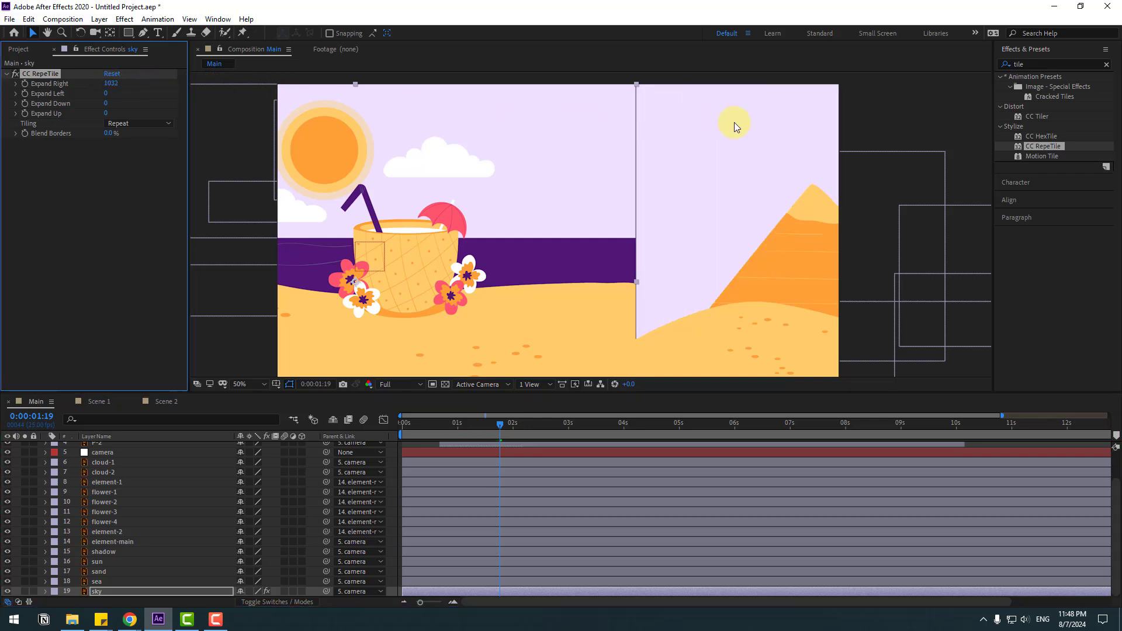
# - Set the sky layer's CC RepeTile Expand Right to 1983 so the sky spans the whole frame behind both pyramids
pyautogui.click(416, 440)
pyautogui.moveTo(473, 428); pyautogui.dragTo(498, 429)
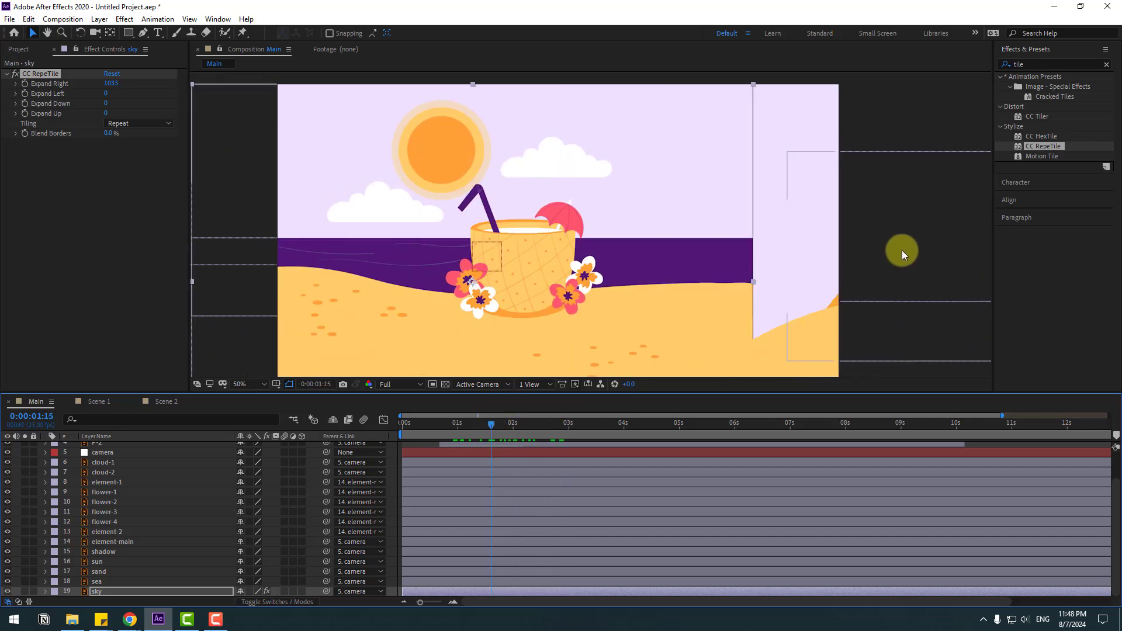
pyautogui.click(917, 109)
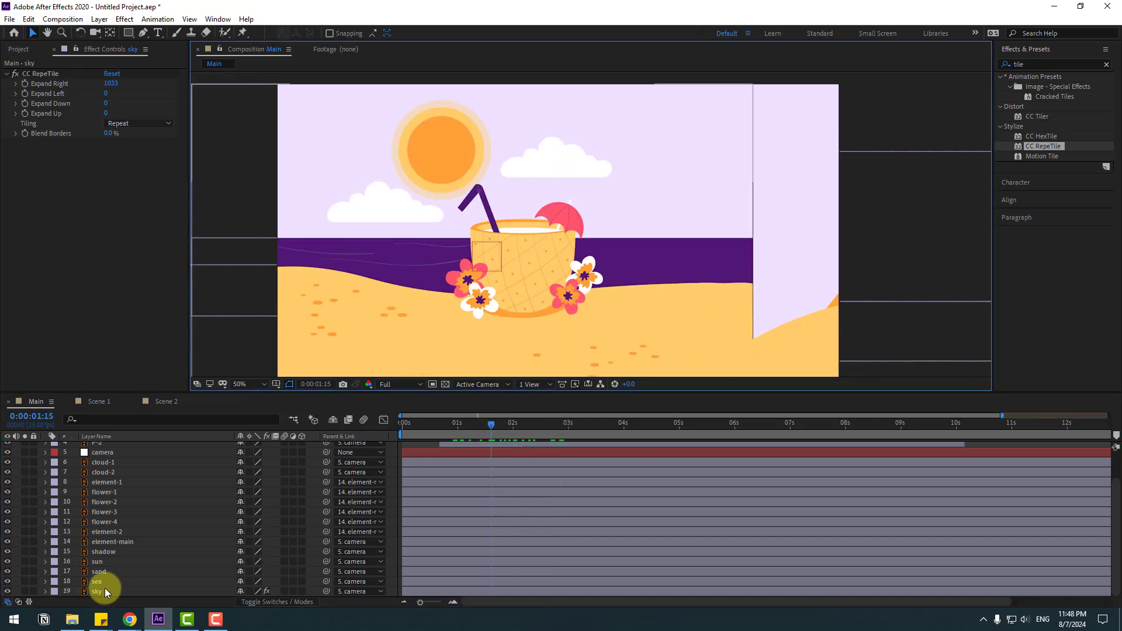
pyautogui.moveTo(111, 83); pyautogui.dragTo(122, 86)
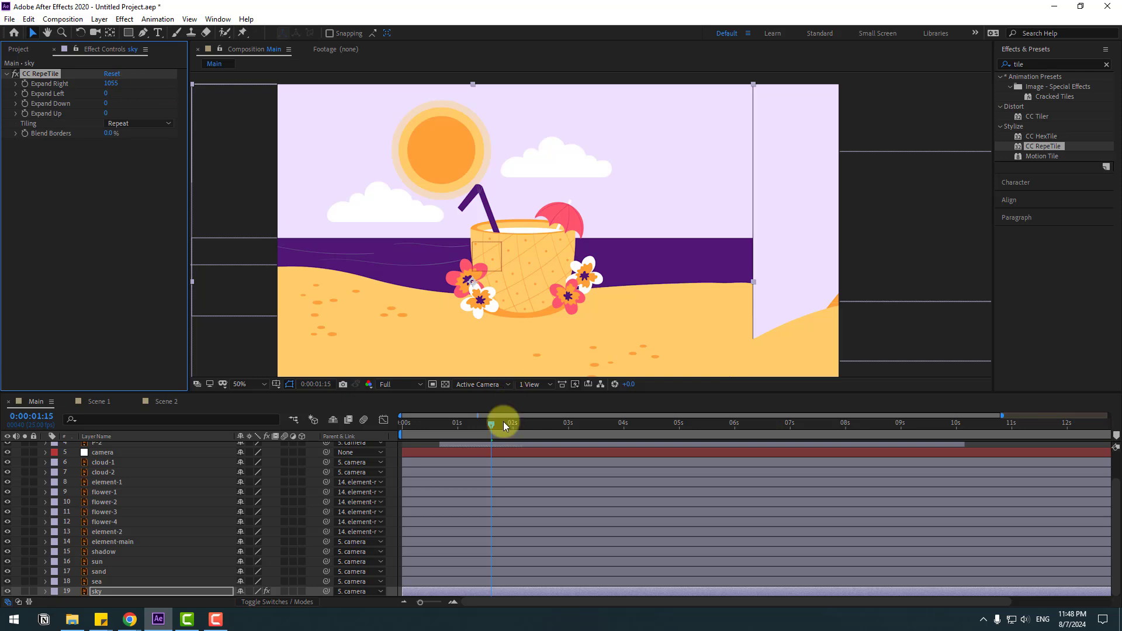
pyautogui.moveTo(503, 422); pyautogui.dragTo(552, 425)
pyautogui.moveTo(113, 87); pyautogui.dragTo(626, 67)
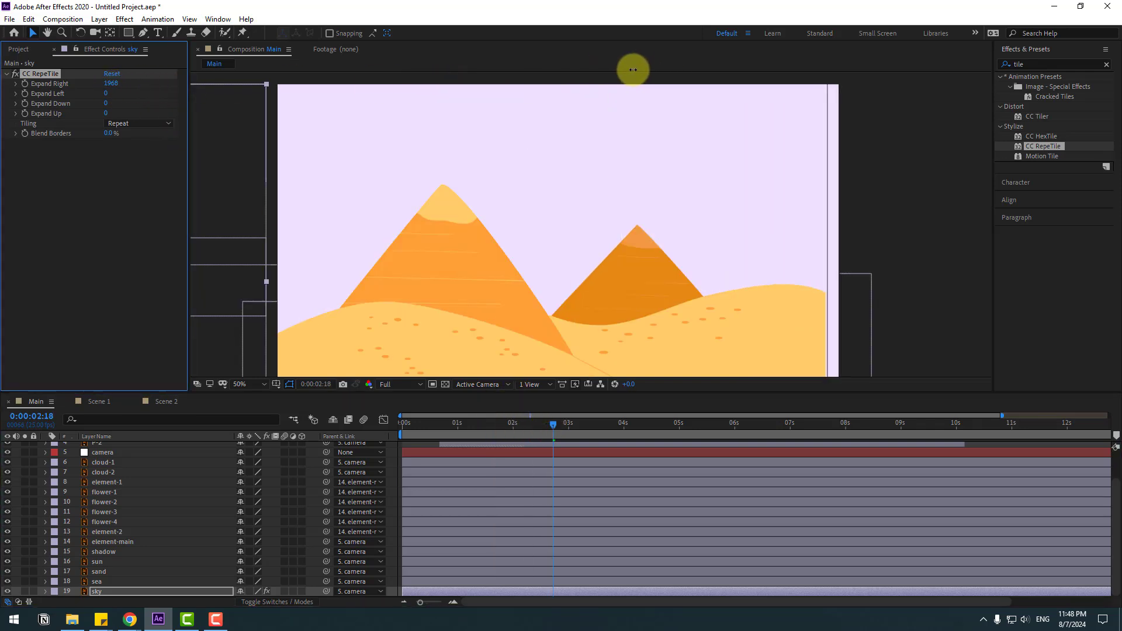
# - Pre-compose the sky layer as "sky", moving all attributes into the new composition, and check the camera slide
pyautogui.rightClick(96, 592)
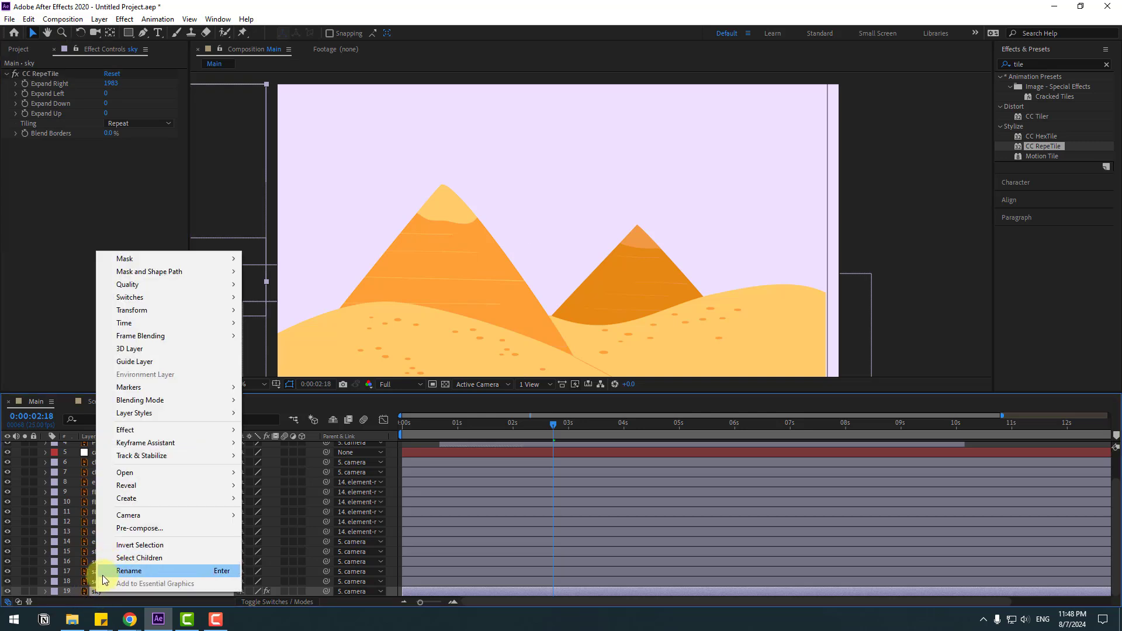
pyautogui.click(136, 529)
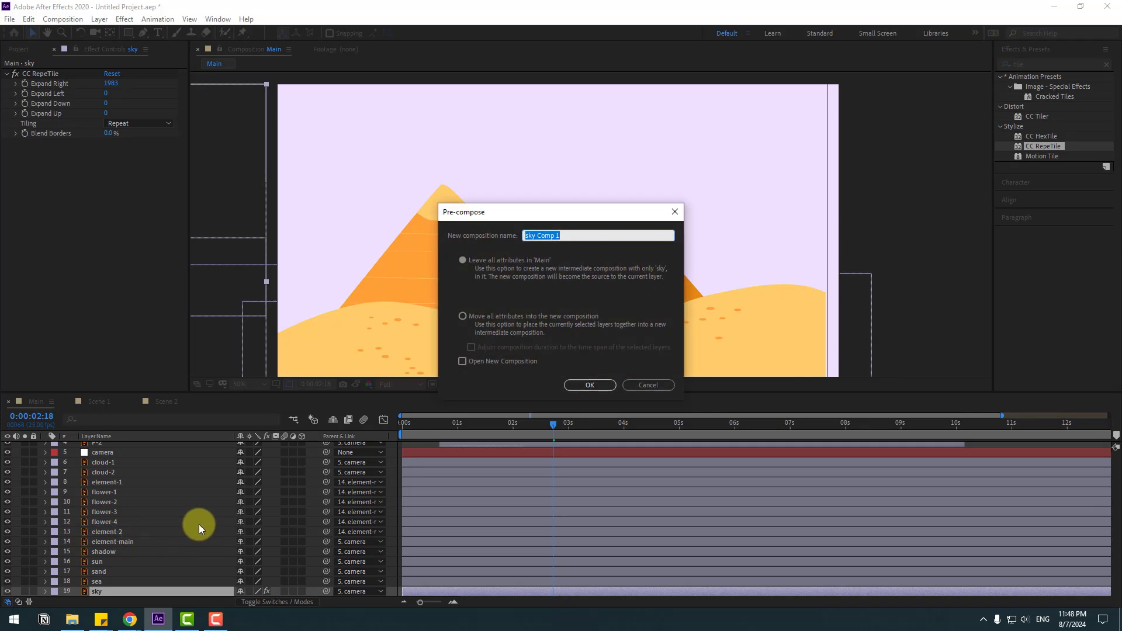
pyautogui.write('sky')
pyautogui.click(461, 317)
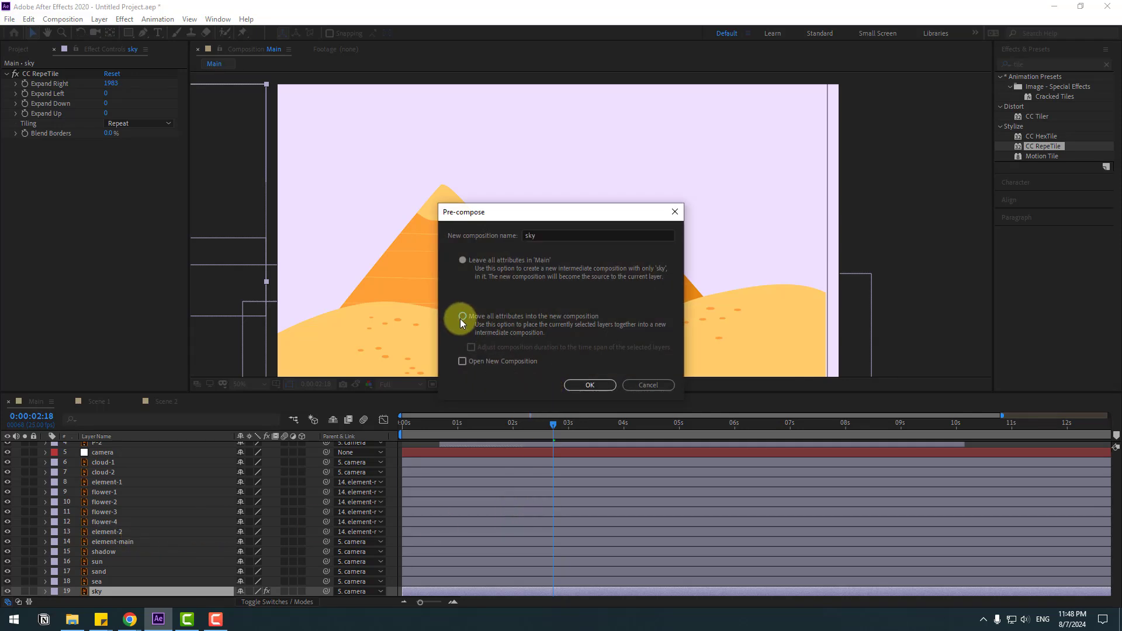
pyautogui.click(590, 384)
pyautogui.moveTo(534, 426); pyautogui.dragTo(504, 425)
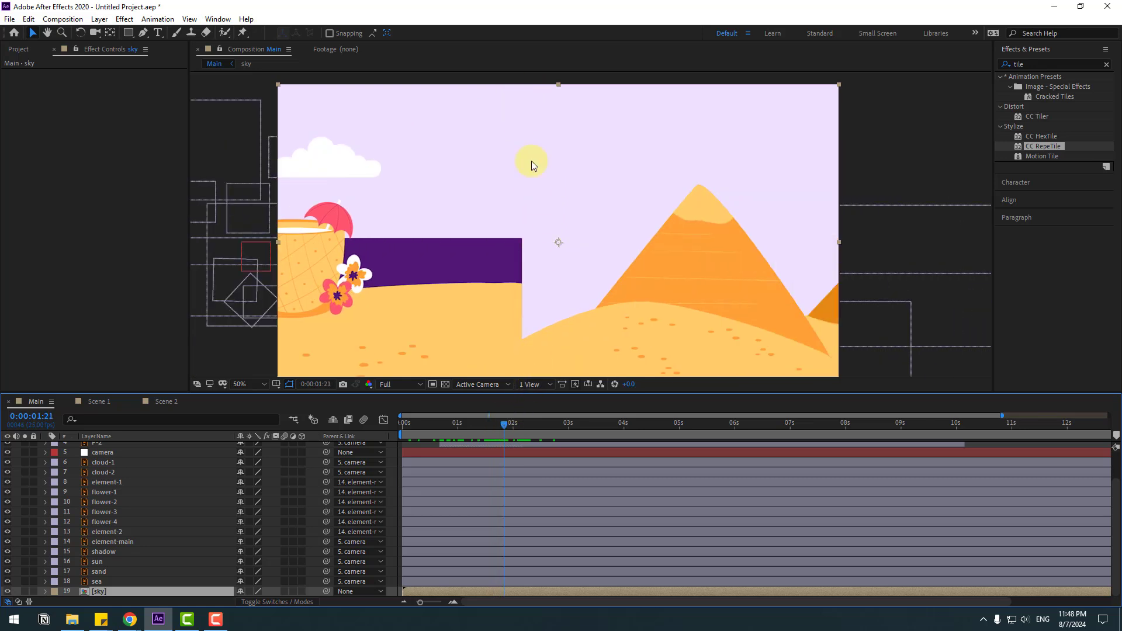
pyautogui.moveTo(461, 424); pyautogui.dragTo(556, 426)
# - Nudge the four Scene 2 layers, Sand-1, P-1, Sand-2 and P-2, about 50 px to the right and check the transition
pyautogui.scroll(2, 117, 496)
pyautogui.click(97, 476)
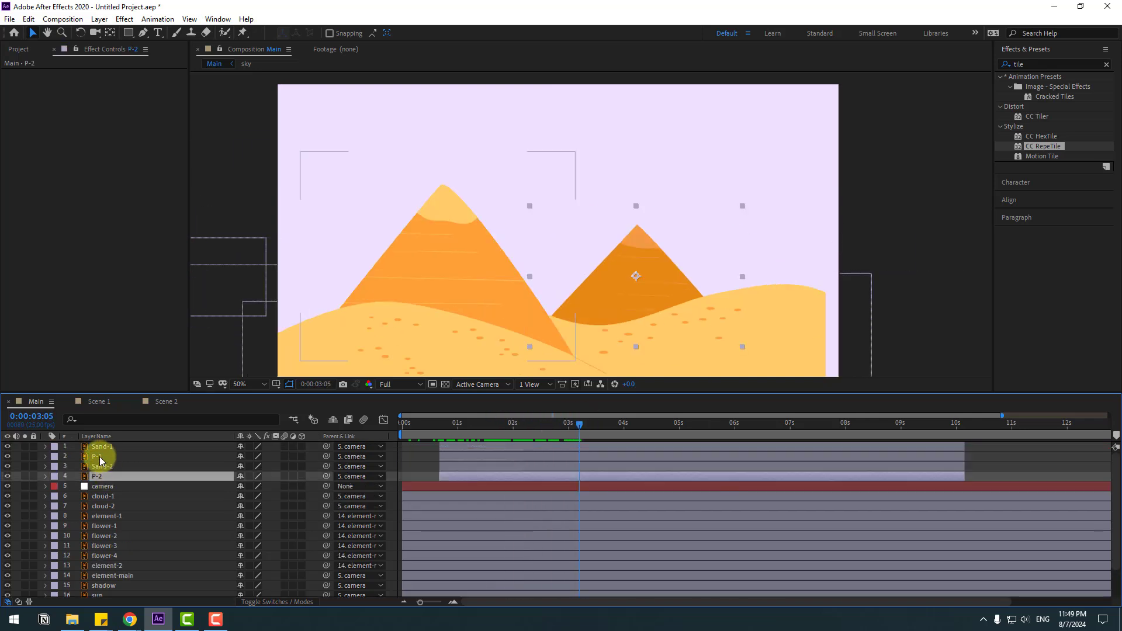
pyautogui.keyDown('shift'); pyautogui.click(106, 449); pyautogui.keyUp('shift')
pyautogui.hotkey('shift', 'Right')
pyautogui.hotkey('shift', 'Right')
pyautogui.hotkey('shift', 'Right')
pyautogui.hotkey('shift', 'Right')
pyautogui.hotkey('shift', 'Right')
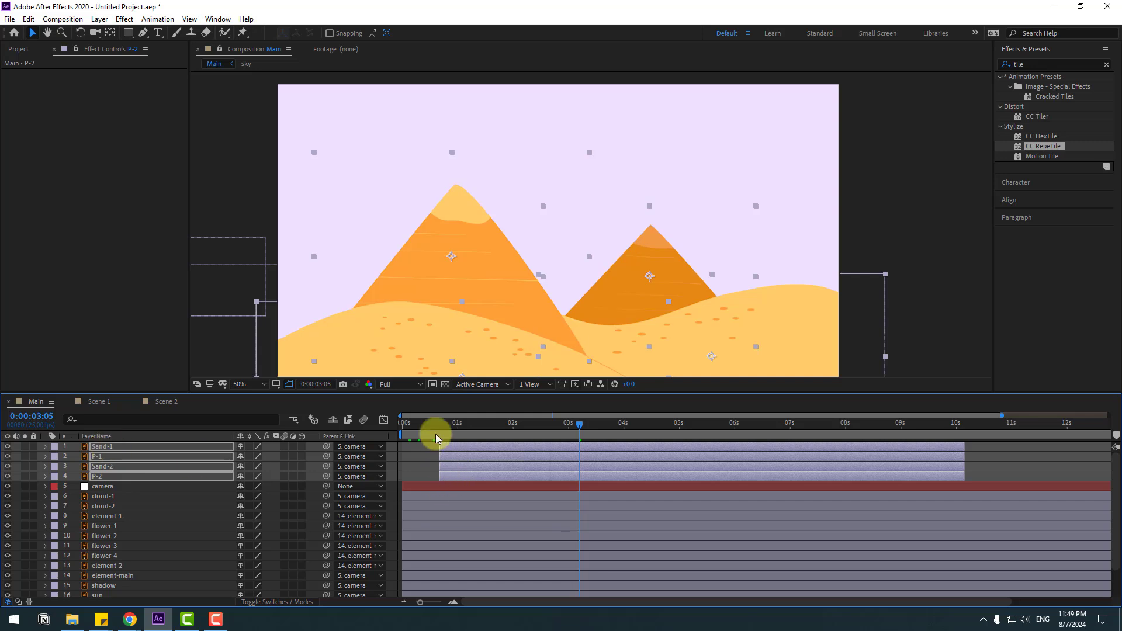
pyautogui.moveTo(438, 429); pyautogui.dragTo(500, 429)
# - Stretch the Sand-1 layer leftwards until it closes the gap to Scene 1's beach, and check the transition
pyautogui.click(157, 479)
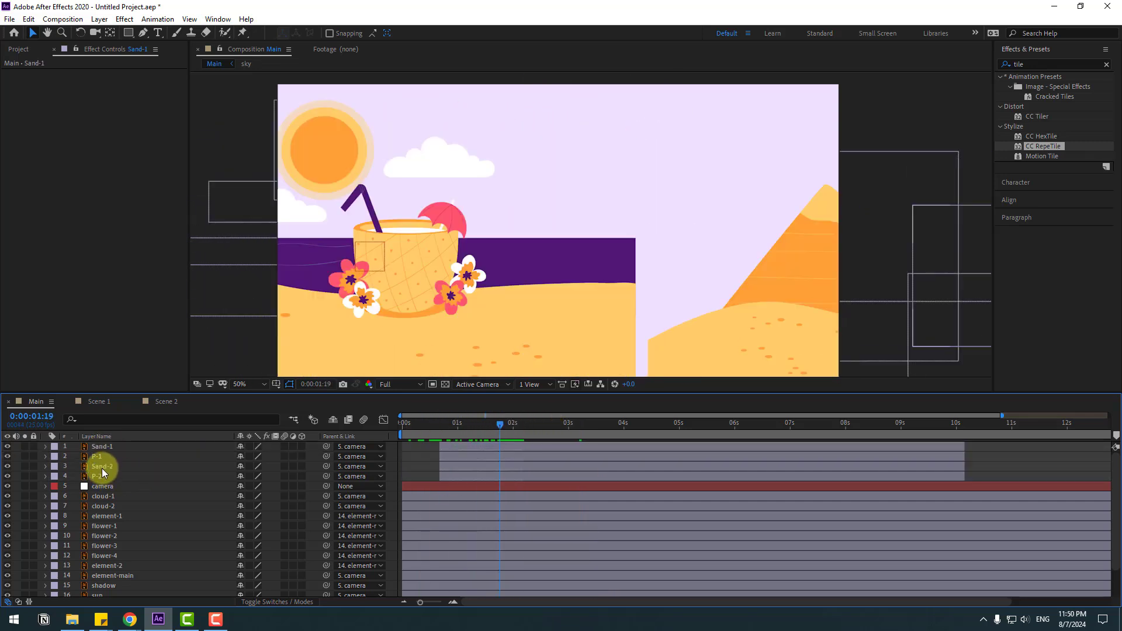
pyautogui.click(111, 446)
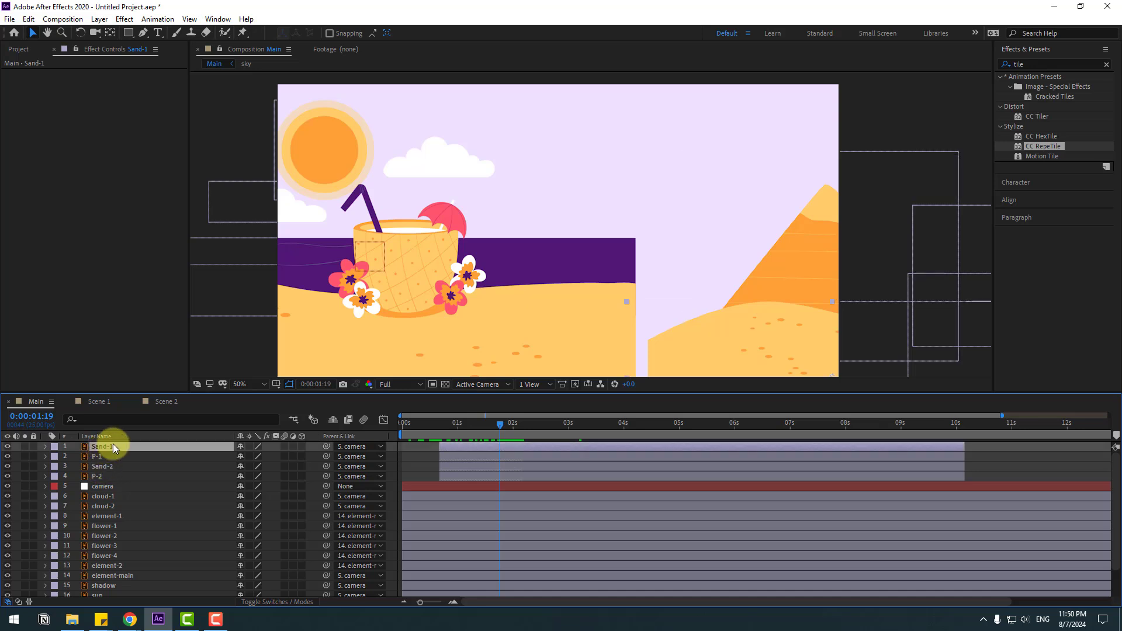
pyautogui.moveTo(637, 366); pyautogui.dragTo(598, 354)
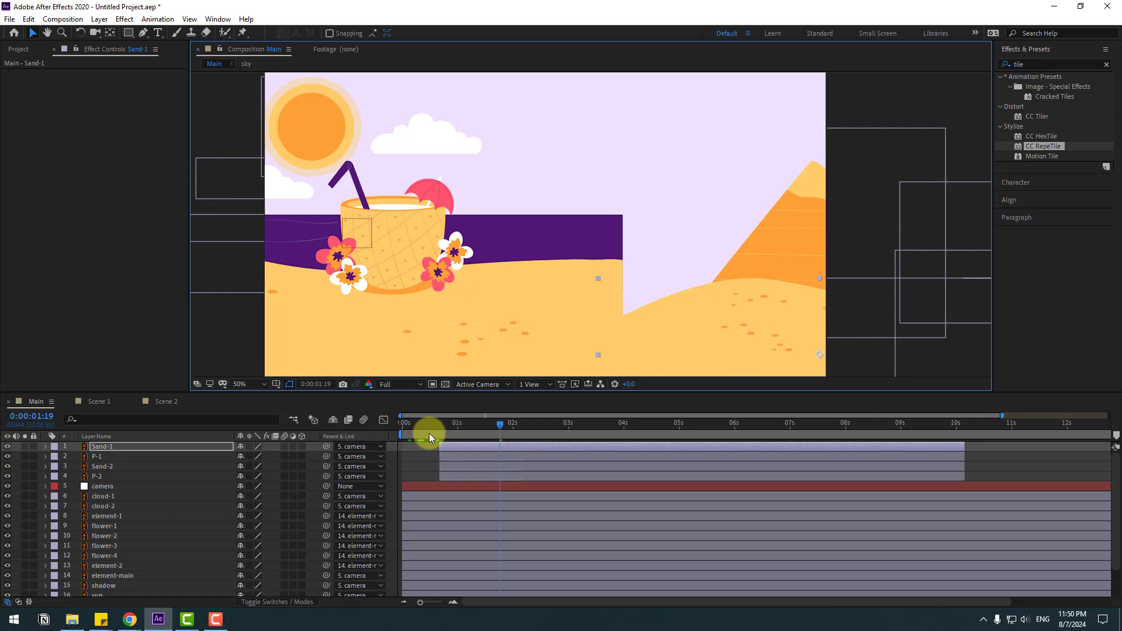
pyautogui.moveTo(429, 433); pyautogui.dragTo(487, 428)
# - Stretch the sea layer to the right so the water extends past the beach's right edge
pyautogui.click(652, 233)
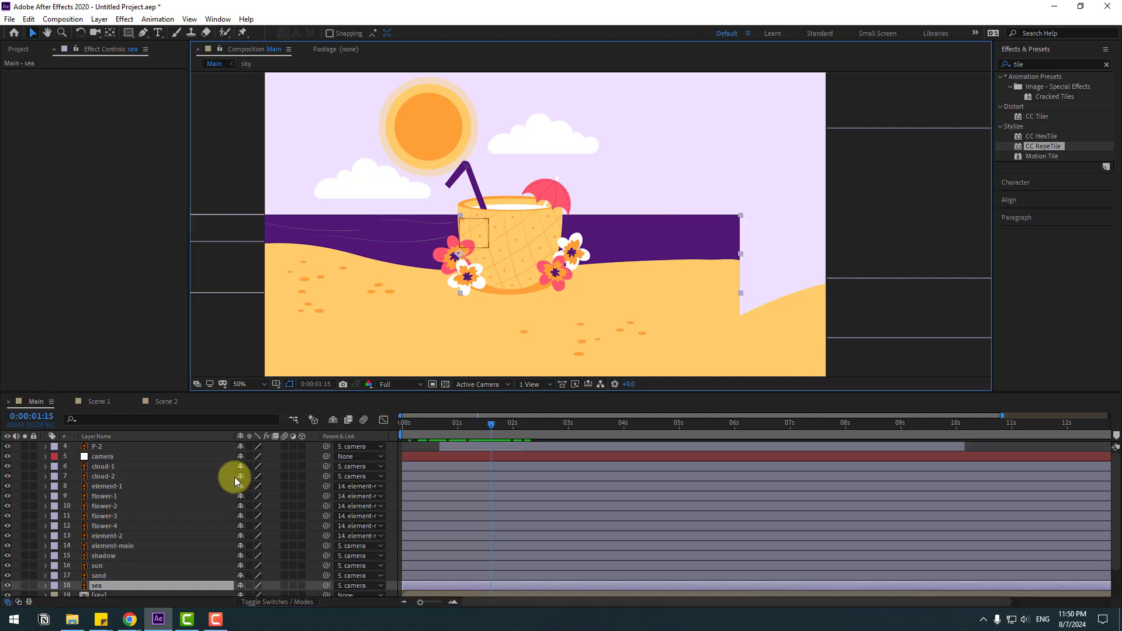
pyautogui.scroll(-1, 236, 481)
pyautogui.scroll(-4, 666, 280)
pyautogui.scroll(4, 634, 298)
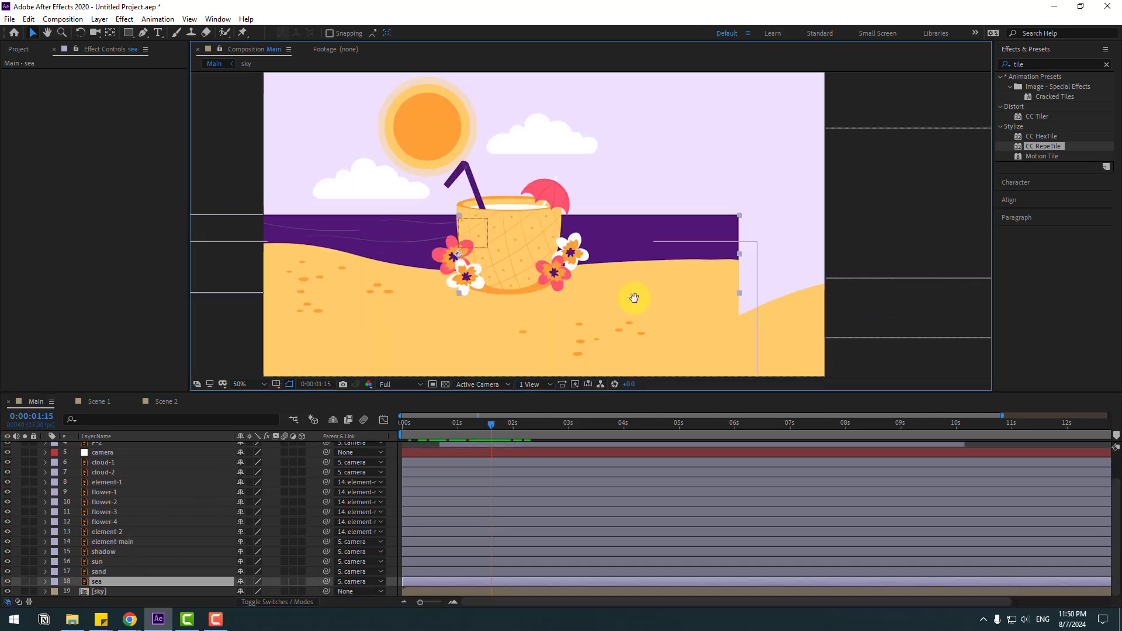
pyautogui.scroll(-2, 622, 250)
pyautogui.moveTo(622, 241); pyautogui.dragTo(689, 240)
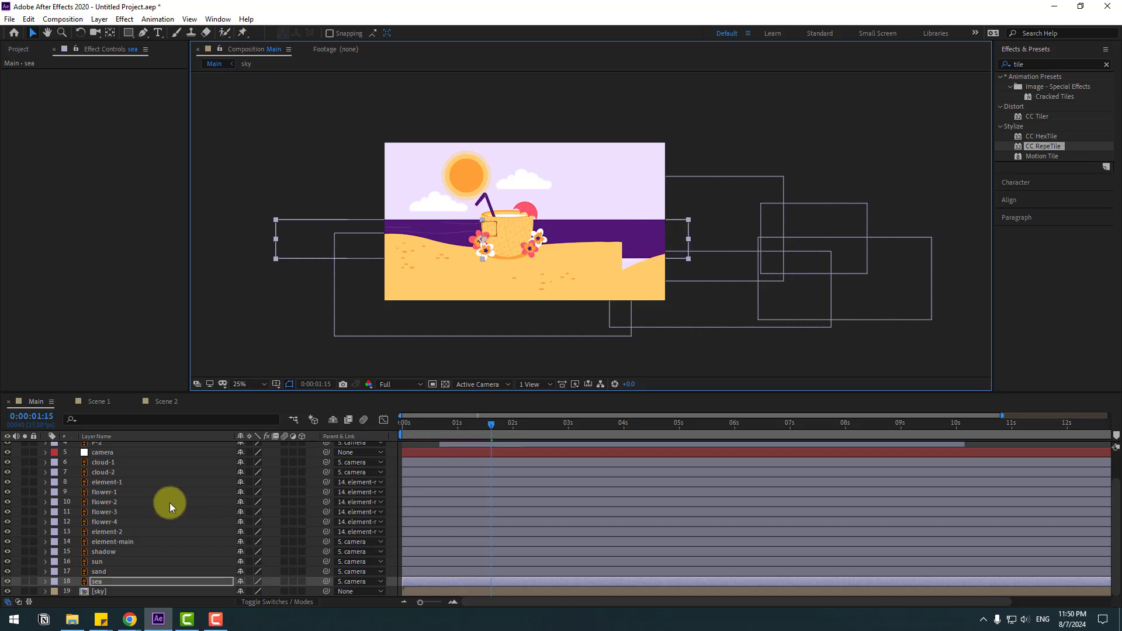
# - Stretch Scene 1's sand layer to the right so it overlaps the desert sand, and check the transition at 0:00:01:23
pyautogui.click(98, 571)
pyautogui.moveTo(632, 289); pyautogui.dragTo(697, 286)
pyautogui.click(418, 423)
pyautogui.moveTo(403, 423); pyautogui.dragTo(509, 416)
pyautogui.scroll(2, 505, 286)
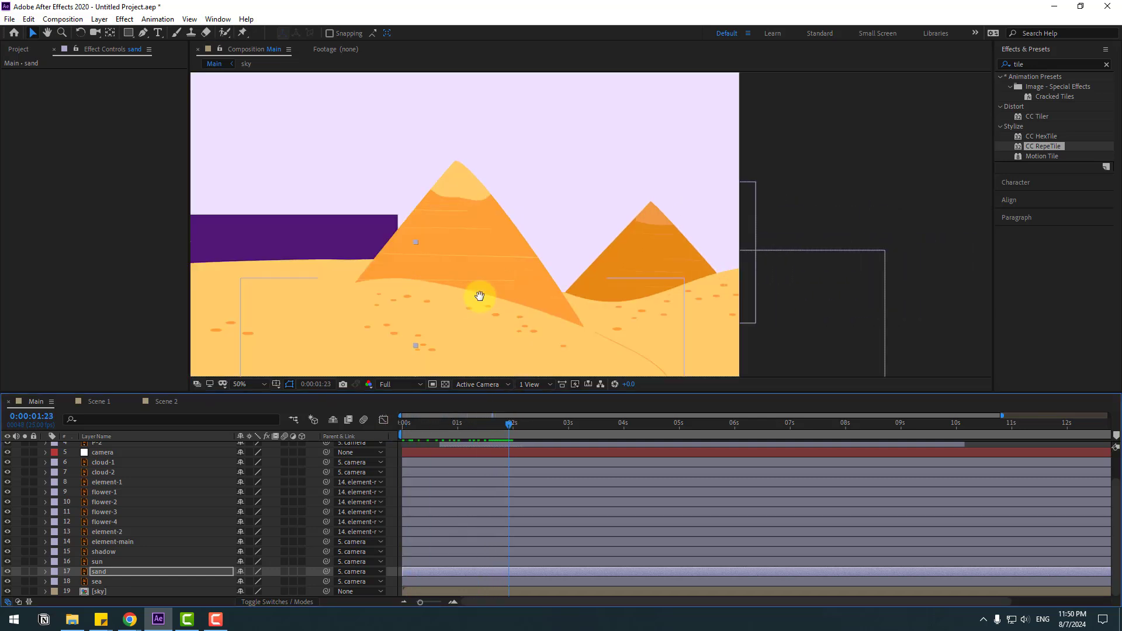
# - Widen the sea layer further to the right so its edge hides behind the large pyramid
pyautogui.click(97, 582)
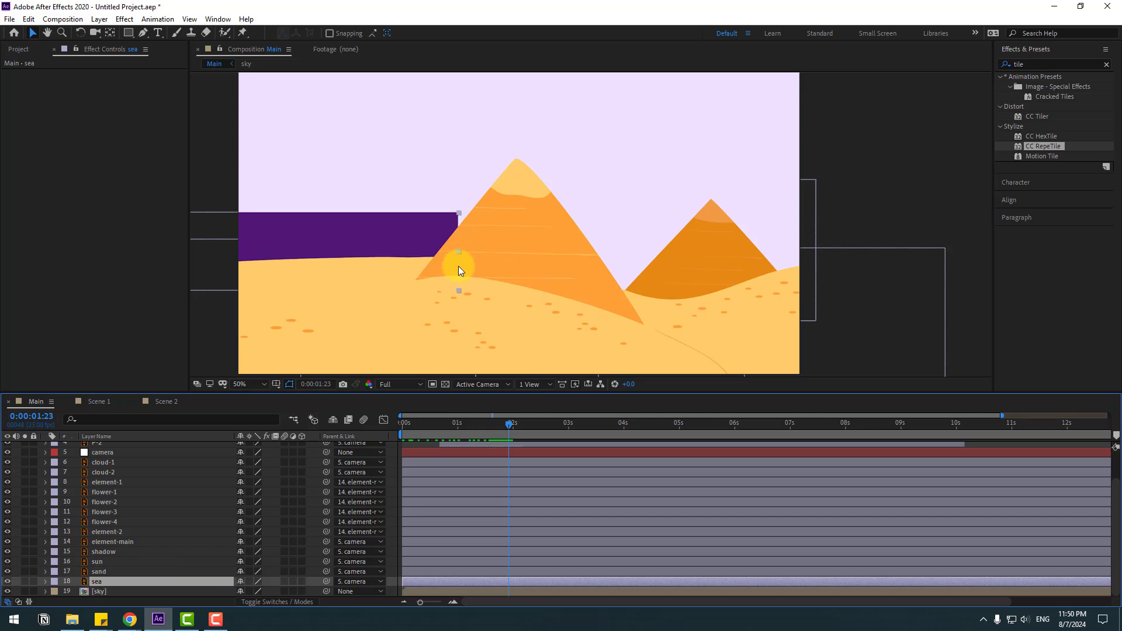
pyautogui.click(485, 256)
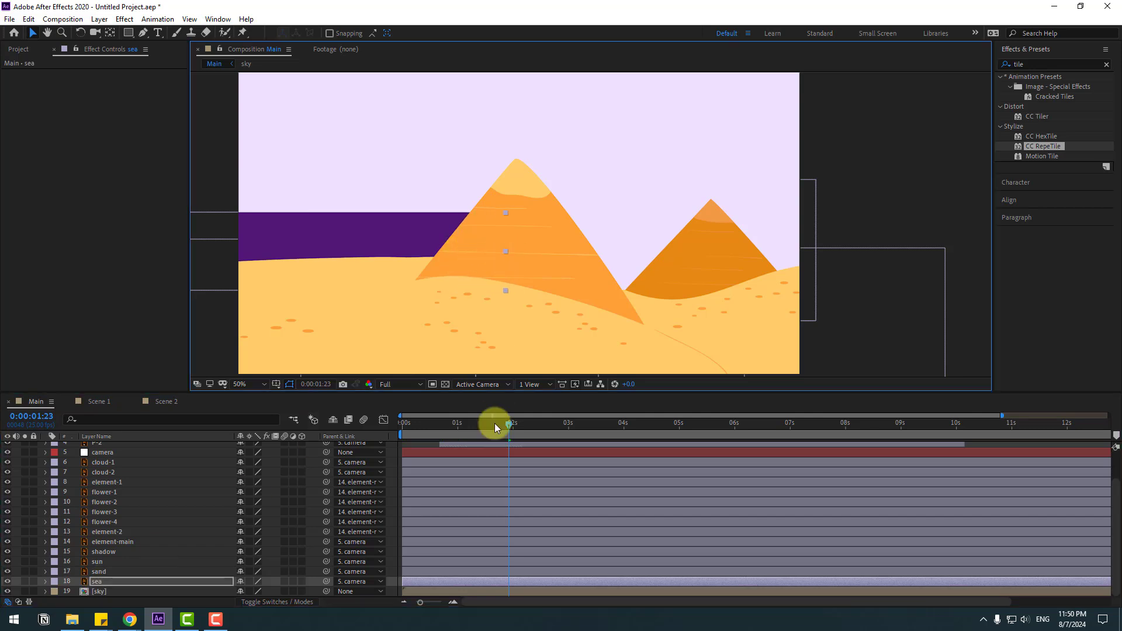
pyautogui.moveTo(494, 423); pyautogui.dragTo(534, 429)
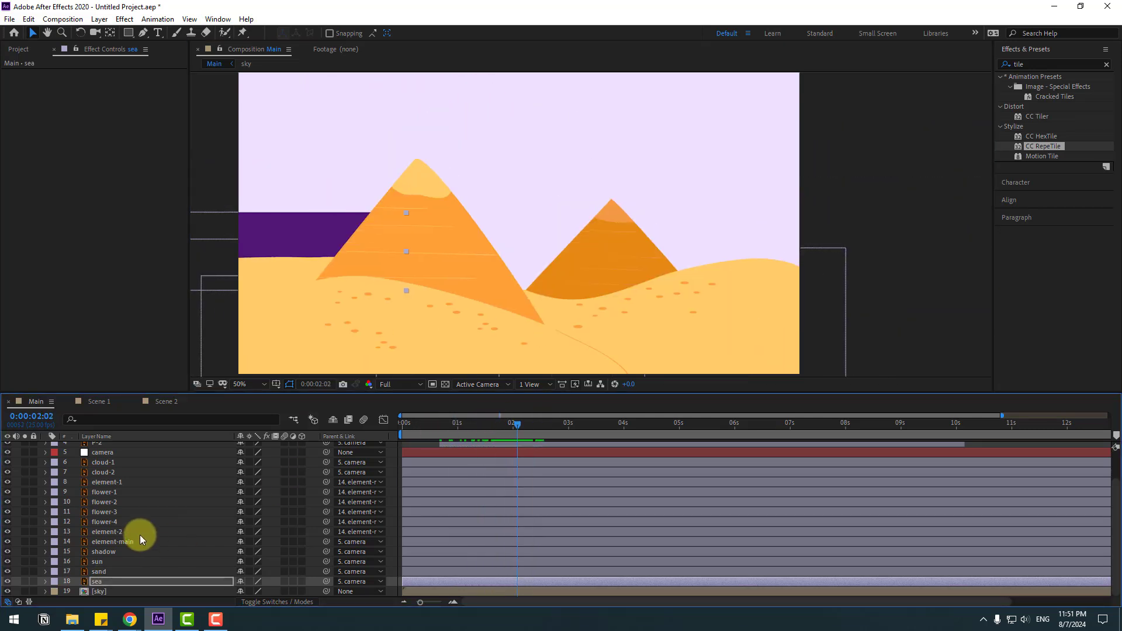
# - Set the camera layer's Position to -1427, 590 at 0:00:02:02 so the slide travels further across the pyramids
pyautogui.scroll(2, 135, 528)
pyautogui.click(111, 487)
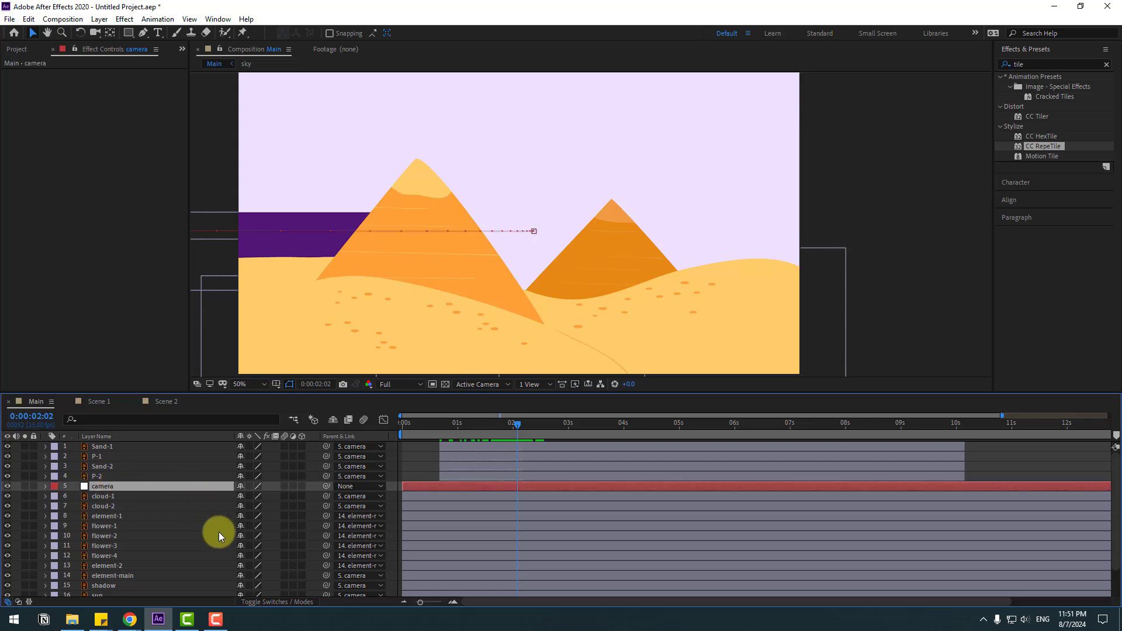
pyautogui.press('p')
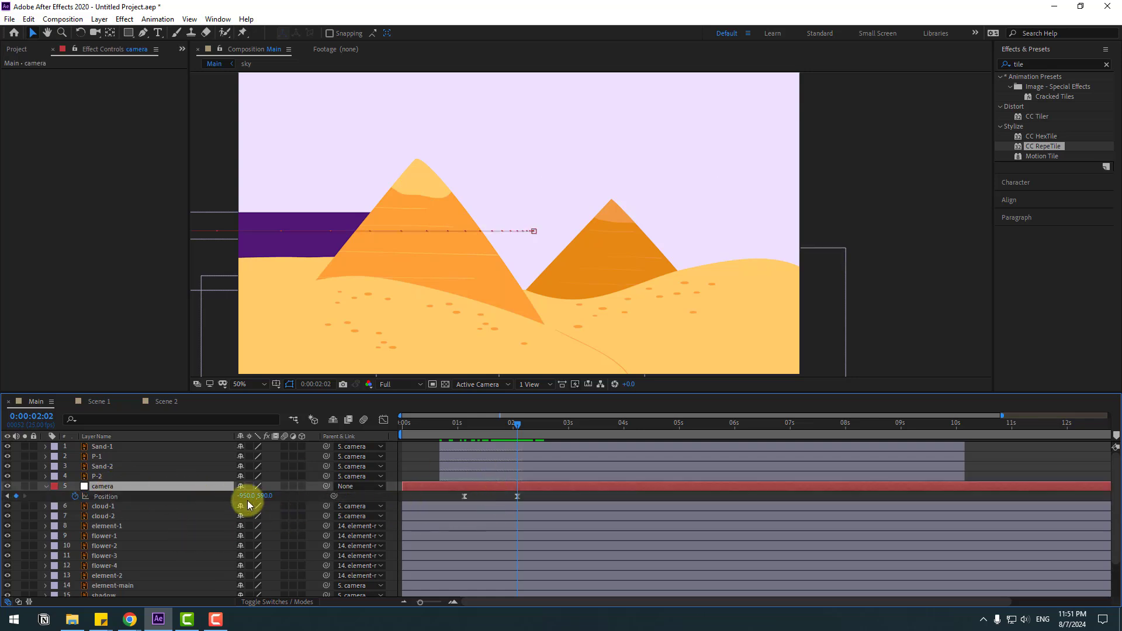
pyautogui.moveTo(244, 496); pyautogui.dragTo(12, 488)
pyautogui.click(599, 496)
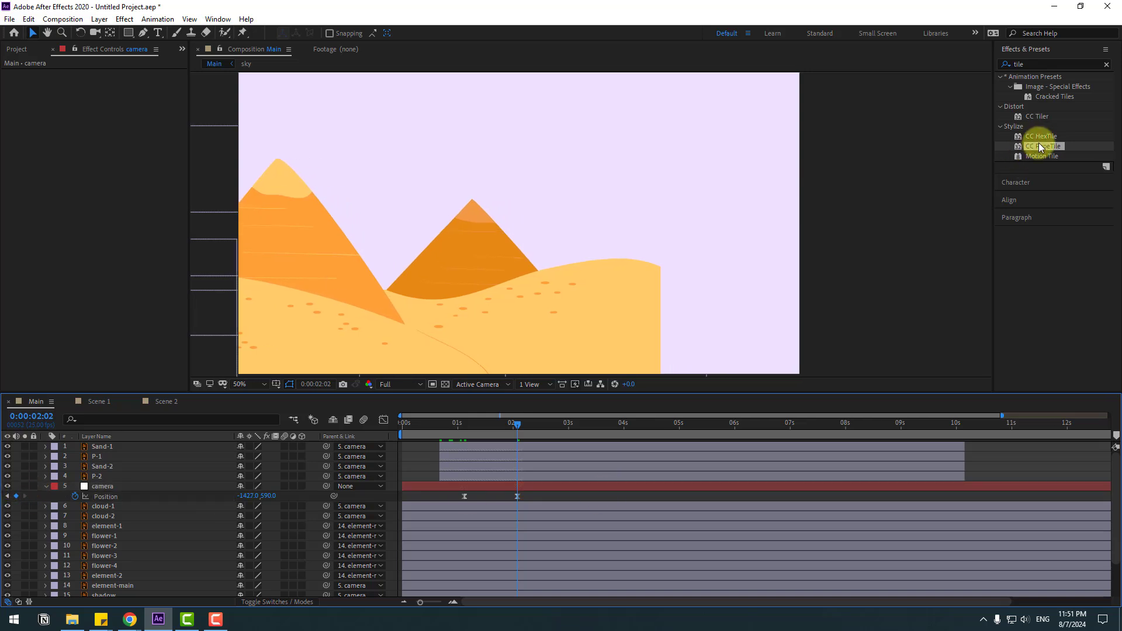
# - Apply CC RepeTile to the P-1 and P-2 pyramid layers, expanding P-1 right by 1476 and P-2 until another pyramid repeats
pyautogui.moveTo(1041, 146); pyautogui.dragTo(100, 453)
pyautogui.moveTo(105, 86); pyautogui.dragTo(965, 69)
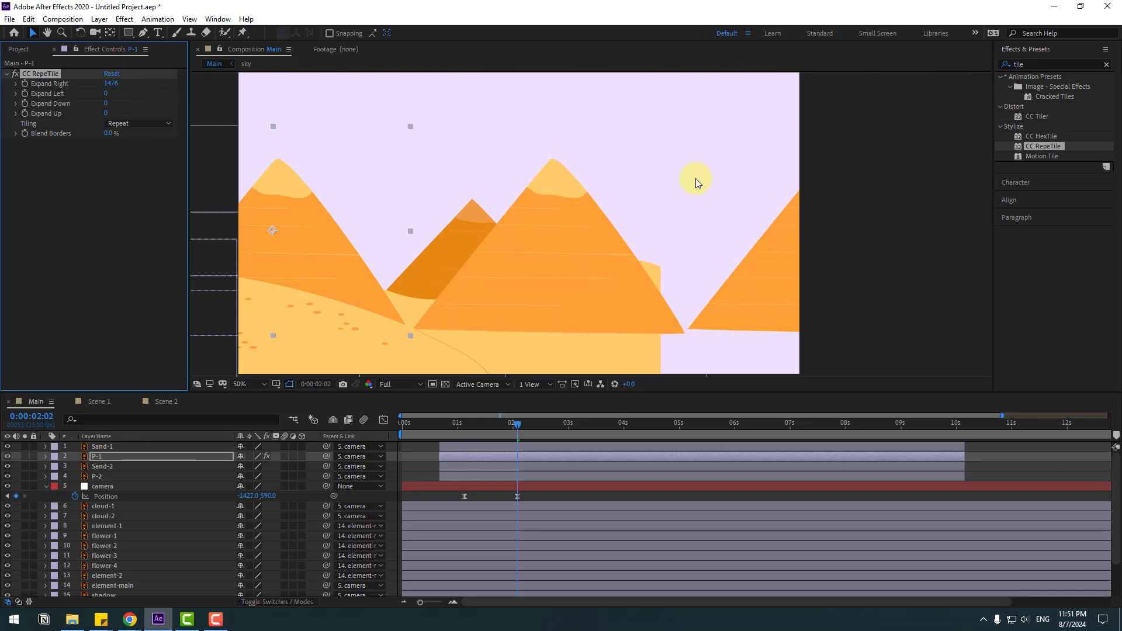
pyautogui.moveTo(1051, 152); pyautogui.dragTo(99, 479)
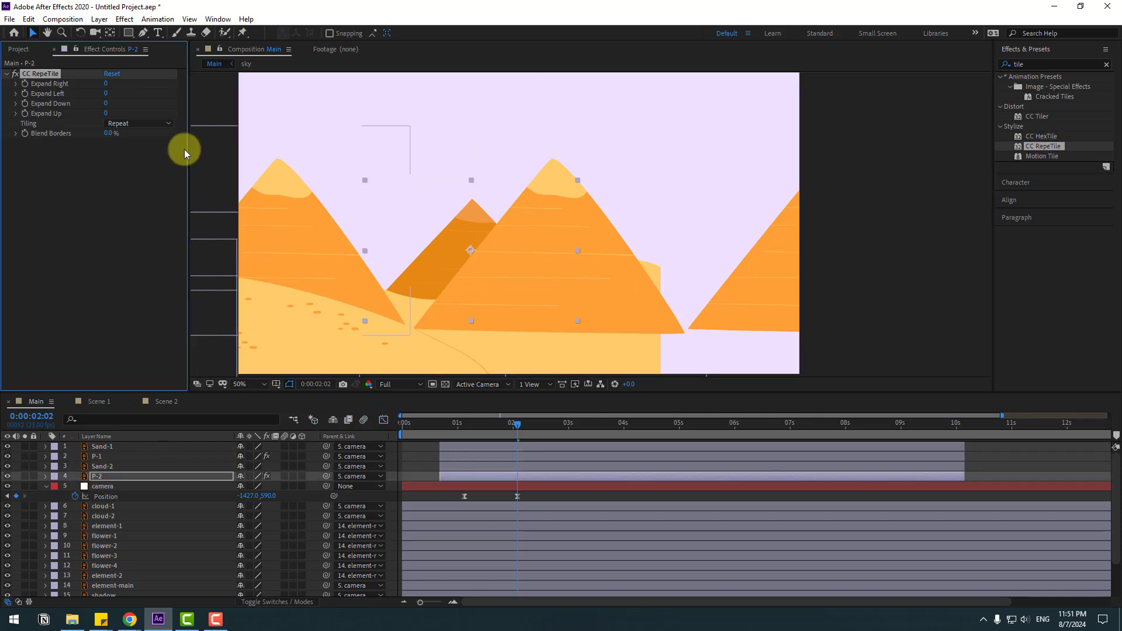
pyautogui.moveTo(107, 83); pyautogui.dragTo(589, 70)
# - Duplicate the Sand-1 and Sand-2 layers and place the copies to the right so the ground continues under the repeated pyramids
pyautogui.click(106, 448)
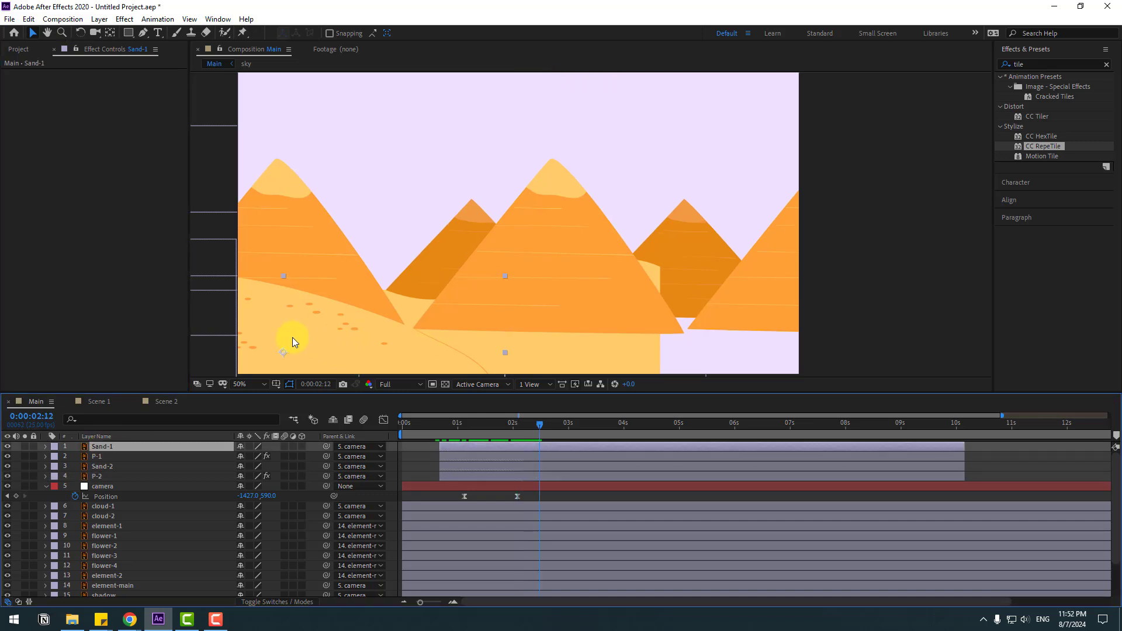
pyautogui.hotkey('ctrl', 'd')
pyautogui.moveTo(321, 345); pyautogui.dragTo(829, 361)
pyautogui.moveTo(443, 426); pyautogui.dragTo(538, 435)
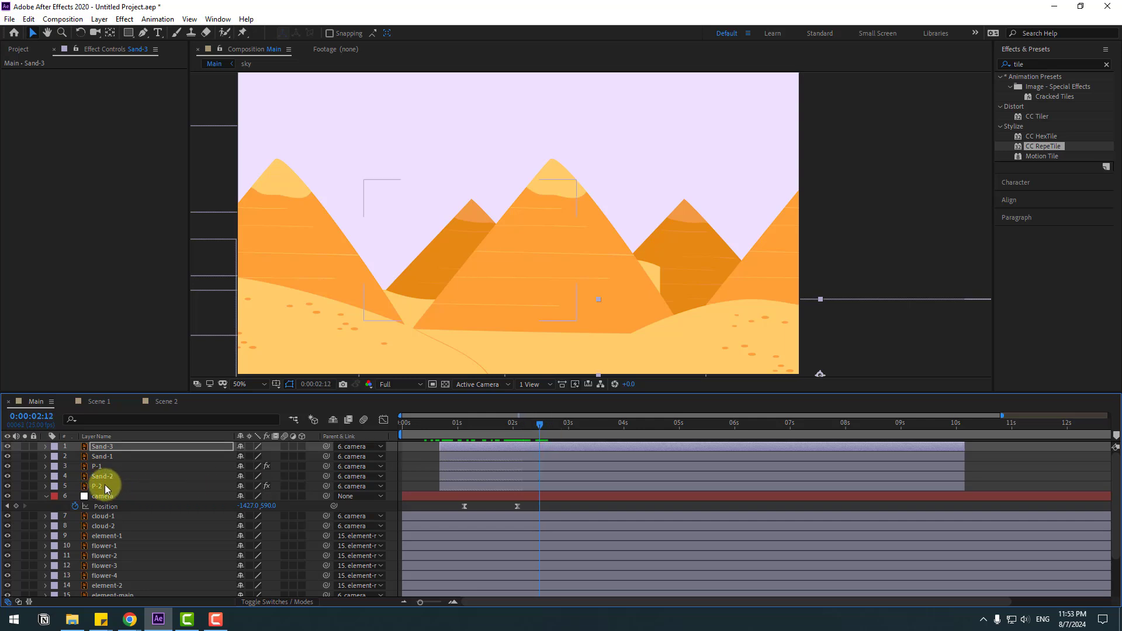
pyautogui.click(108, 475)
pyautogui.hotkey('ctrl', 'd')
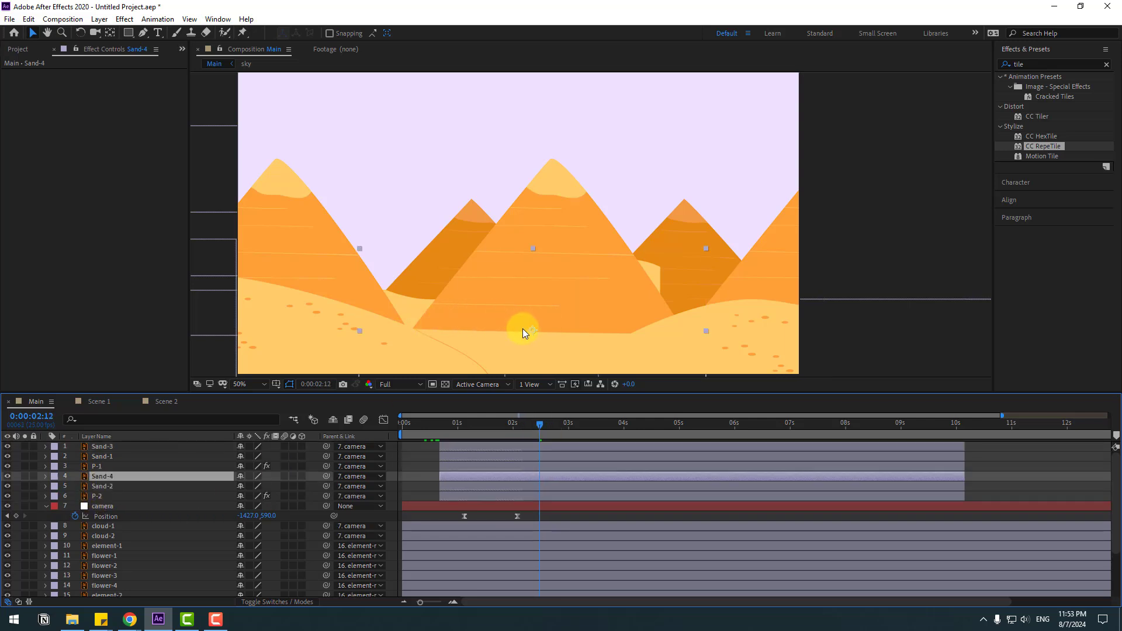
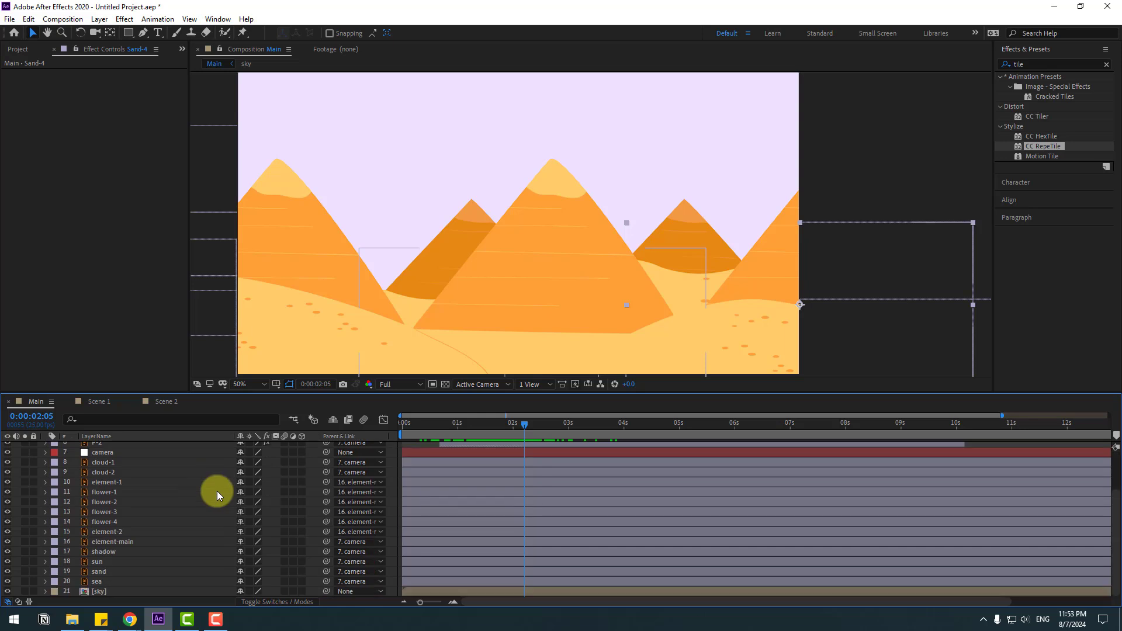
# - Apply the Wiggle - position preset to cloud-1 with a Wiggle Amount of 20 pixels and preview the motion
pyautogui.click(111, 463)
pyautogui.keyDown('shift'); pyautogui.click(106, 472); pyautogui.keyUp('shift')
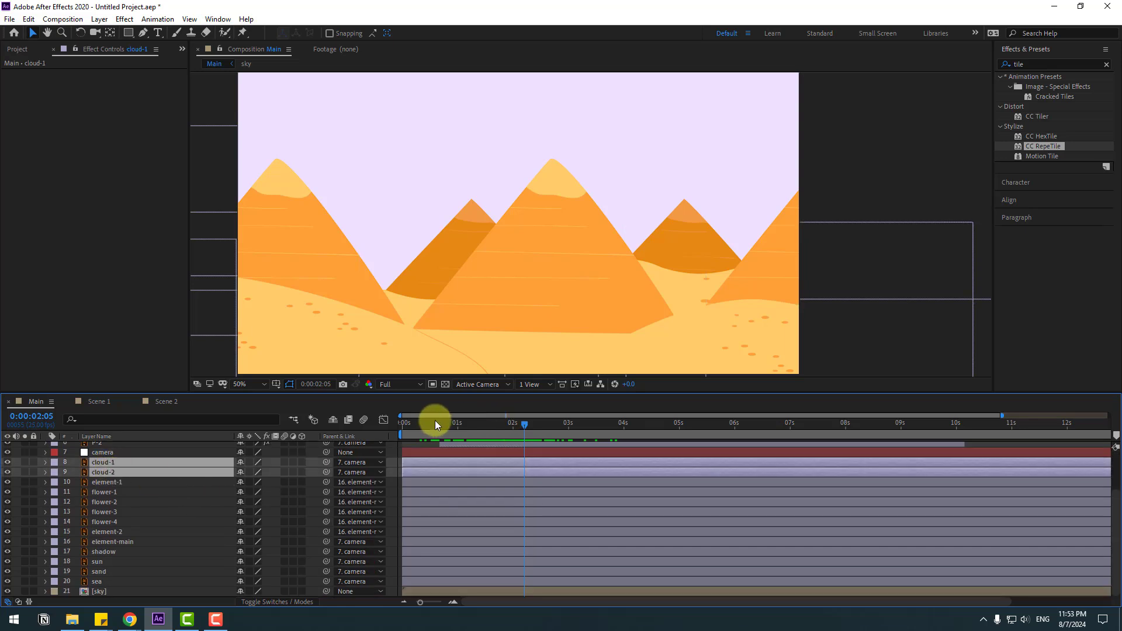
pyautogui.moveTo(430, 422); pyautogui.dragTo(454, 426)
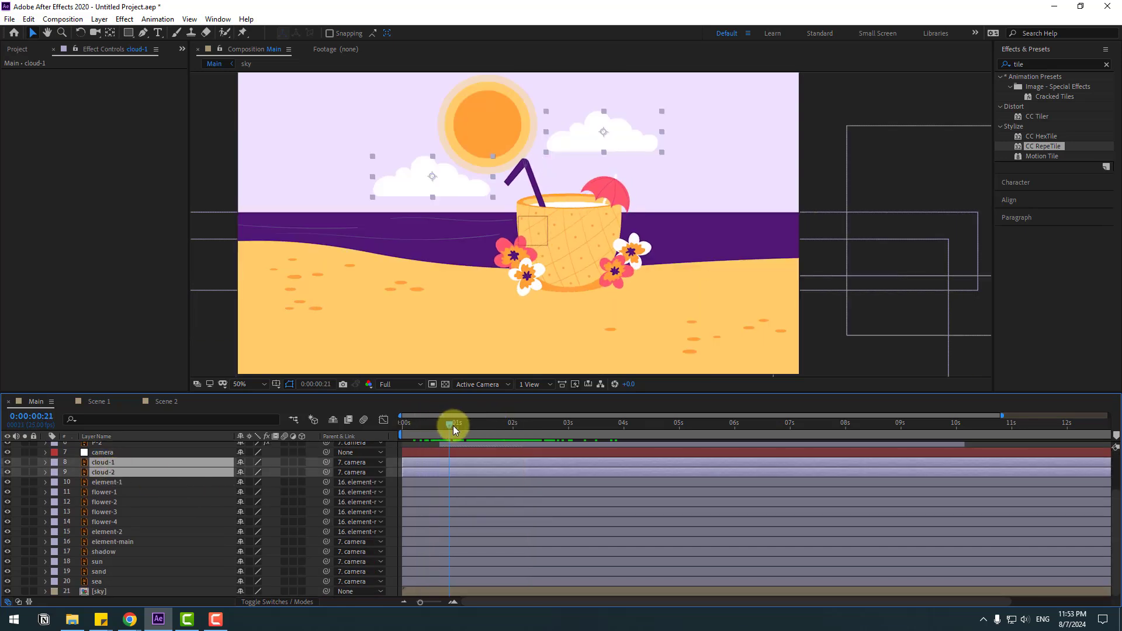
pyautogui.click(1045, 61)
pyautogui.write('wiggle')
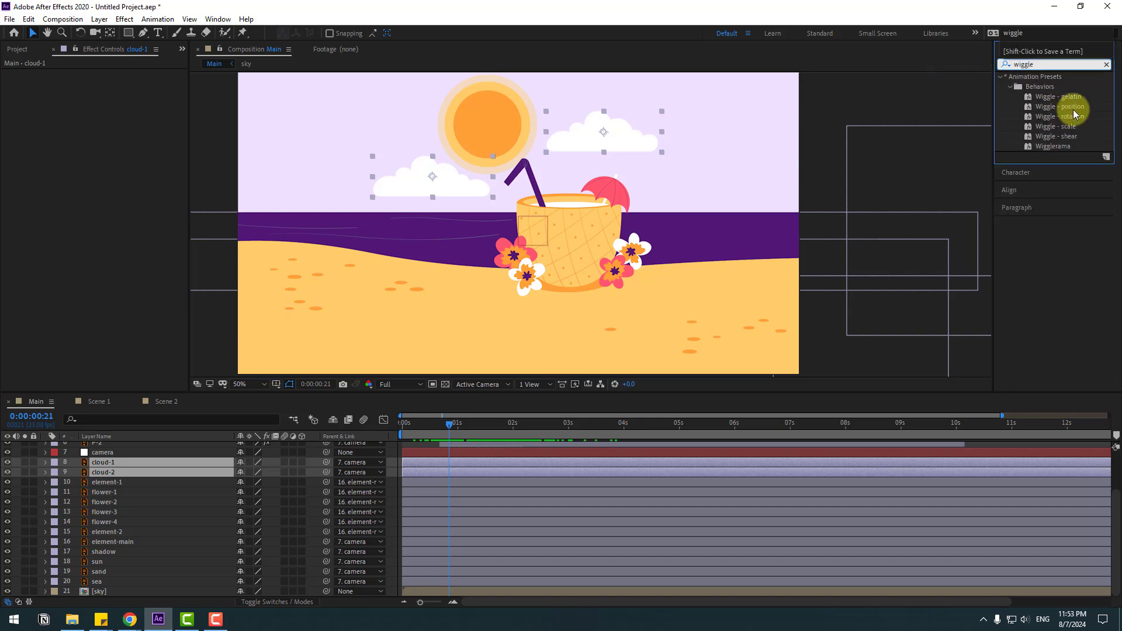
pyautogui.moveTo(1060, 107); pyautogui.dragTo(106, 468)
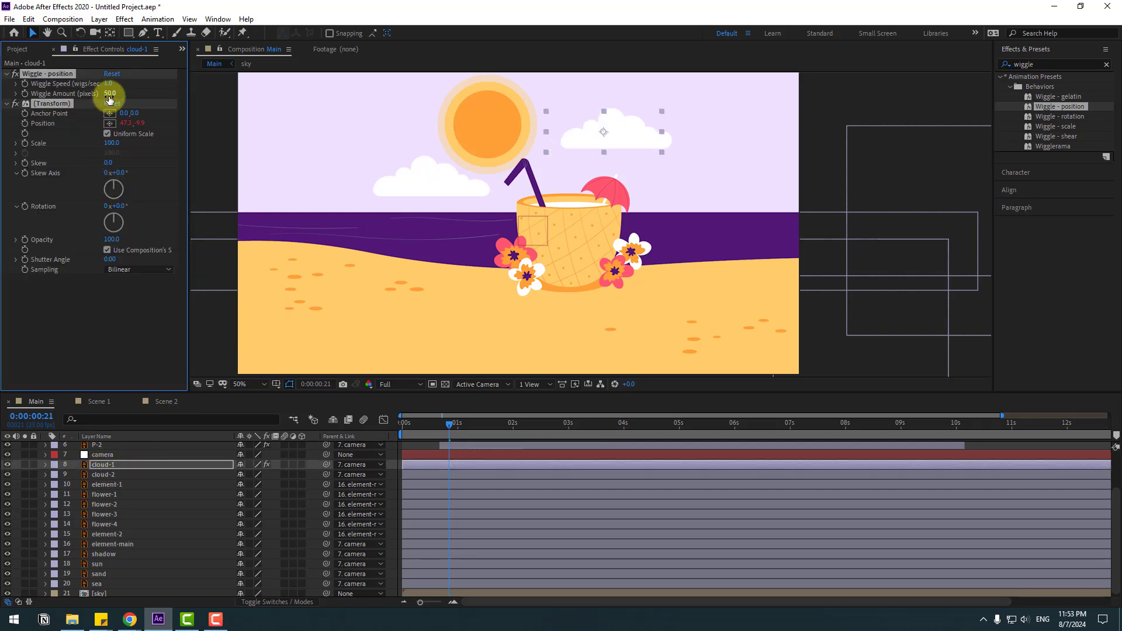
pyautogui.click(232, 202)
pyautogui.click(432, 422)
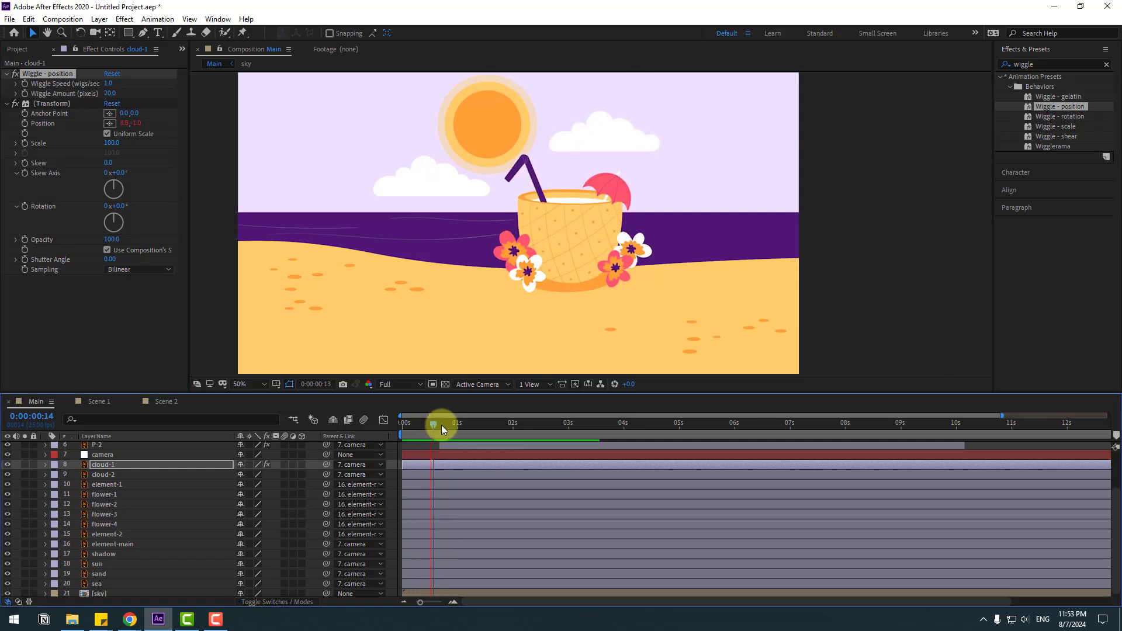
pyautogui.moveTo(442, 429); pyautogui.dragTo(388, 435)
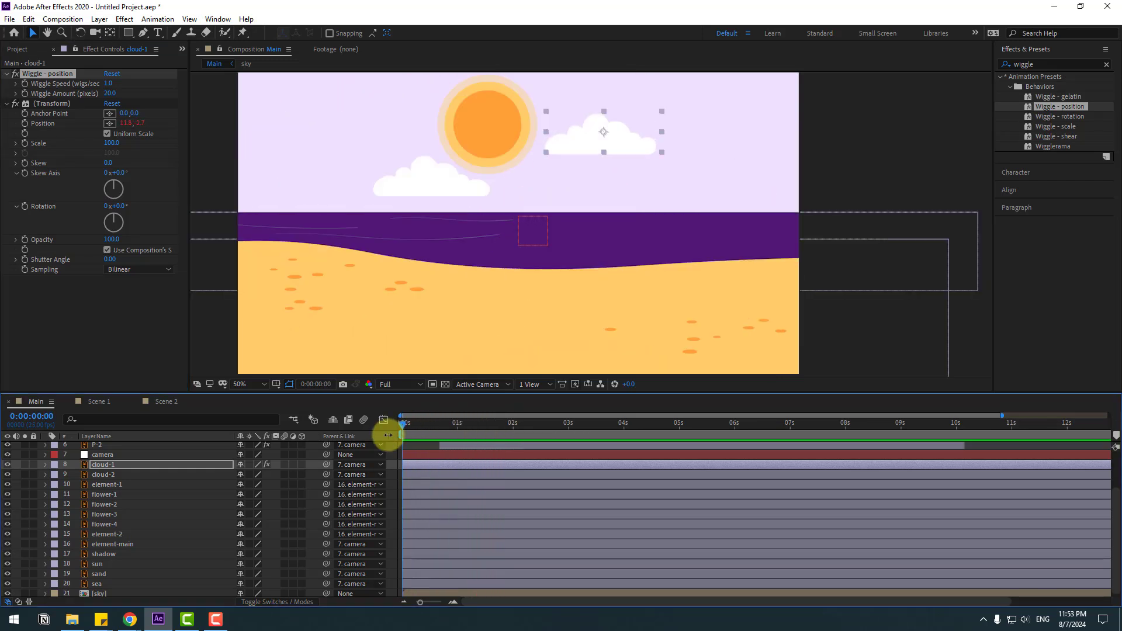
# - Apply the Wiggle - position preset to the cloud-2 layer with a Wiggle Amount of 25 pixels
pyautogui.moveTo(1055, 116); pyautogui.dragTo(100, 480)
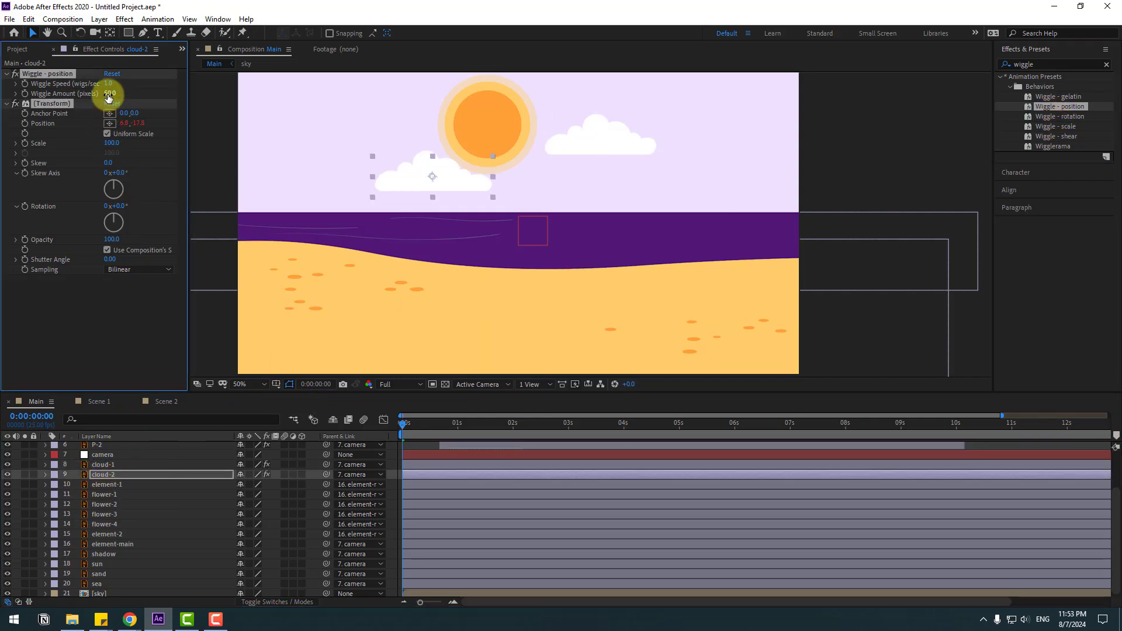
pyautogui.write('20')
pyautogui.press('Return')
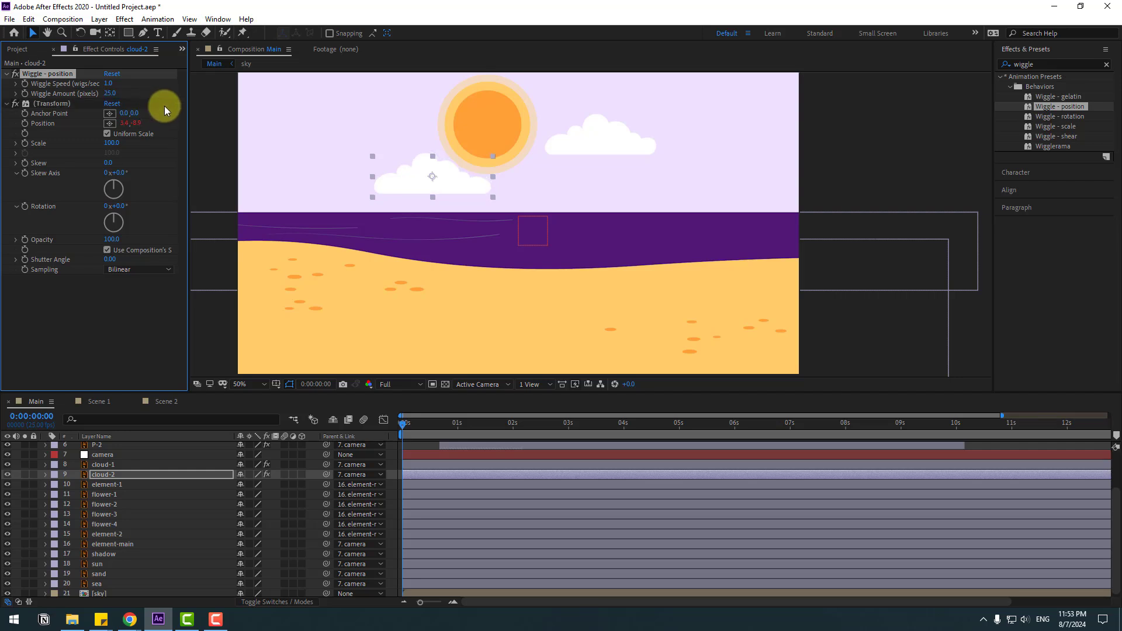
# - Move the cloud-1 and cloud-2 layers together above all other layers in the Main composition
pyautogui.keyDown('ctrl'); pyautogui.click(94, 464); pyautogui.keyUp('ctrl')
pyautogui.scroll(3, 159, 522)
pyautogui.moveTo(107, 518); pyautogui.dragTo(145, 451)
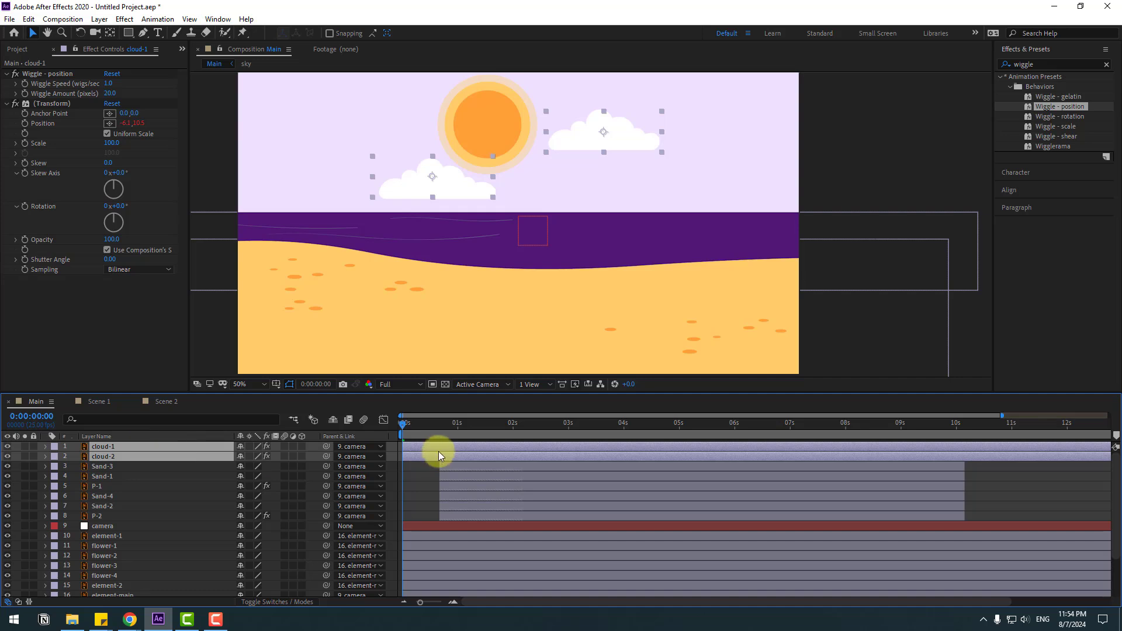
# - Add starting Position keyframes to cloud-1 and cloud-2 at 0:00:01:06
pyautogui.moveTo(424, 429); pyautogui.dragTo(489, 433)
pyautogui.click(418, 483)
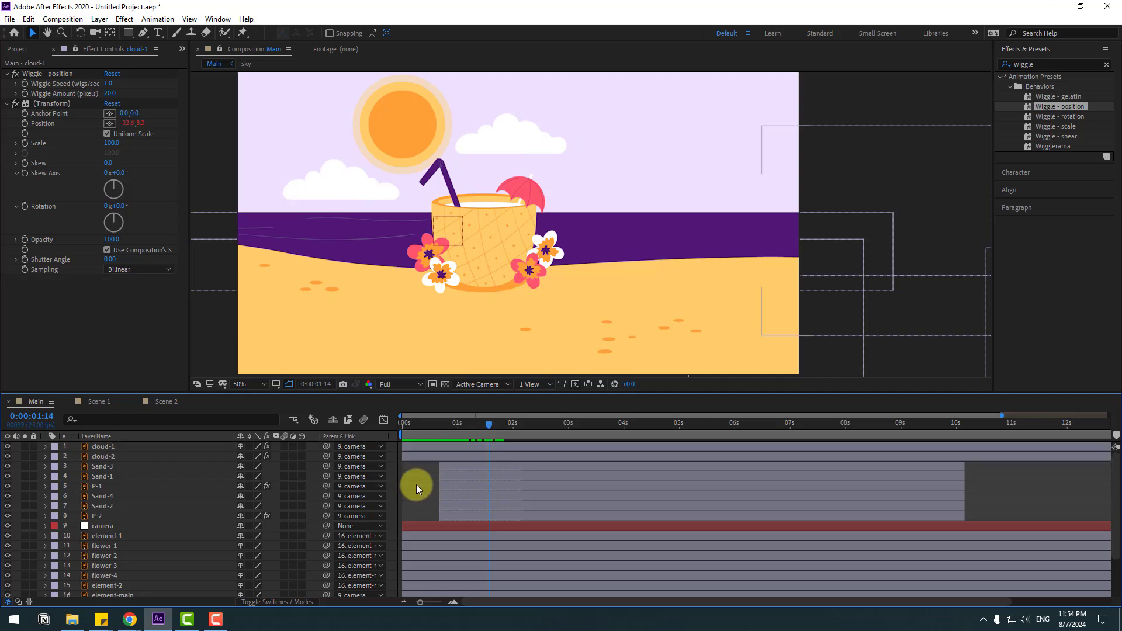
pyautogui.click(117, 445)
pyautogui.keyDown('shift'); pyautogui.click(138, 457); pyautogui.keyUp('shift')
pyautogui.press('p')
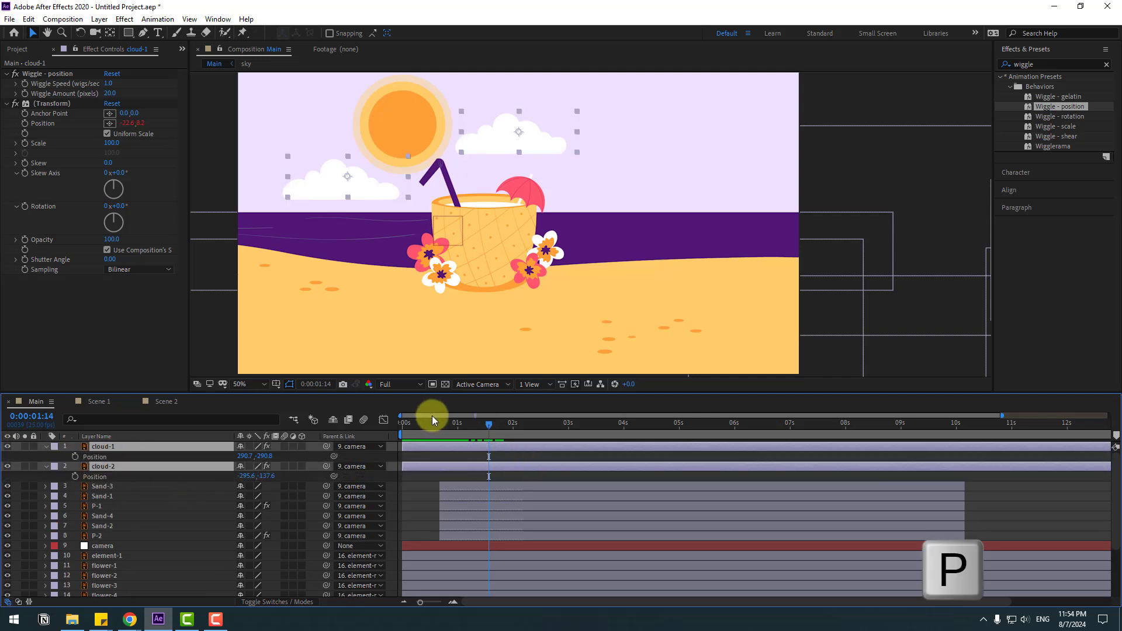
pyautogui.press('j')
pyautogui.click(75, 476)
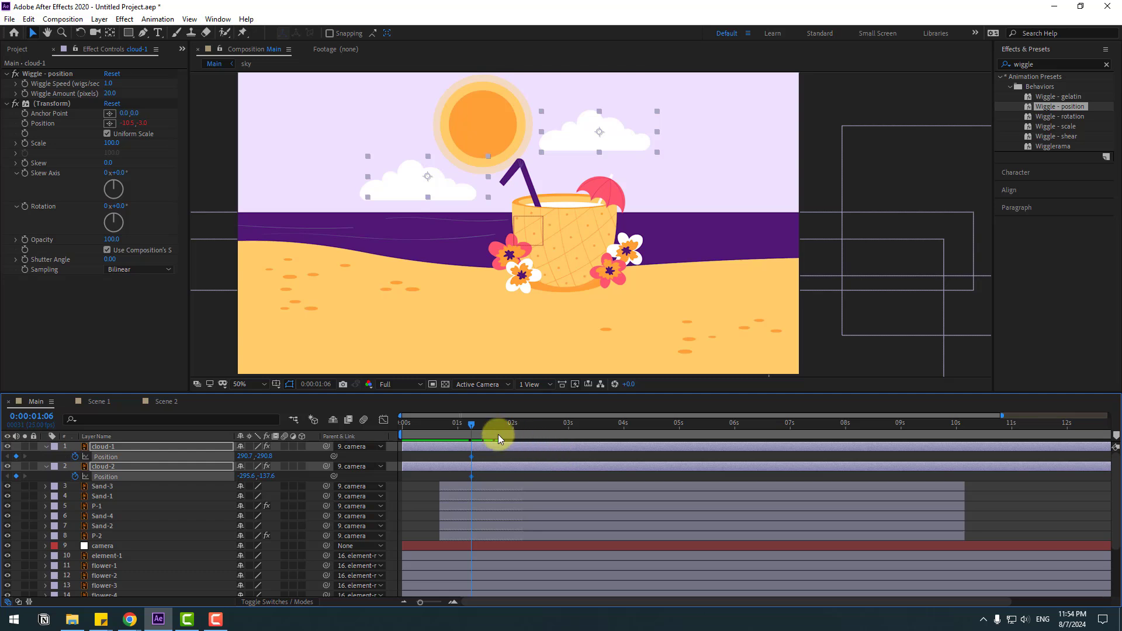
# - At 0:00:02:07, set Position to 3052.7, -290.8 for cloud-1 and 2124.4, -137.6 for cloud-2 so both clouds hover over the pyramids
pyautogui.moveTo(498, 438); pyautogui.dragTo(529, 430)
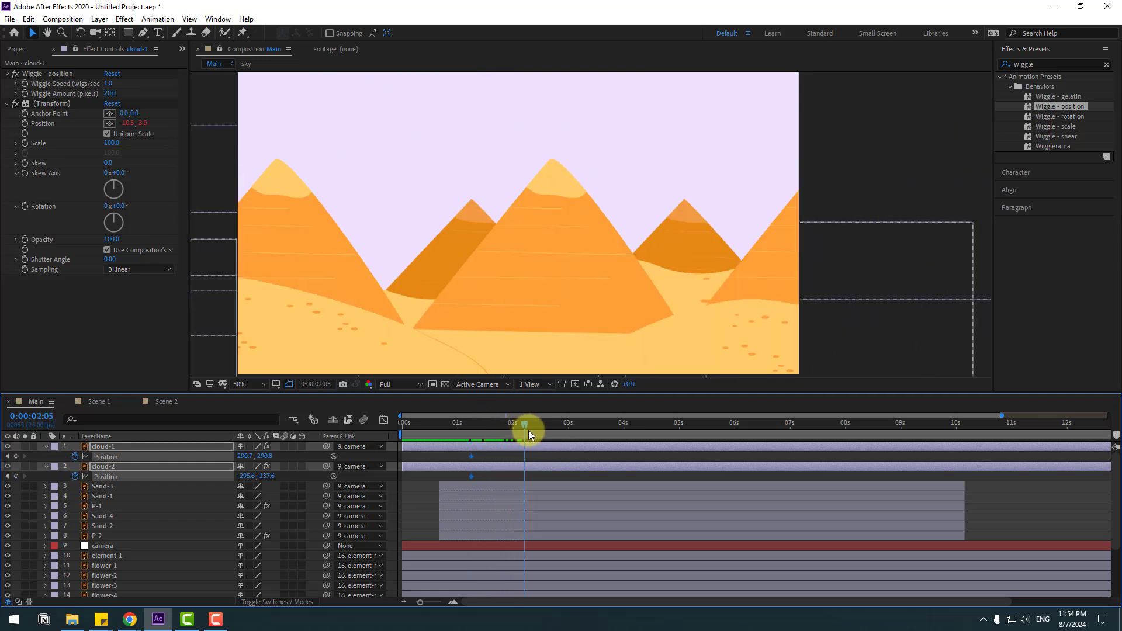
pyautogui.click(409, 506)
pyautogui.moveTo(244, 455); pyautogui.dragTo(414, 446)
pyautogui.moveTo(239, 475); pyautogui.dragTo(471, 476)
# - Apply Easy Ease to the clouds' Position keyframes, reshape their speed curves to peak near two seconds, and preview the motion
pyautogui.rightClick(471, 476)
pyautogui.moveTo(544, 468)
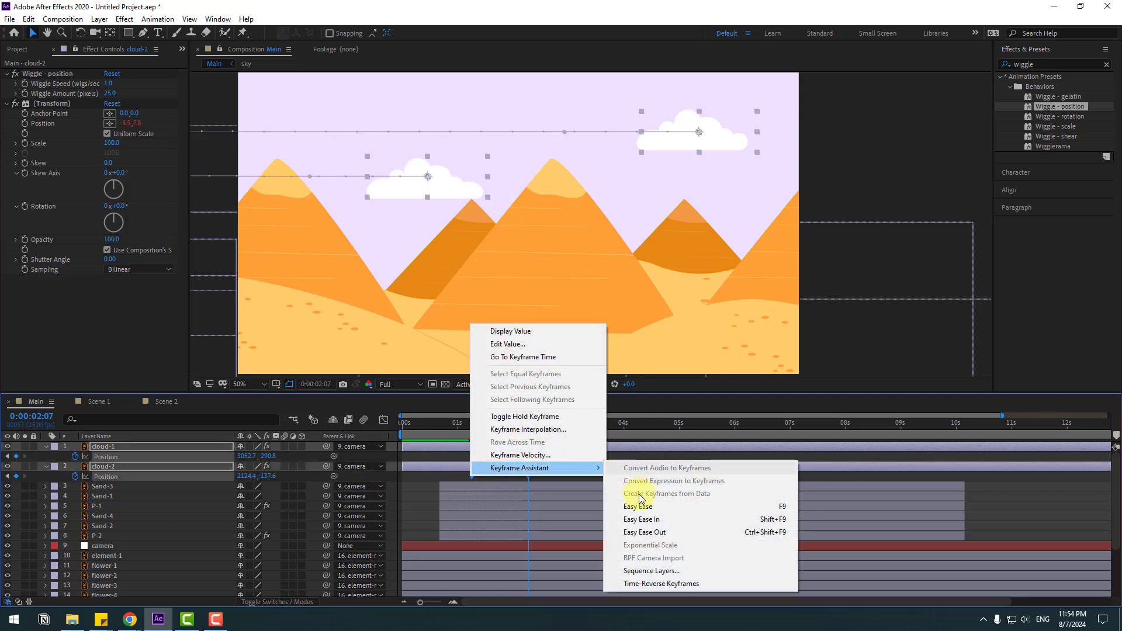
pyautogui.click(638, 506)
pyautogui.moveTo(440, 432); pyautogui.dragTo(512, 430)
pyautogui.hotkey('shift', 'F3')
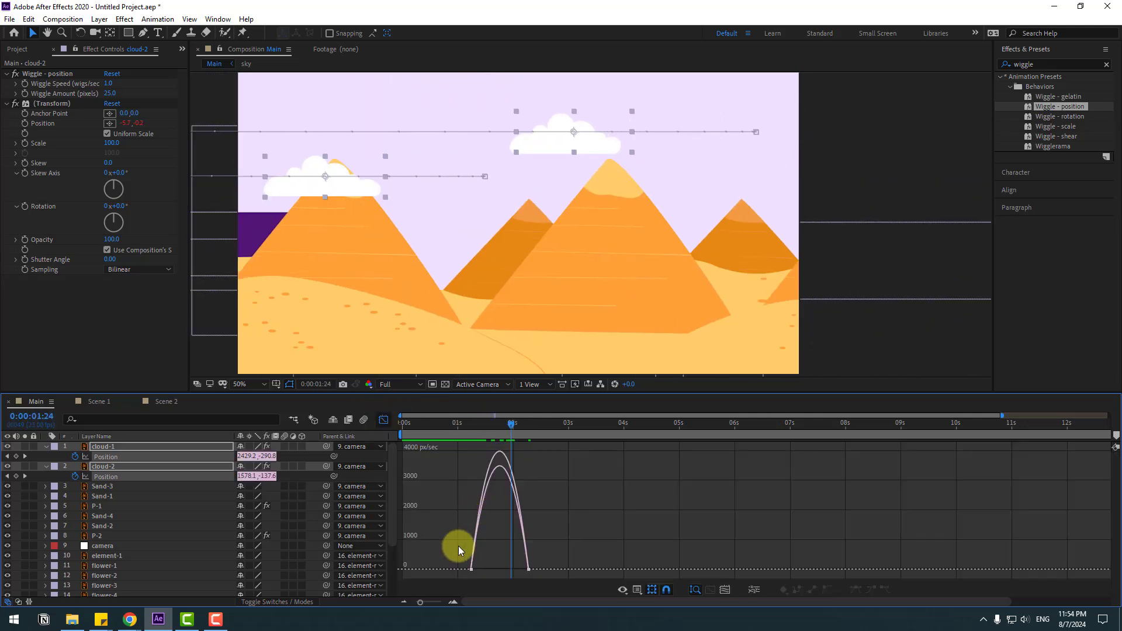
pyautogui.moveTo(482, 567); pyautogui.dragTo(490, 565)
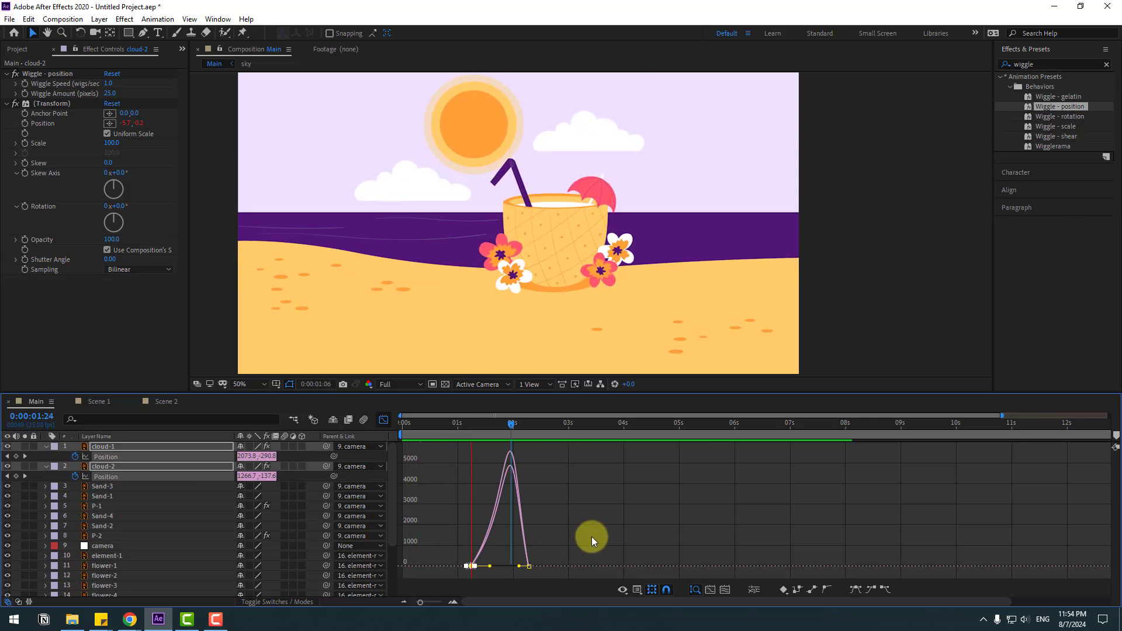
pyautogui.press('space')
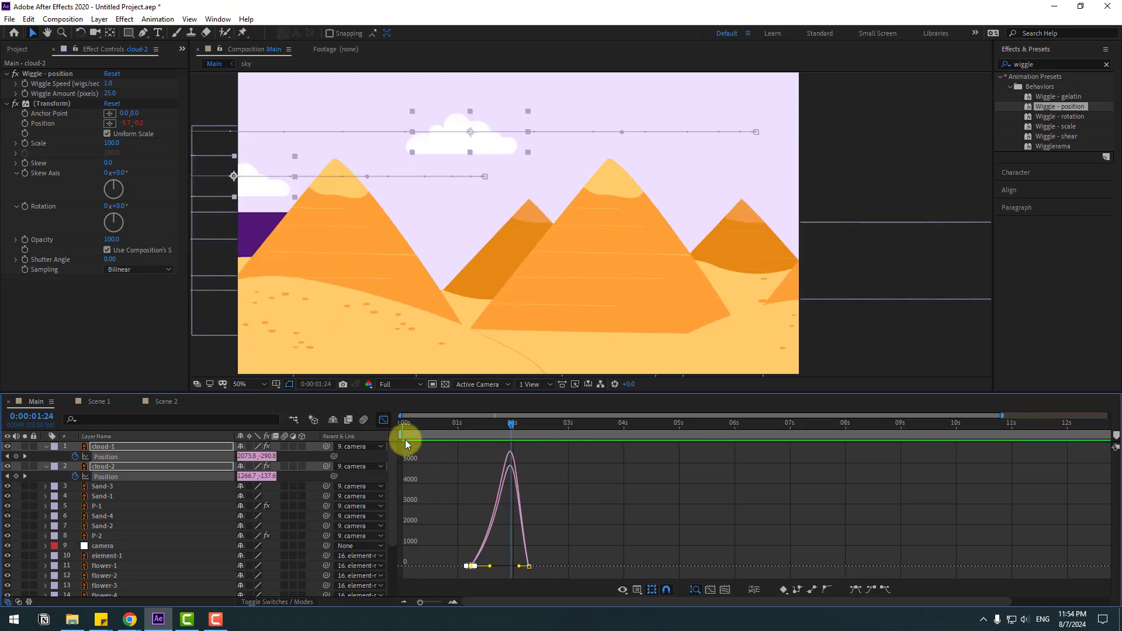
# - Delay the clouds' end Position keyframes to about 0:00:02:13, rebalance the easing of their speed curves, and preview the result
pyautogui.click(383, 420)
pyautogui.moveTo(529, 456); pyautogui.dragTo(542, 478)
pyautogui.click(384, 420)
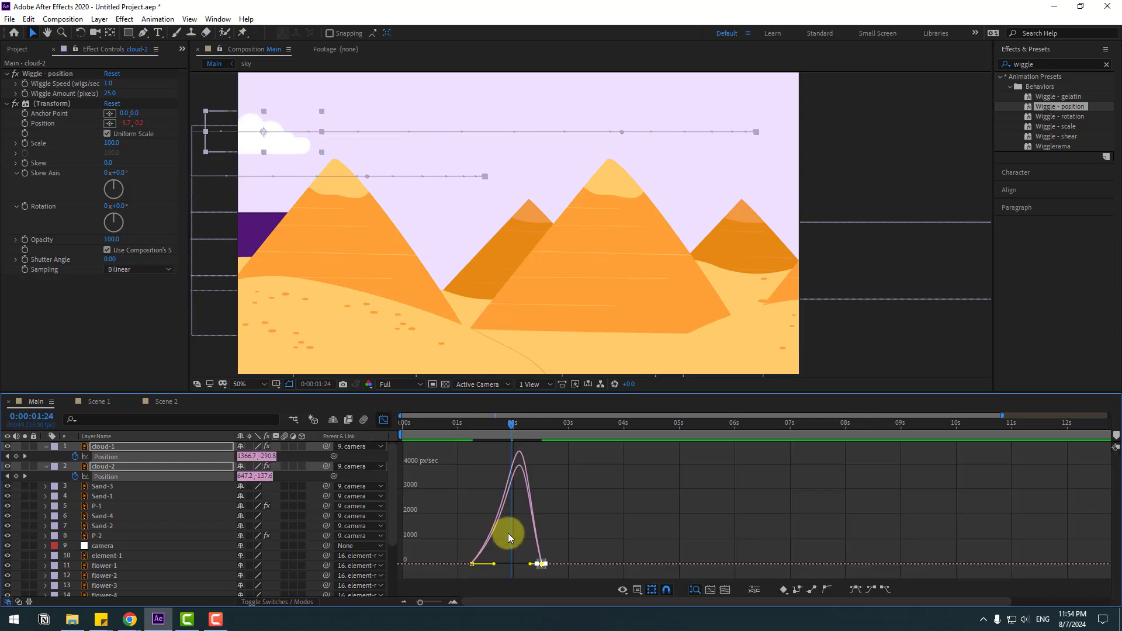
pyautogui.moveTo(573, 548); pyautogui.dragTo(524, 581)
pyautogui.press('F9')
pyautogui.press('space')
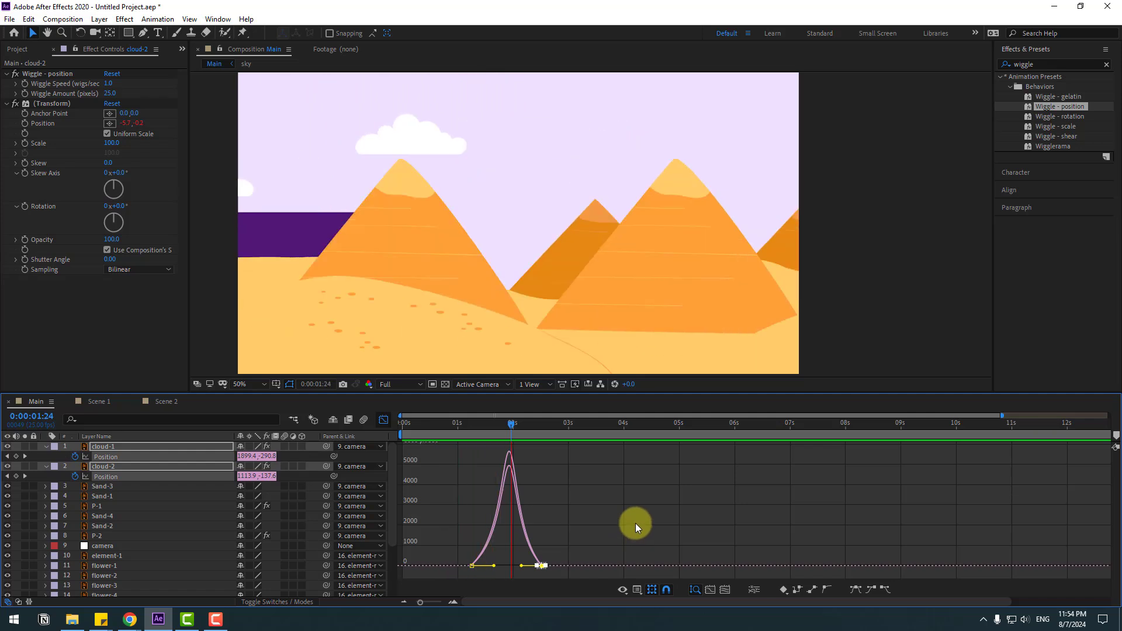
pyautogui.hotkey('shift', 'F3')
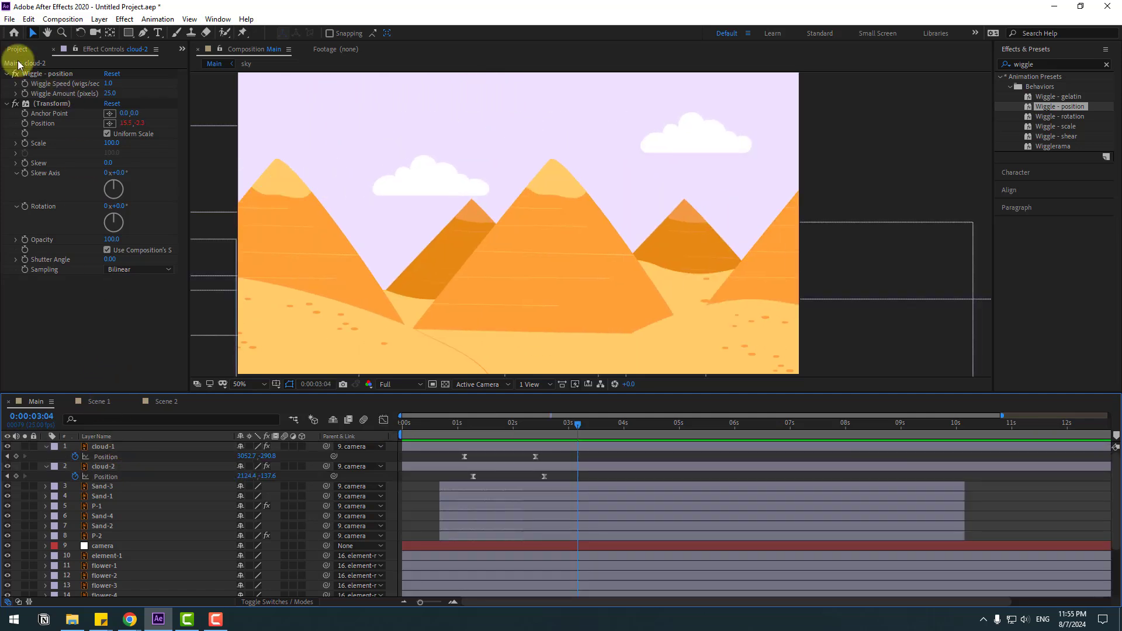
# - Add the Scene 3 composition as the top layer of Main, shift the woman to the right, and start the layer at 0:00:03:04
pyautogui.click(17, 49)
pyautogui.click(33, 210)
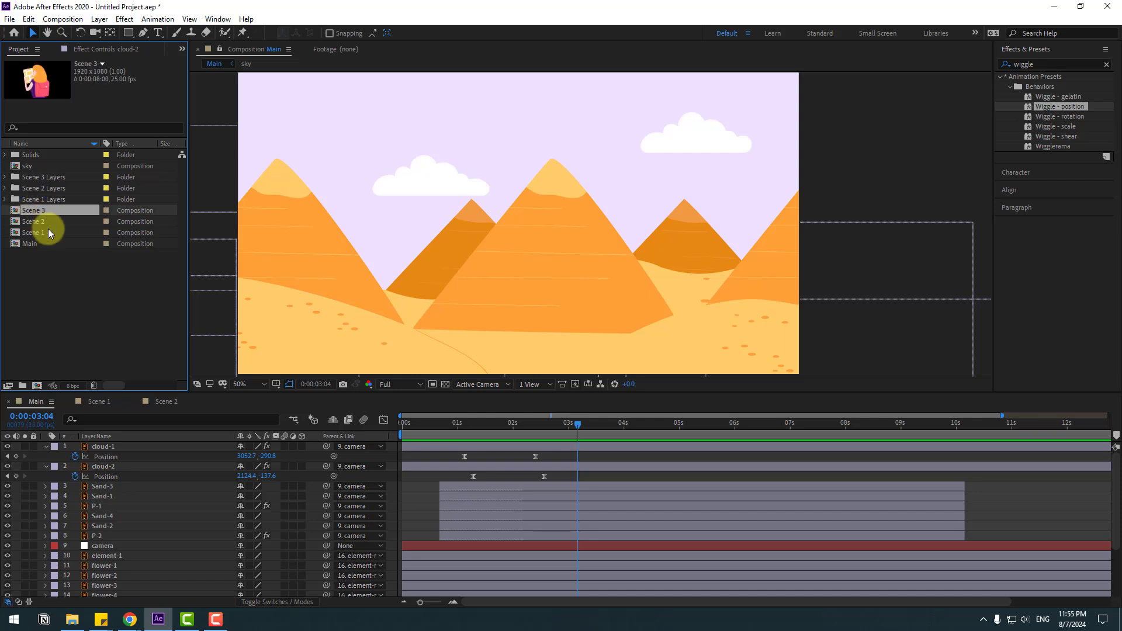
pyautogui.moveTo(34, 215); pyautogui.dragTo(101, 447)
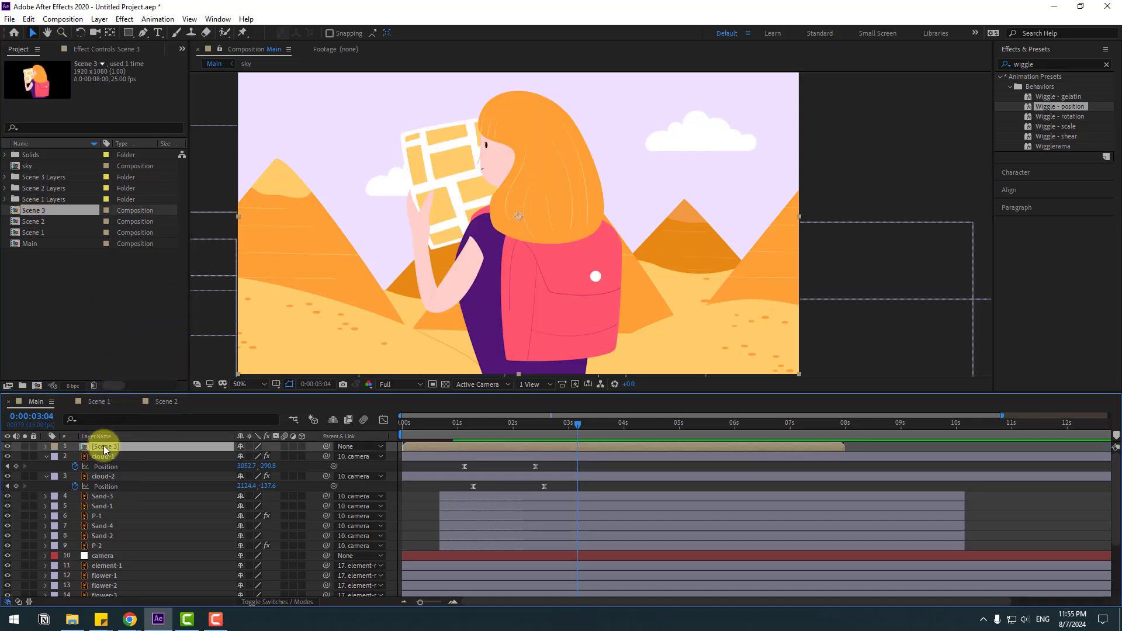
pyautogui.click(506, 282)
pyautogui.moveTo(505, 281); pyautogui.dragTo(637, 293)
pyautogui.moveTo(413, 451); pyautogui.dragTo(588, 452)
# - Keyframe Scene 3's Position at 2328, 646 at 0:00:03:04 and 1447, 646 at 0:00:03:24 so the woman slides into frame
pyautogui.press('p')
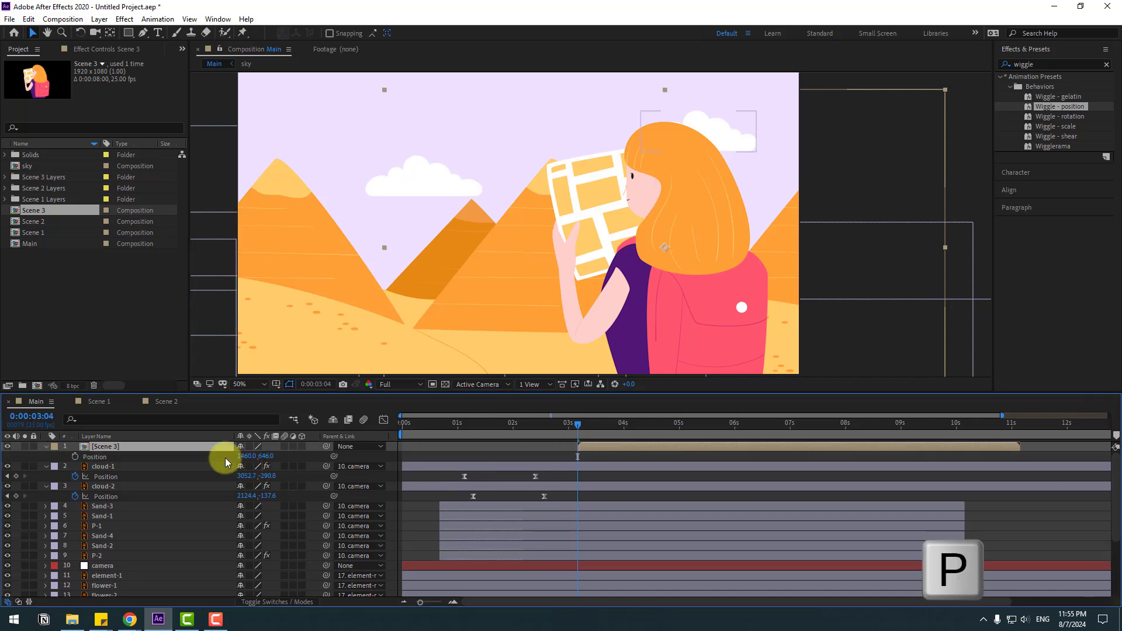
pyautogui.moveTo(245, 456); pyautogui.dragTo(728, 432)
pyautogui.click(75, 457)
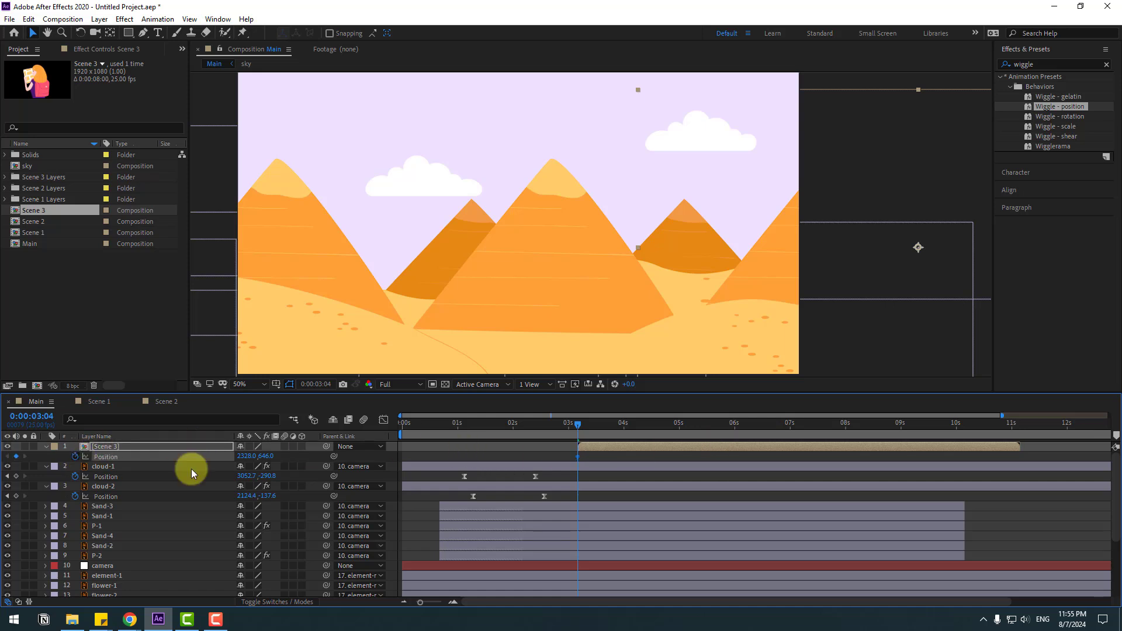
pyautogui.moveTo(587, 431); pyautogui.dragTo(623, 433)
pyautogui.moveTo(246, 455); pyautogui.dragTo(105, 493)
pyautogui.click(402, 496)
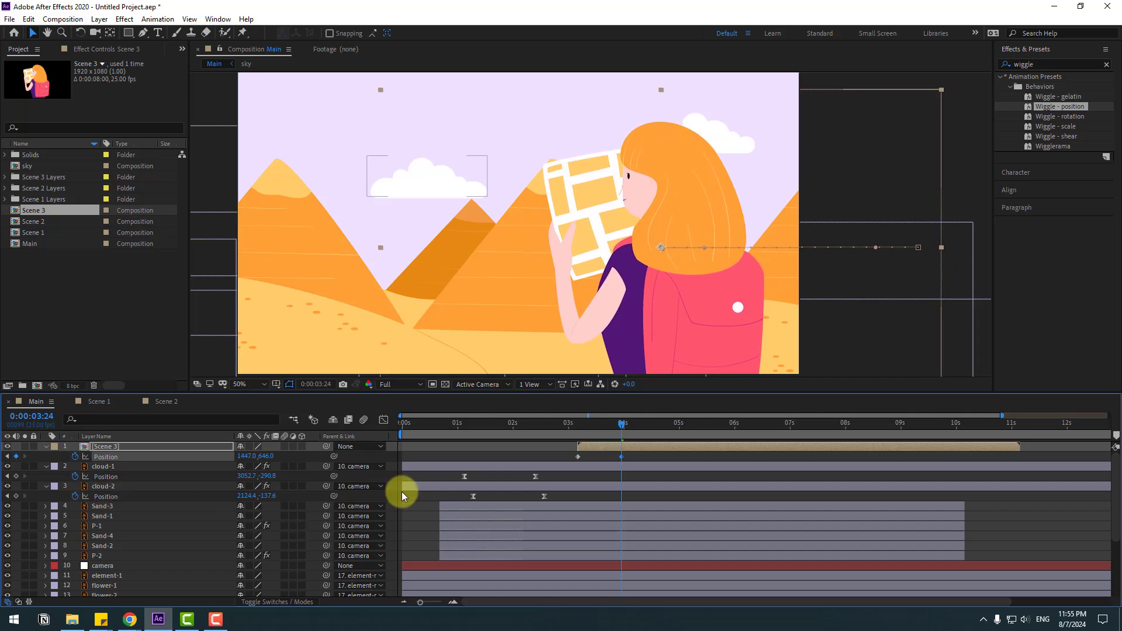
# - Start the walking bounce of Scene 3 with a raised Position keyframe at 0:00:03:07 and a lowered one at 0:00:03:10
pyautogui.moveTo(401, 433); pyautogui.dragTo(573, 434)
pyautogui.click(573, 426)
pyautogui.press('=')
pyautogui.press('=')
pyautogui.press('=')
pyautogui.press('=')
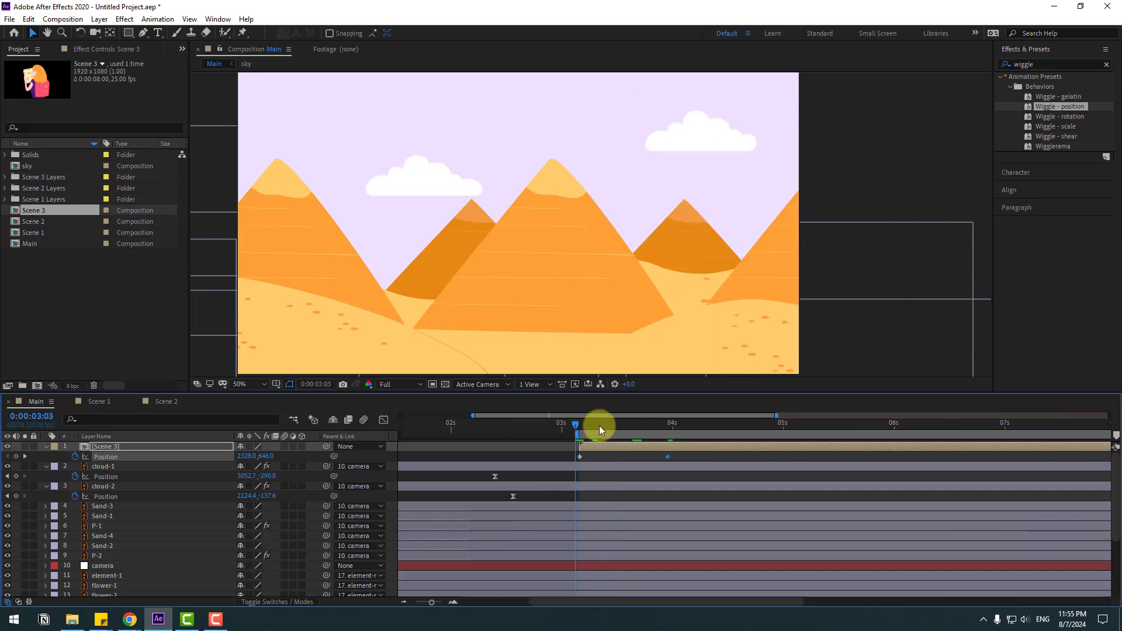
pyautogui.press(',')
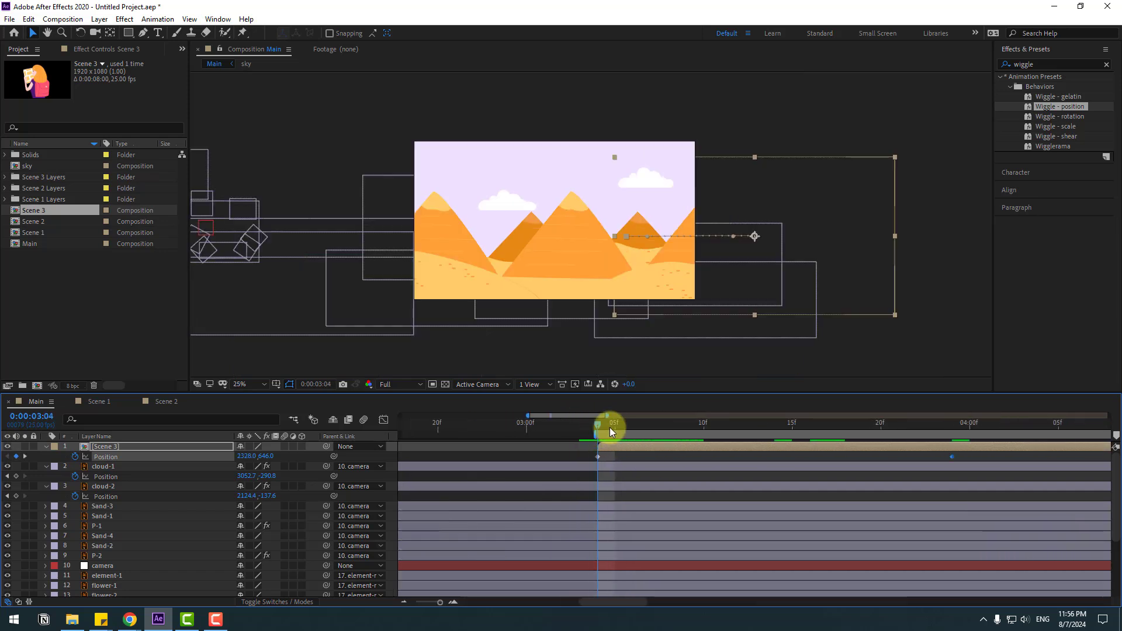
pyautogui.press('pagedown')
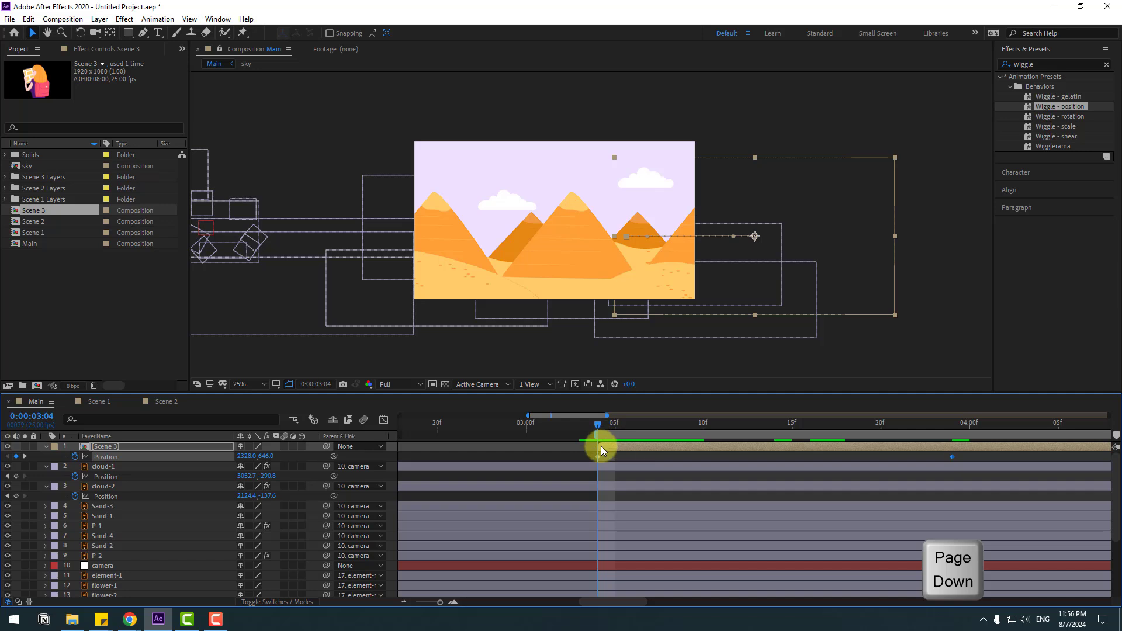
pyautogui.press('pagedown')
pyautogui.press('pagedown')
pyautogui.press('pagedown')
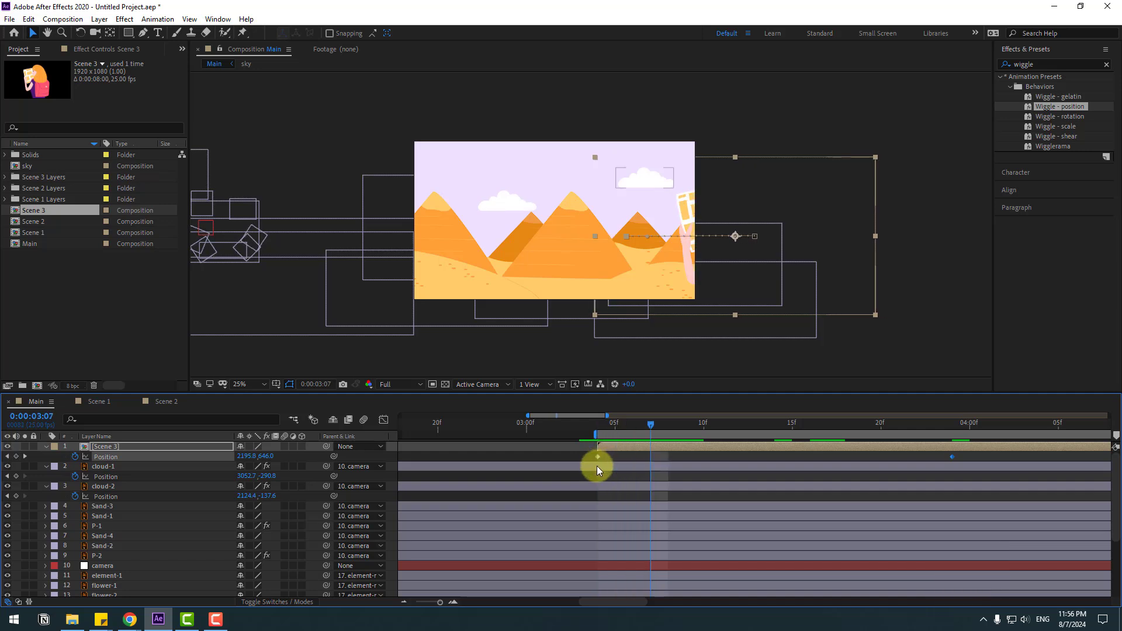
pyautogui.hotkey('shift', 'Up')
pyautogui.press('pagedown')
pyautogui.press('pagedown')
pyautogui.press('pagedown')
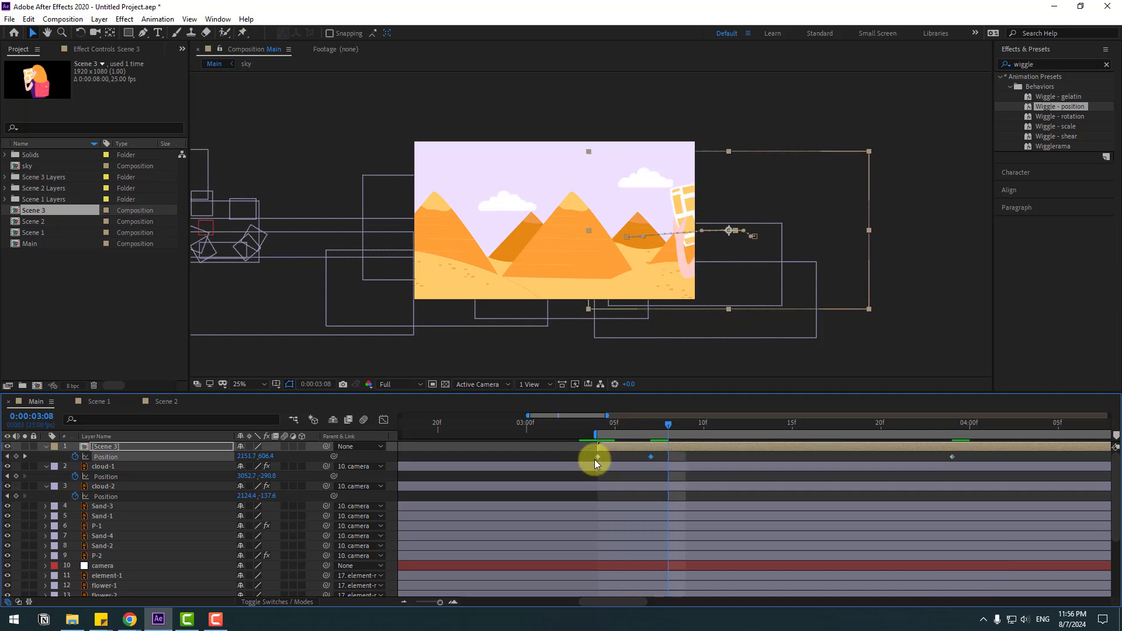
pyautogui.hotkey('shift', 'Down')
# - Continue the bounce of Scene 3 with a raised Position keyframe at 0:00:03:13 and a lowered one at 0:00:03:16
pyautogui.press('-')
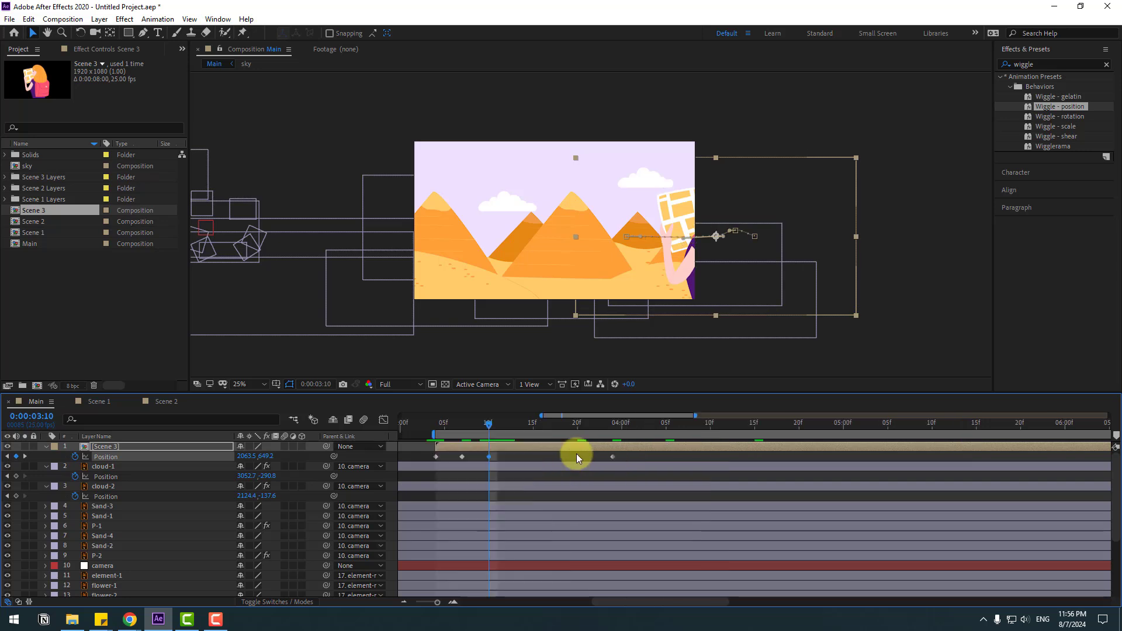
pyautogui.press('pagedown')
pyautogui.press('pagedown')
pyautogui.press('pagedown')
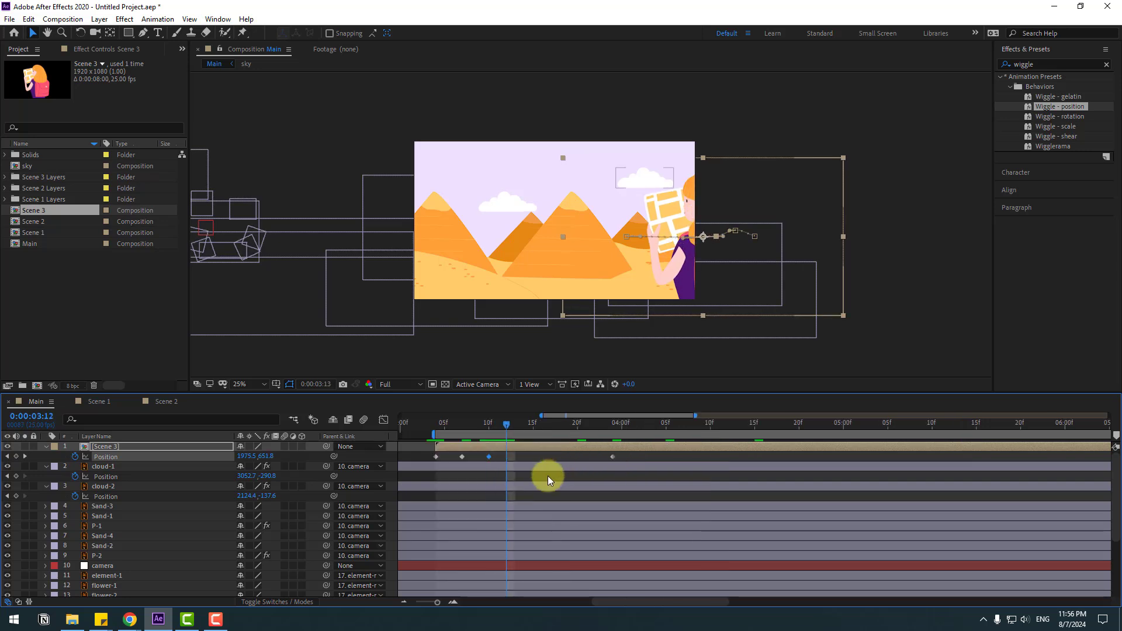
pyautogui.hotkey('shift', 'Left')
pyautogui.press('pagedown')
pyautogui.press('pagedown')
pyautogui.press('pagedown')
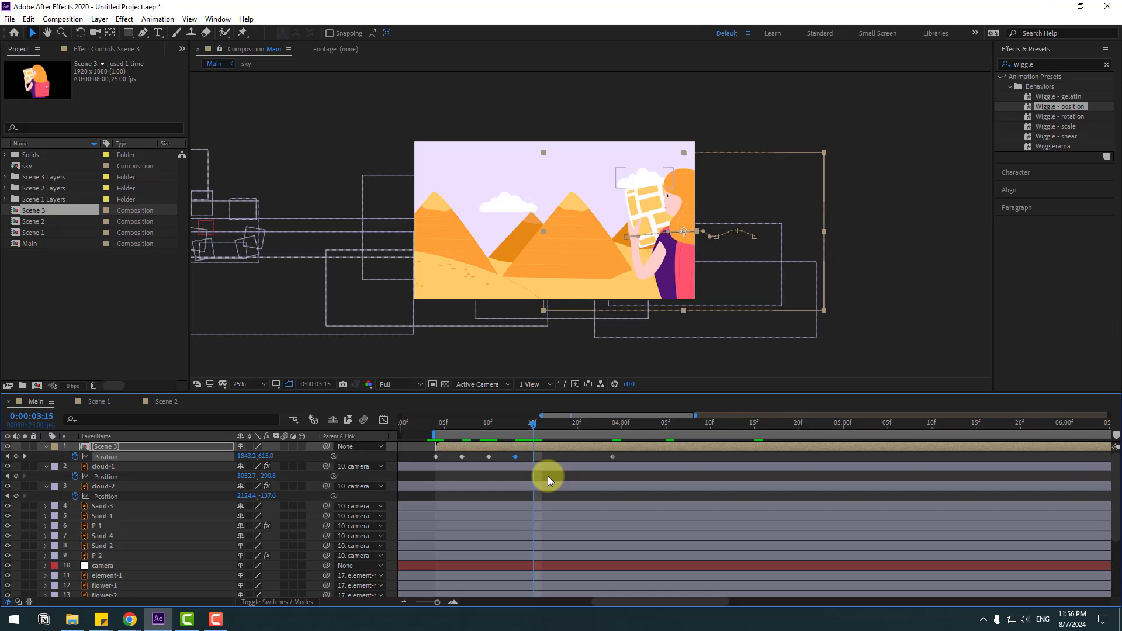
pyautogui.hotkey('shift', 'Left')
pyautogui.hotkey('shift', 'Down')
# - Extend the bounce of Scene 3 with a raised Position keyframe at 0:00:03:19 and a lowered one at 0:00:03:21
pyautogui.press('pagedown')
pyautogui.press('pagedown')
pyautogui.press('pagedown')
pyautogui.hotkey('shift', 'Left')
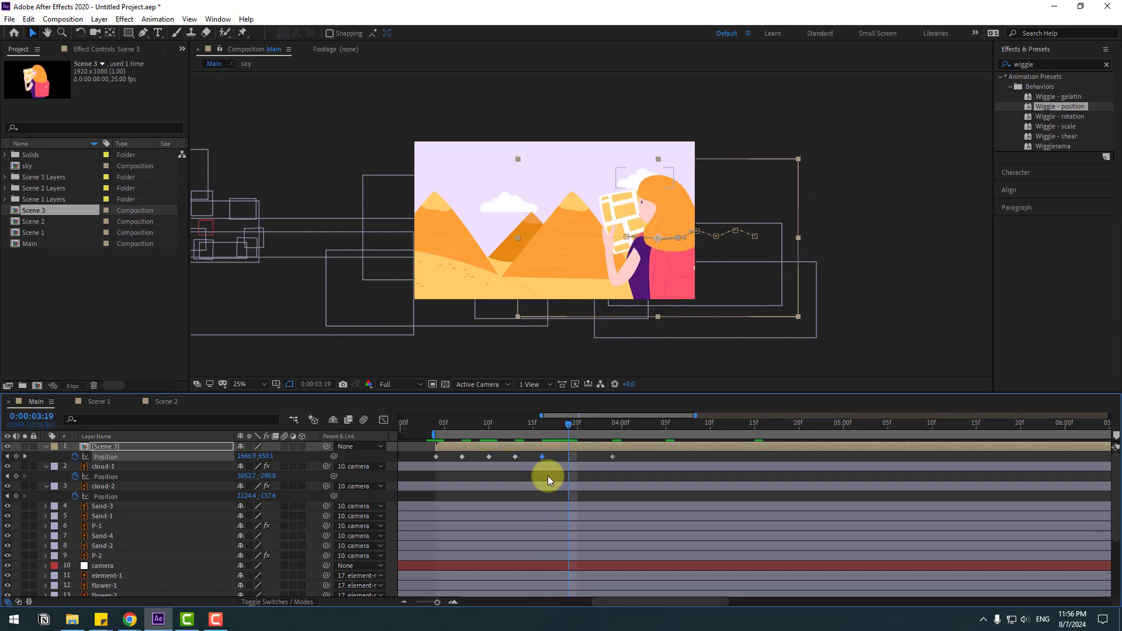
pyautogui.hotkey('shift', 'Up')
pyautogui.press('pagedown')
pyautogui.press('pagedown')
pyautogui.hotkey('shift', 'Left')
pyautogui.hotkey('shift', 'Down')
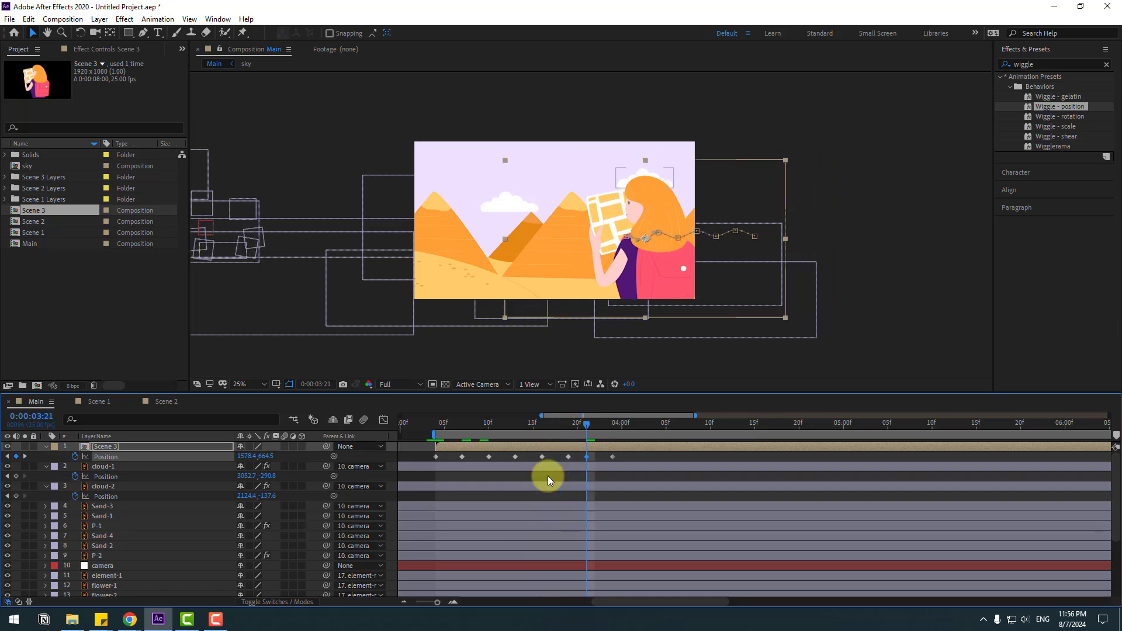
# - Raise Scene 3's final Position keyframe at 0:00:03:24 to 1447, 626 and preview the bounce
pyautogui.press('pagedown')
pyautogui.press('pagedown')
pyautogui.press('pagedown')
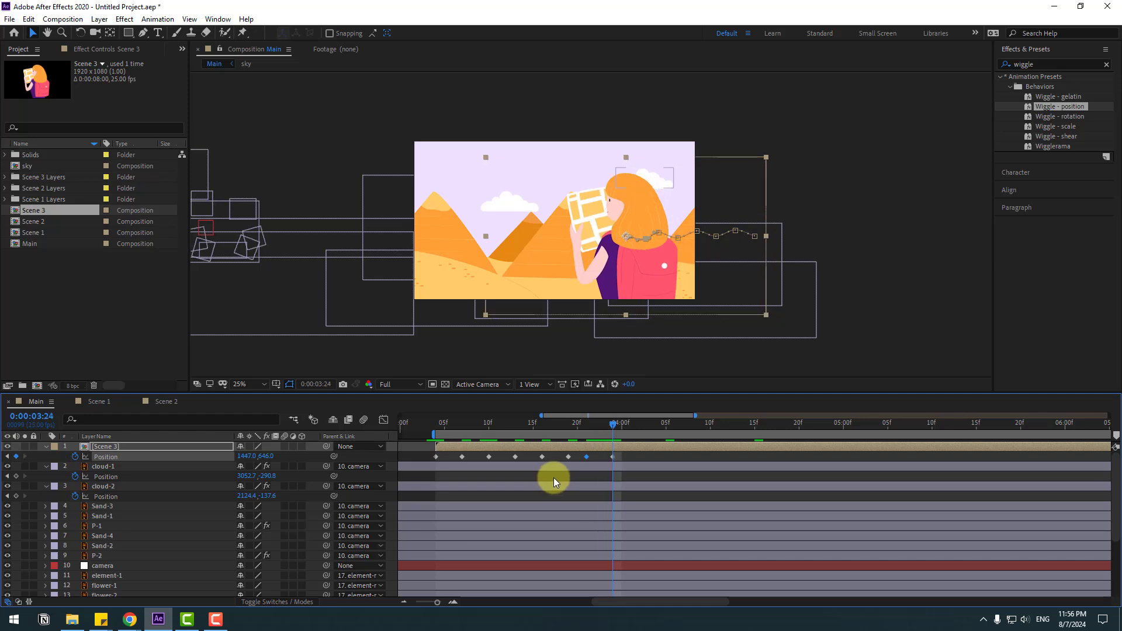
pyautogui.press('Up')
pyautogui.press('Up')
pyautogui.press('Up')
pyautogui.press('Up')
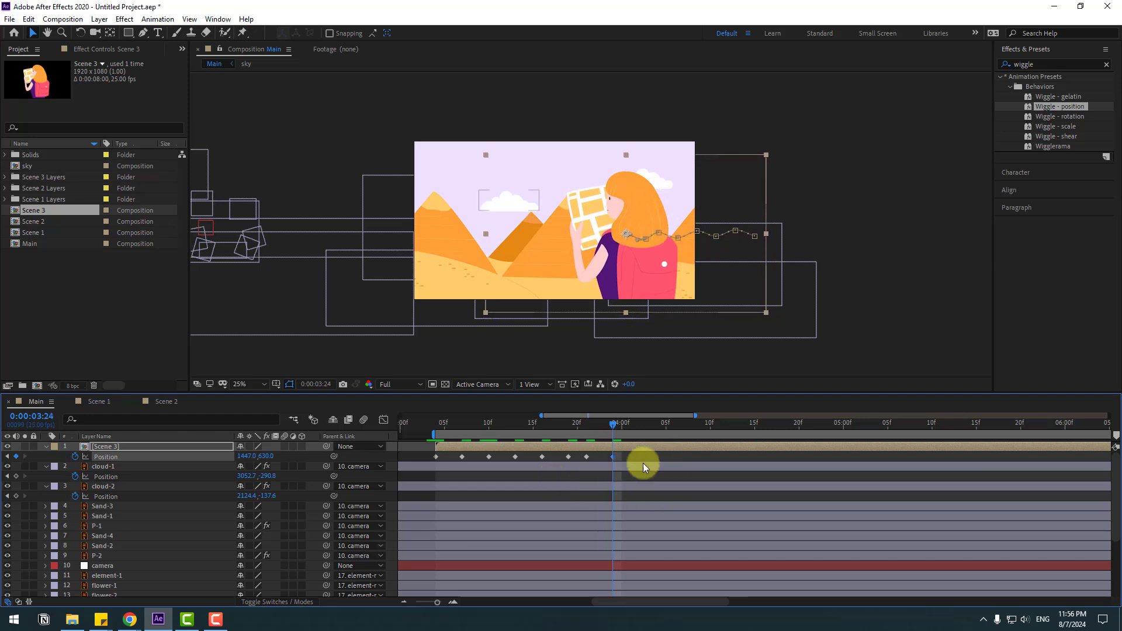
pyautogui.hscroll(-3, 555, 486)
pyautogui.press('Up')
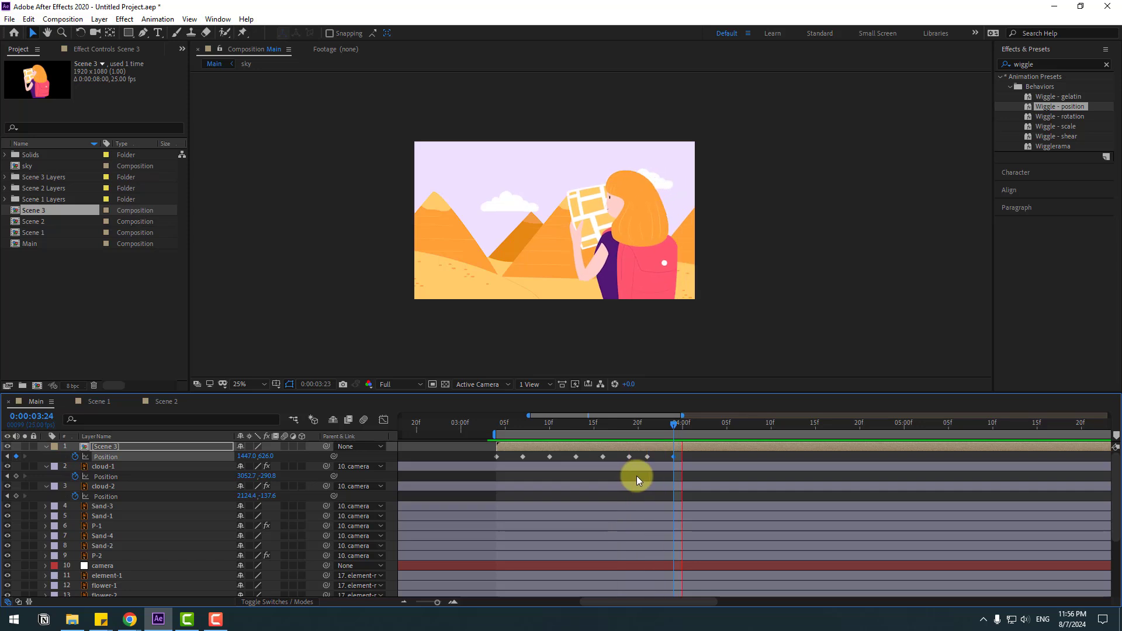
# - Stretch all of Scene 3's Position keyframes proportionally so the last one falls at about 0:00:04:06, and preview the slower walk
pyautogui.moveTo(687, 451); pyautogui.dragTo(487, 467)
pyautogui.moveTo(674, 458); pyautogui.dragTo(735, 457)
pyautogui.press('space')
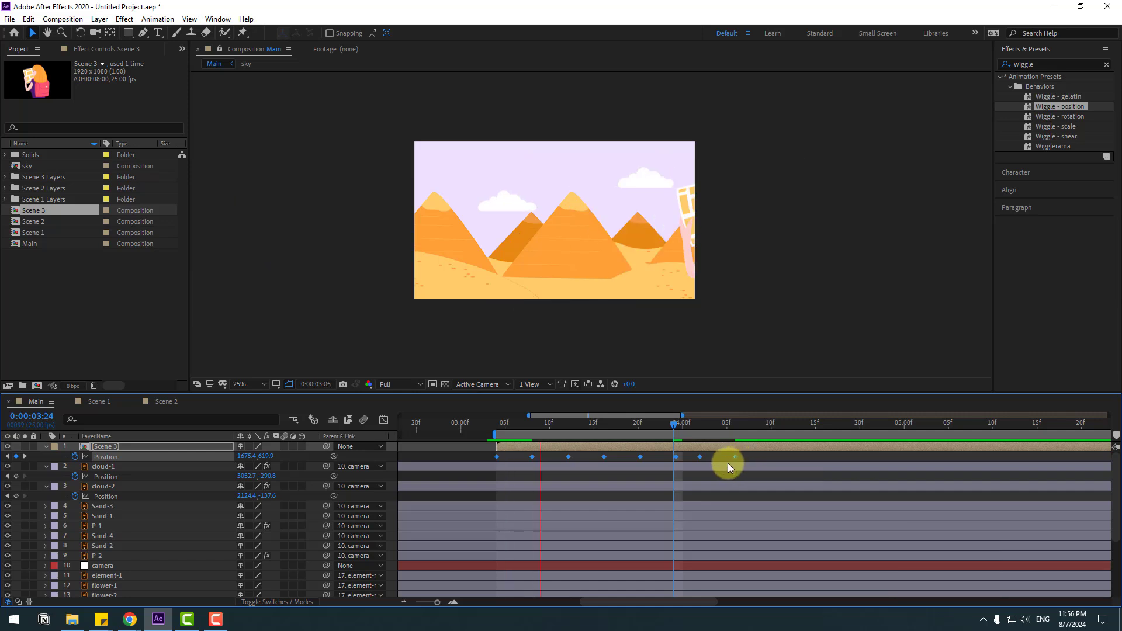
pyautogui.press('space')
pyautogui.press('space')
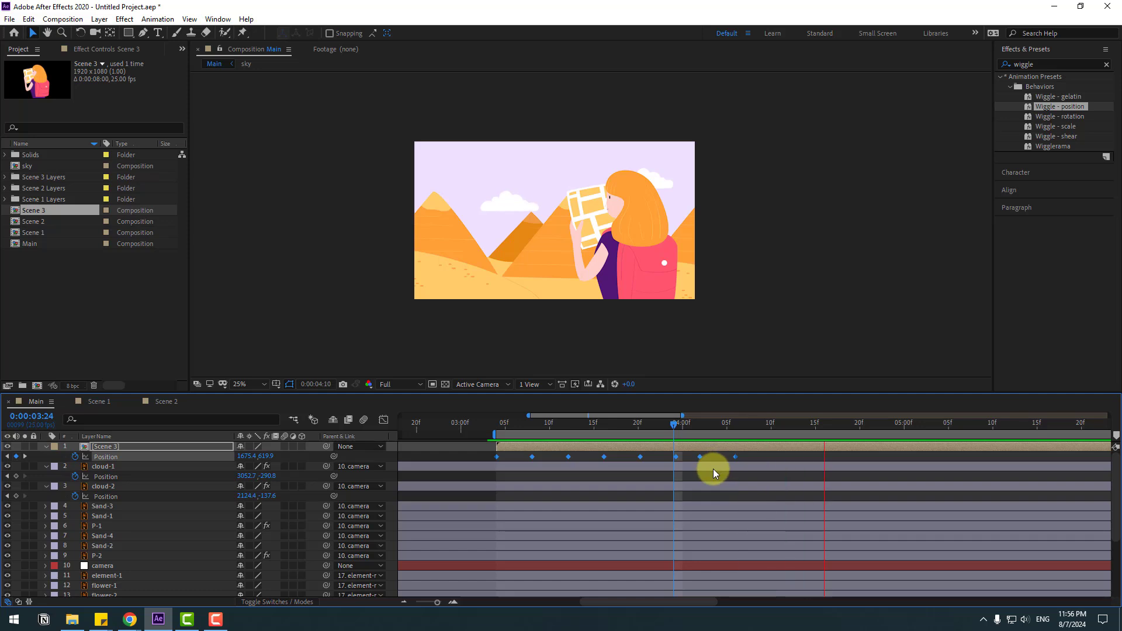
# - Open the Scene 3 composition and parent its hand and bag layers to the body layer
pyautogui.moveTo(510, 425); pyautogui.dragTo(496, 425)
pyautogui.click(82, 444)
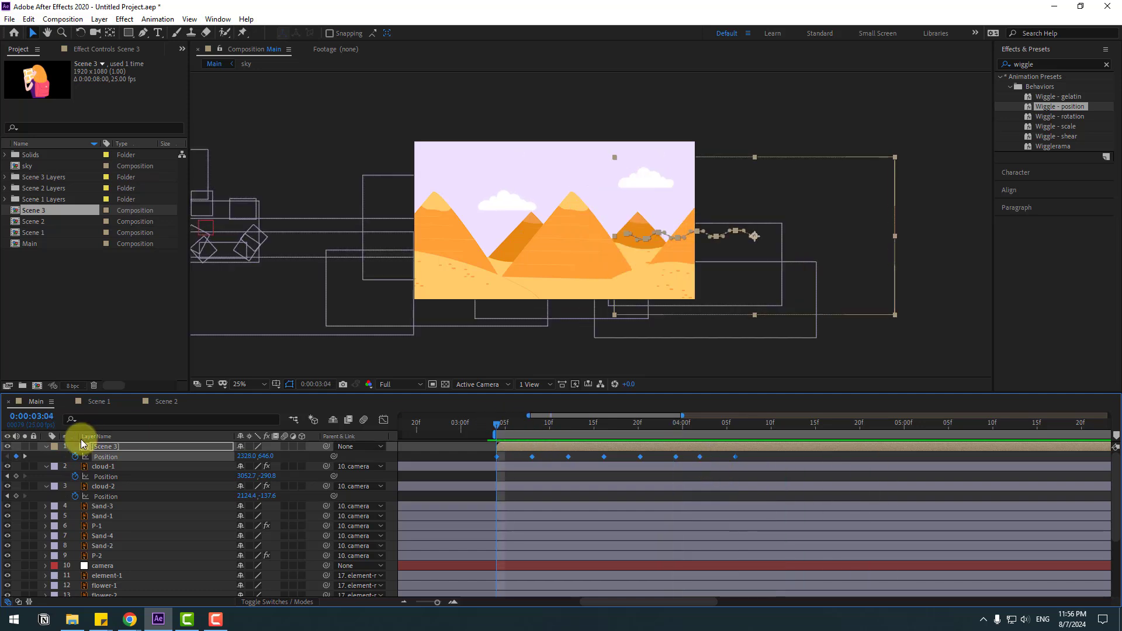
pyautogui.doubleClick(101, 449)
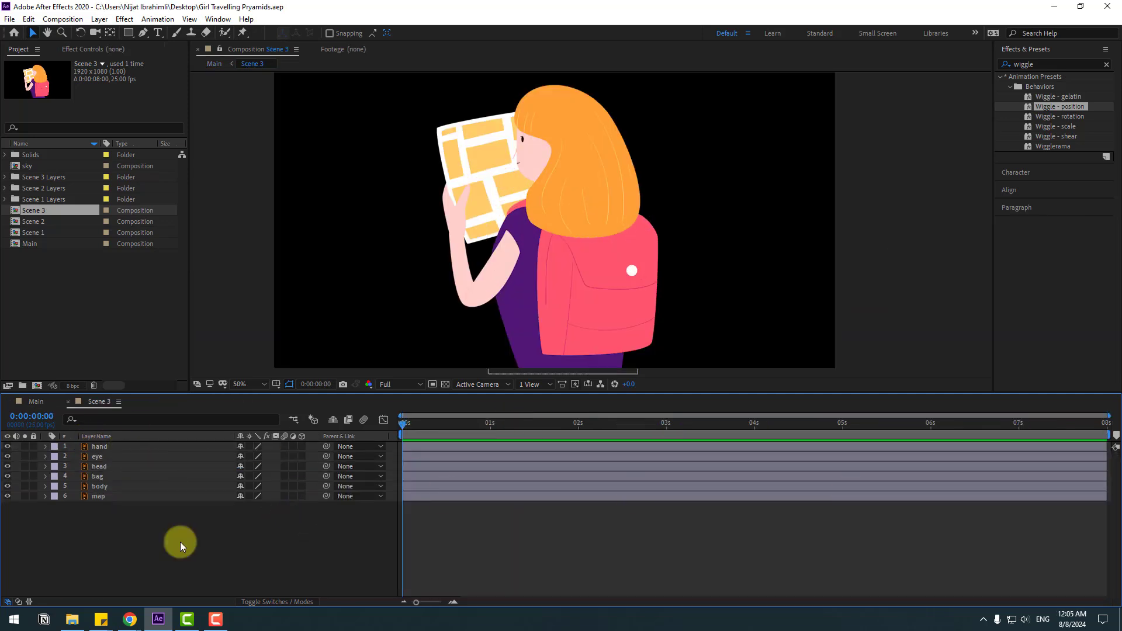
pyautogui.click(103, 449)
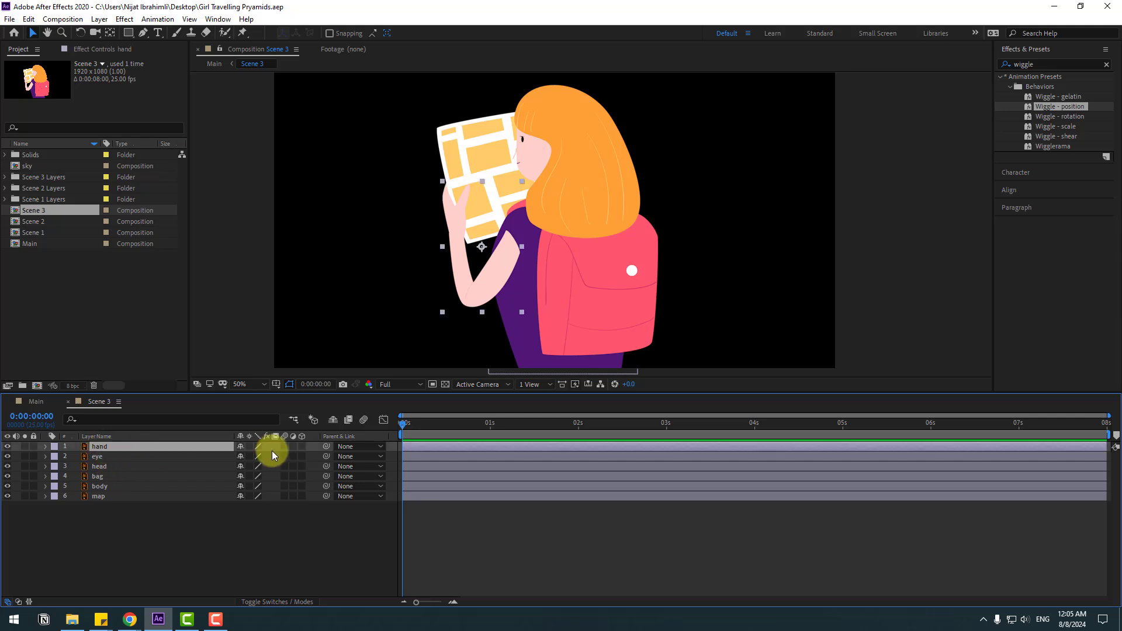
pyautogui.moveTo(327, 446); pyautogui.dragTo(102, 486)
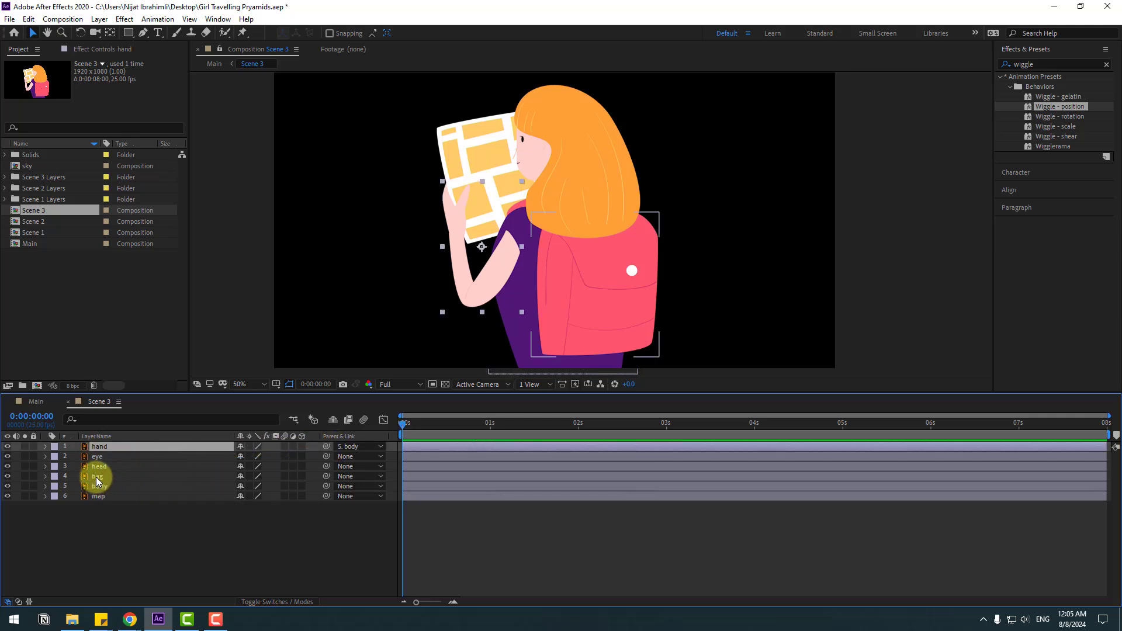
pyautogui.click(96, 476)
pyautogui.moveTo(324, 476); pyautogui.dragTo(101, 485)
# - Parent the eye layer to head, the head layer to body and the map layer to hand
pyautogui.click(101, 461)
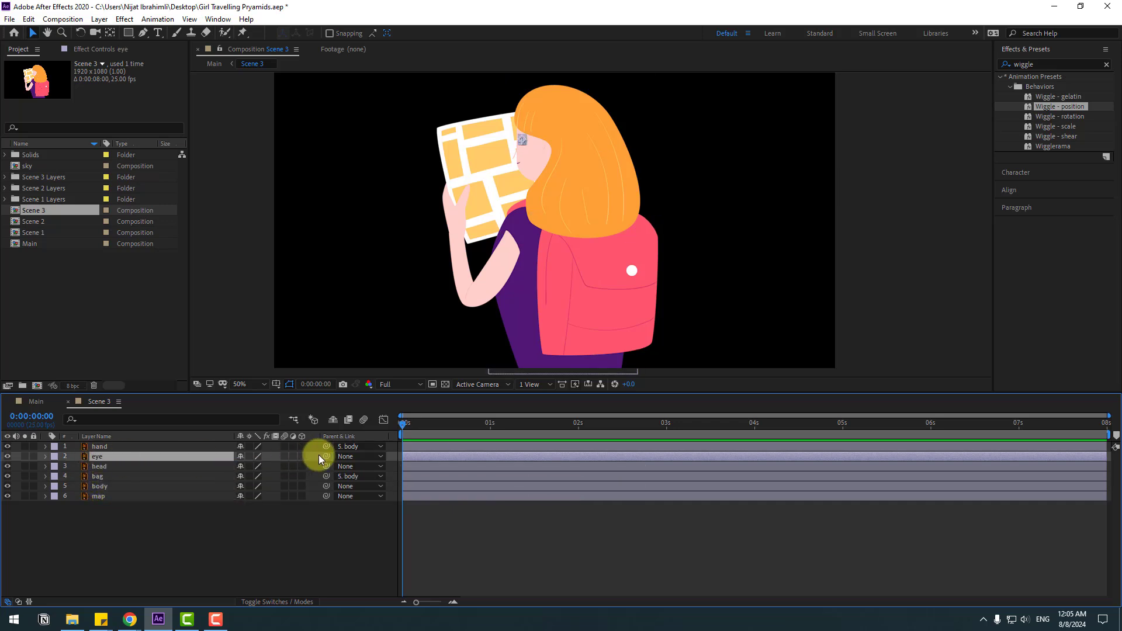
pyautogui.moveTo(109, 459); pyautogui.dragTo(101, 468)
pyautogui.click(100, 468)
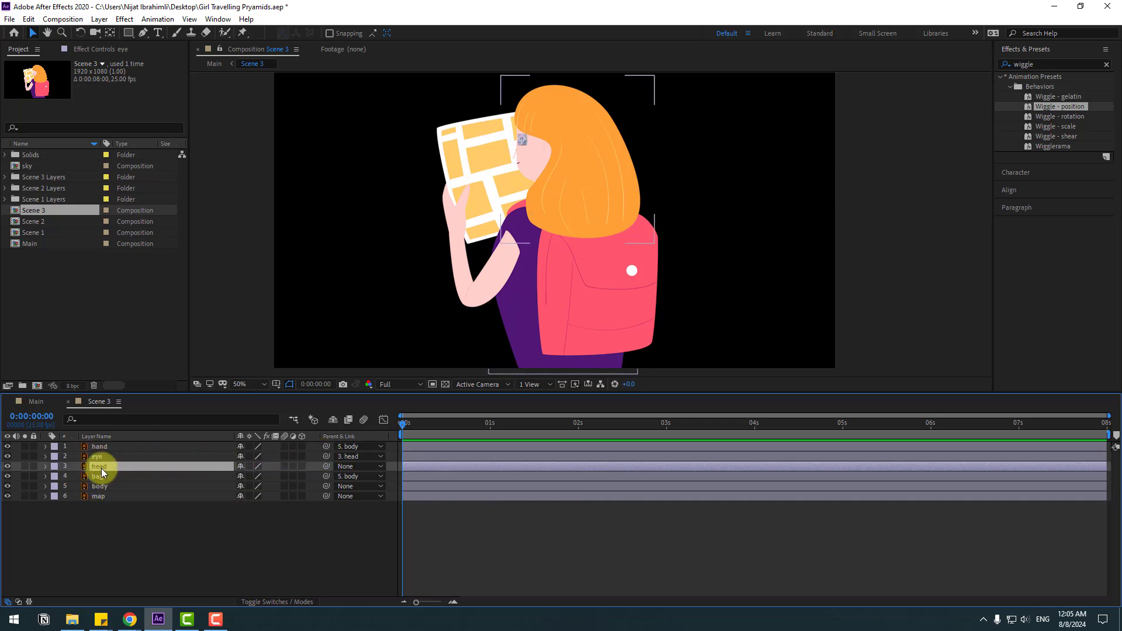
pyautogui.moveTo(326, 465); pyautogui.dragTo(96, 486)
pyautogui.click(110, 496)
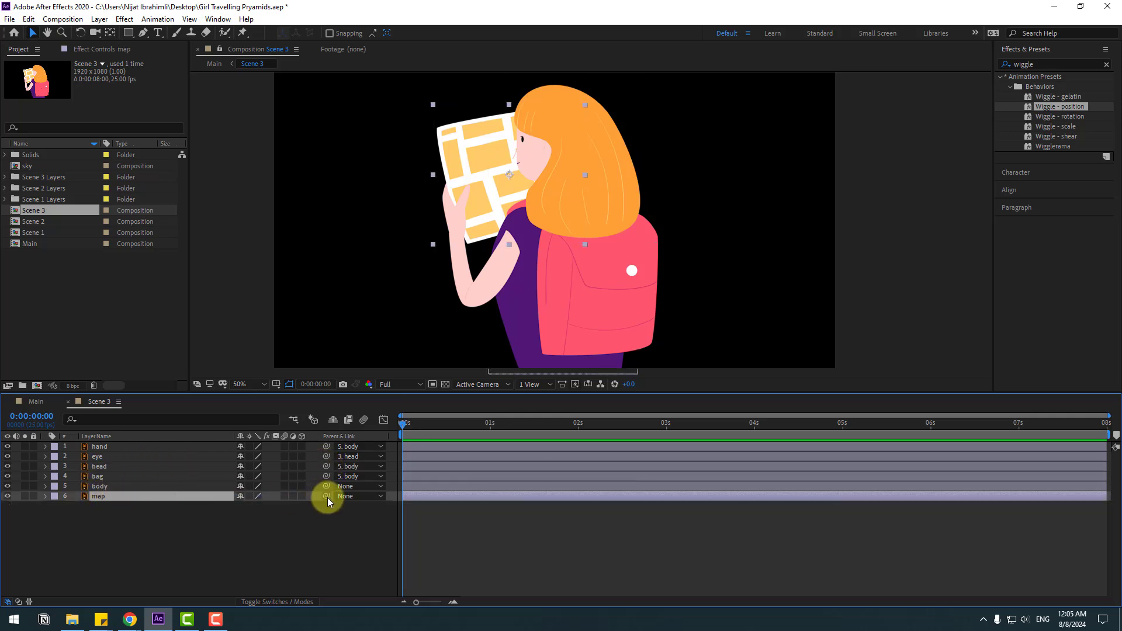
pyautogui.moveTo(326, 495); pyautogui.dragTo(94, 447)
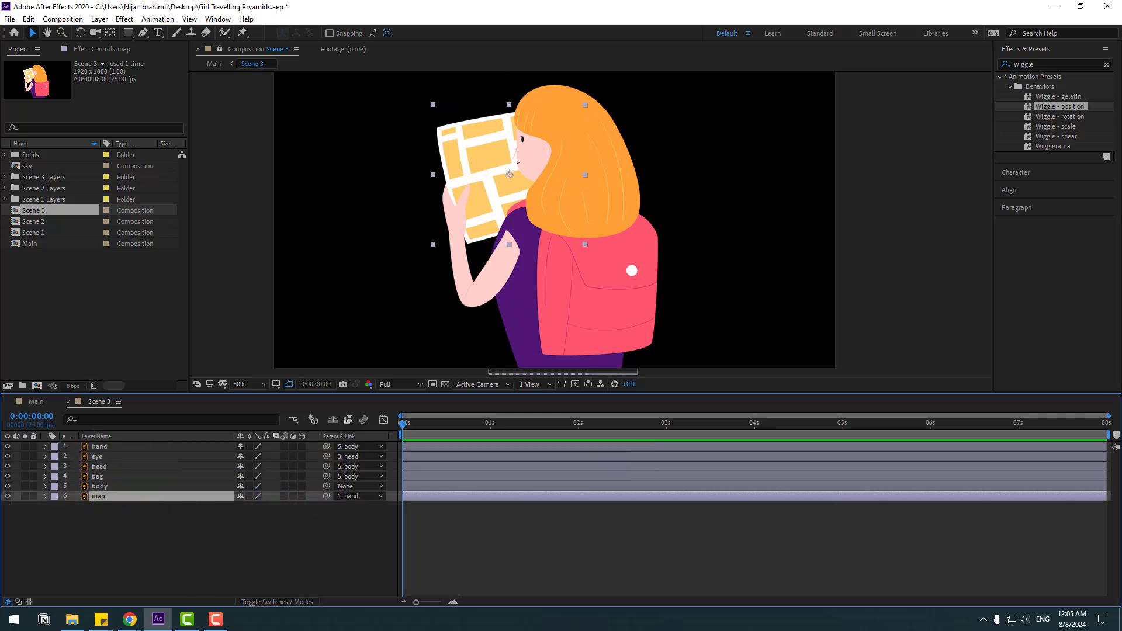
pyautogui.click(168, 570)
# - Begin an eye blink with a Scale keyframe at about 0:00:00:03 and one of 100, 5% at 0:00:00:06
pyautogui.click(515, 457)
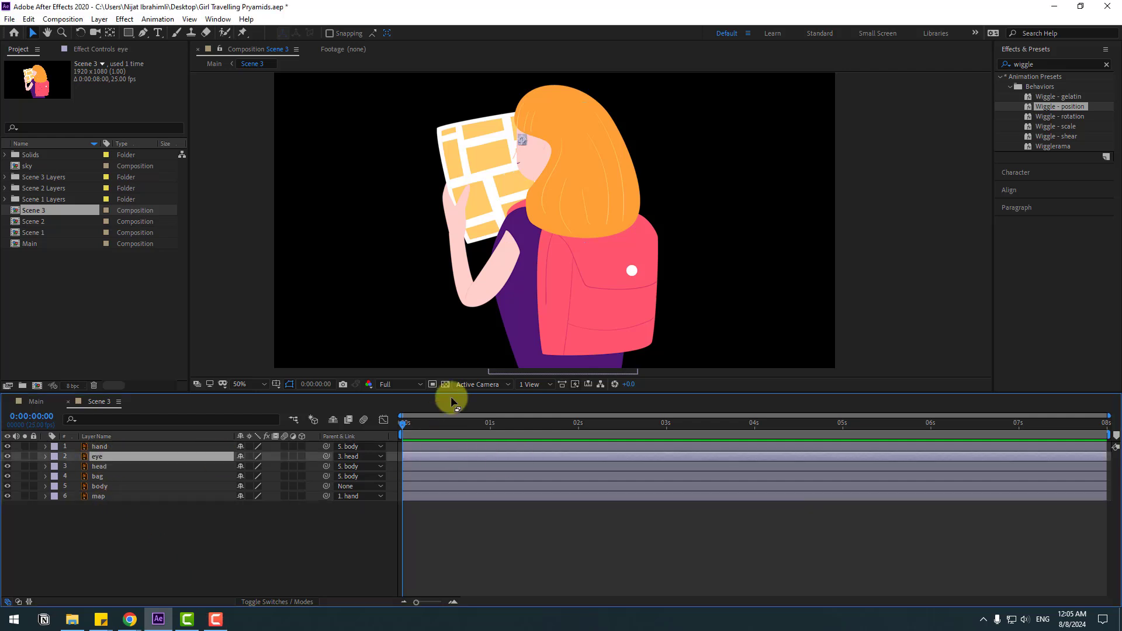
pyautogui.scroll(4, 515, 170)
pyautogui.press('s')
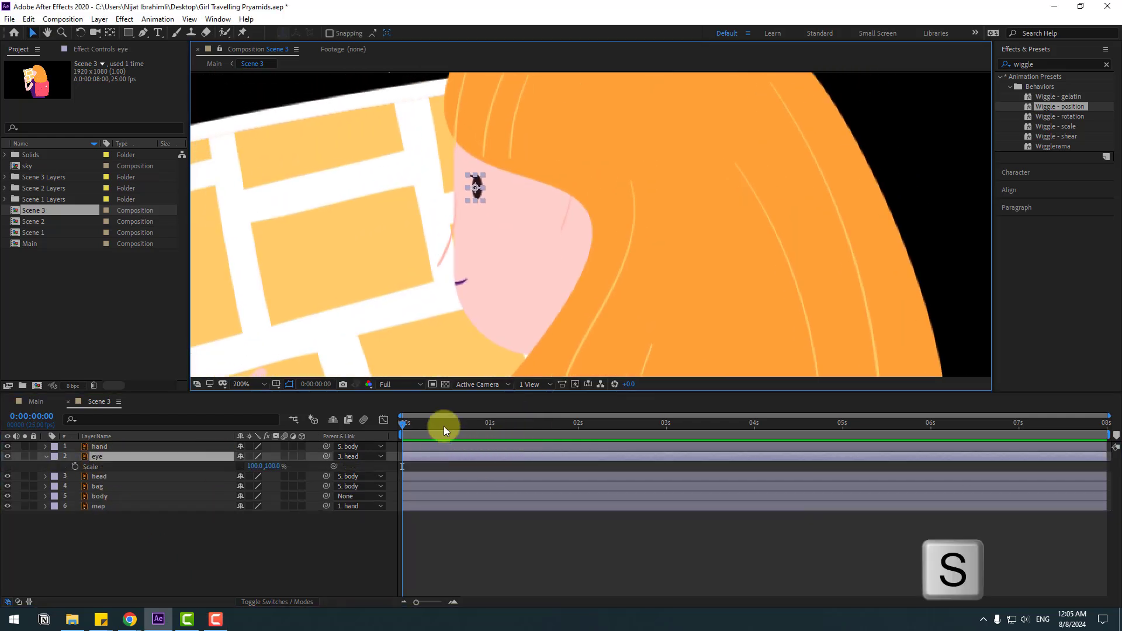
pyautogui.click(412, 421)
pyautogui.click(75, 466)
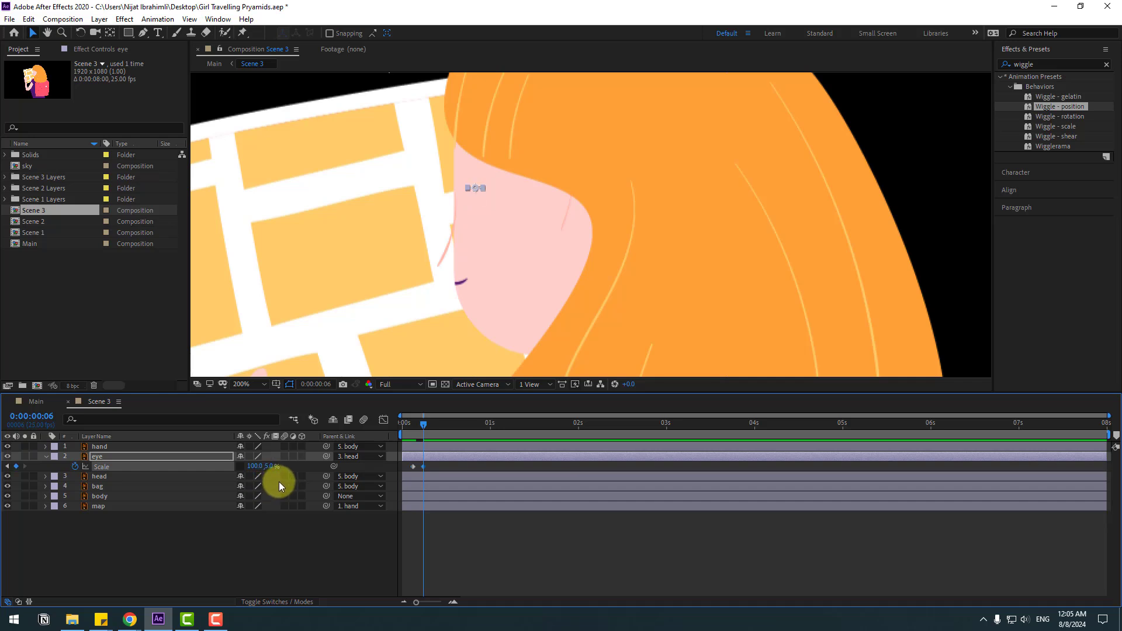
# - Reopen the eye with a Scale keyframe of 100, 100% at 0:00:00:09
pyautogui.press('pagedown')
pyautogui.press('pagedown')
pyautogui.press('pagedown')
pyautogui.write('100')
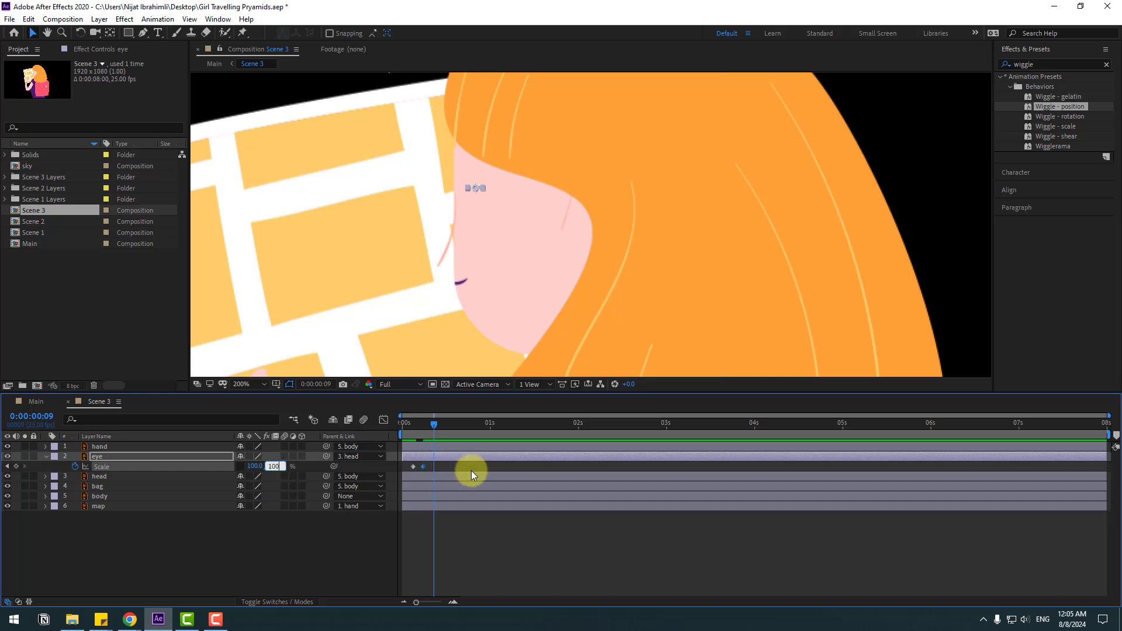
pyautogui.press('Return')
# - Apply Easy Ease to the eye's three Scale keyframes
pyautogui.moveTo(446, 467); pyautogui.dragTo(409, 470)
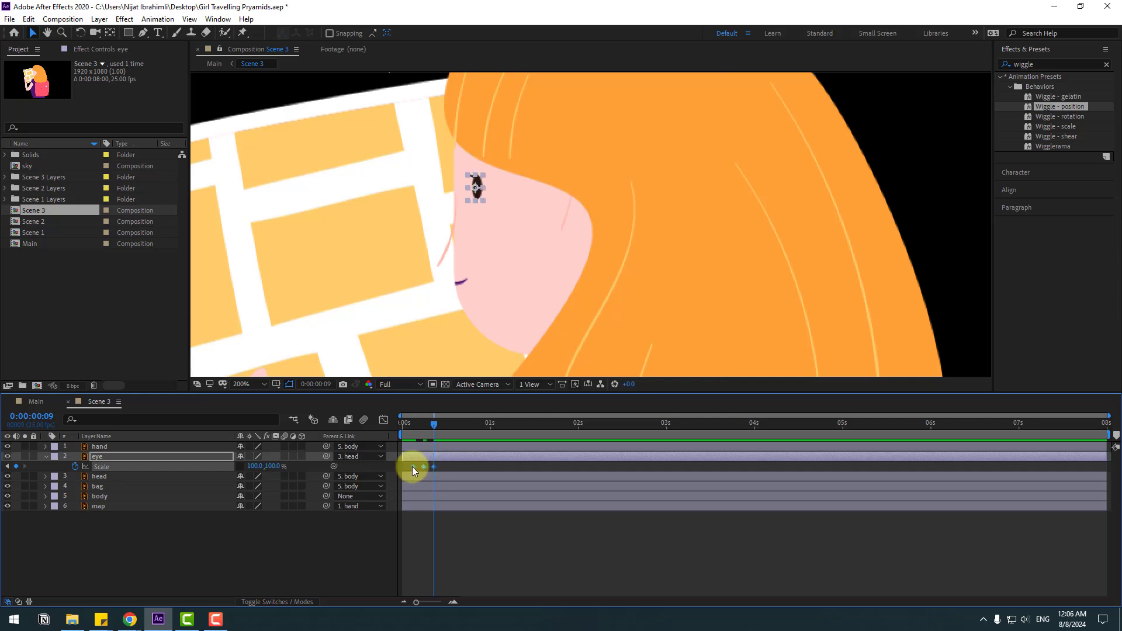
pyautogui.rightClick(412, 466)
pyautogui.click(569, 496)
pyautogui.click(500, 565)
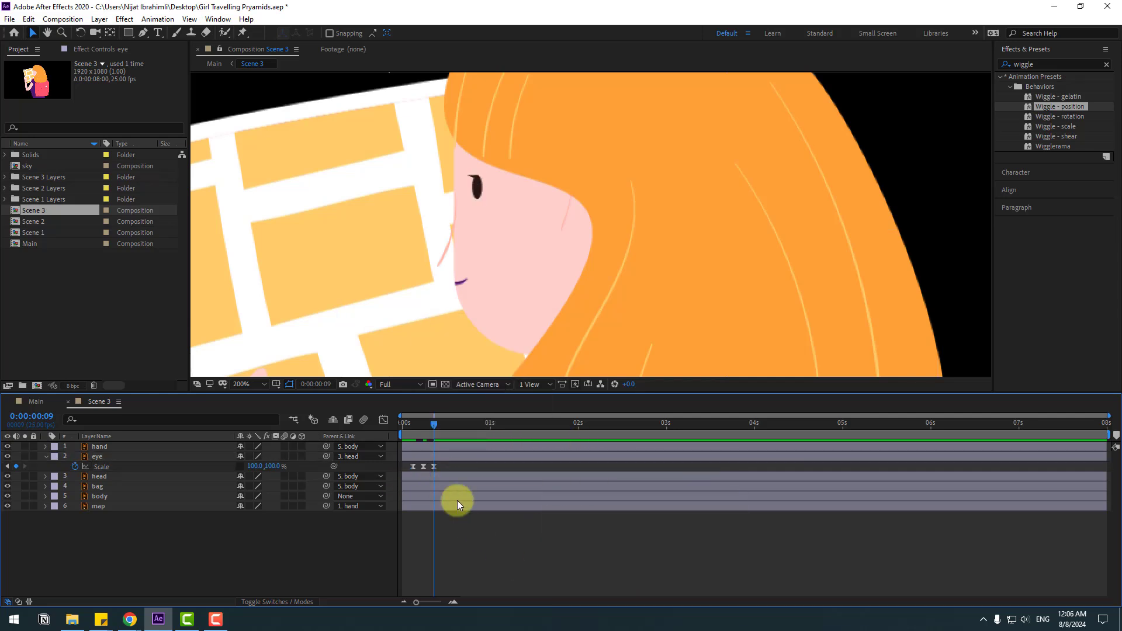
# - Copy the blink keyframes at intervals along the eye layer, with the last blink starting at 0:00:07:05, and preview it
pyautogui.moveTo(444, 466); pyautogui.dragTo(406, 476)
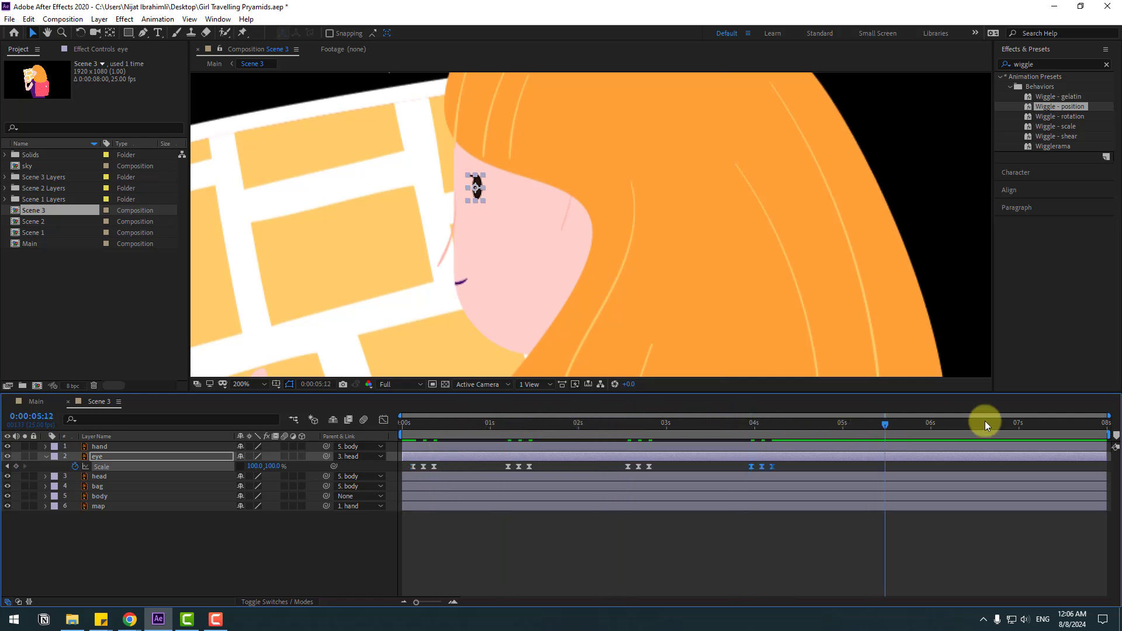
pyautogui.press('space')
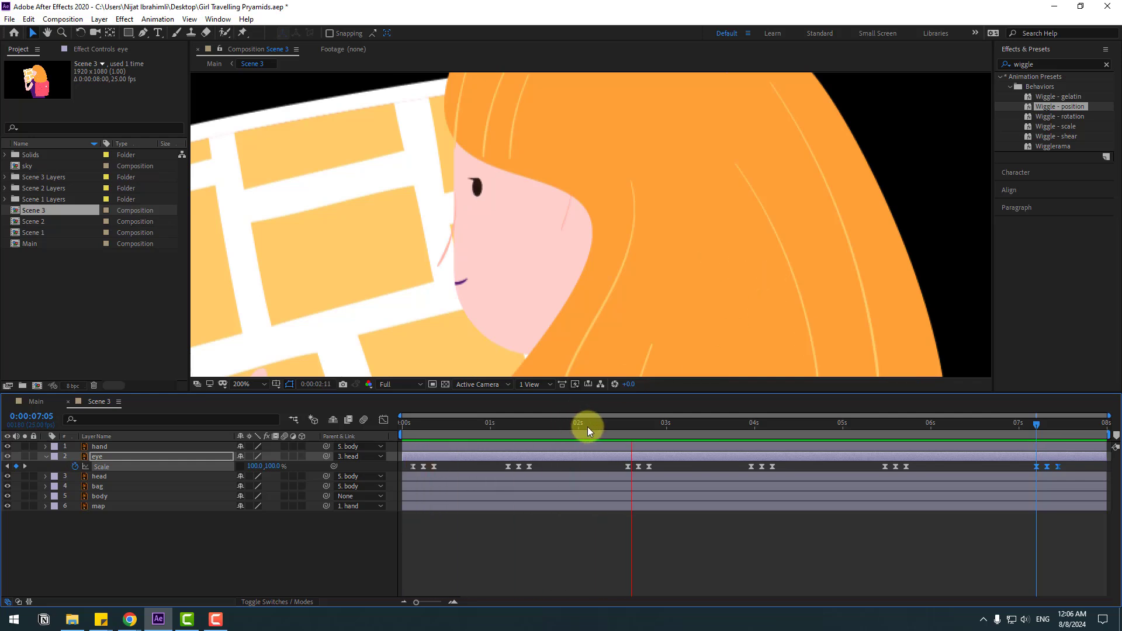
pyautogui.moveTo(590, 425); pyautogui.dragTo(172, 519)
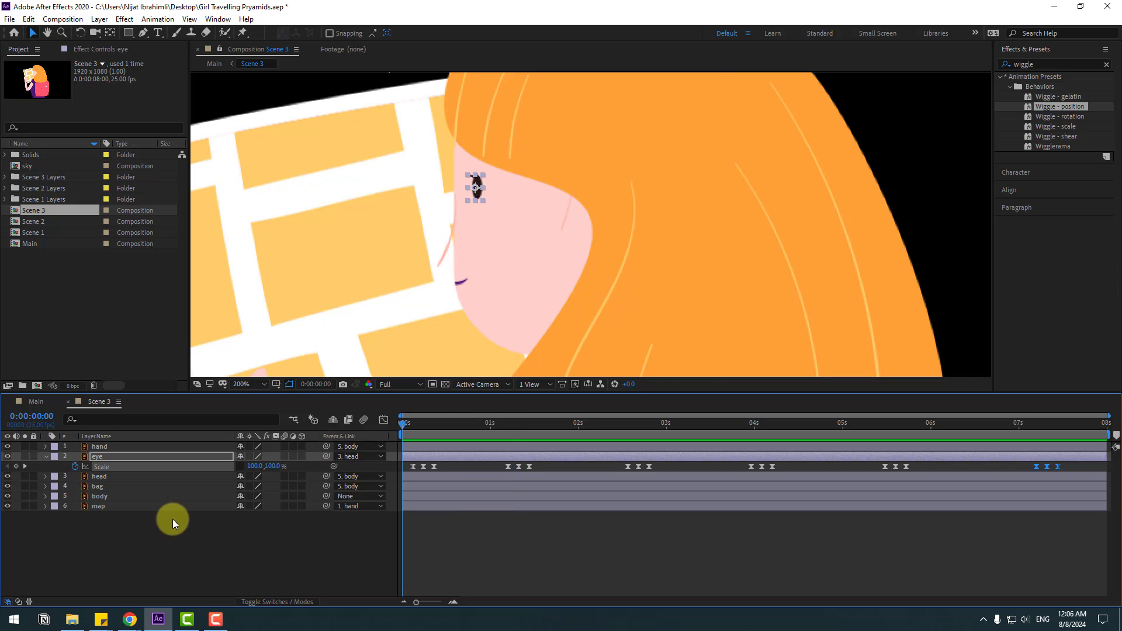
# - Go to the end of the woman's walk at 0:00:04:12 in the Main composition and return to Scene 3 at that moment
pyautogui.click(147, 559)
pyautogui.press(',')
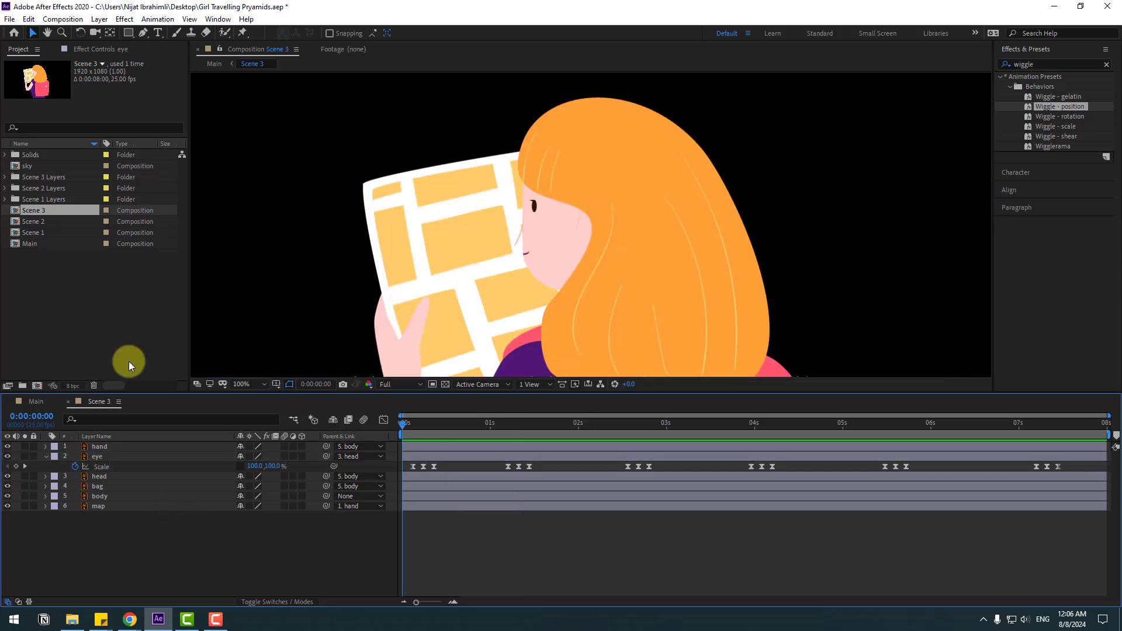
pyautogui.click(36, 402)
pyautogui.moveTo(548, 425); pyautogui.dragTo(611, 423)
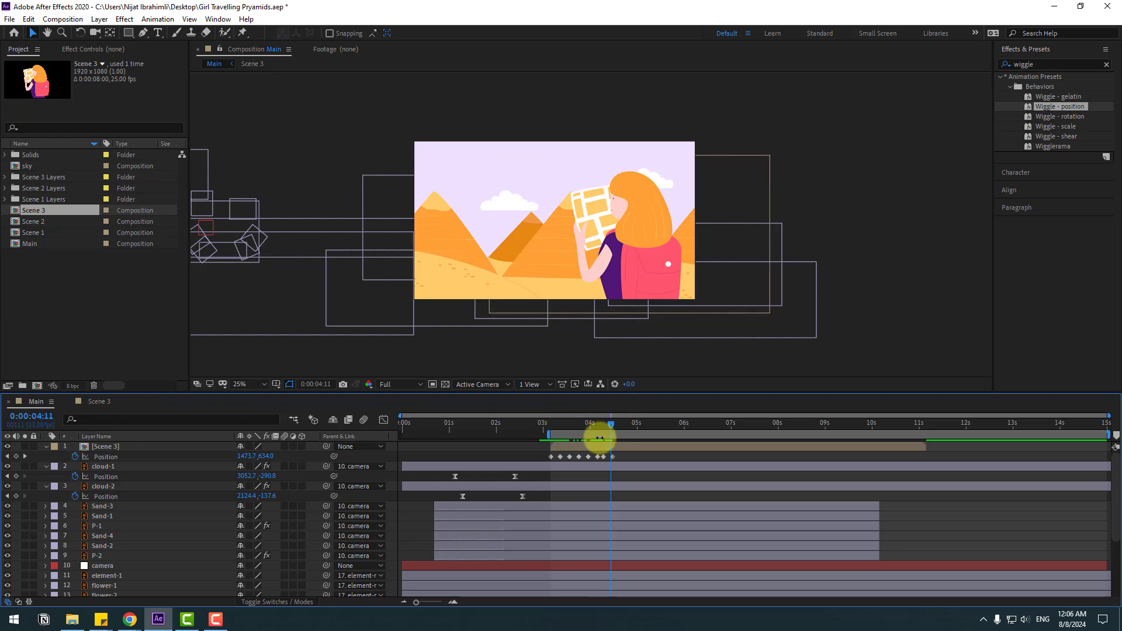
pyautogui.click(611, 423)
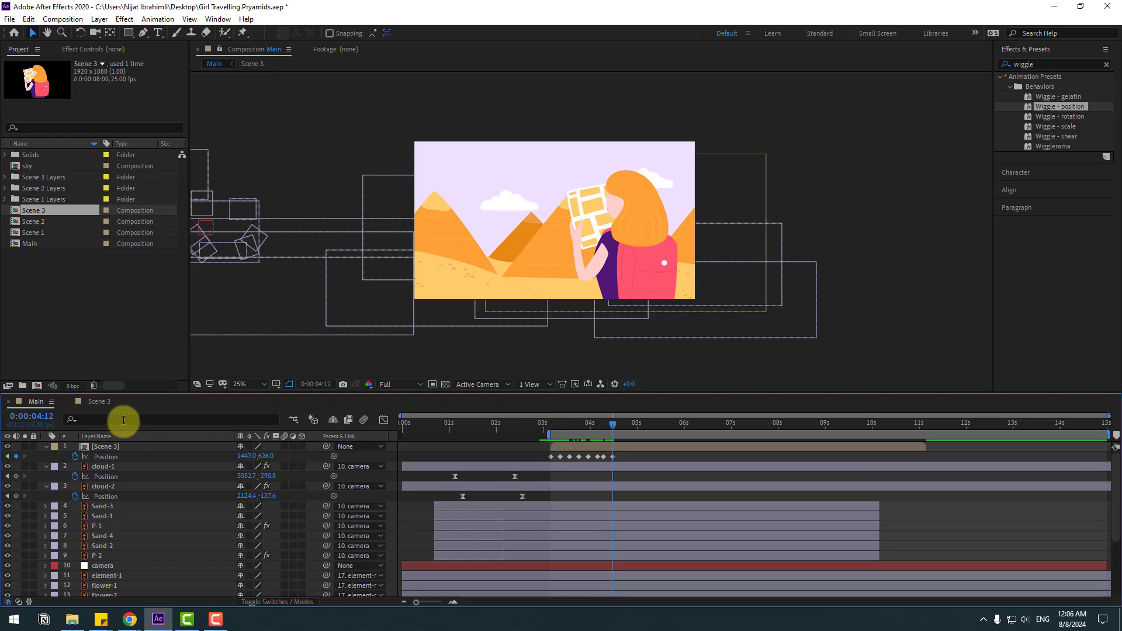
pyautogui.click(83, 402)
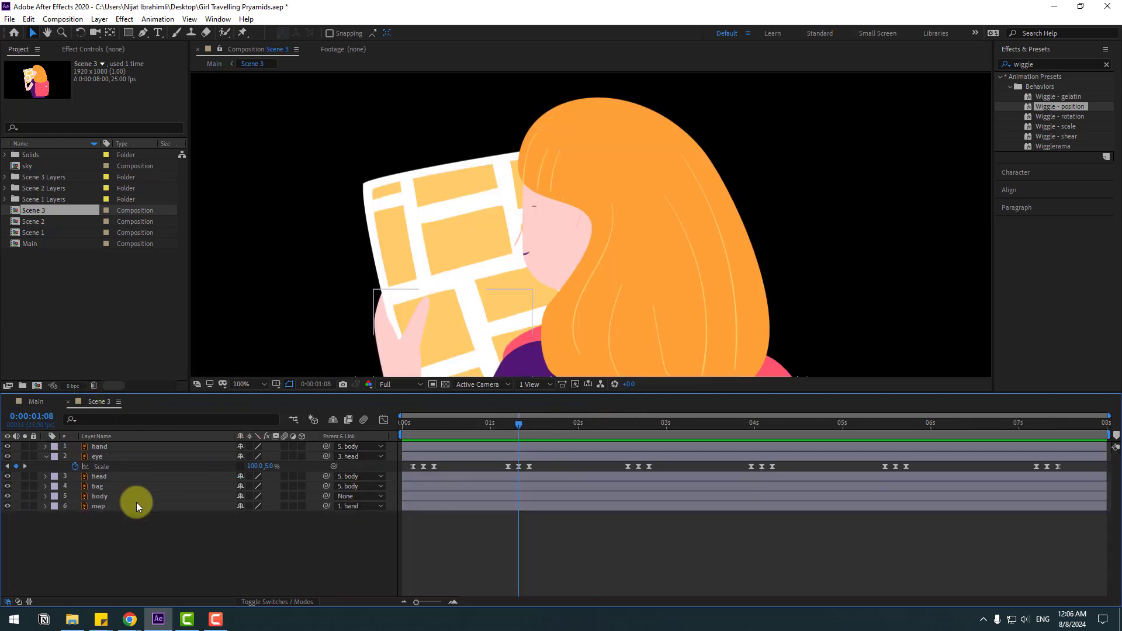
# - Move the hand layer's anchor point to the shoulder at the top of the arm
pyautogui.click(45, 456)
pyautogui.click(102, 447)
pyautogui.moveTo(461, 341); pyautogui.dragTo(410, 148)
pyautogui.click(109, 33)
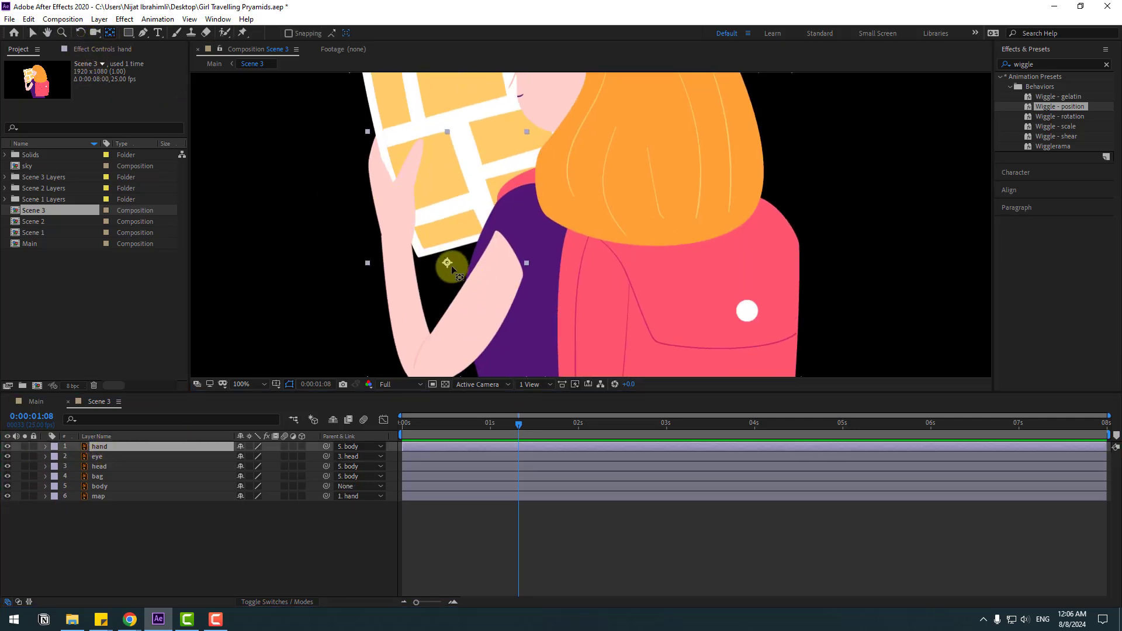
pyautogui.moveTo(452, 269); pyautogui.dragTo(514, 267)
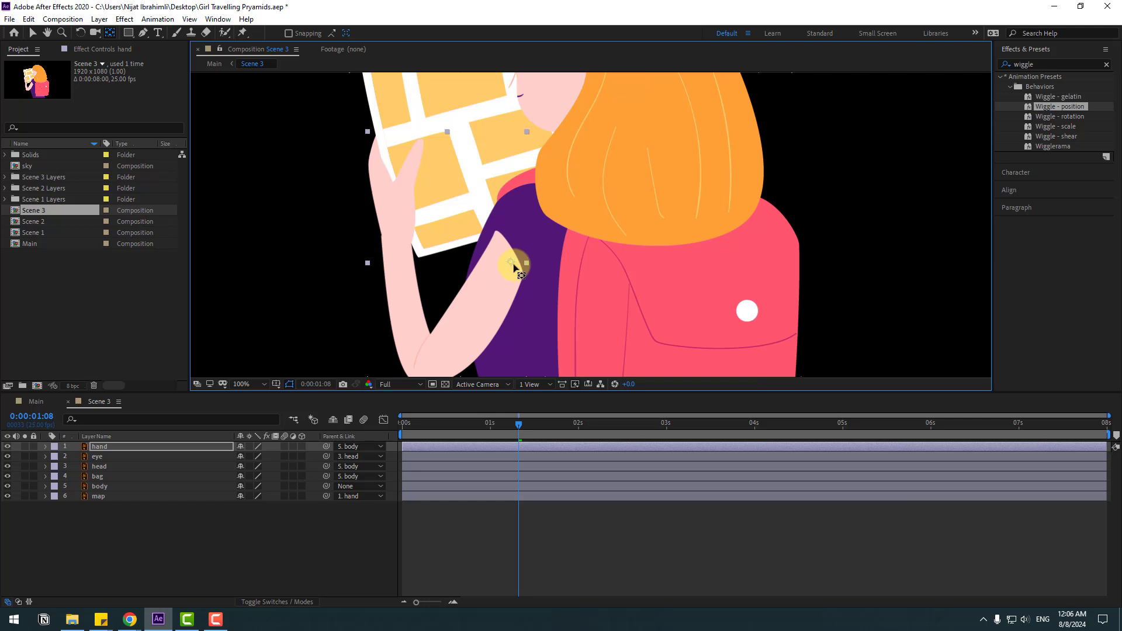
pyautogui.click(32, 35)
# - Keyframe the hand's Rotation at 0:00:01:08 and lower the map by setting it to -44° at 0:00:01:18
pyautogui.scroll(-2, 514, 238)
pyautogui.press('r')
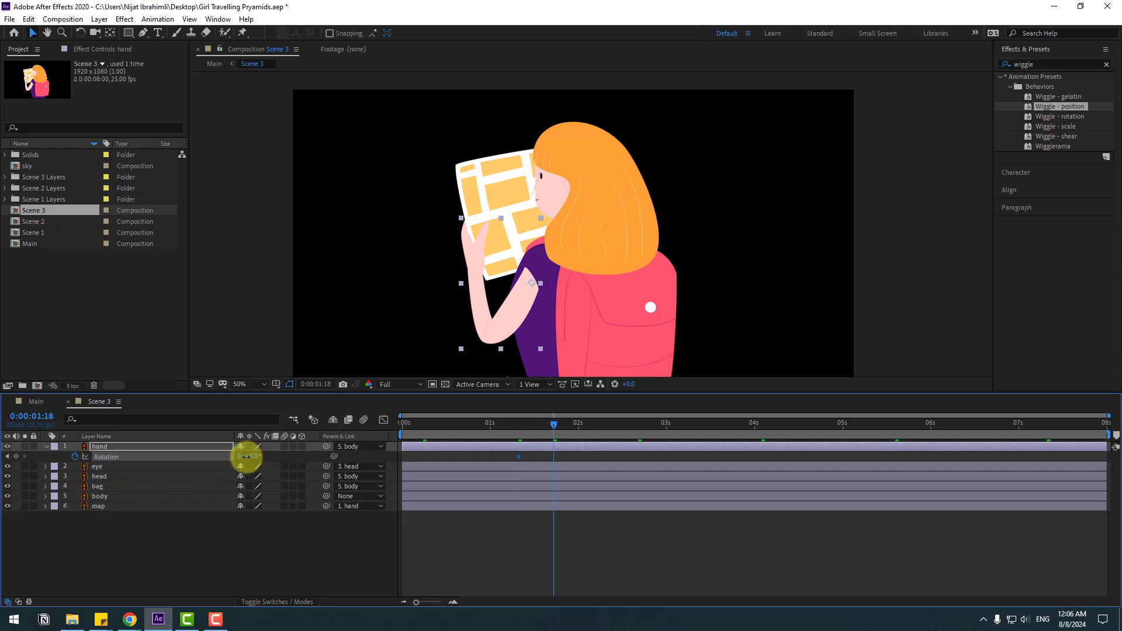
pyautogui.moveTo(245, 460); pyautogui.dragTo(234, 461)
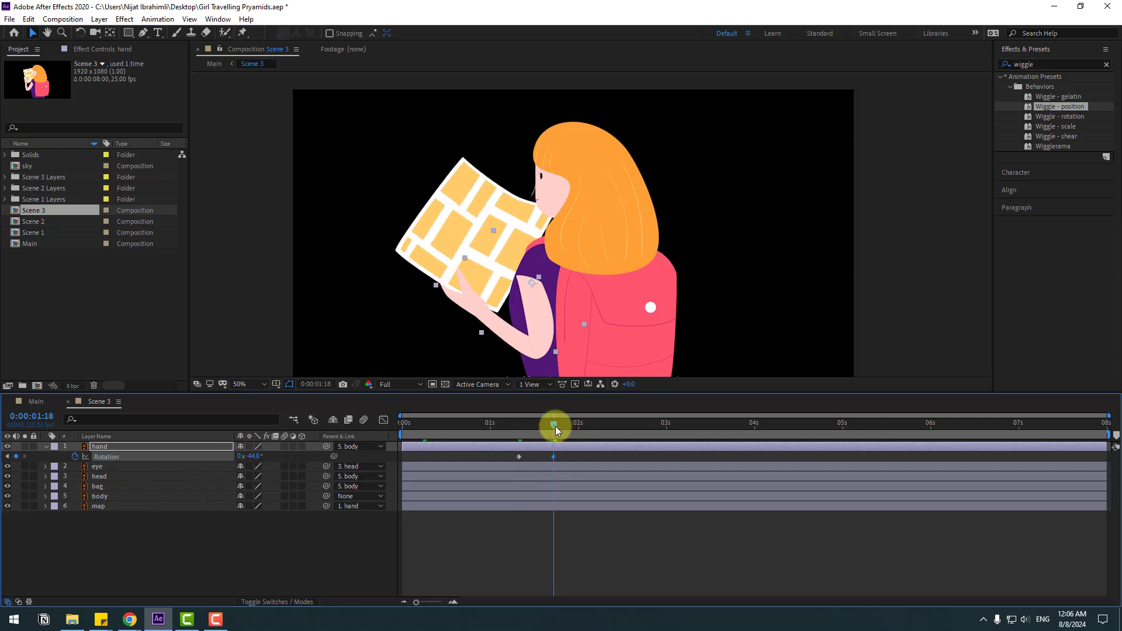
# - Move the head layer's anchor point down to its lower middle near the neck and test the pivot by rotating the head
pyautogui.moveTo(555, 426); pyautogui.dragTo(534, 427)
pyautogui.click(108, 477)
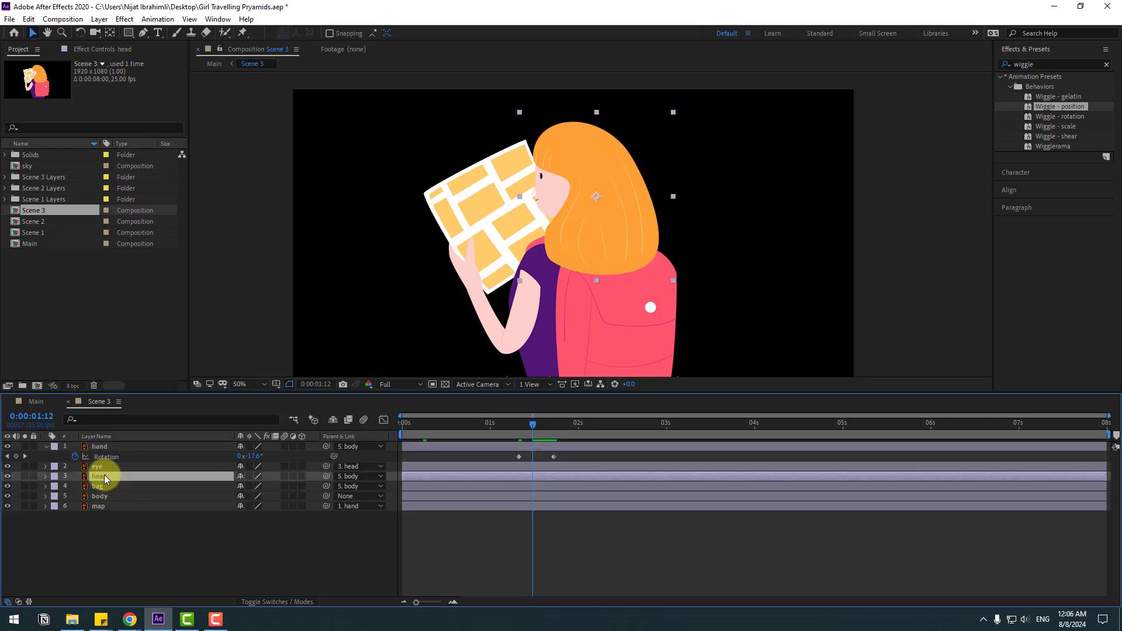
pyautogui.click(110, 33)
pyautogui.moveTo(595, 196); pyautogui.dragTo(583, 227)
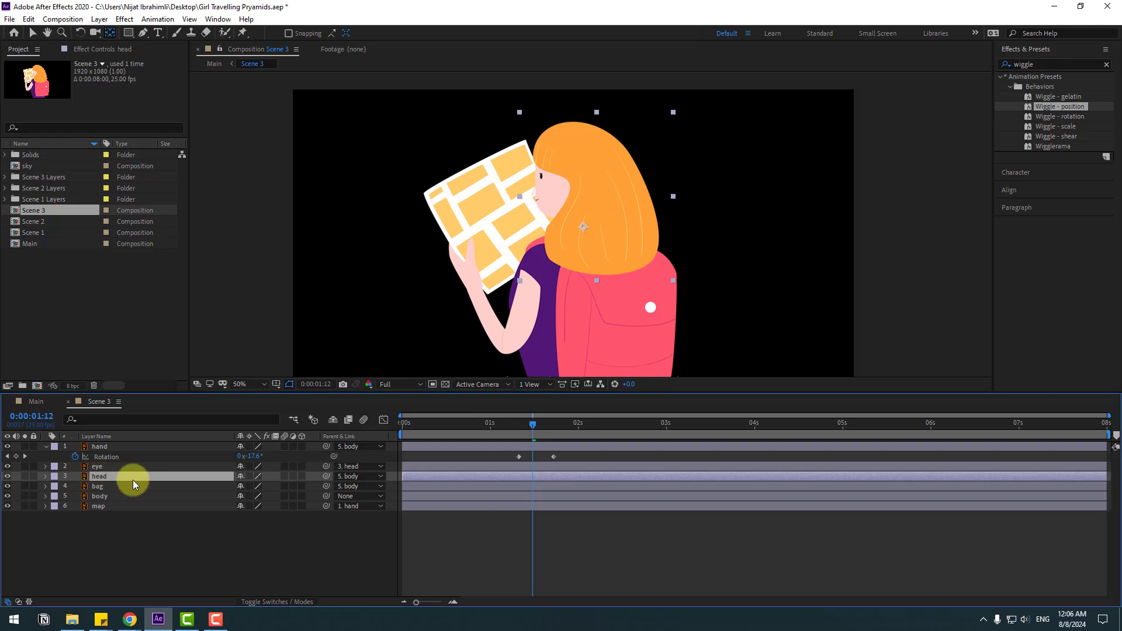
pyautogui.press('r')
pyautogui.moveTo(251, 486); pyautogui.dragTo(243, 486)
pyautogui.moveTo(584, 230); pyautogui.dragTo(595, 225)
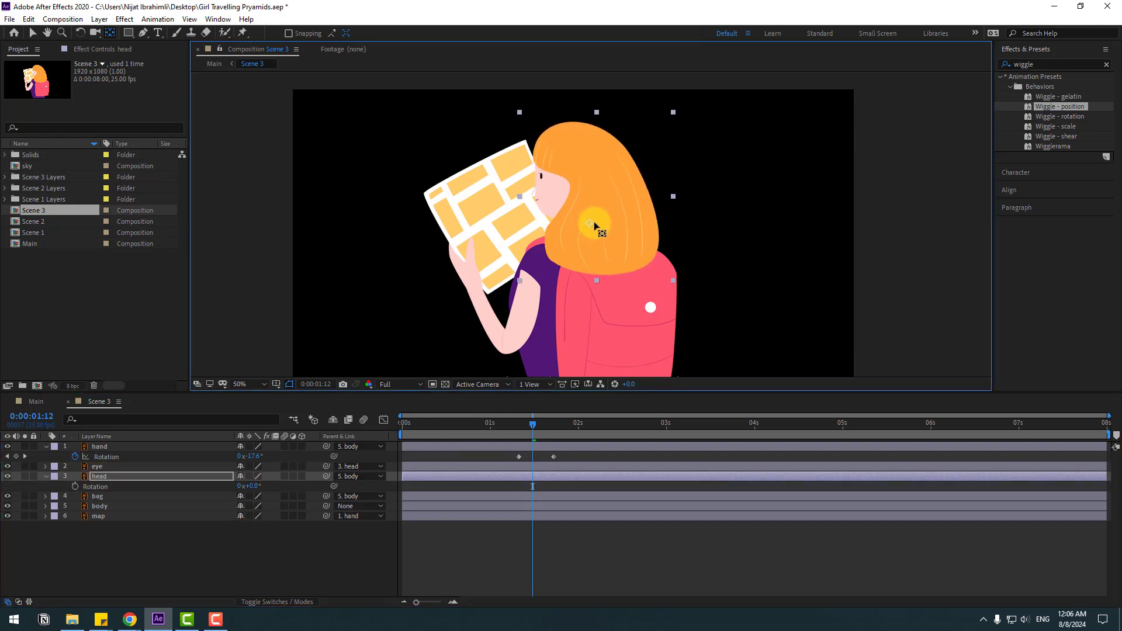
pyautogui.moveTo(251, 488); pyautogui.dragTo(250, 485)
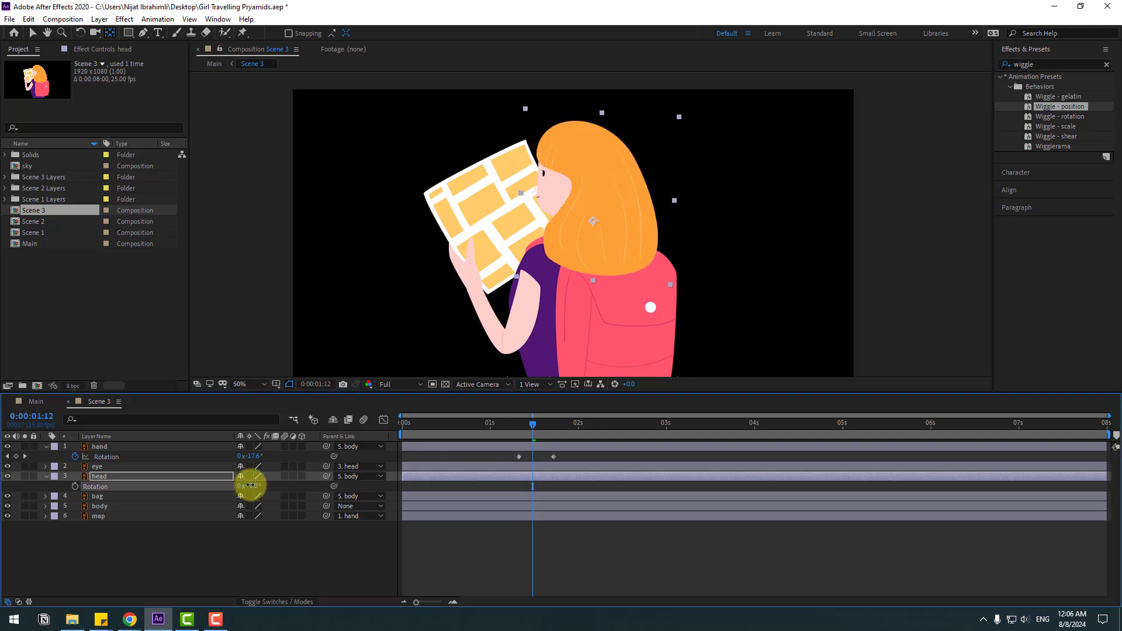
pyautogui.click(33, 33)
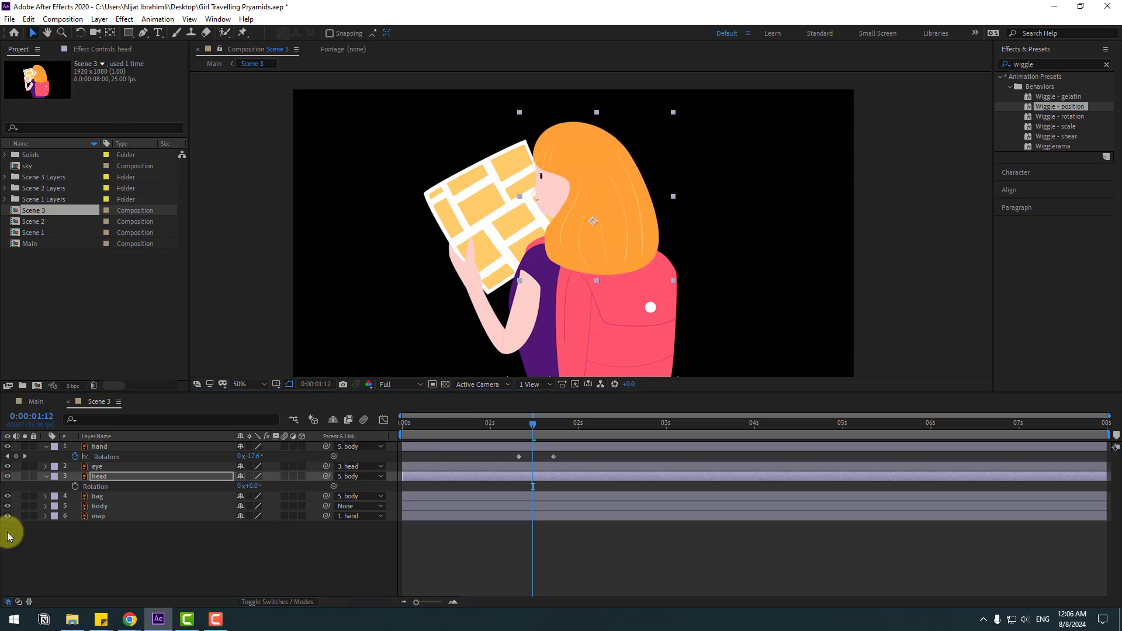
# - Keyframe the head's Rotation from 0° at 0:00:01:12 to 20° at 0:00:01:22
pyautogui.click(75, 487)
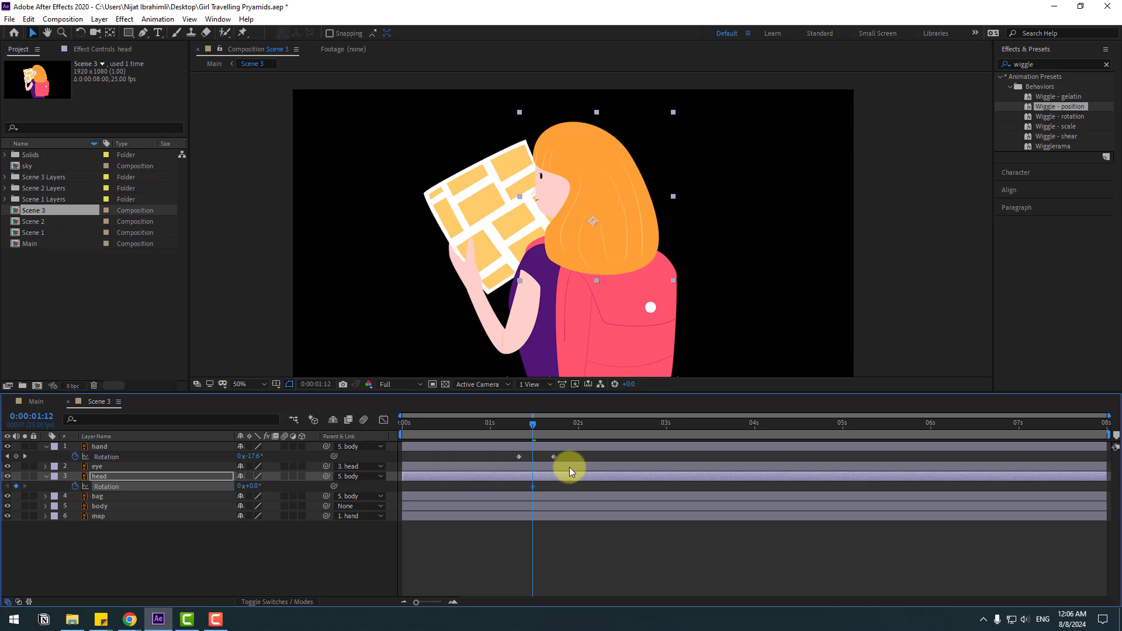
pyautogui.hotkey('shift', 'pagedown')
pyautogui.moveTo(250, 486); pyautogui.dragTo(261, 484)
# - Apply Easy Ease to the Rotation keyframes of the hand and head layers and preview the movement
pyautogui.moveTo(590, 459); pyautogui.dragTo(495, 482)
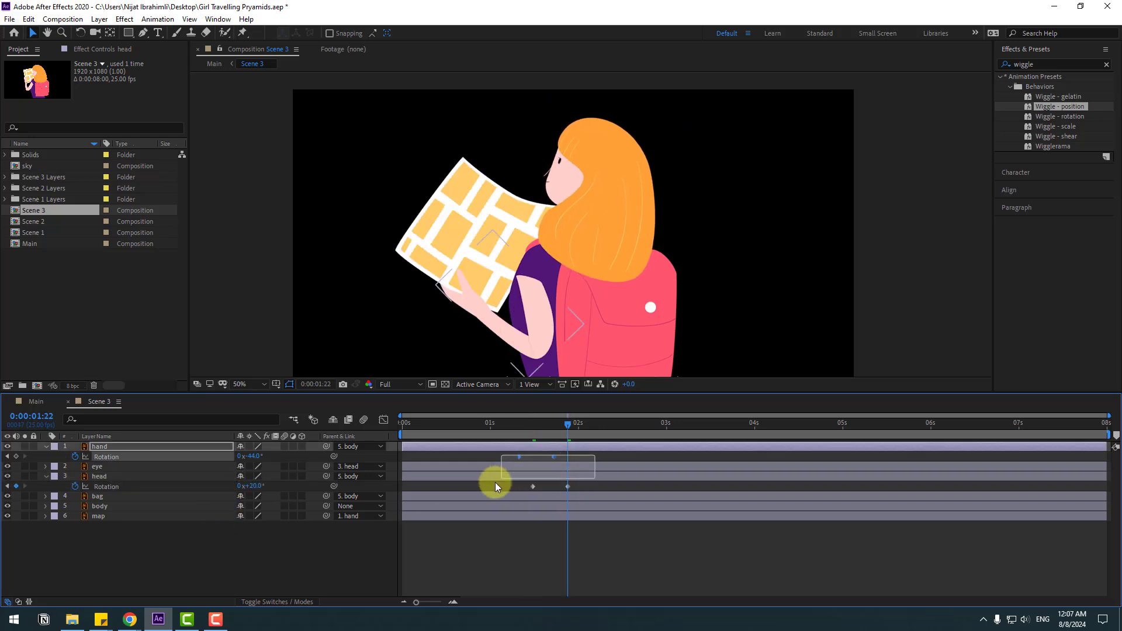
pyautogui.rightClick(518, 458)
pyautogui.moveTo(614, 448)
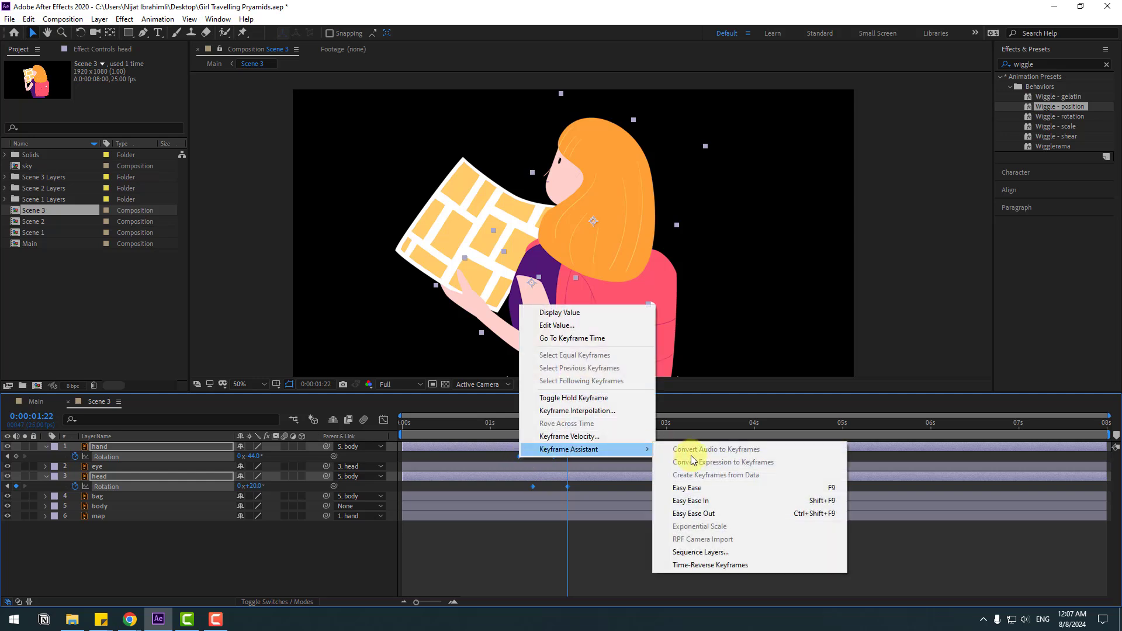
pyautogui.click(689, 488)
pyautogui.moveTo(581, 488); pyautogui.dragTo(527, 508)
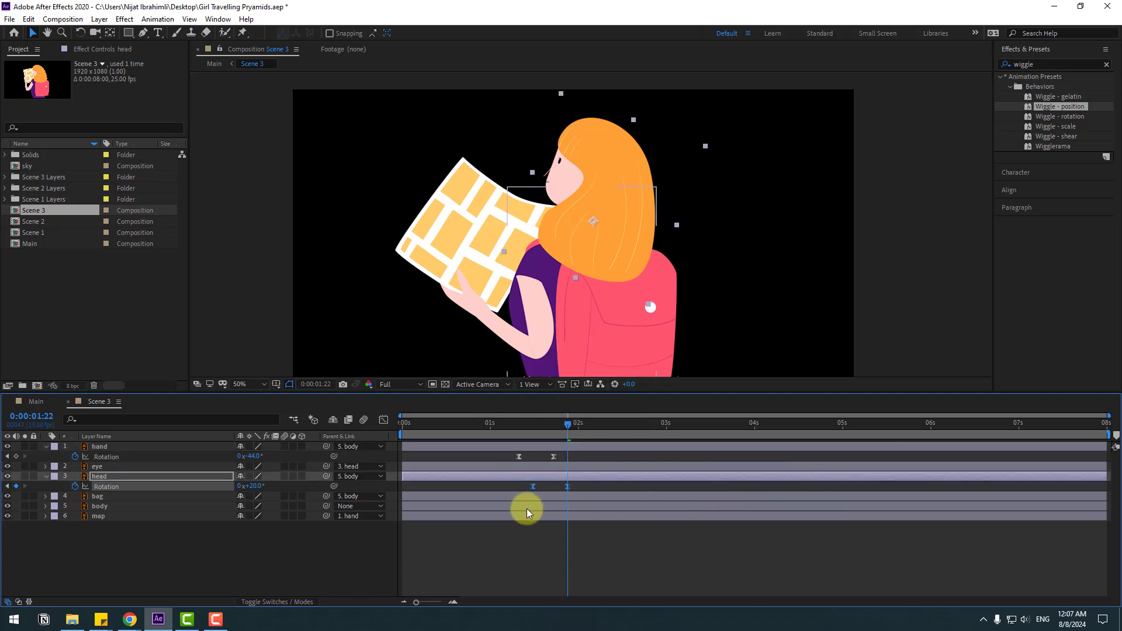
pyautogui.moveTo(565, 426); pyautogui.dragTo(535, 425)
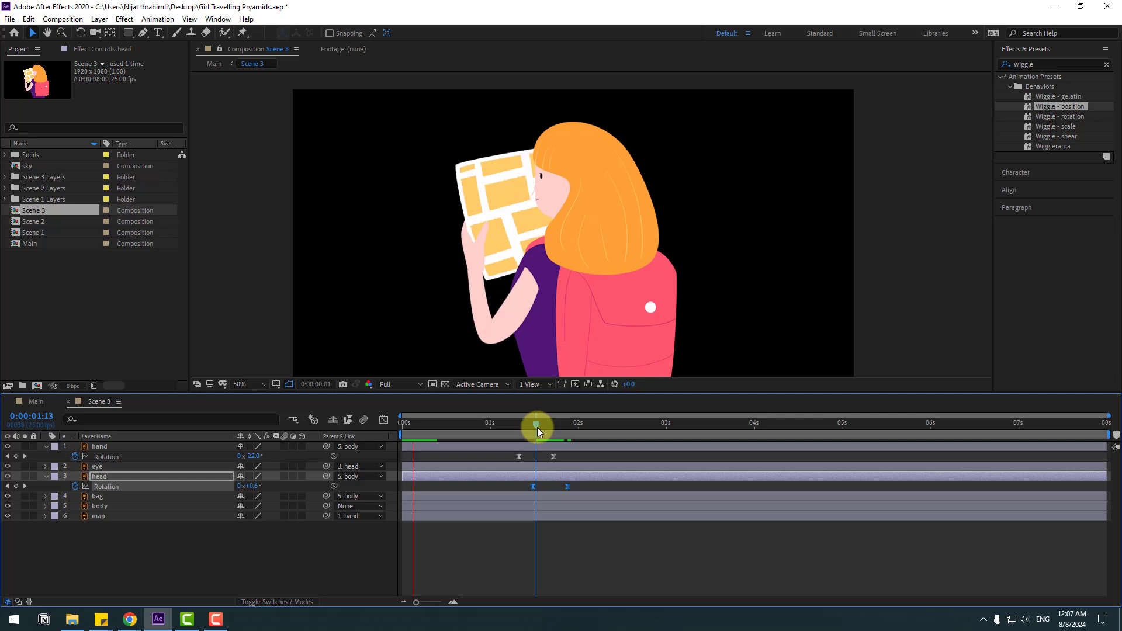
# - Trim the start of the work area to just before the hand's first Rotation keyframe and preview the shortened range
pyautogui.press('space')
pyautogui.moveTo(399, 435); pyautogui.dragTo(511, 436)
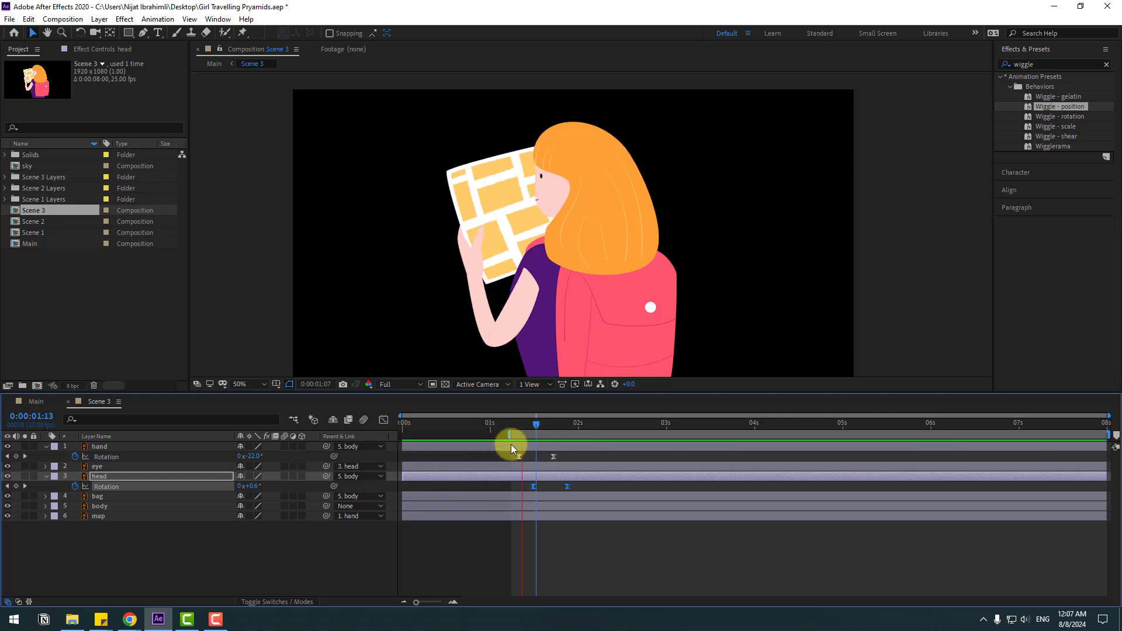
pyautogui.press('space')
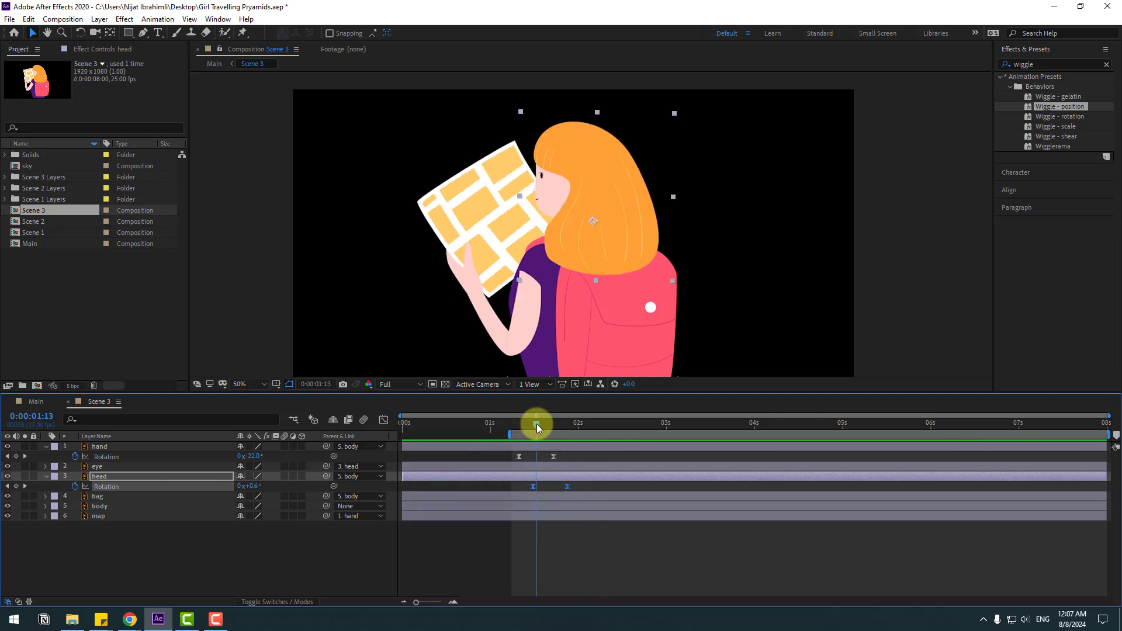
# - Keyframe the head's Position at 0:00:01:12 and nudge the head down to 293.8, 136.2 at 0:00:01:17
pyautogui.moveTo(536, 423); pyautogui.dragTo(532, 423)
pyautogui.click(128, 548)
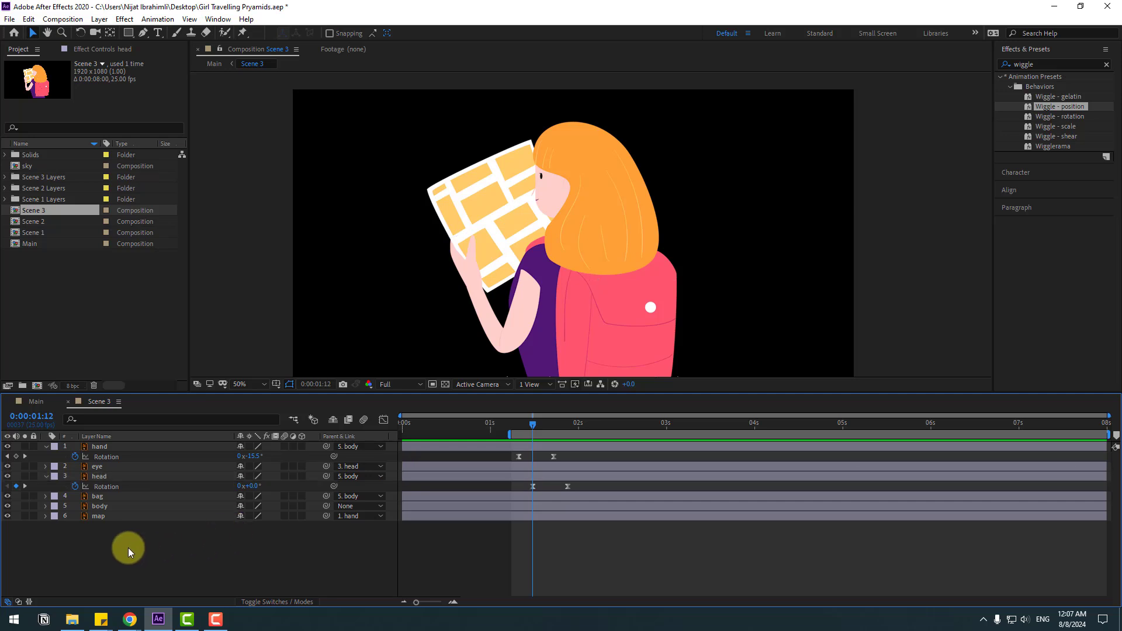
pyautogui.click(100, 477)
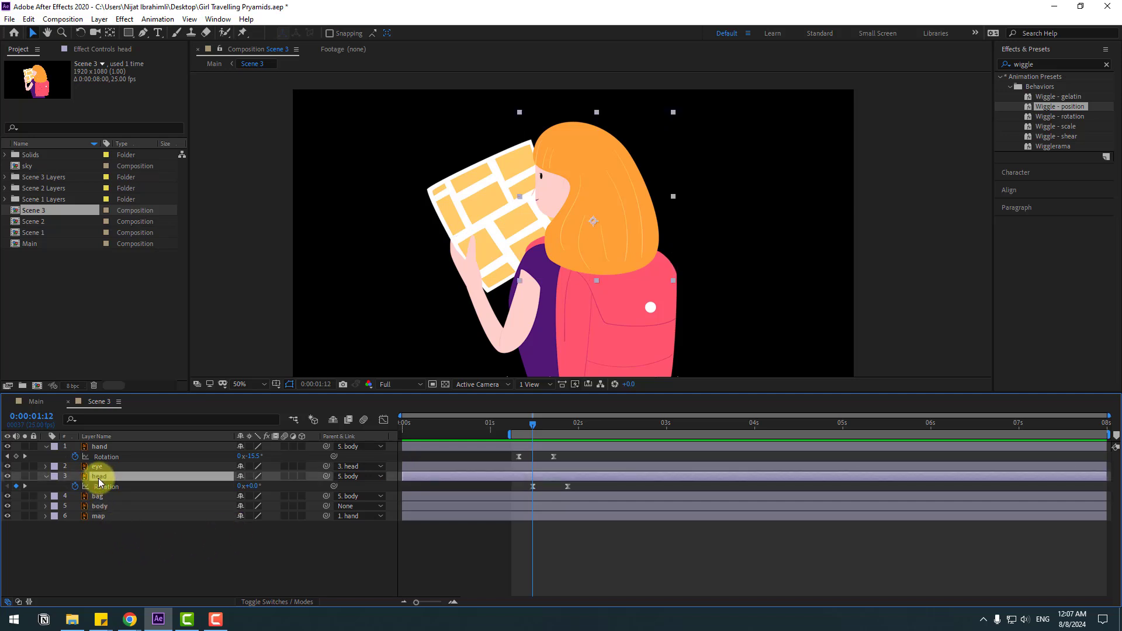
pyautogui.hotkey('alt', 'shift', 'p')
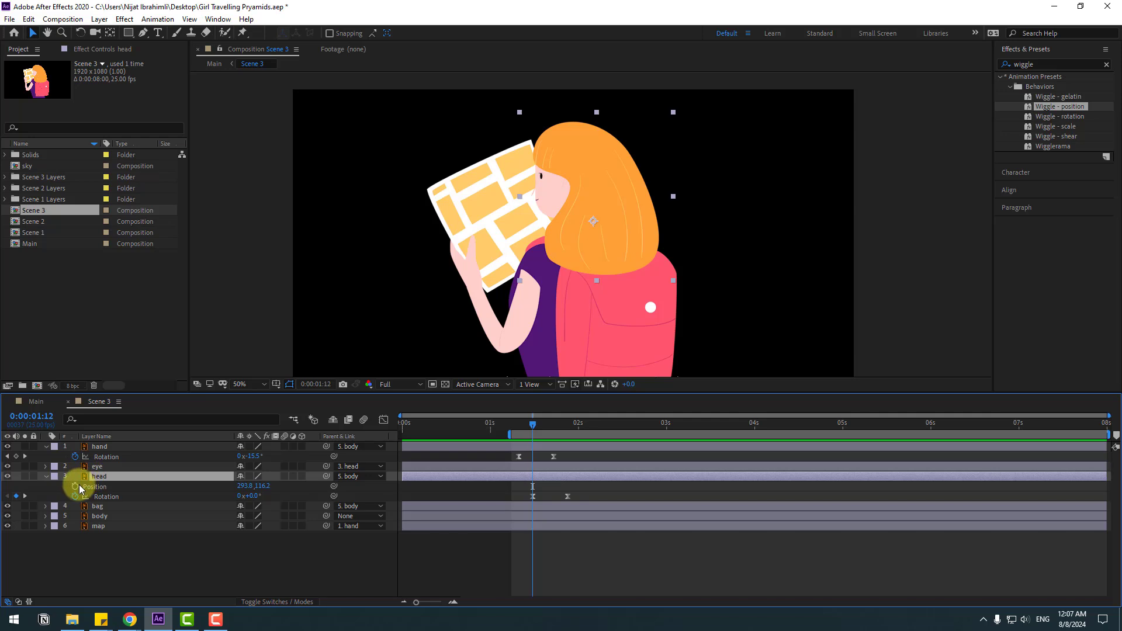
pyautogui.moveTo(534, 422); pyautogui.dragTo(550, 423)
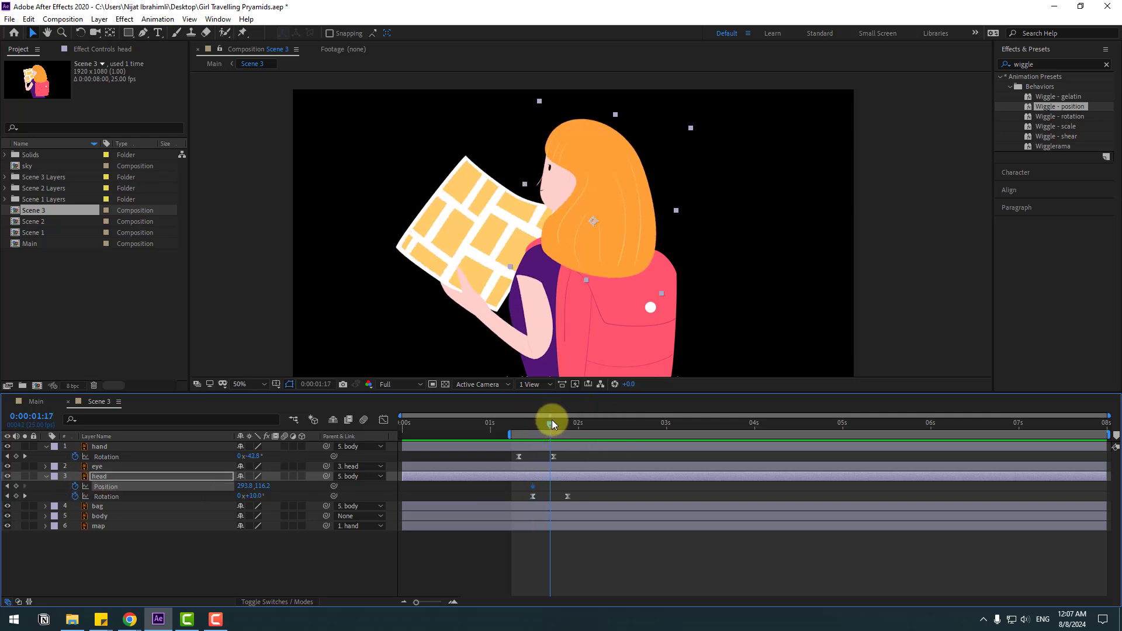
pyautogui.hotkey('shift', 'Down')
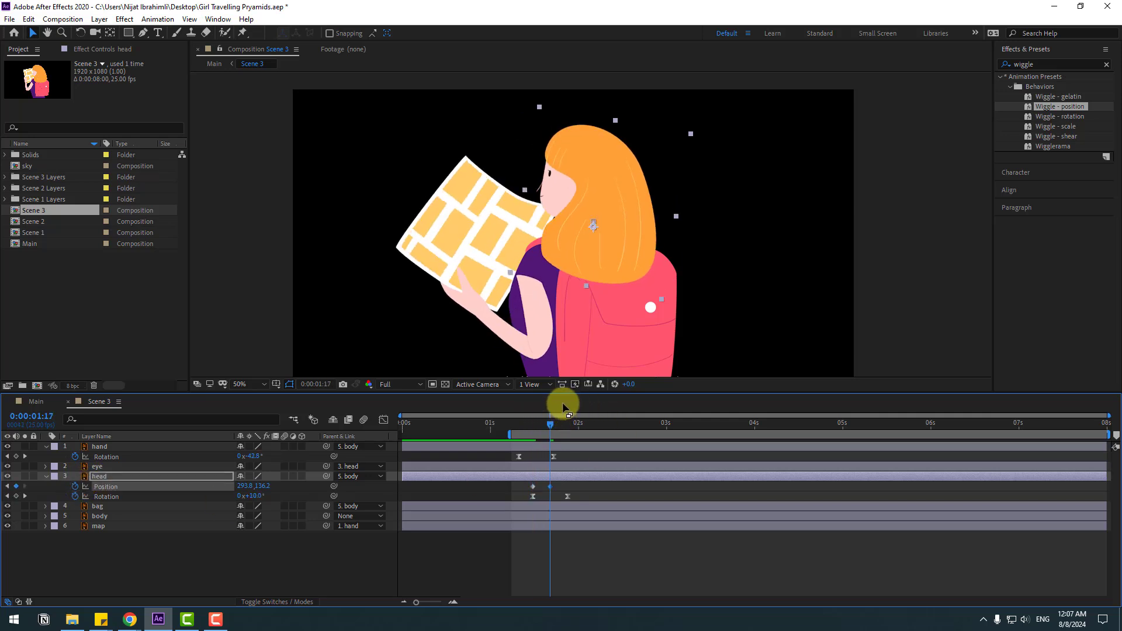
# - Return the head's Position to 293.8, 116.2 at 0:00:01:22, apply Easy Ease to its Position keyframes and preview the dip
pyautogui.moveTo(562, 420)
pyautogui.mouseDown()
pyautogui.moveTo(531, 423)
pyautogui.moveTo(567, 423)
pyautogui.mouseUp()
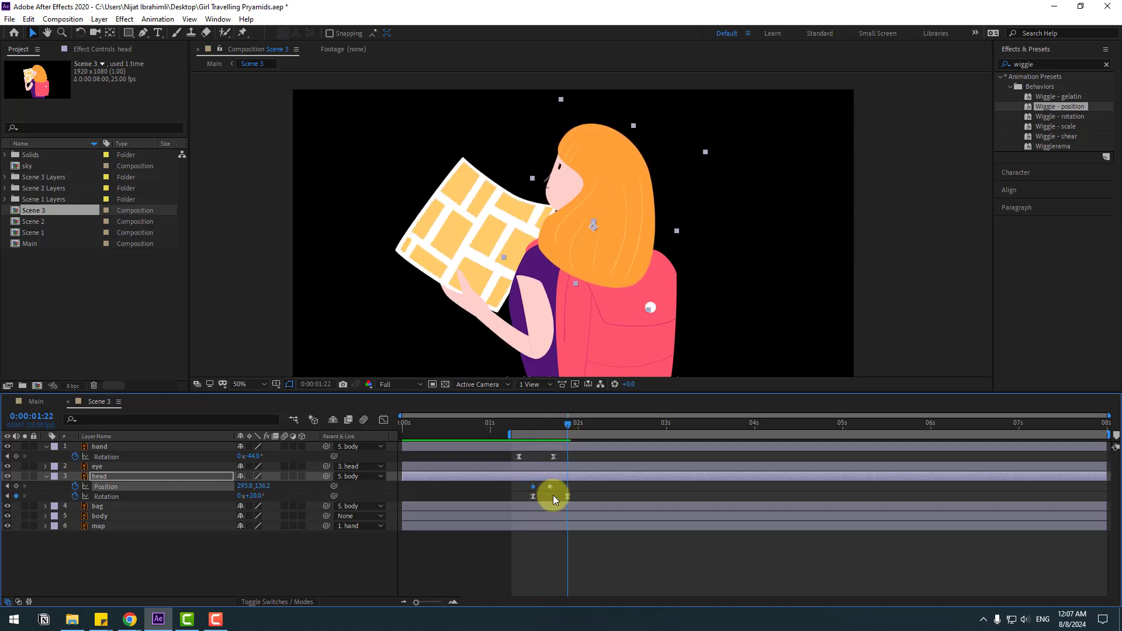
pyautogui.hotkey('shift', 'Up')
pyautogui.hotkey('shift', 'Up')
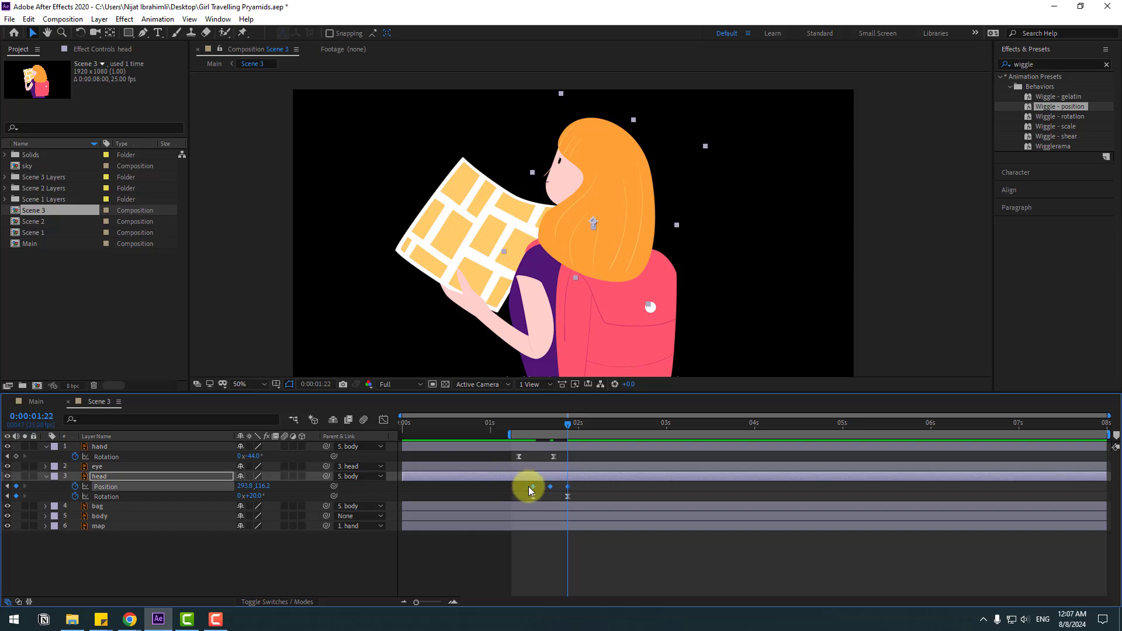
pyautogui.rightClick(531, 487)
pyautogui.moveTo(680, 480)
pyautogui.click(688, 515)
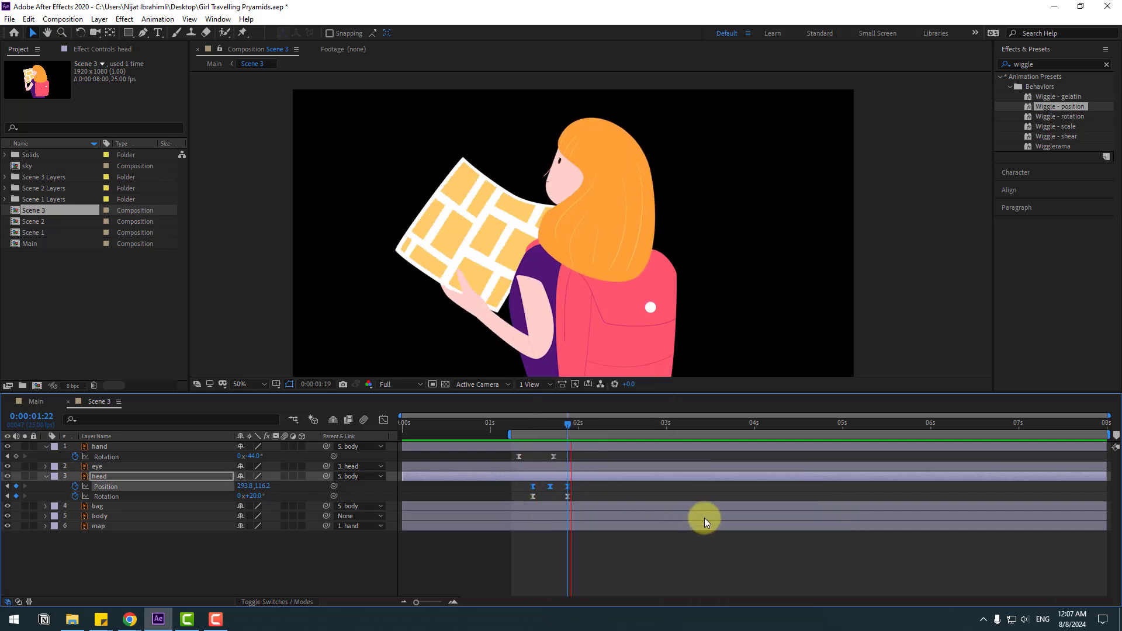
pyautogui.press('space')
# - Hold the head's Rotation with a keyframe at 0:00:02:07 and set it to -3° at 0:00:02:17
pyautogui.moveTo(534, 424); pyautogui.dragTo(586, 433)
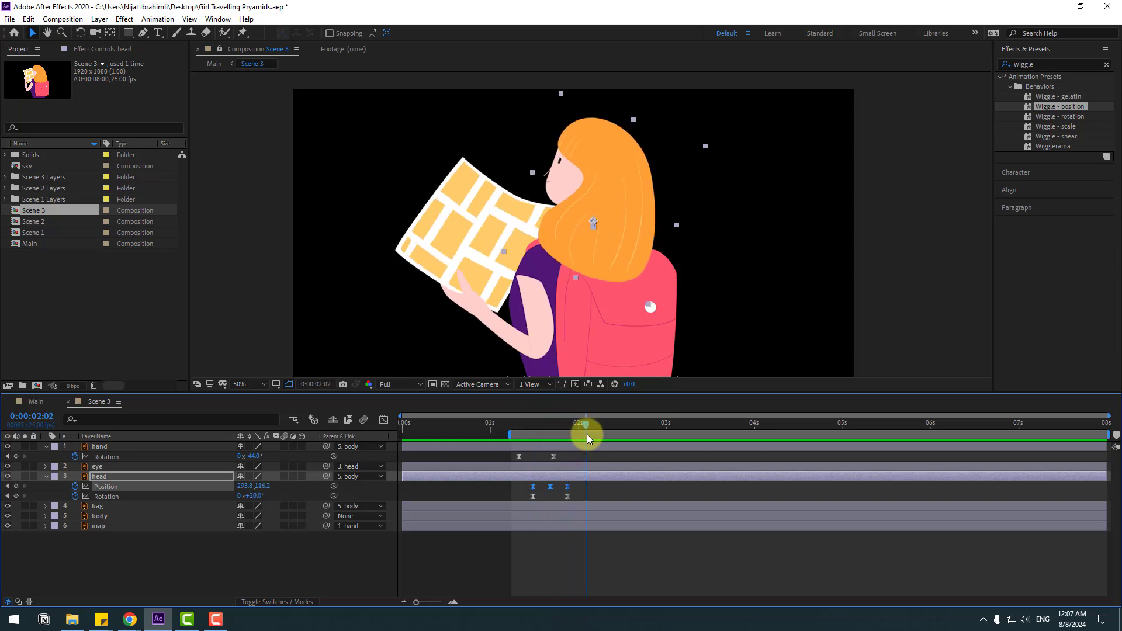
pyautogui.click(152, 537)
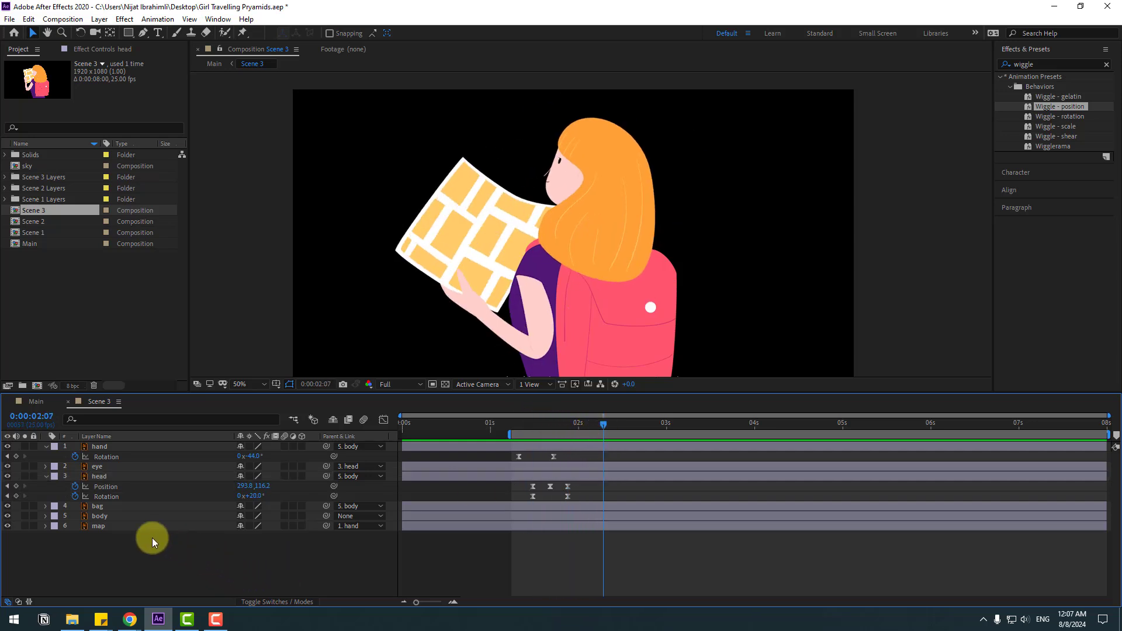
pyautogui.click(19, 497)
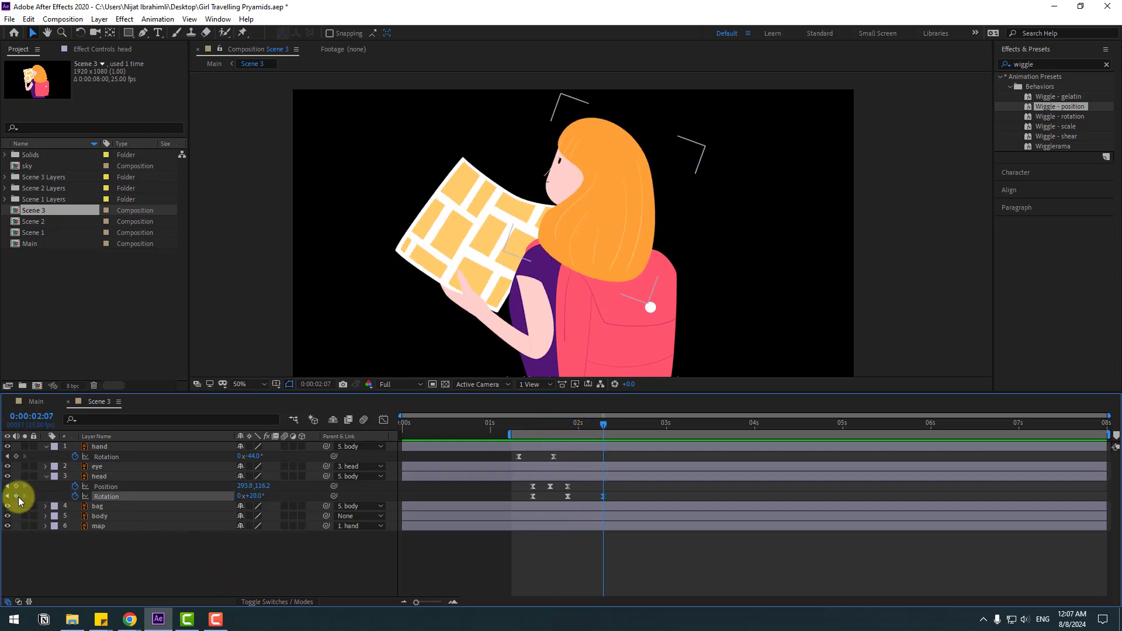
pyautogui.click(216, 556)
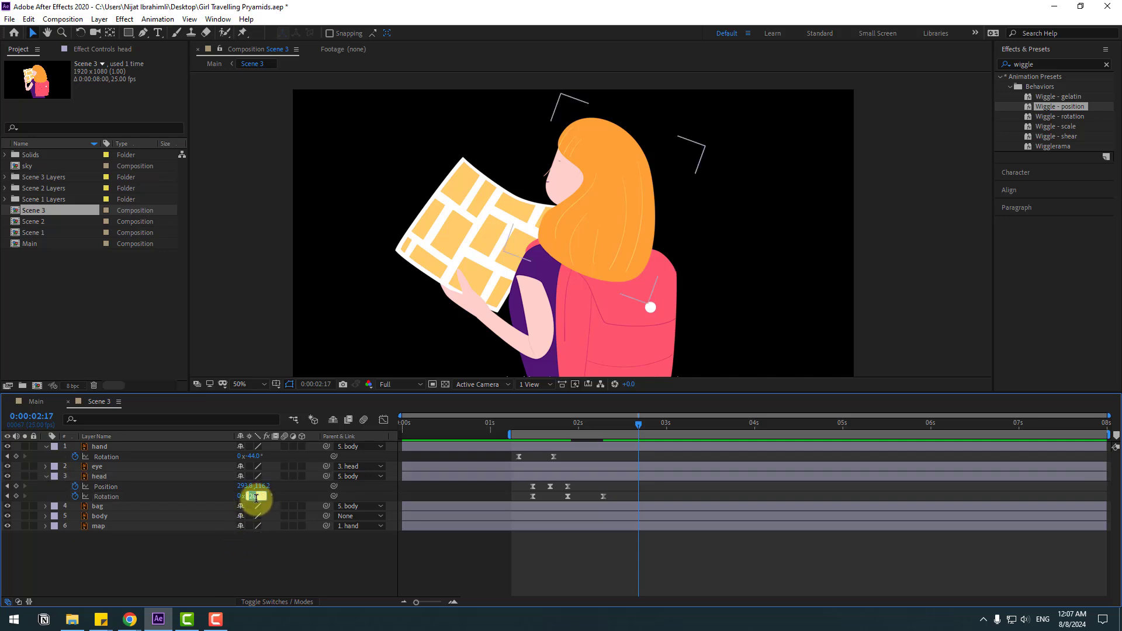
pyautogui.write('-3')
pyautogui.press('Return')
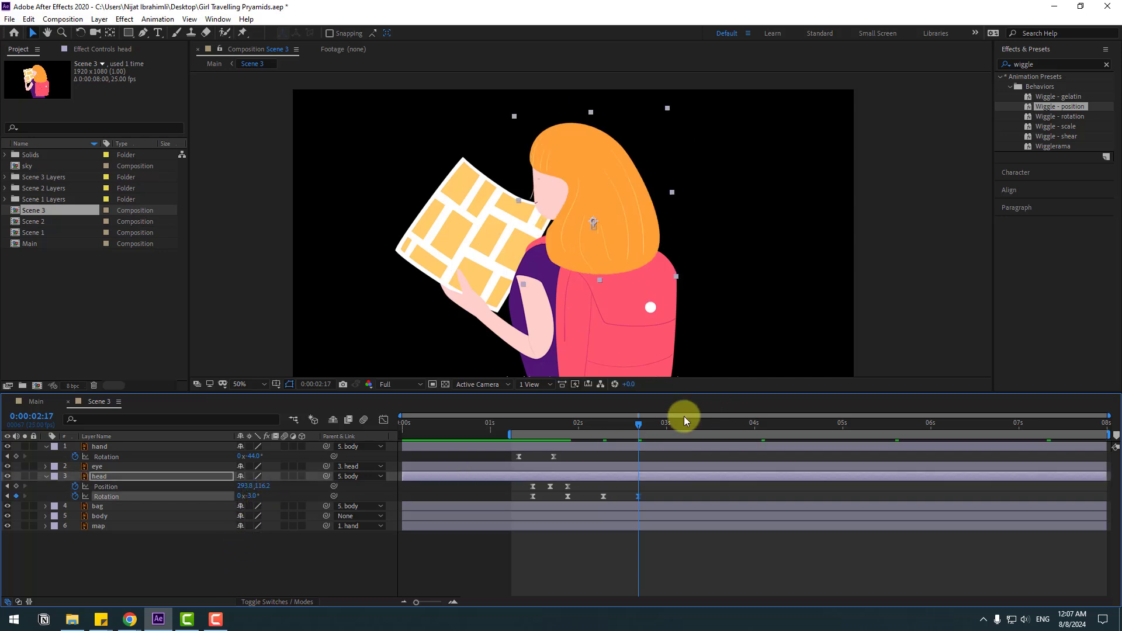
# - Hold the hand's Rotation with a keyframe at 0:00:02:07 and raise the map by rotating the hand to 0° at 0:00:02:17
pyautogui.moveTo(615, 426); pyautogui.dragTo(638, 441)
pyautogui.click(125, 563)
pyautogui.click(16, 456)
pyautogui.moveTo(253, 457); pyautogui.dragTo(262, 458)
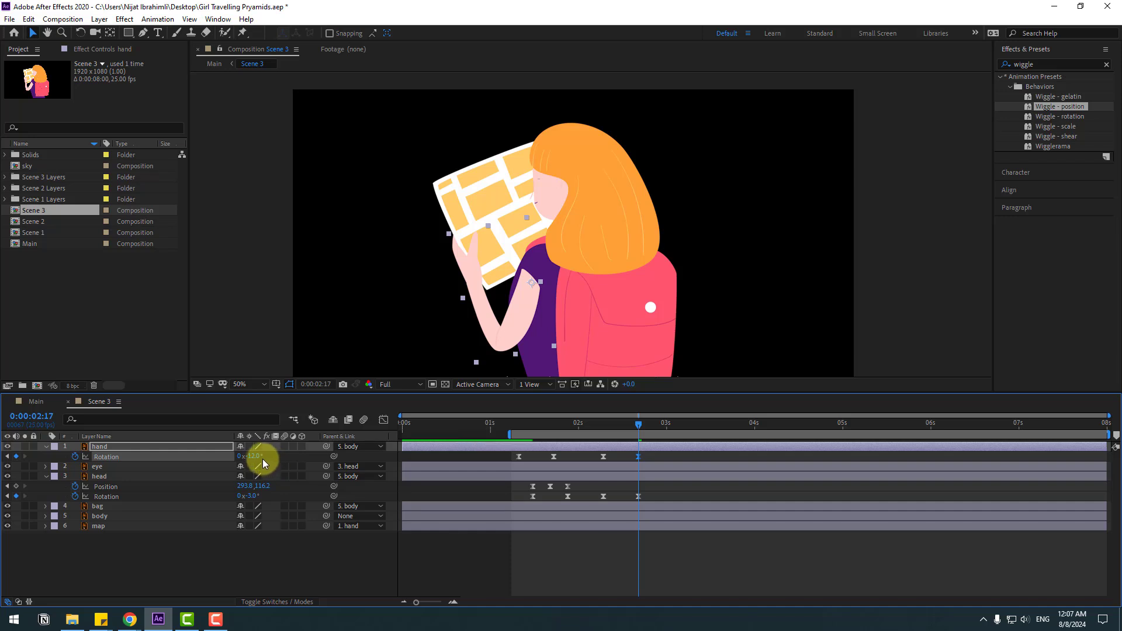
# - Delay the last two Rotation keyframes, starting the head's pair at 0:00:02:13 and the hand's pair at about 0:00:02:16, and preview
pyautogui.moveTo(643, 451); pyautogui.dragTo(625, 500)
pyautogui.press('space')
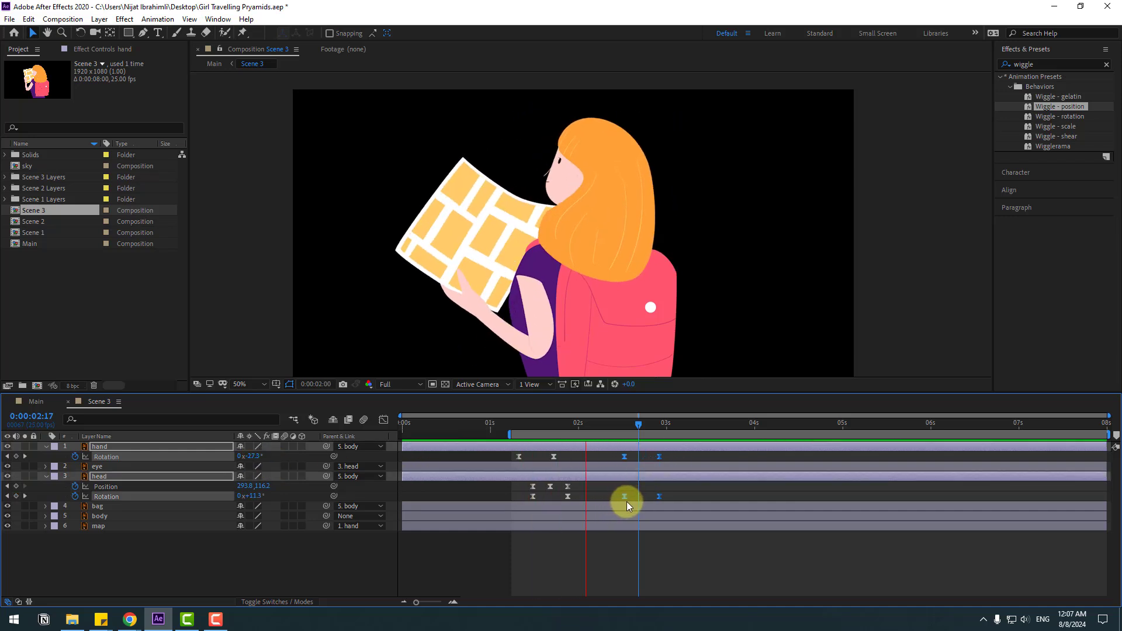
pyautogui.click(623, 423)
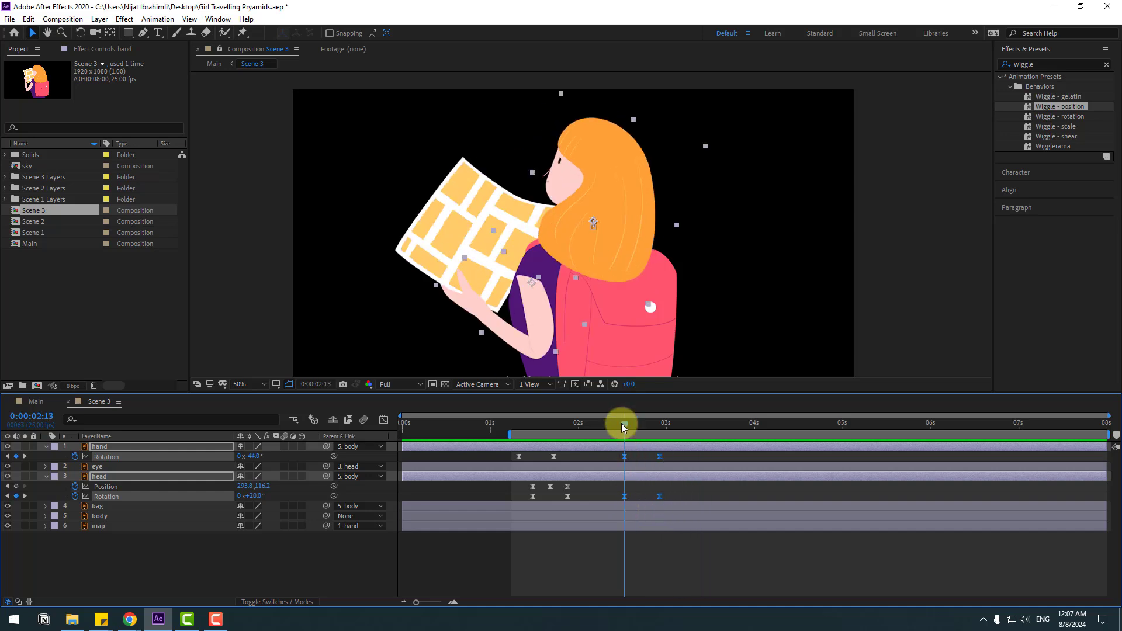
pyautogui.moveTo(670, 455); pyautogui.dragTo(497, 464)
pyautogui.press('space')
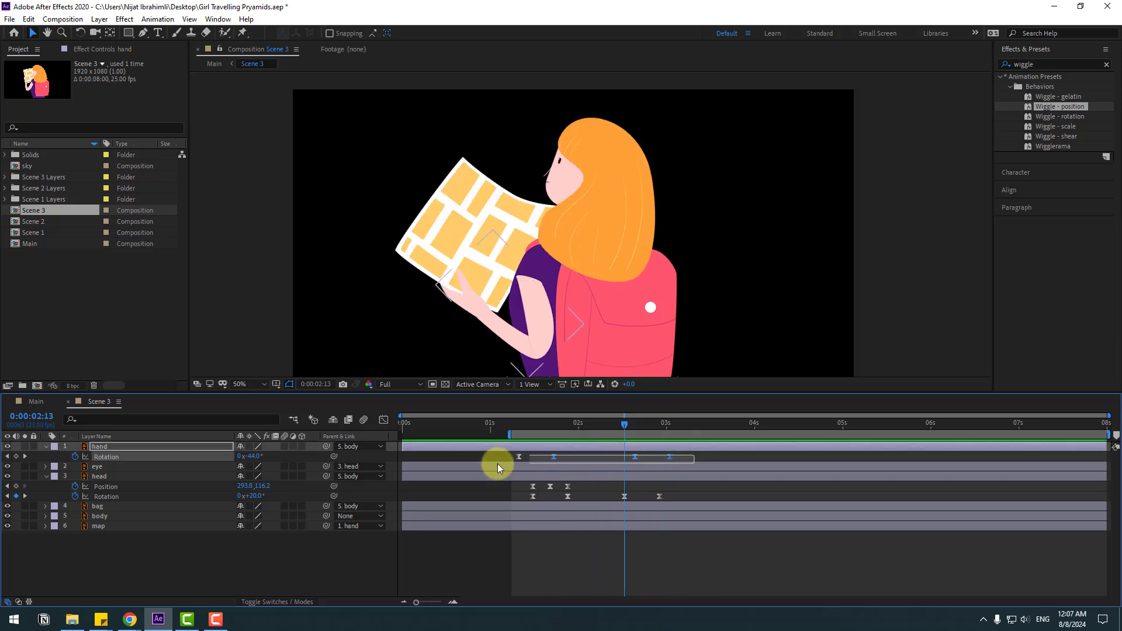
# - Reshape the hand's Rotation speed curve so both swings start slowly and peak near their end, and preview the motion
pyautogui.click(383, 420)
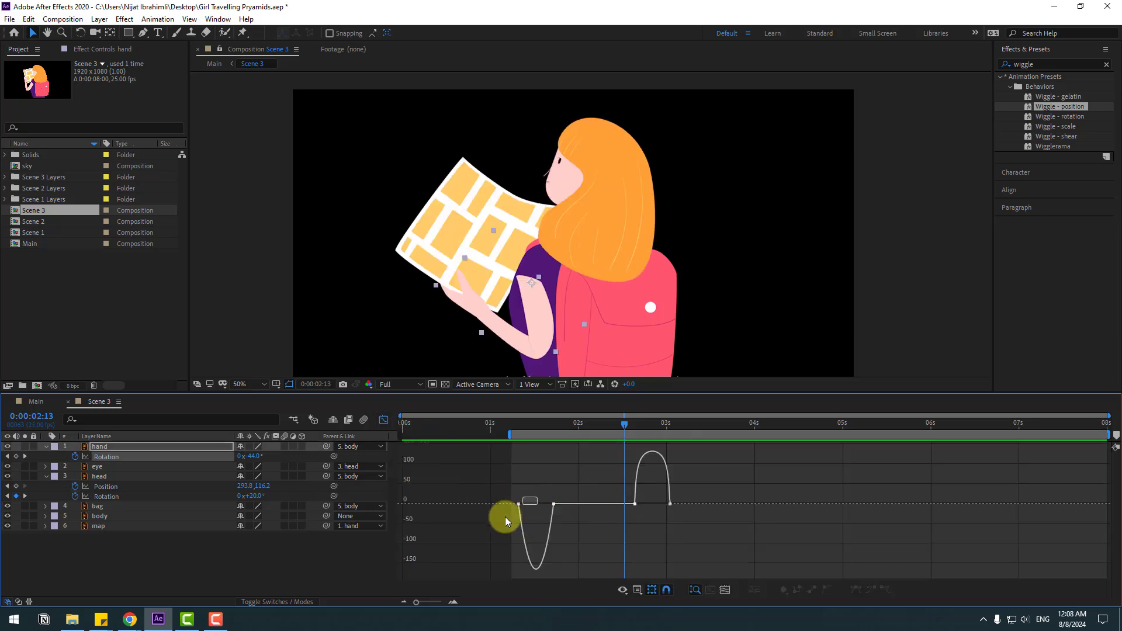
pyautogui.moveTo(531, 505); pyautogui.dragTo(646, 503)
pyautogui.press('space')
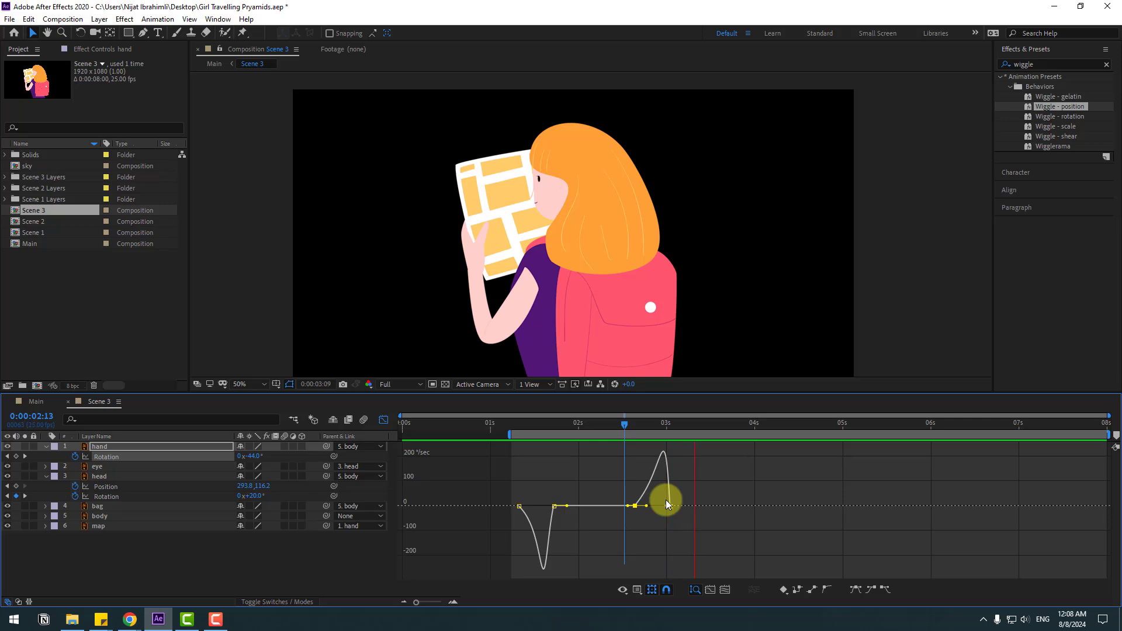
pyautogui.press('space')
pyautogui.click(383, 419)
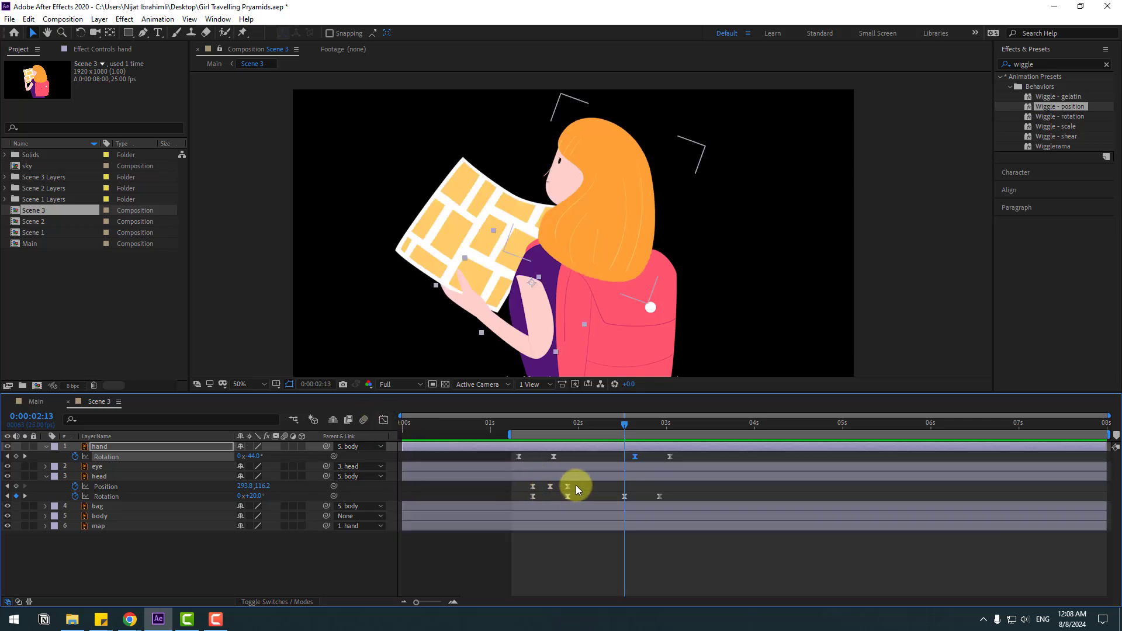
# - Copy the head's three Position keyframes, paste them at 0:00:02:13 and preview the repeated dip
pyautogui.moveTo(576, 489); pyautogui.dragTo(518, 490)
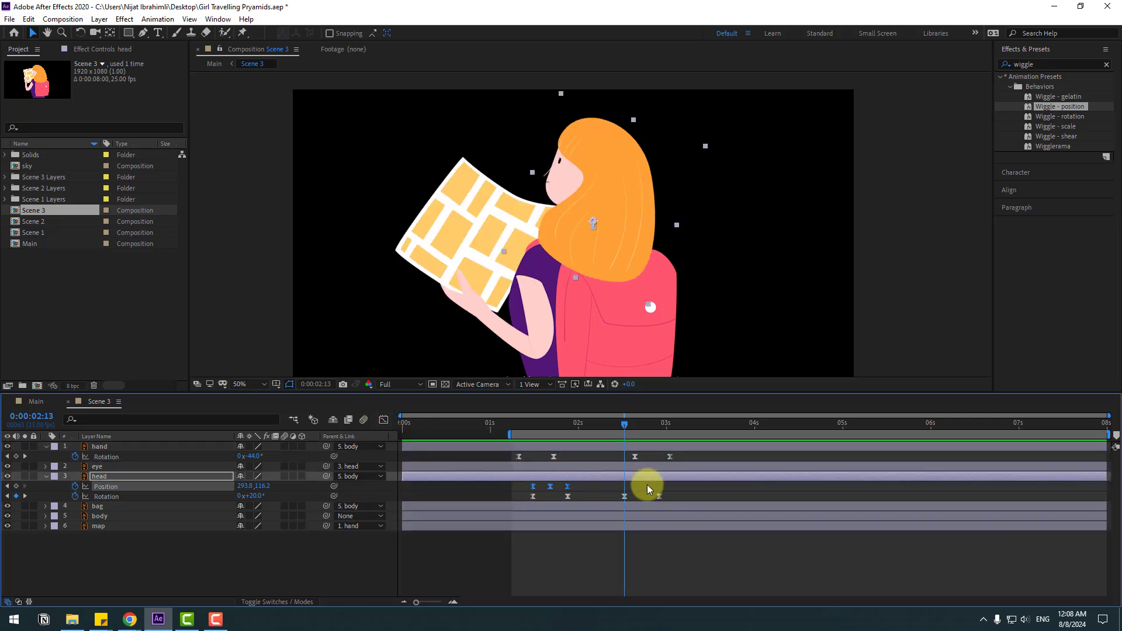
pyautogui.hotkey('ctrl', 'c')
pyautogui.hotkey('ctrl', 'v')
pyautogui.press('space')
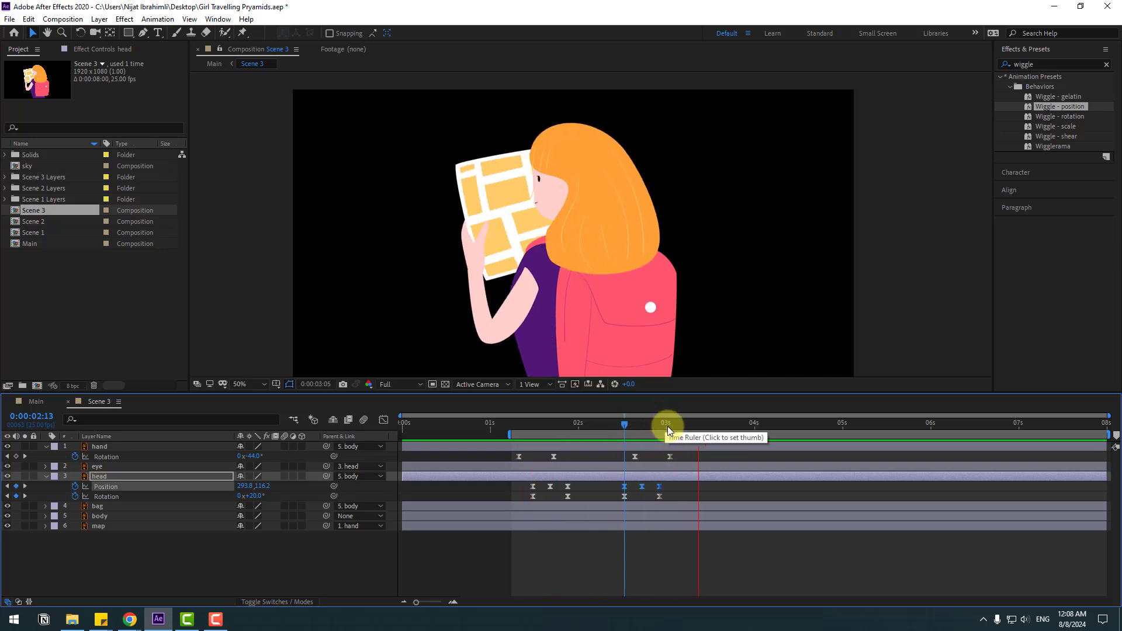
# - Move the hand's last Rotation keyframe slightly later to about 0:00:03:02 and preview the timing
pyautogui.click(642, 426)
pyautogui.click(672, 458)
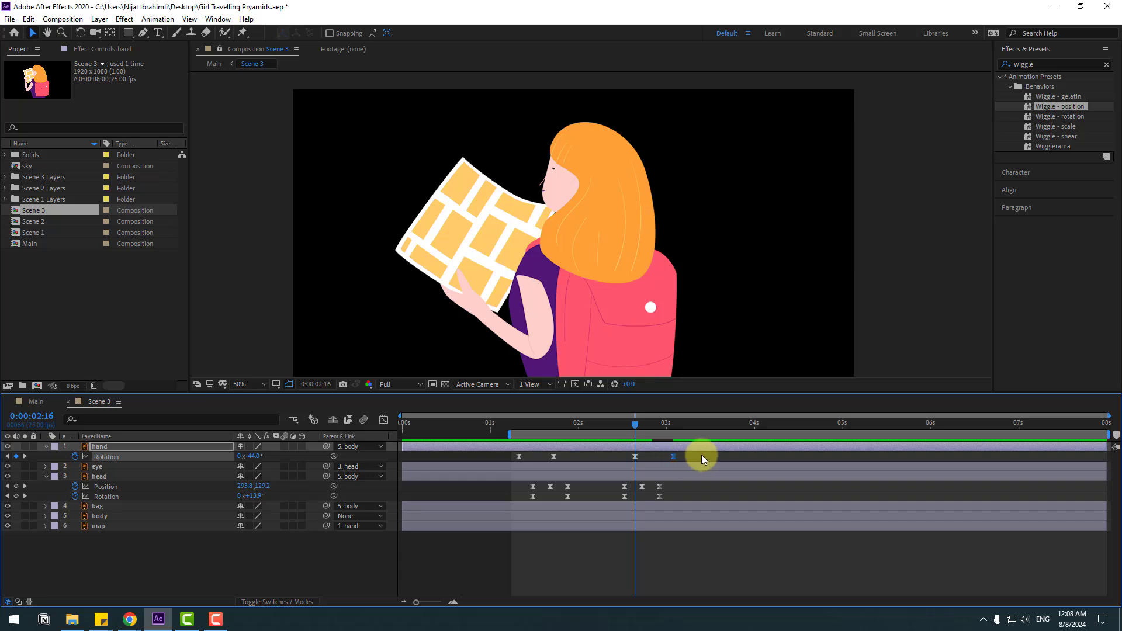
pyautogui.press('space')
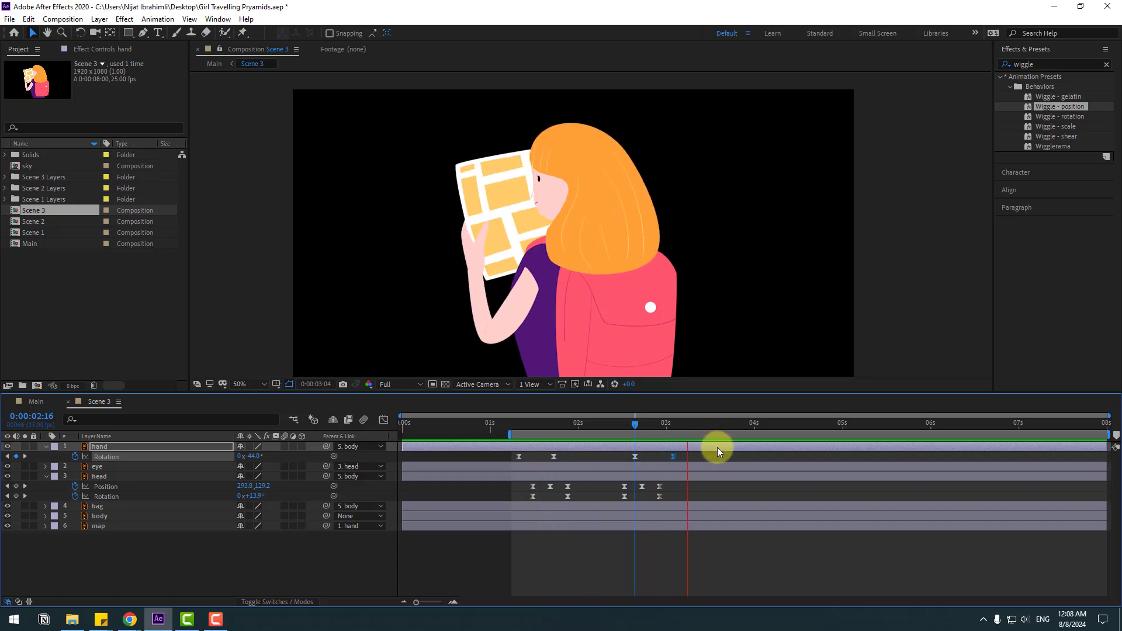
# - Hold the head's Rotation with a keyframe at 0:00:03:11 and tilt it to -9° at 0:00:03:21
pyautogui.moveTo(671, 427); pyautogui.dragTo(705, 428)
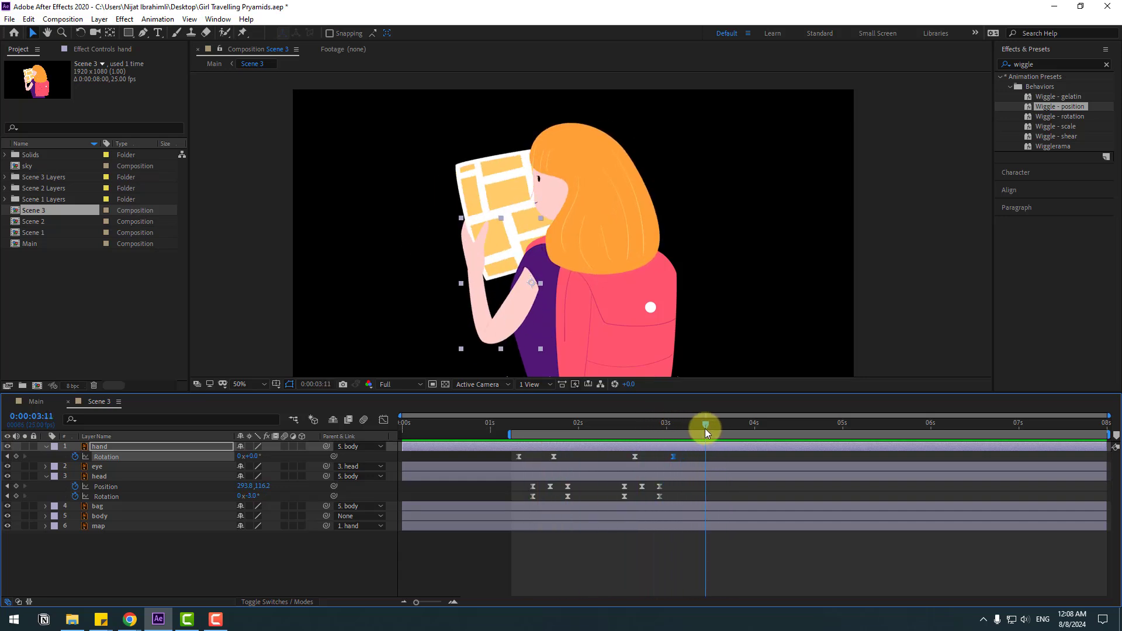
pyautogui.click(194, 542)
pyautogui.click(16, 496)
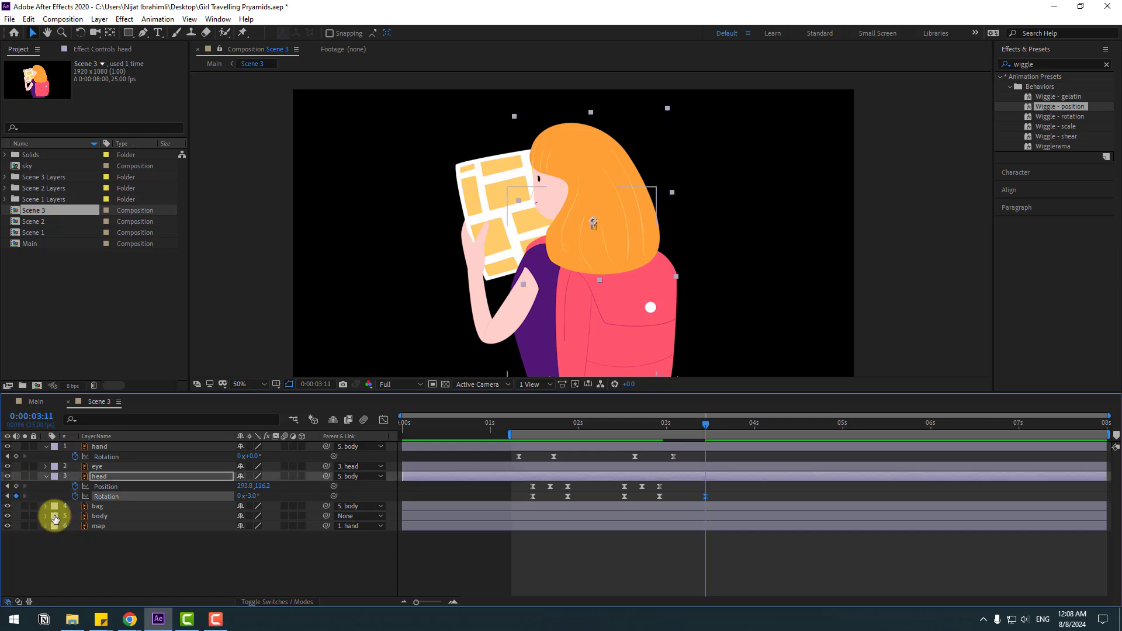
pyautogui.click(159, 551)
pyautogui.hotkey('shift', 'pagedown')
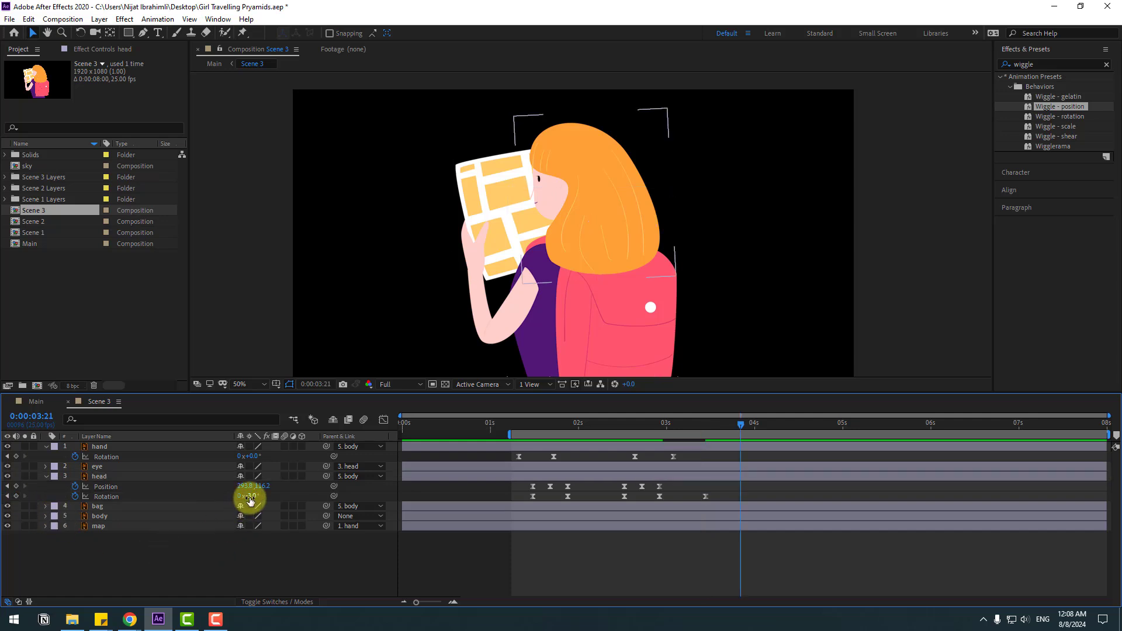
pyautogui.moveTo(252, 497); pyautogui.dragTo(247, 500)
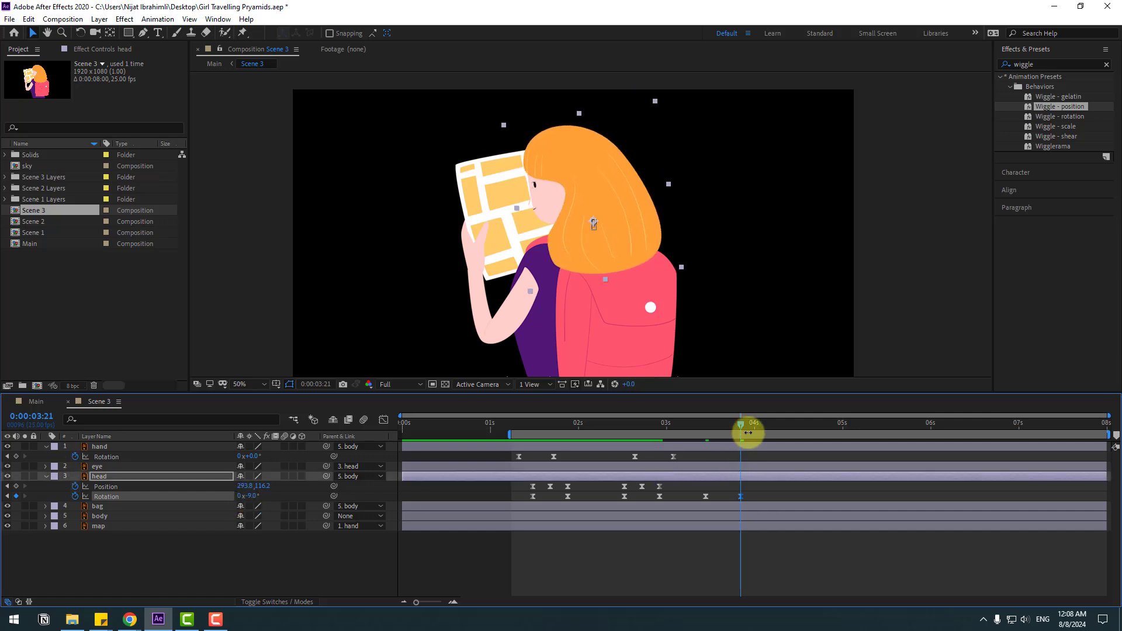
# - Hold the hand's Rotation with a keyframe at 0:00:03:14 and set it to -12° at 0:00:03:24
pyautogui.moveTo(728, 425); pyautogui.dragTo(714, 425)
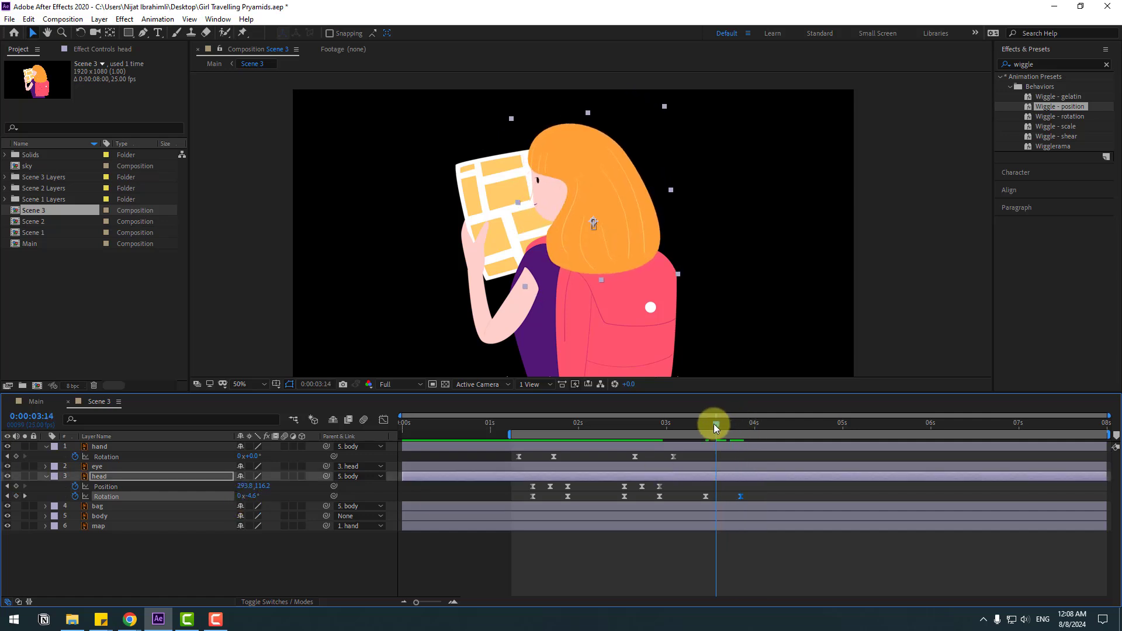
pyautogui.click(107, 538)
pyautogui.click(17, 456)
pyautogui.hotkey('shift', 'pagedown')
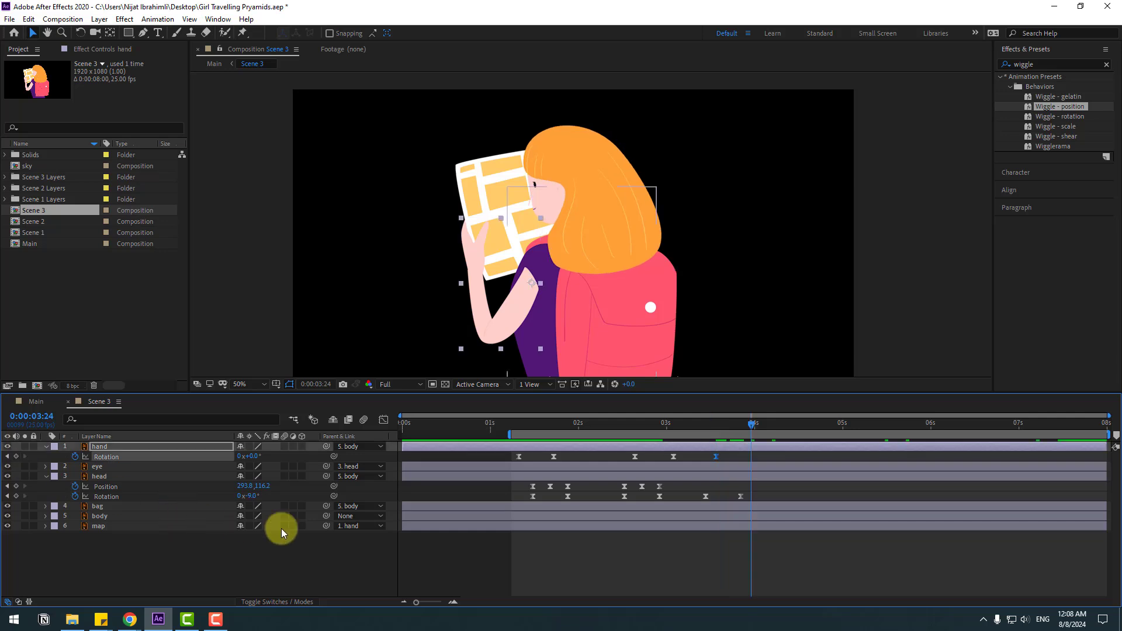
pyautogui.press('F2')
pyautogui.moveTo(250, 458); pyautogui.dragTo(249, 460)
# - Shift the last two Rotation keyframes so the hand's pair starts at 0:00:03:11 and the head's at about 0:00:03:15, and review the motion
pyautogui.moveTo(701, 424); pyautogui.dragTo(705, 457)
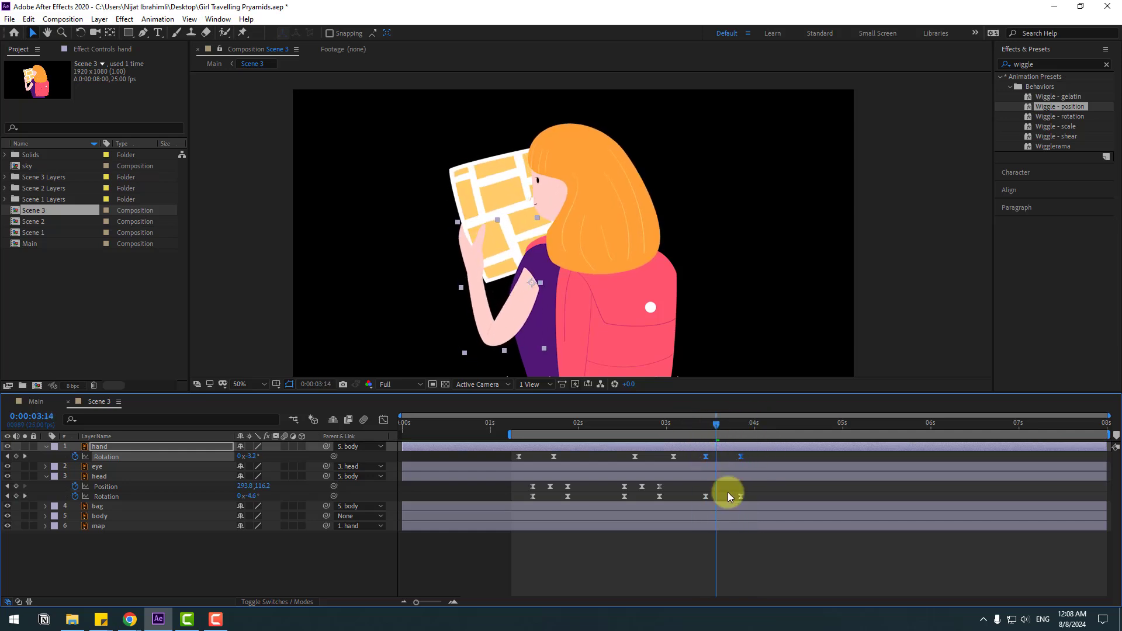
pyautogui.click(705, 496)
pyautogui.moveTo(705, 498); pyautogui.dragTo(719, 498)
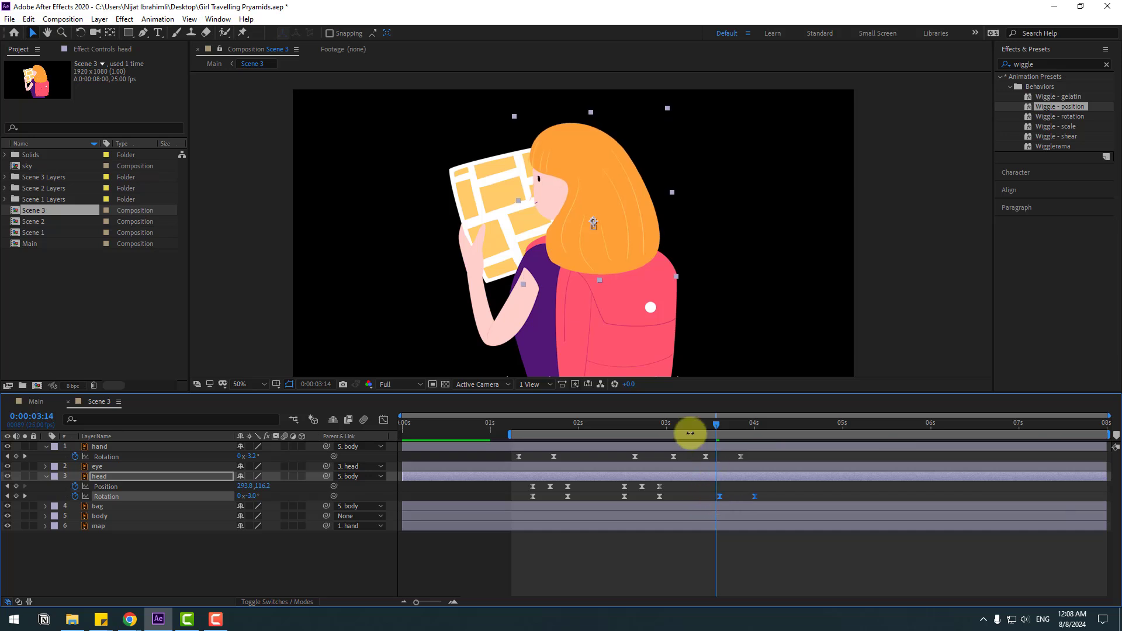
pyautogui.moveTo(695, 430); pyautogui.dragTo(790, 432)
pyautogui.click(53, 535)
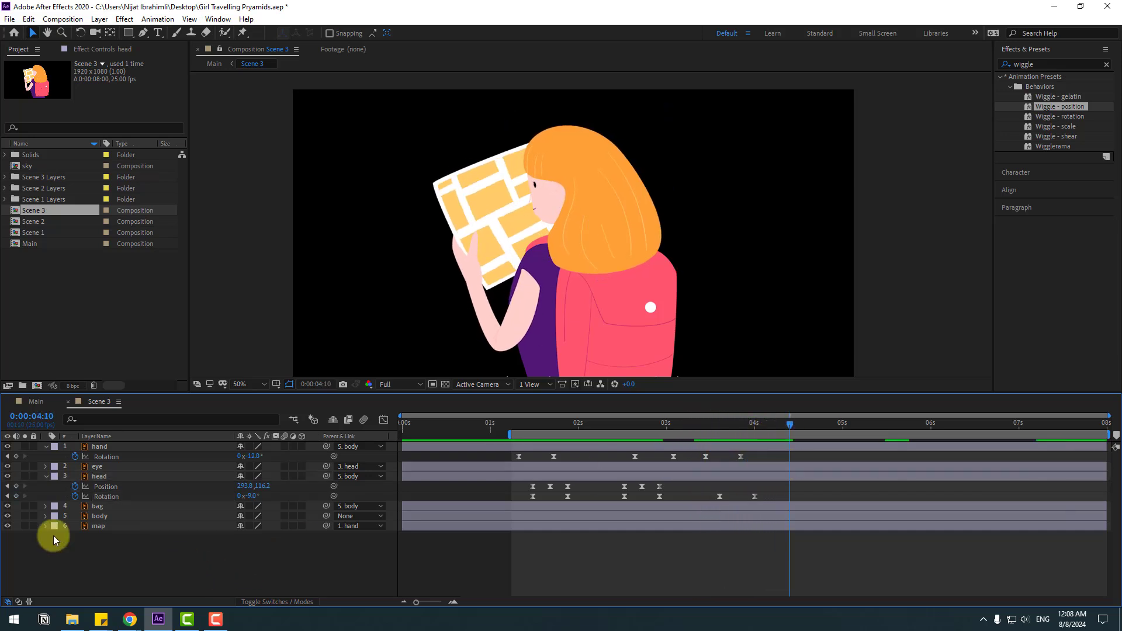
# - Add a hold keyframe and a 14° keyframe to the head's Rotation, and place the pair at about 0:00:04:14 and 0:00:04:24
pyautogui.click(17, 496)
pyautogui.click(158, 574)
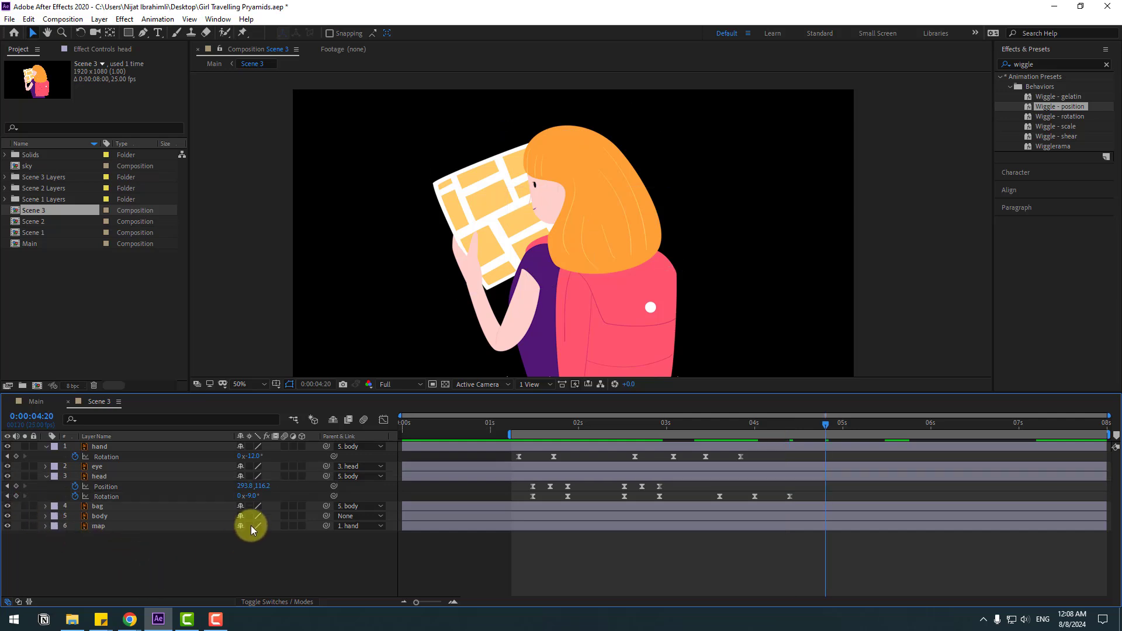
pyautogui.moveTo(253, 499); pyautogui.dragTo(264, 493)
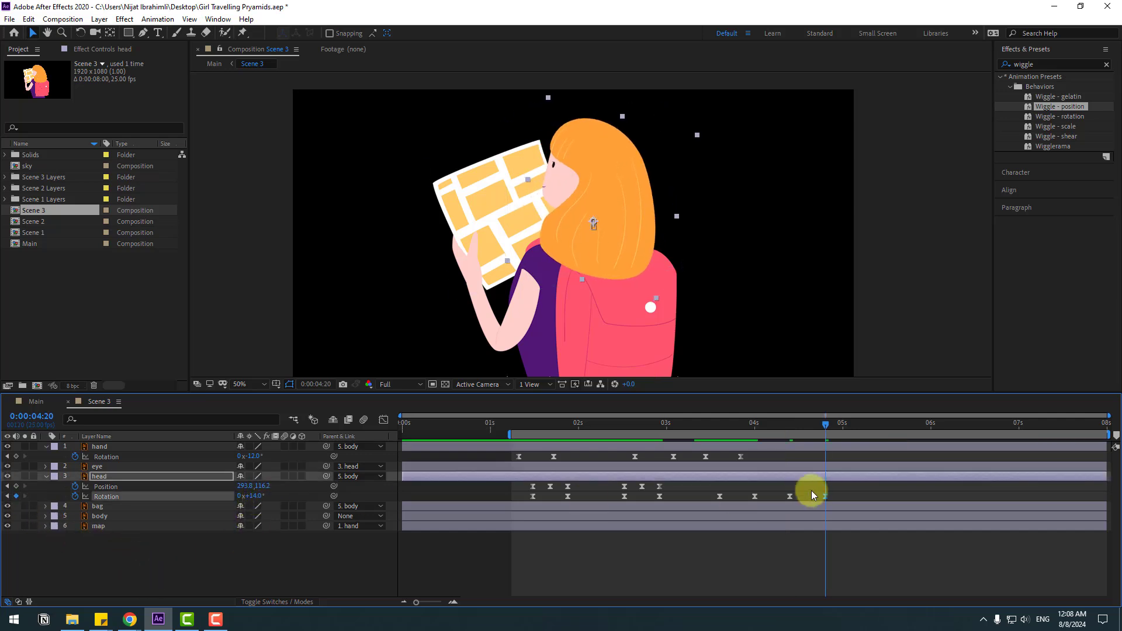
pyautogui.moveTo(836, 496); pyautogui.dragTo(808, 492)
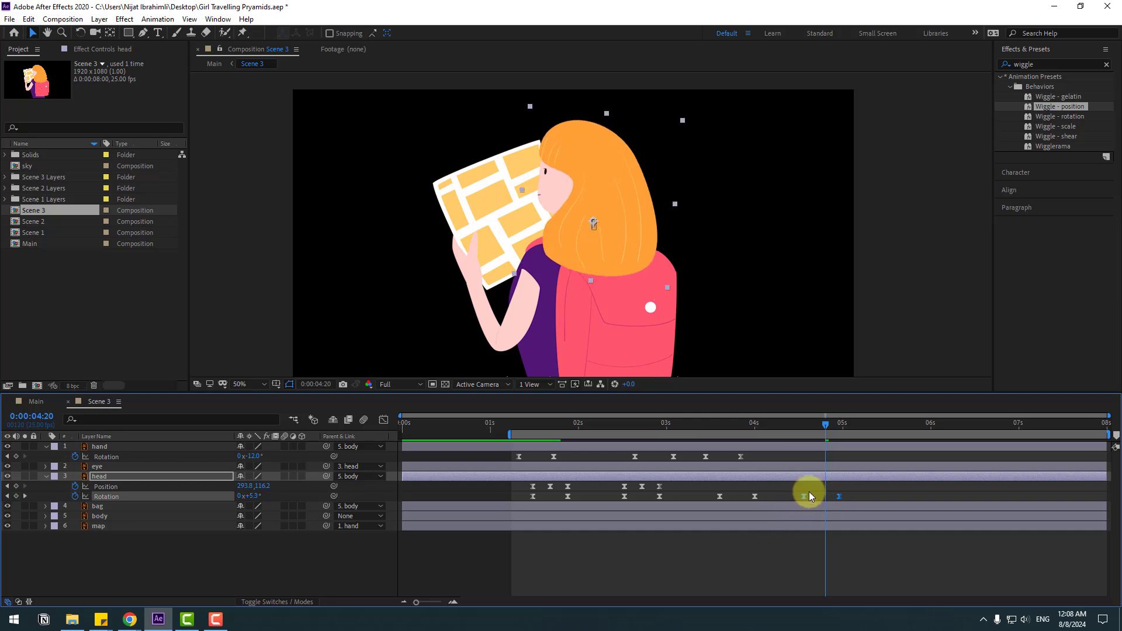
# - Hold the hand's Rotation with a keyframe at 0:00:04:17, set it to -58° at 0:00:05:02, and preview the motion
pyautogui.moveTo(824, 425); pyautogui.dragTo(814, 425)
pyautogui.click(212, 561)
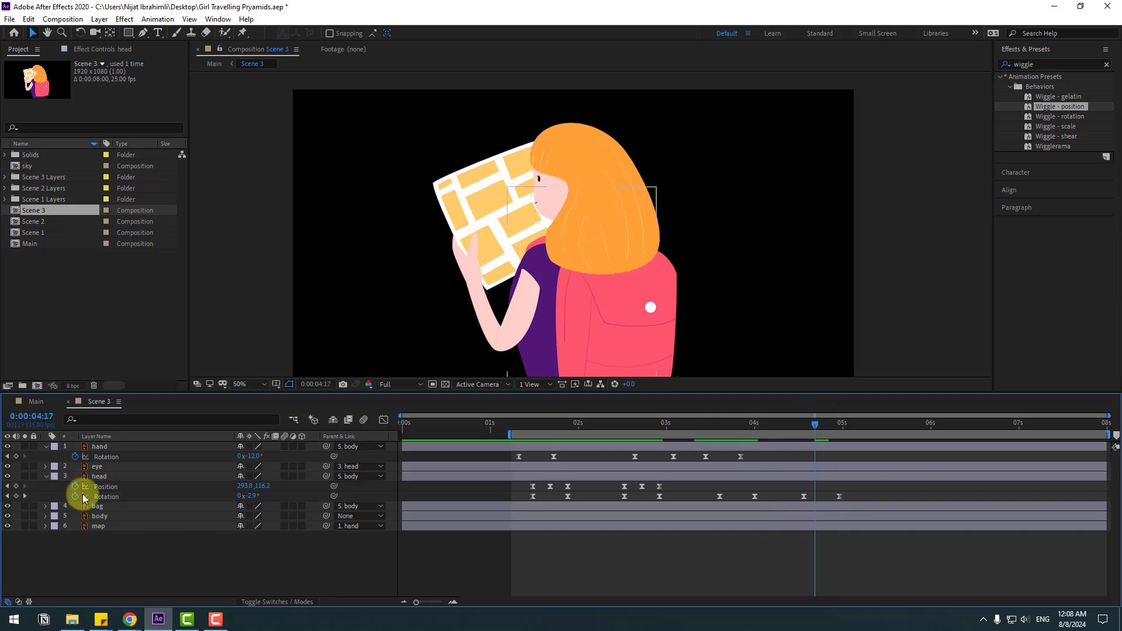
pyautogui.click(16, 457)
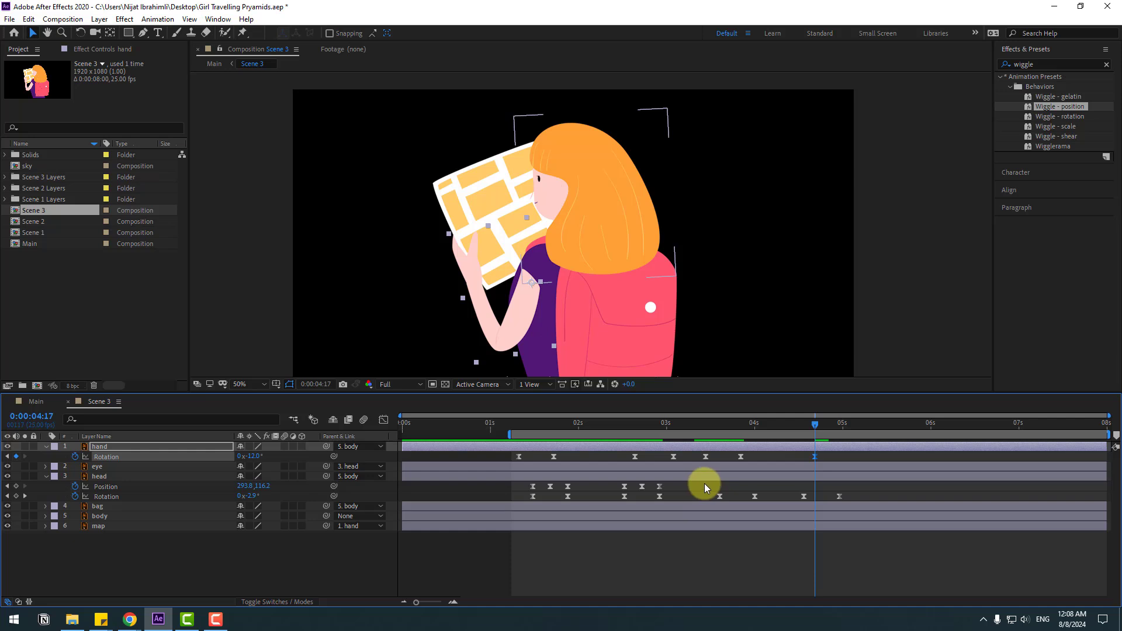
pyautogui.hotkey('shift', 'pagedown')
pyautogui.moveTo(257, 456); pyautogui.dragTo(232, 458)
pyautogui.press('space')
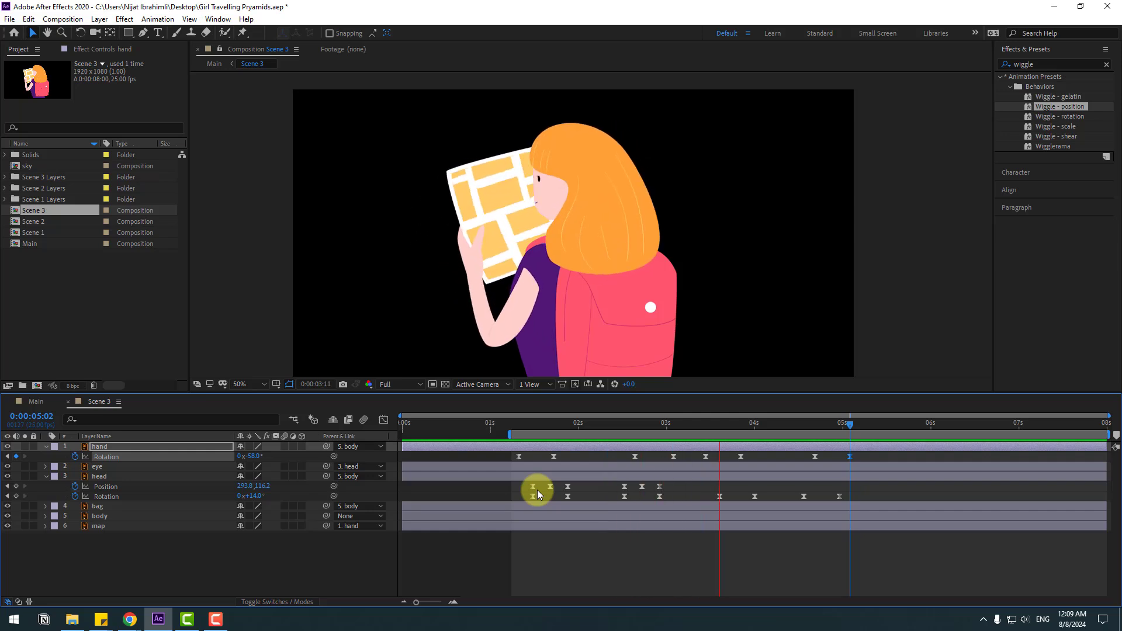
pyautogui.press('space')
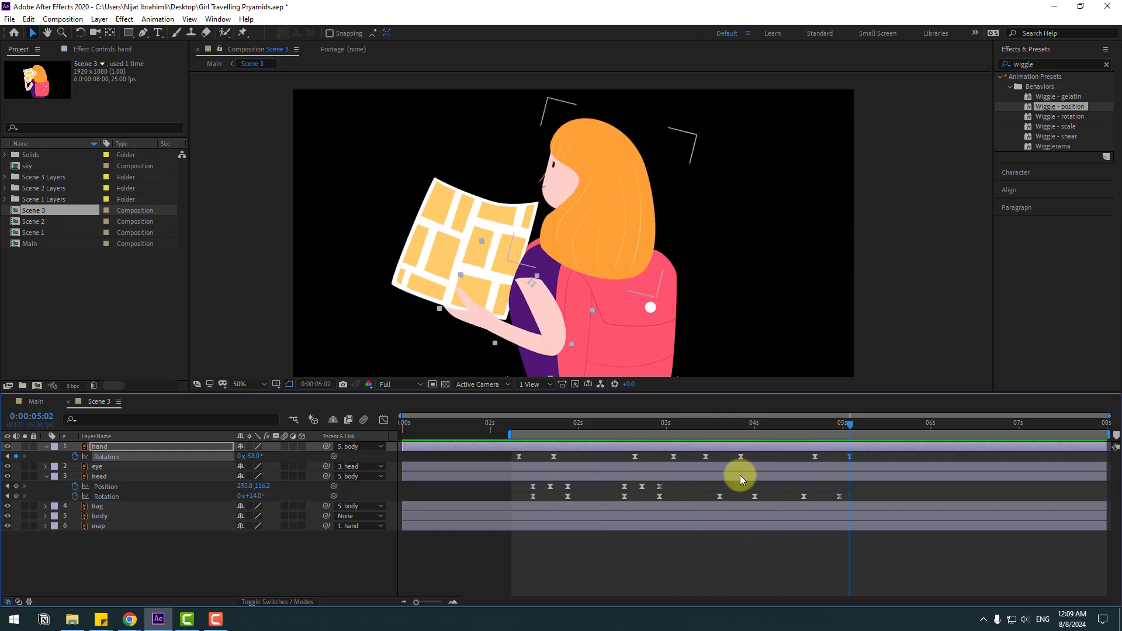
# - Copy three of the head's Position keyframes and paste them at 0:00:03:15 and 0:00:04:14
pyautogui.moveTo(670, 485); pyautogui.dragTo(616, 484)
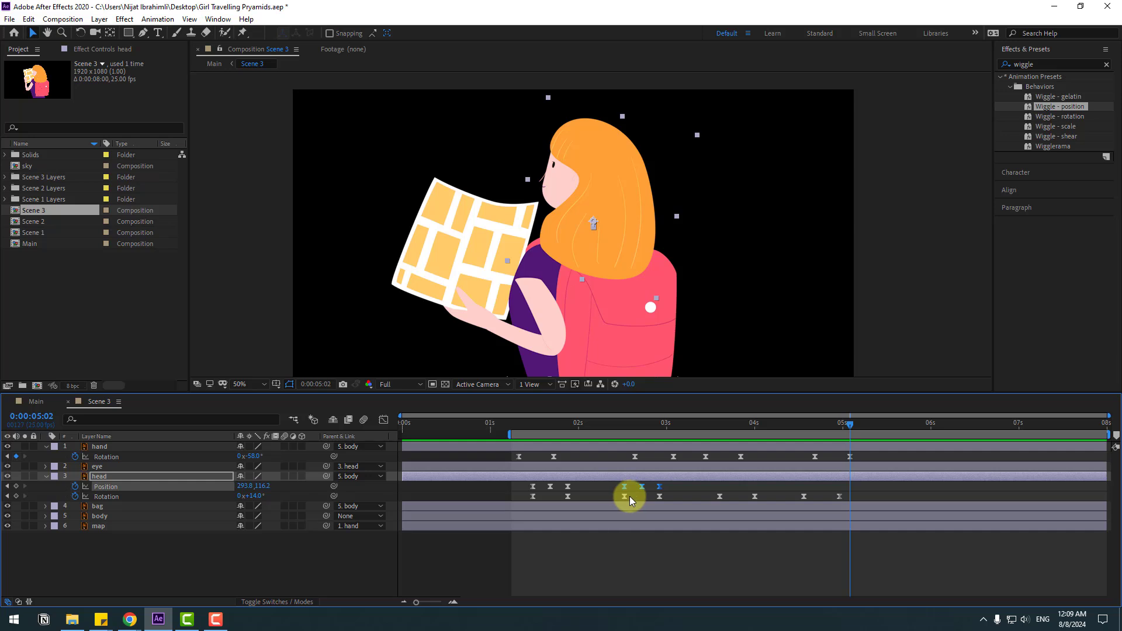
pyautogui.click(721, 421)
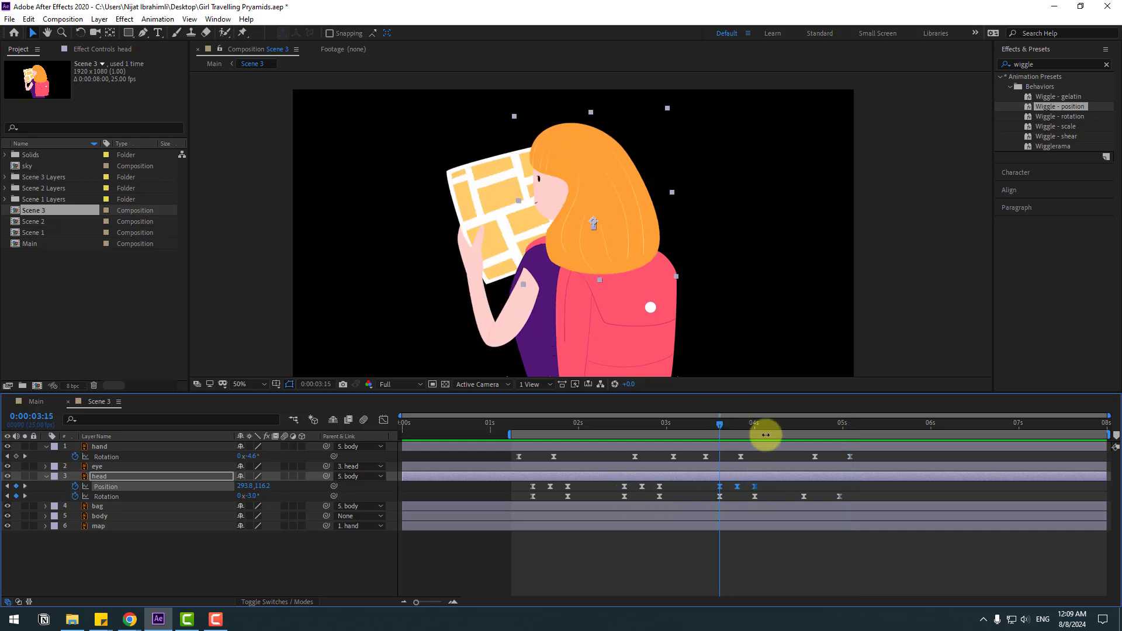
pyautogui.hotkey('ctrl', 'v')
pyautogui.click(796, 423)
pyautogui.moveTo(800, 422); pyautogui.dragTo(804, 423)
pyautogui.hotkey('ctrl', 'v')
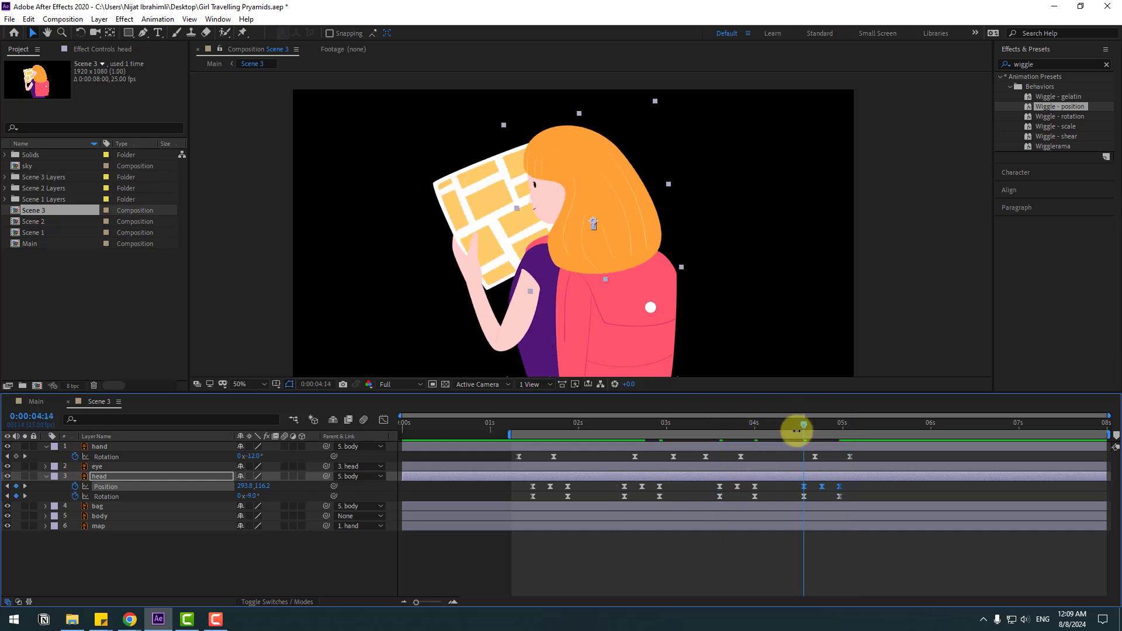
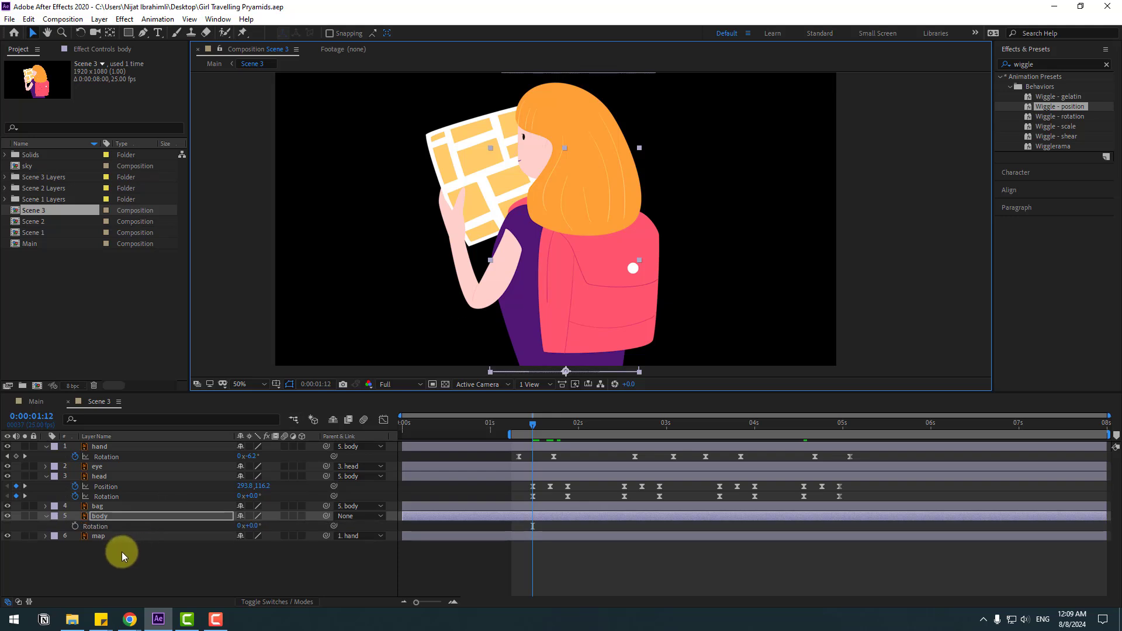
# - Animate the body's Rotation from 0° at 0:00:01:12 to 6° at 0:00:01:22
pyautogui.click(76, 525)
pyautogui.press('space')
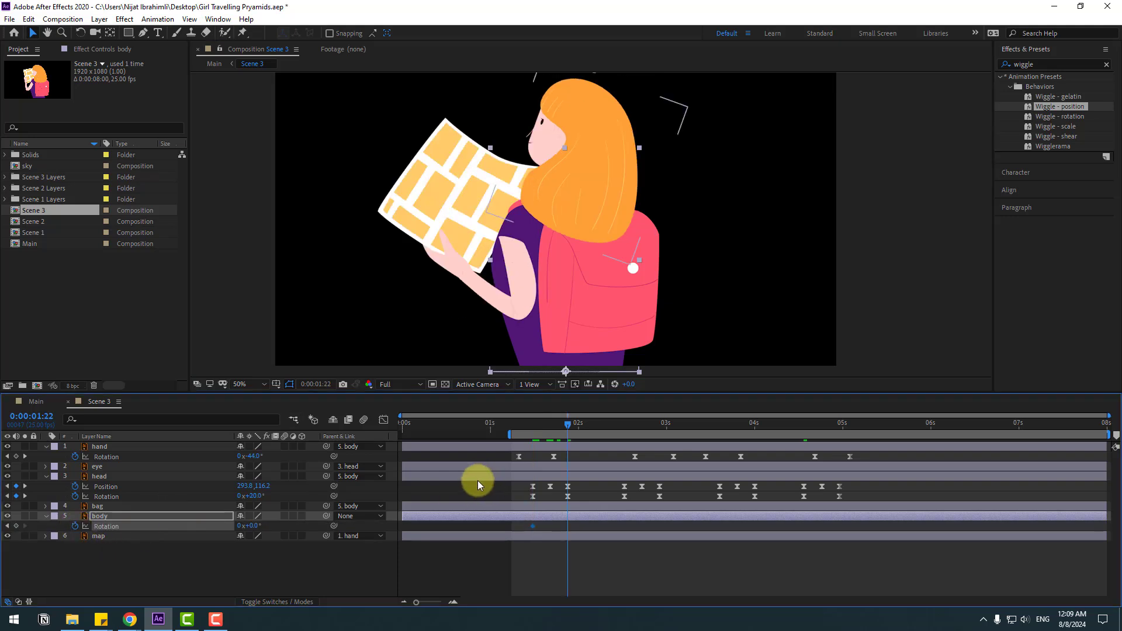
pyautogui.click(254, 525)
pyautogui.write('3')
pyautogui.press('Return')
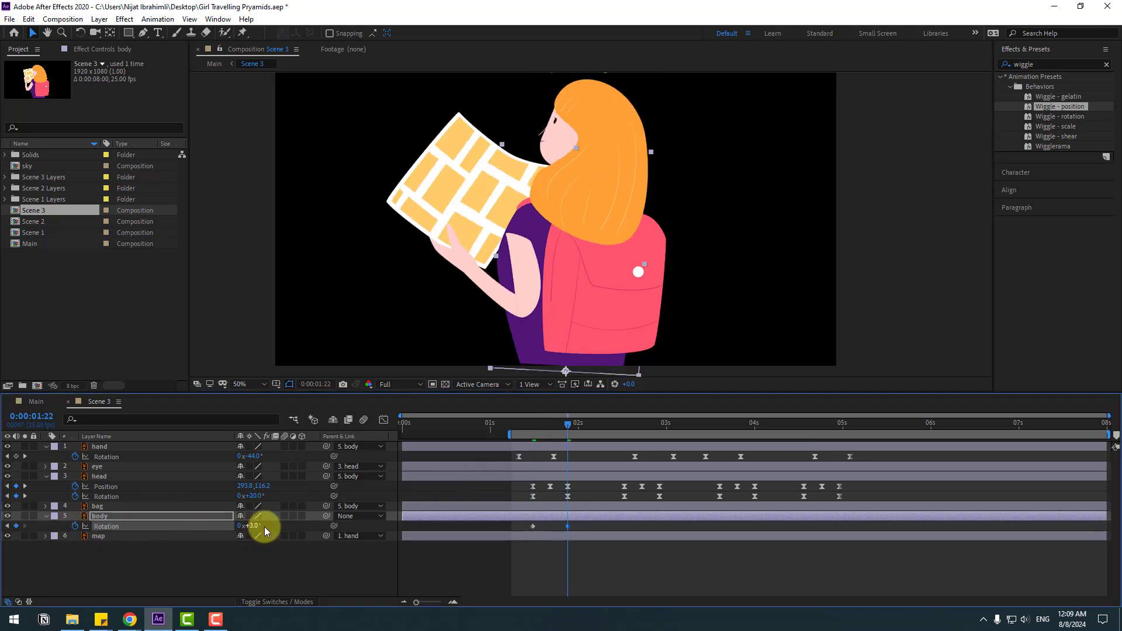
pyautogui.moveTo(584, 431); pyautogui.dragTo(627, 424)
pyautogui.write('6')
pyautogui.press('Return')
pyautogui.click(130, 577)
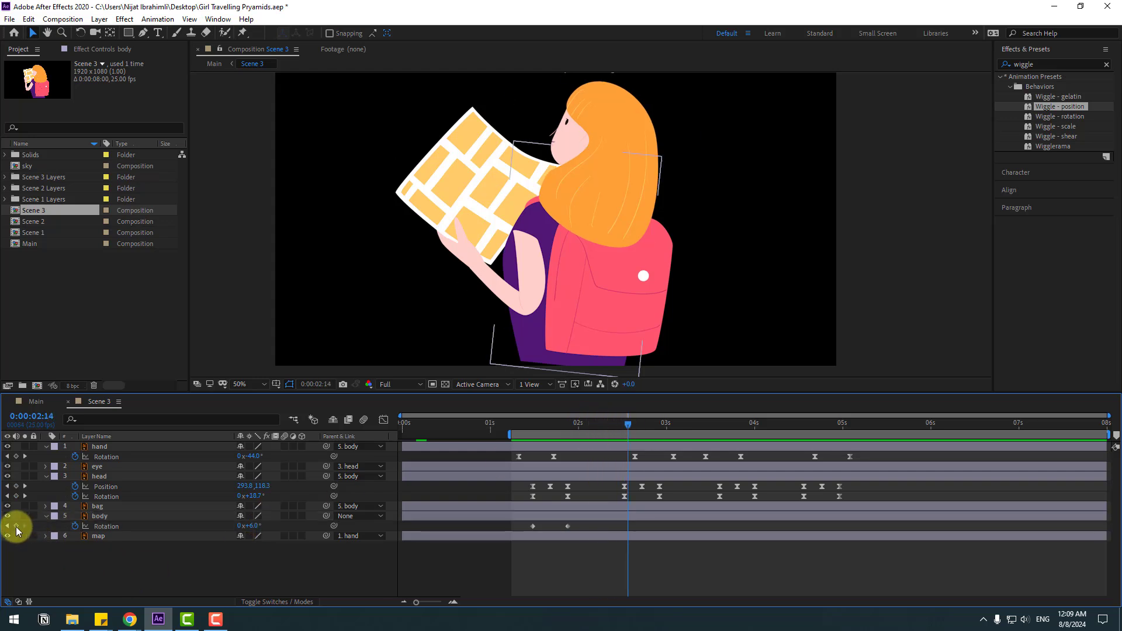
# - Hold the body's Rotation with a keyframe at 0:00:02:14, set it to -3° at 0:00:02:24, and scrub through the change
pyautogui.click(16, 528)
pyautogui.hotkey('shift', 'pagedown')
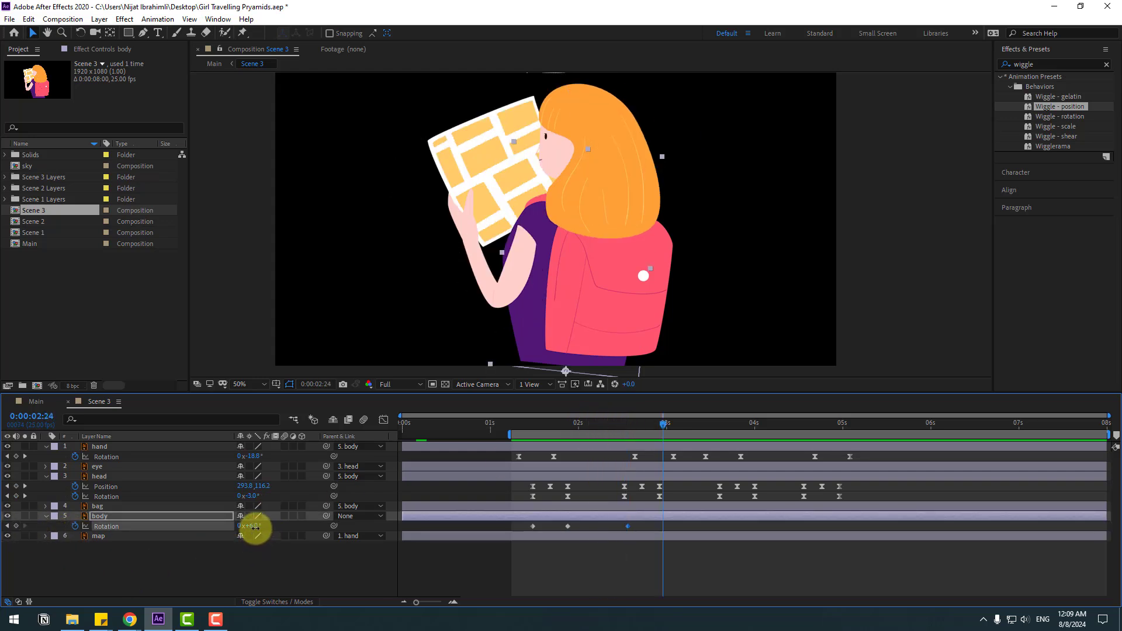
pyautogui.press('Return')
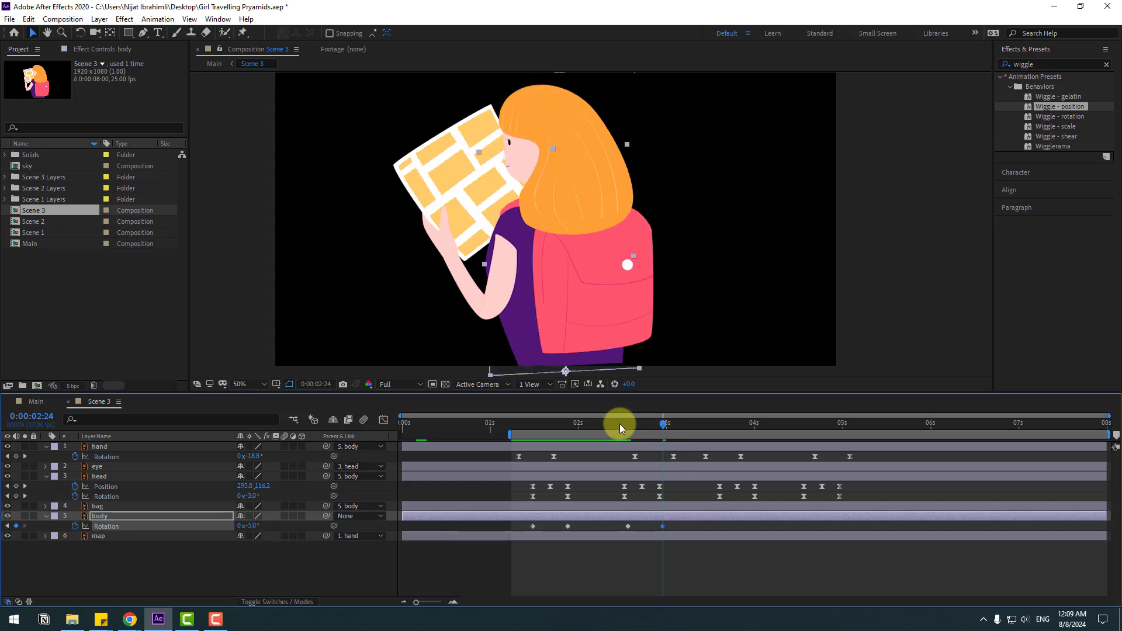
pyautogui.moveTo(620, 423); pyautogui.dragTo(652, 430)
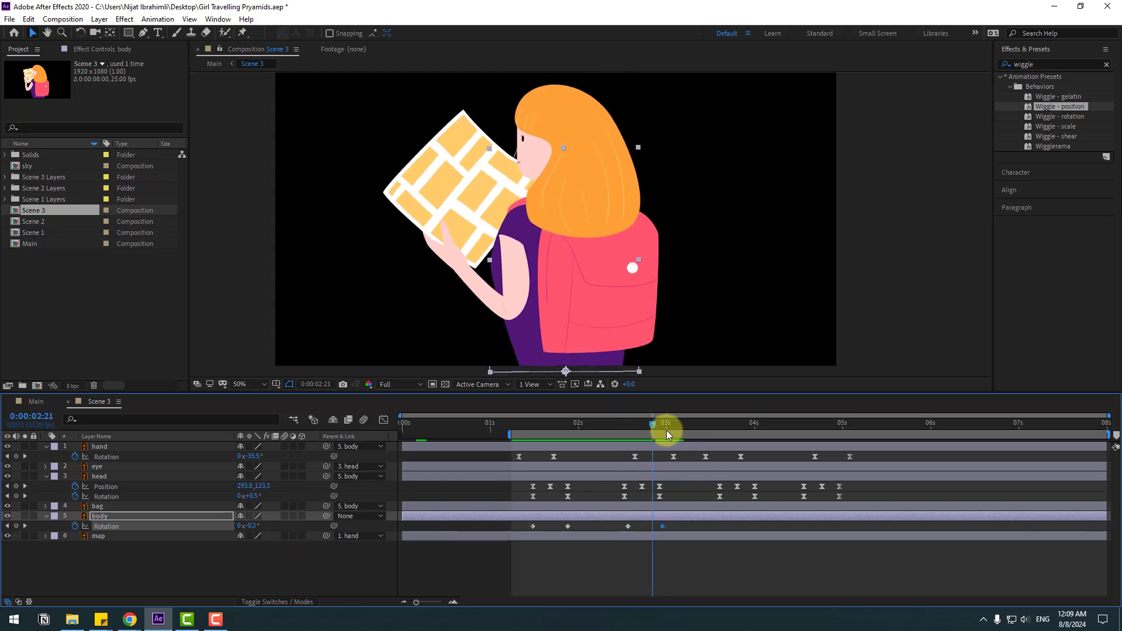
# - Hold the body's Rotation with a keyframe at 0:00:03:15 and set it to -5° at 0:00:04:00
pyautogui.click(717, 433)
pyautogui.click(171, 568)
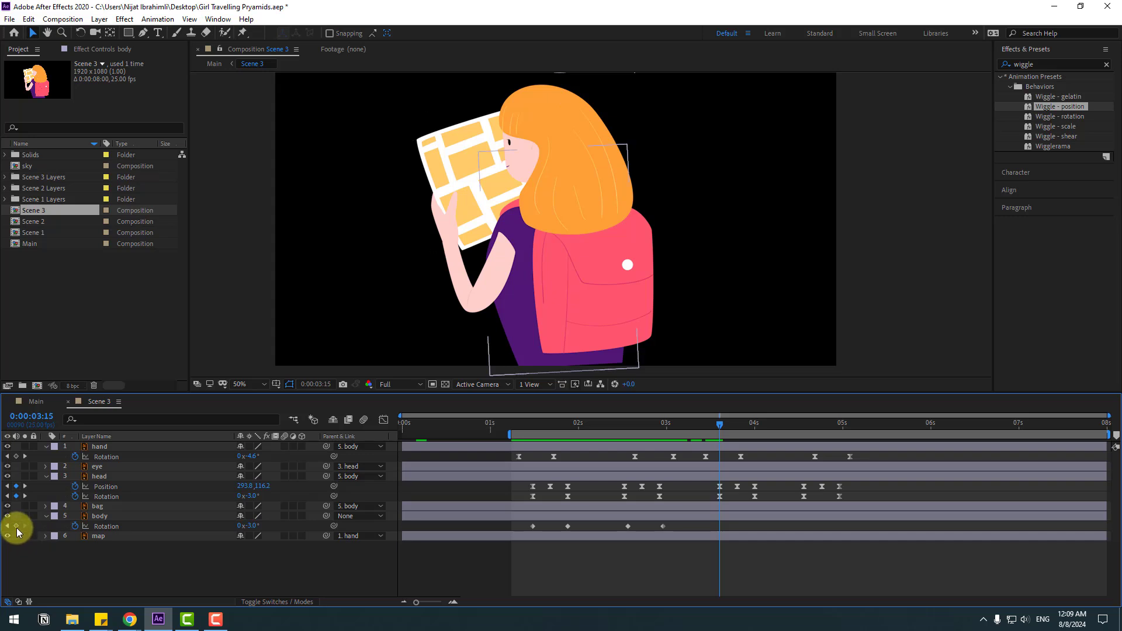
pyautogui.click(16, 526)
pyautogui.hotkey('shift', 'pagedown')
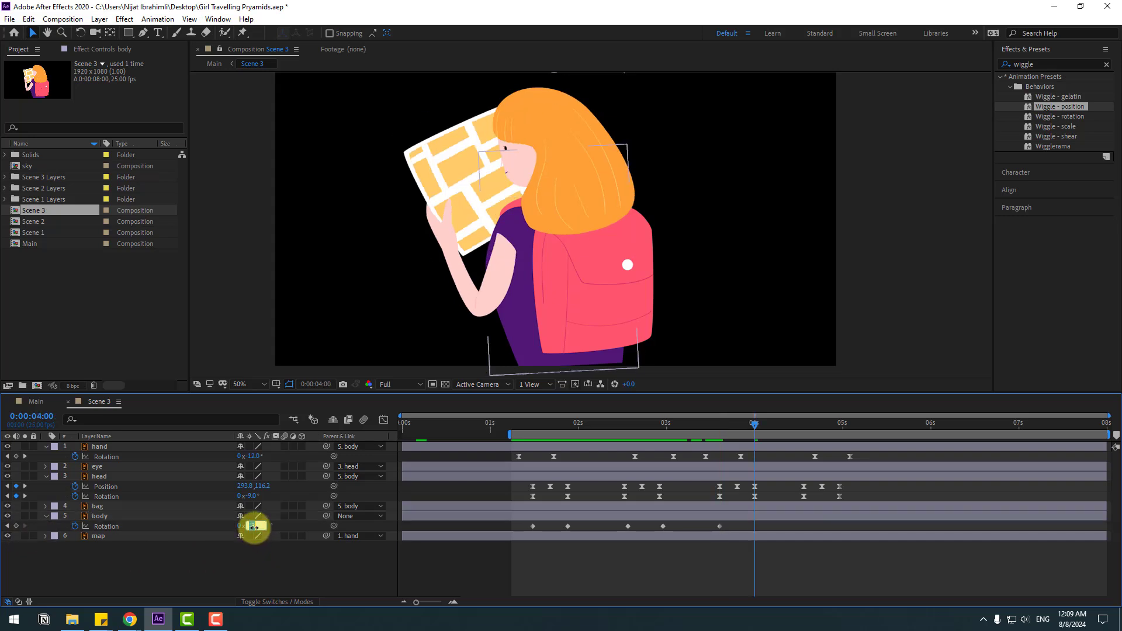
pyautogui.press('Return')
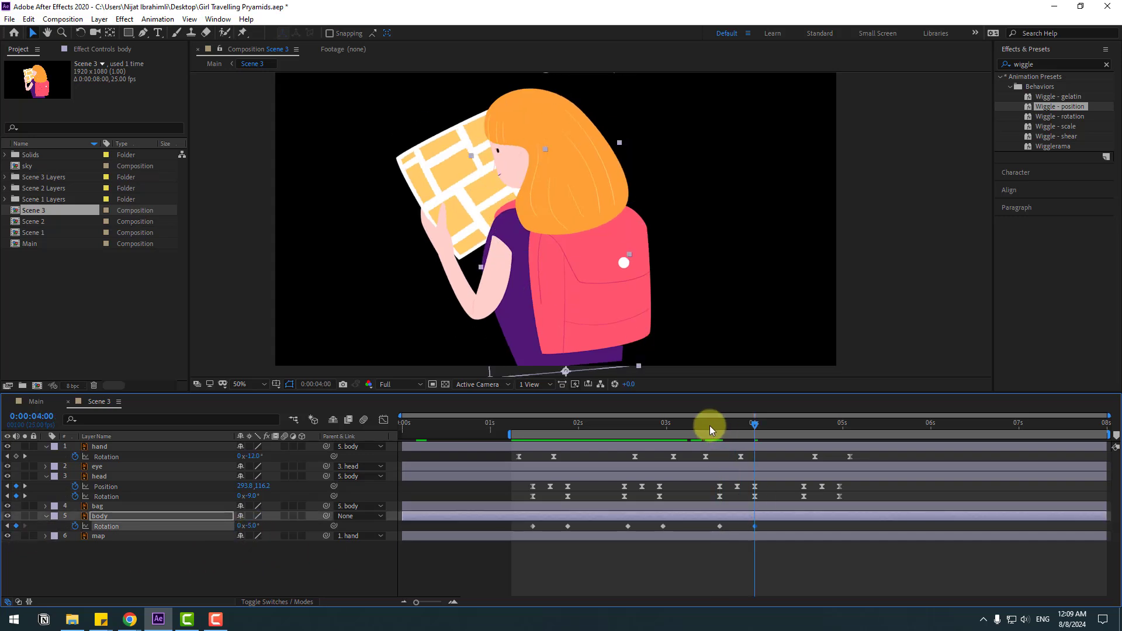
# - Hold the body's Rotation with a keyframe at 0:00:04:14 and set it to 3° at 0:00:04:24
pyautogui.moveTo(710, 426); pyautogui.dragTo(803, 433)
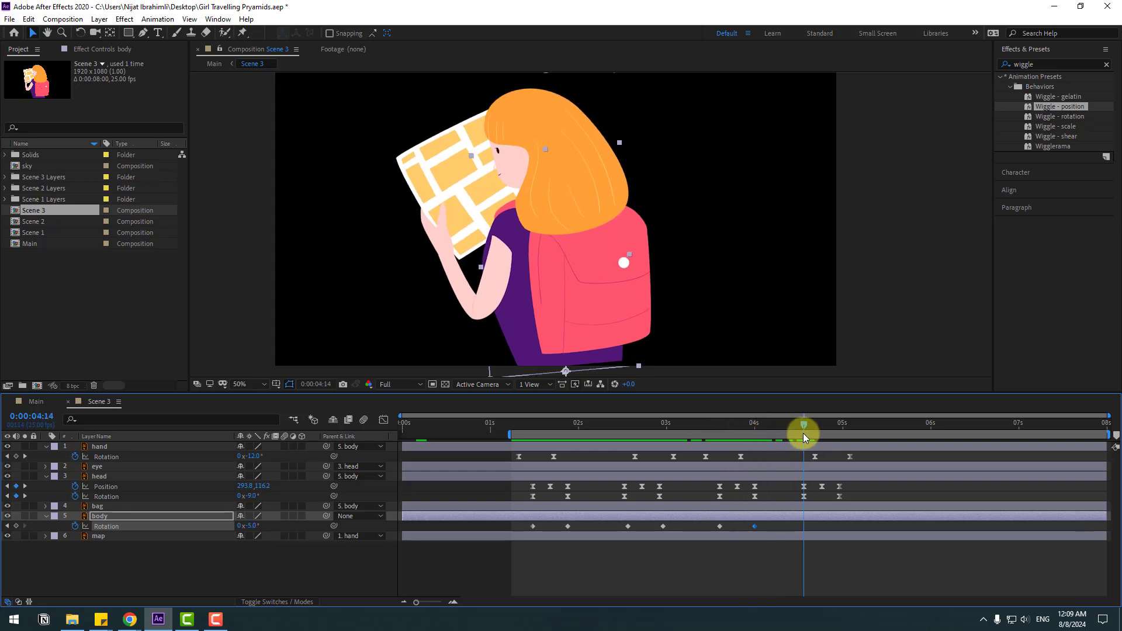
pyautogui.click(248, 571)
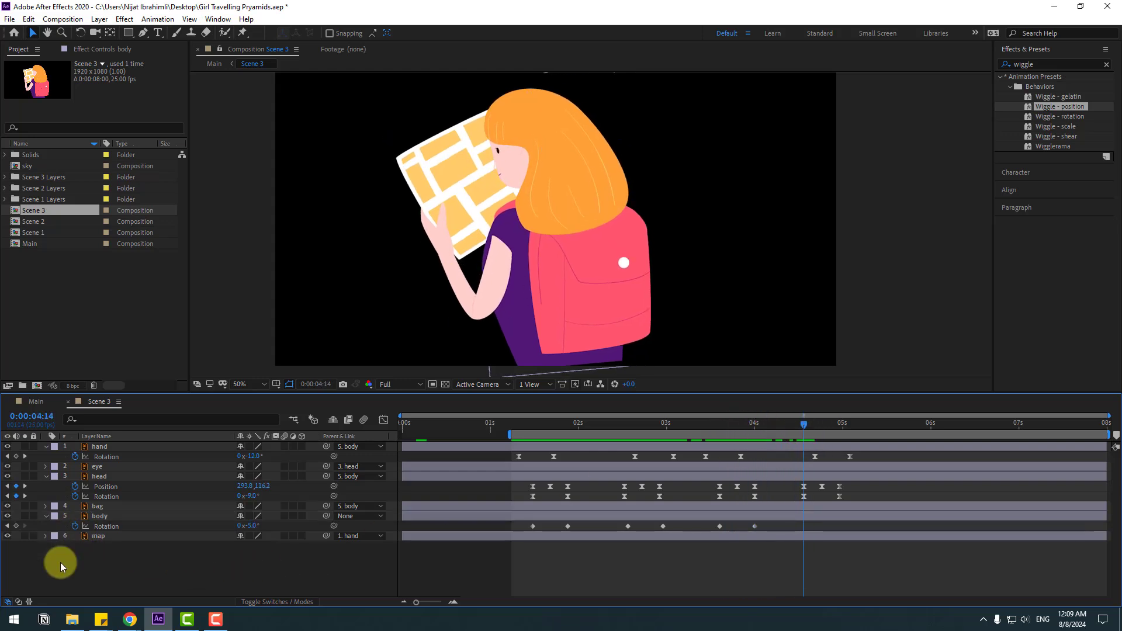
pyautogui.click(16, 525)
pyautogui.hotkey('shift', 'pagedown')
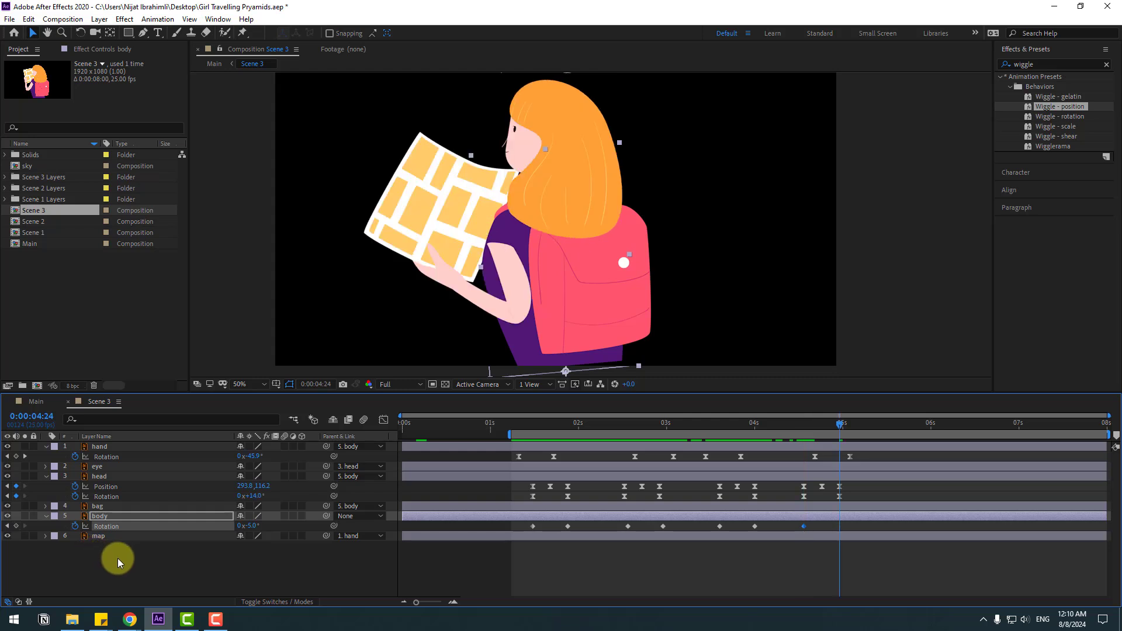
pyautogui.write('3')
pyautogui.press('Return')
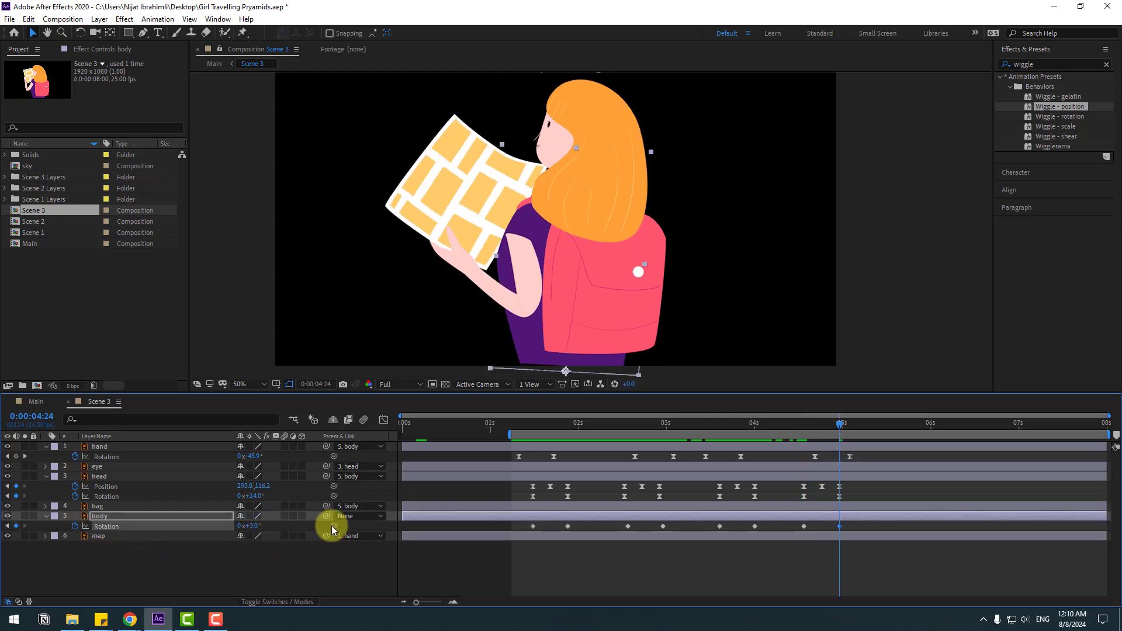
# - Apply Easy Ease to all of the body's Rotation keyframes
pyautogui.moveTo(856, 510); pyautogui.dragTo(528, 527)
pyautogui.rightClick(528, 527)
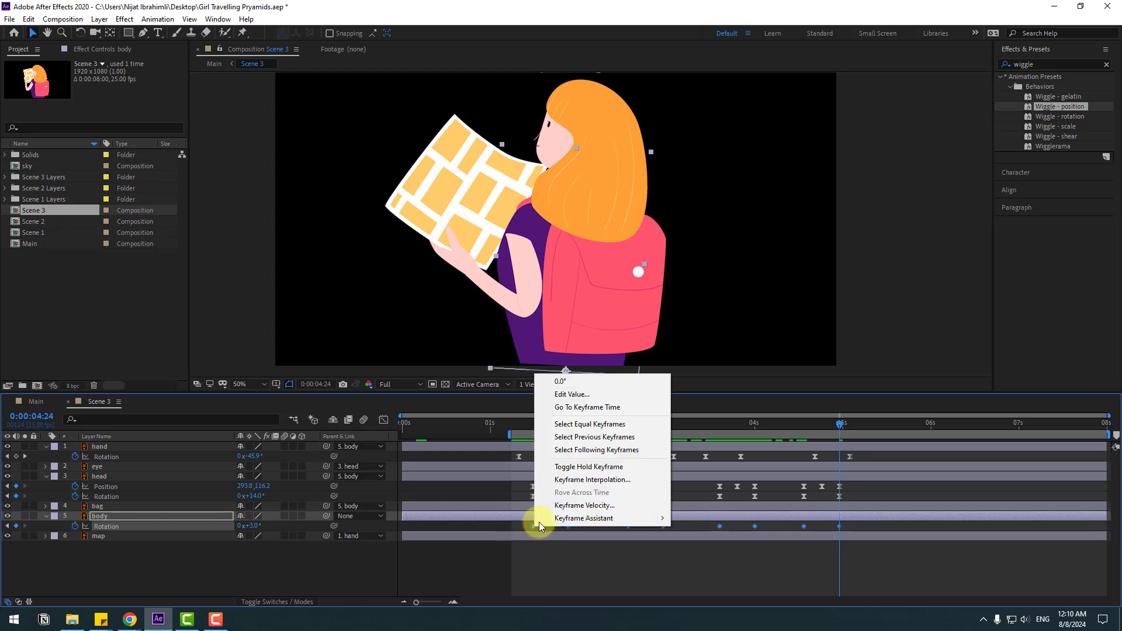
pyautogui.moveTo(601, 518)
pyautogui.click(713, 442)
pyautogui.click(553, 572)
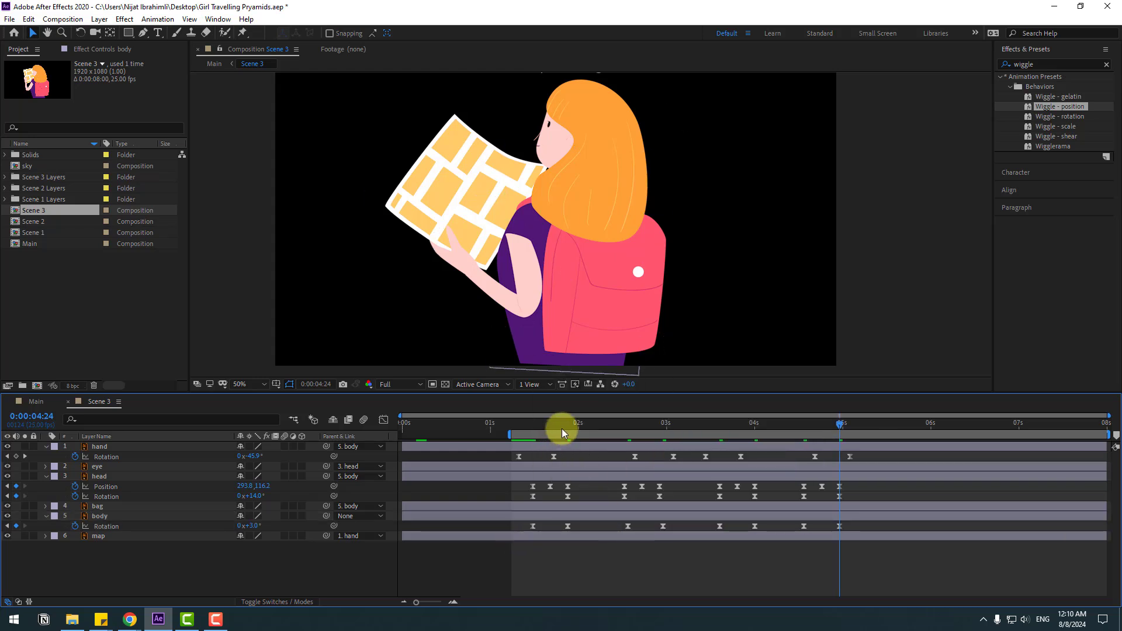
# - Keyframe the body's Position at 0:00:01:12 and lower it to 993.3, 1116.5 at about 0:00:01:17
pyautogui.moveTo(562, 429); pyautogui.dragTo(532, 425)
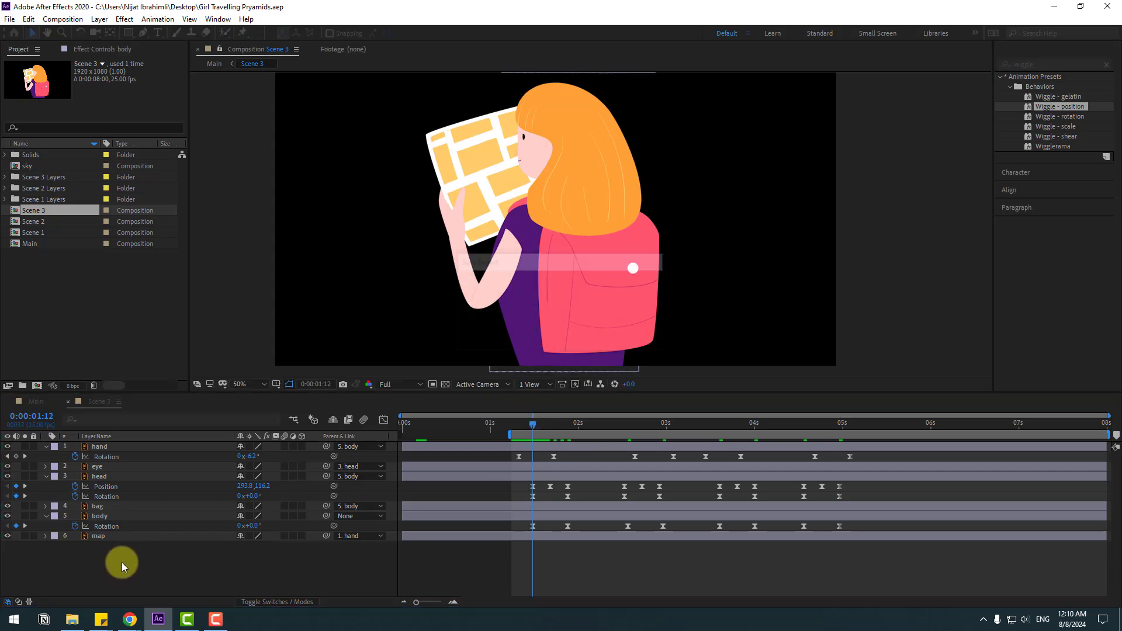
pyautogui.click(100, 516)
pyautogui.hotkey('shift', 'p')
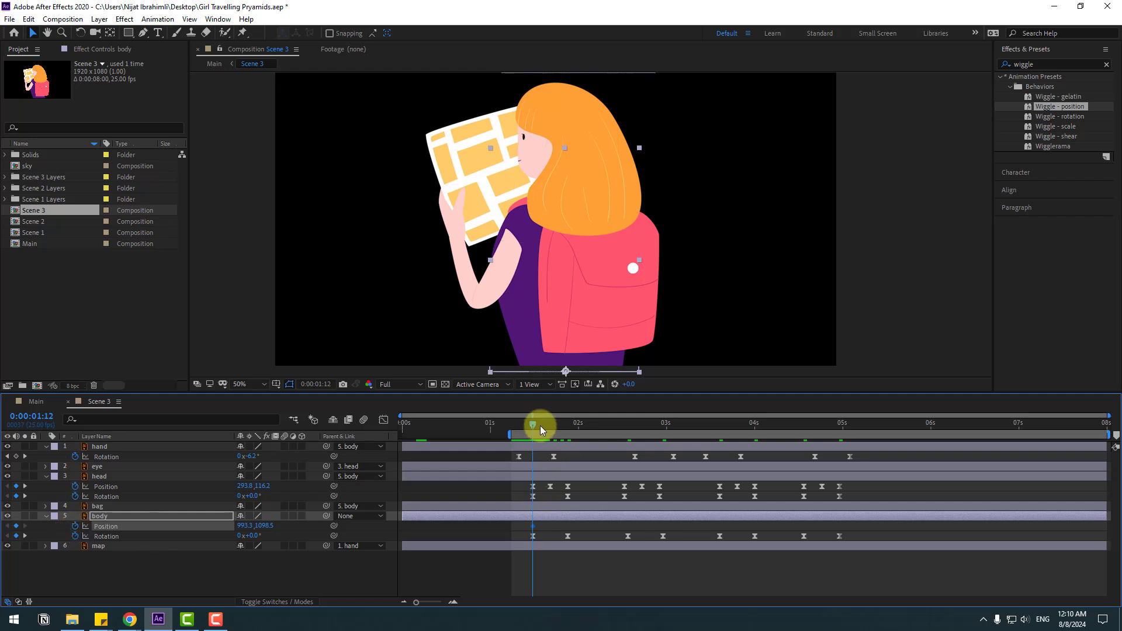
pyautogui.moveTo(540, 425); pyautogui.dragTo(567, 424)
pyautogui.hotkey('shift', 'Down')
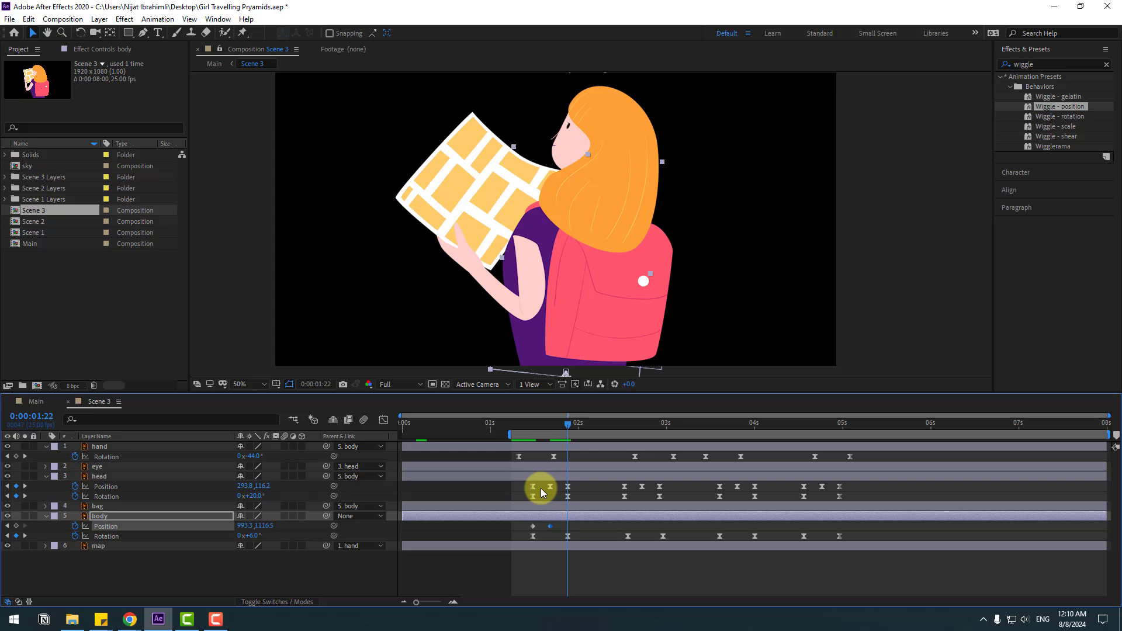
# - Copy the body's first Position keyframe to 0:00:01:22, apply Easy Ease to all three Position keyframes, and preview the dip
pyautogui.click(532, 526)
pyautogui.hotkey('ctrl', 'c')
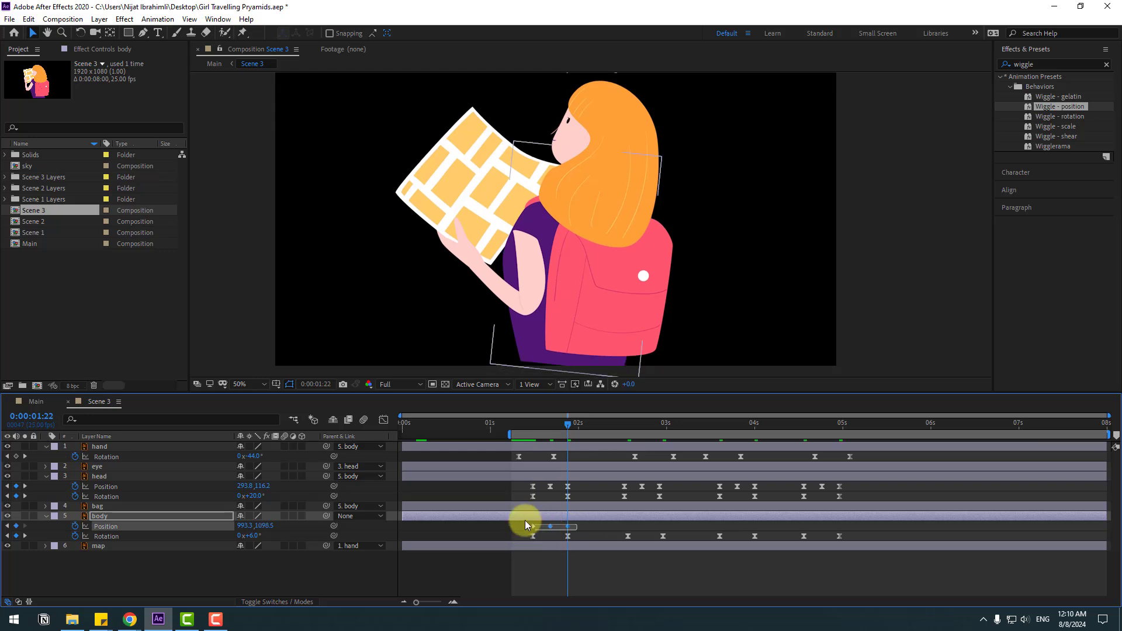
pyautogui.hotkey('ctrl', 'v')
pyautogui.rightClick(569, 525)
pyautogui.moveTo(643, 518)
pyautogui.click(741, 442)
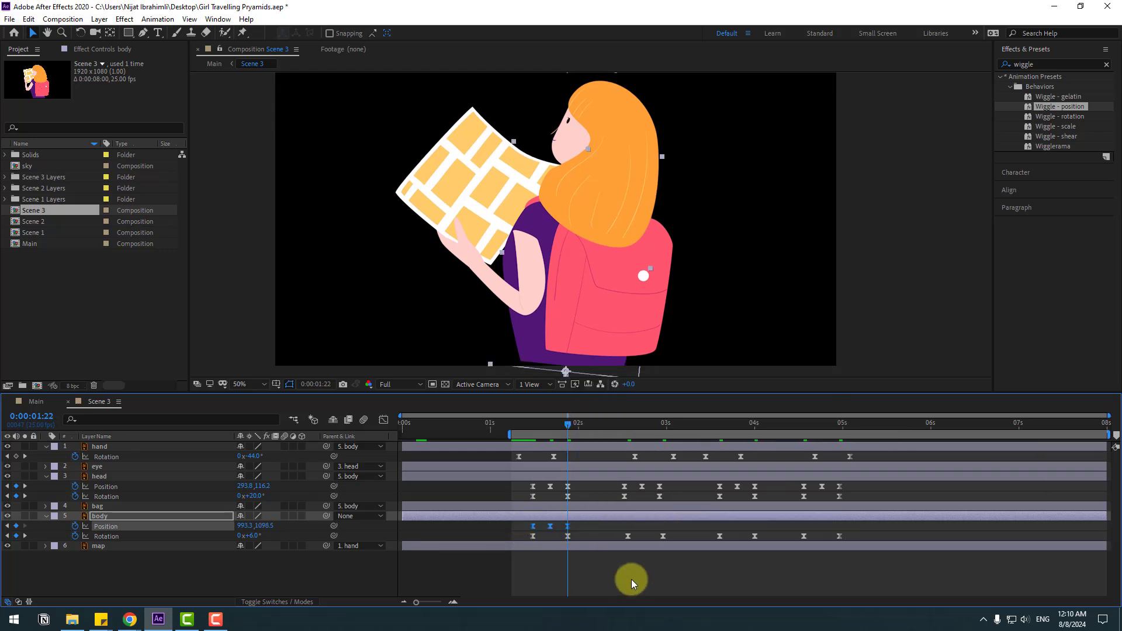
pyautogui.click(634, 573)
pyautogui.press('space')
pyautogui.press('space')
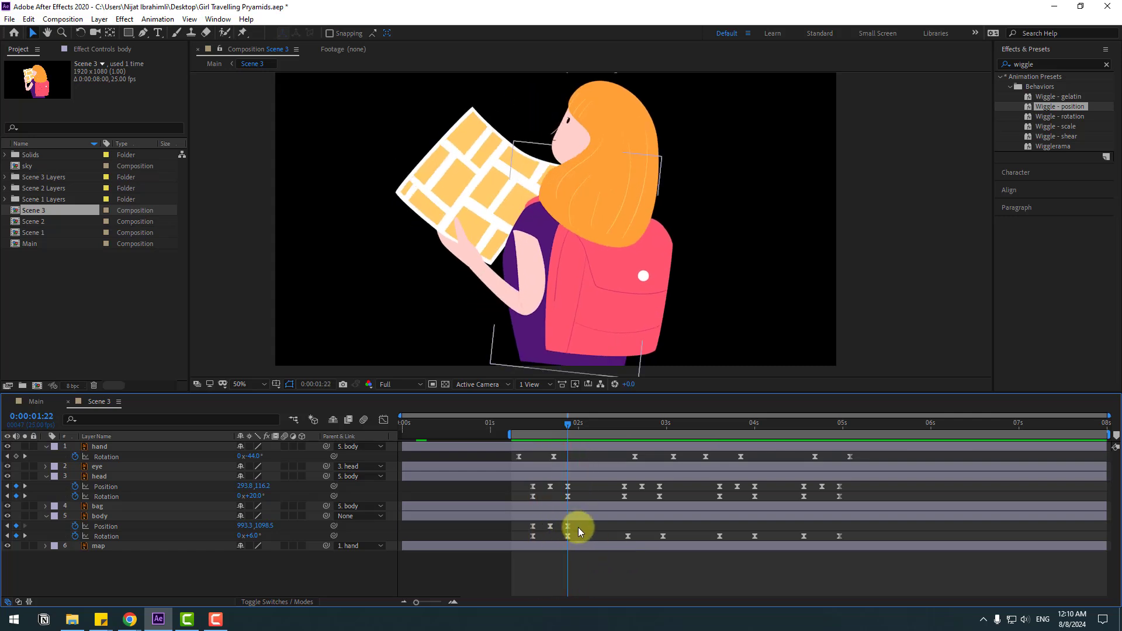
# - Copy the body's three Position keyframes and paste them at about 0:00:02:14, 0:00:03:16 and 0:00:04:13
pyautogui.moveTo(578, 530); pyautogui.dragTo(516, 524)
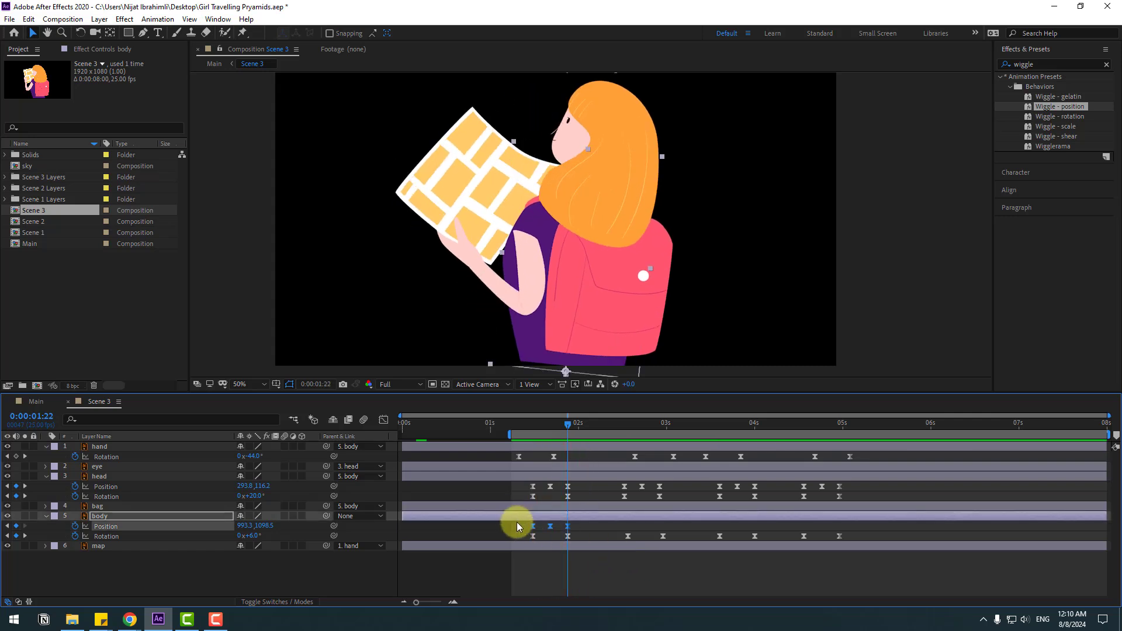
pyautogui.click(627, 425)
pyautogui.hotkey('ctrl', 'c')
pyautogui.hotkey('ctrl', 'v')
pyautogui.moveTo(736, 423); pyautogui.dragTo(801, 423)
pyautogui.hotkey('ctrl', 'v')
pyautogui.hotkey('ctrl', 'v')
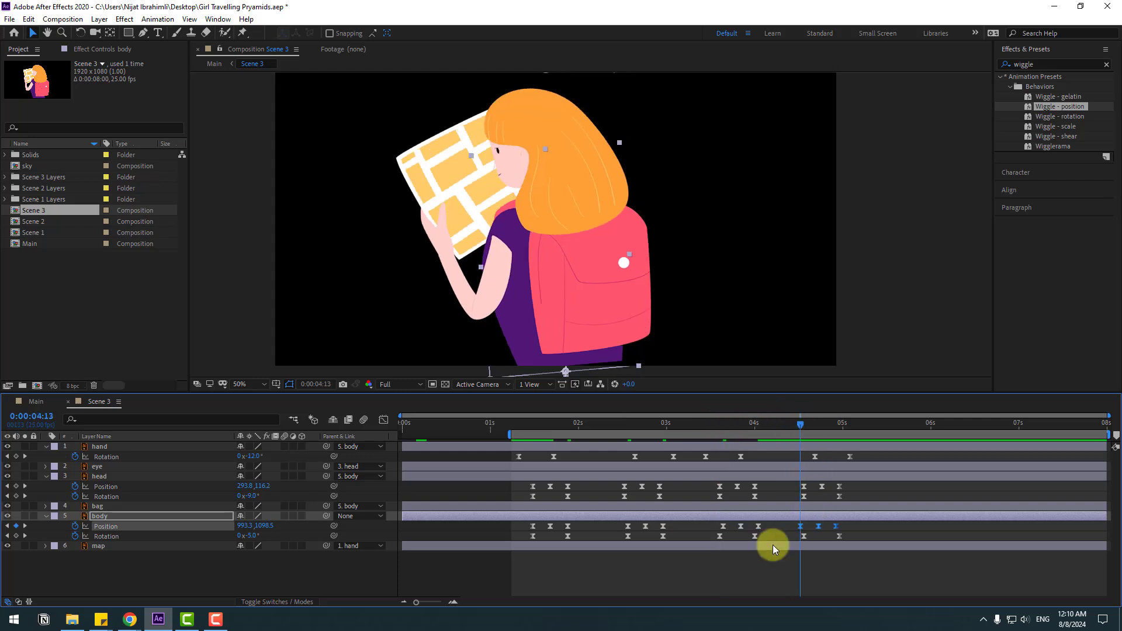
pyautogui.moveTo(760, 524)
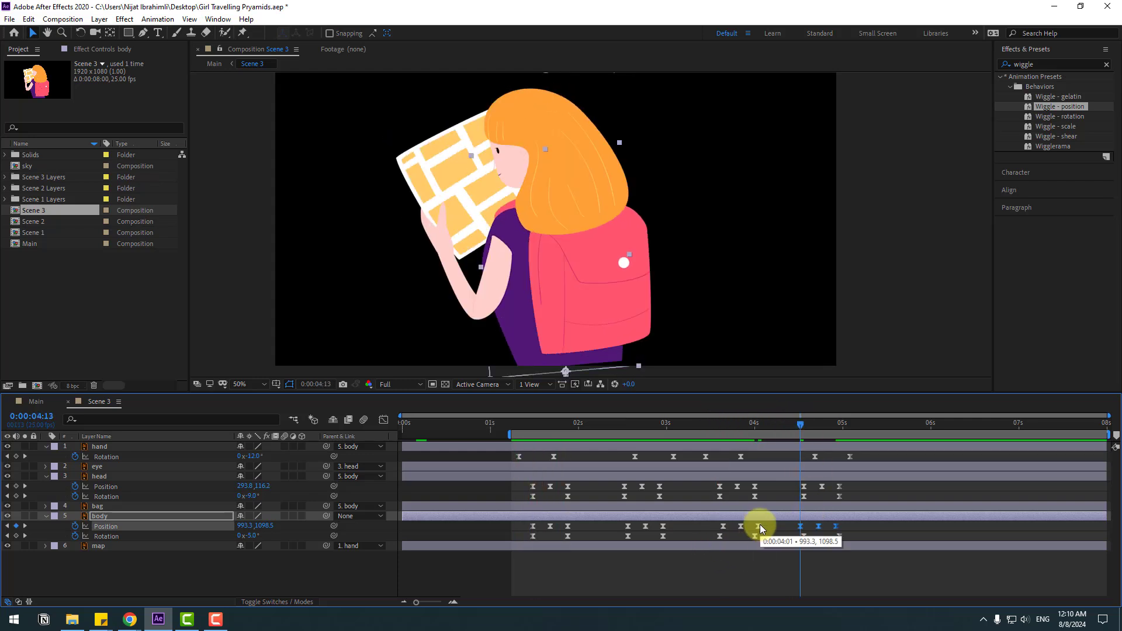
# - Preview the body's repeated dips in Scene 3 and return to the Main composition
pyautogui.press('space')
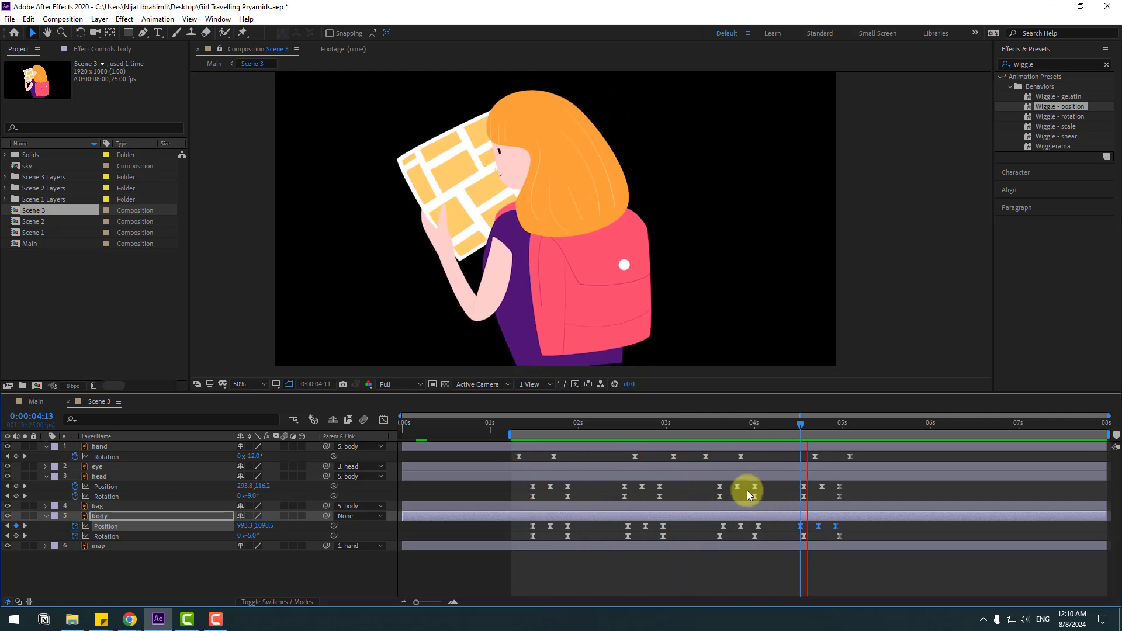
pyautogui.press('space')
pyautogui.click(36, 402)
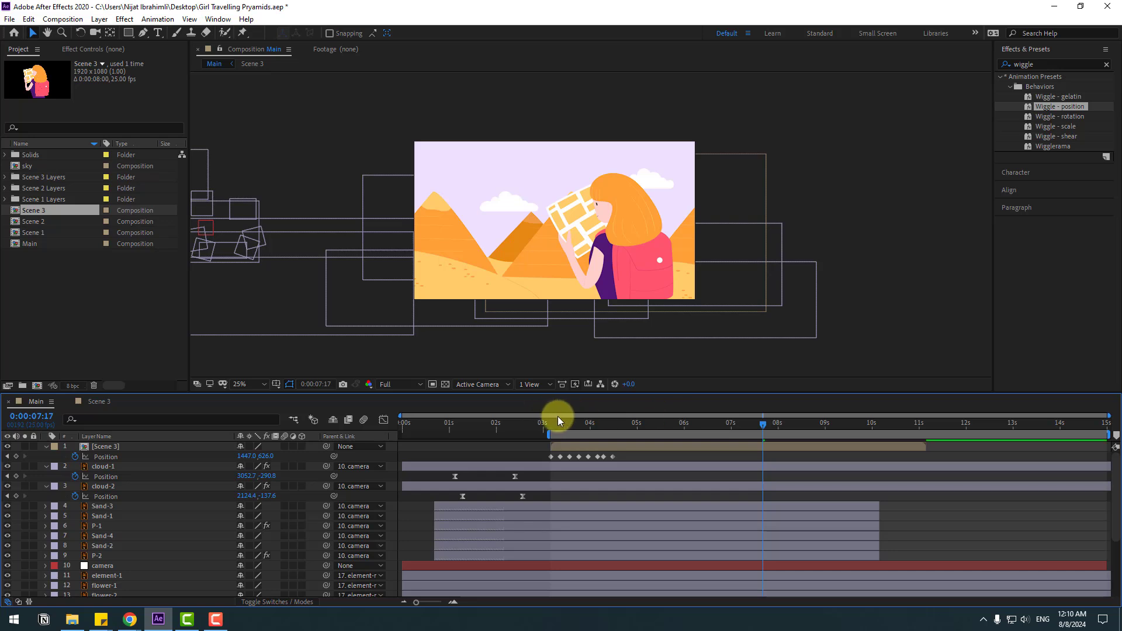
# - Set the Main work area to run from the start to 0:00:08:17 and trim the composition to it
pyautogui.moveTo(552, 419); pyautogui.dragTo(811, 432)
pyautogui.press('n')
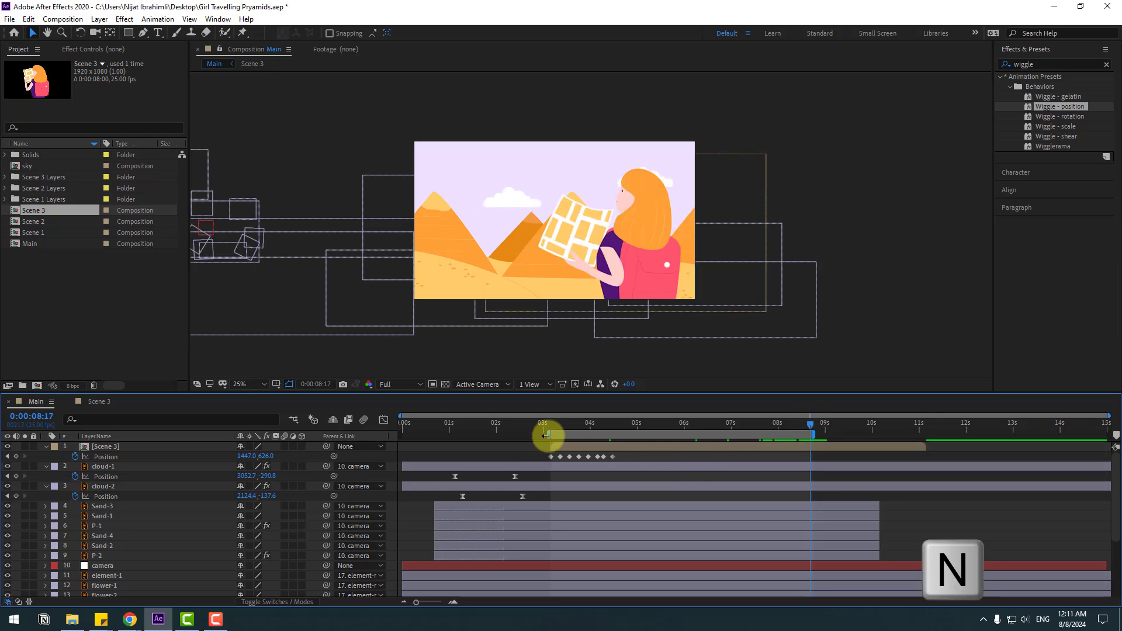
pyautogui.moveTo(547, 434); pyautogui.dragTo(388, 436)
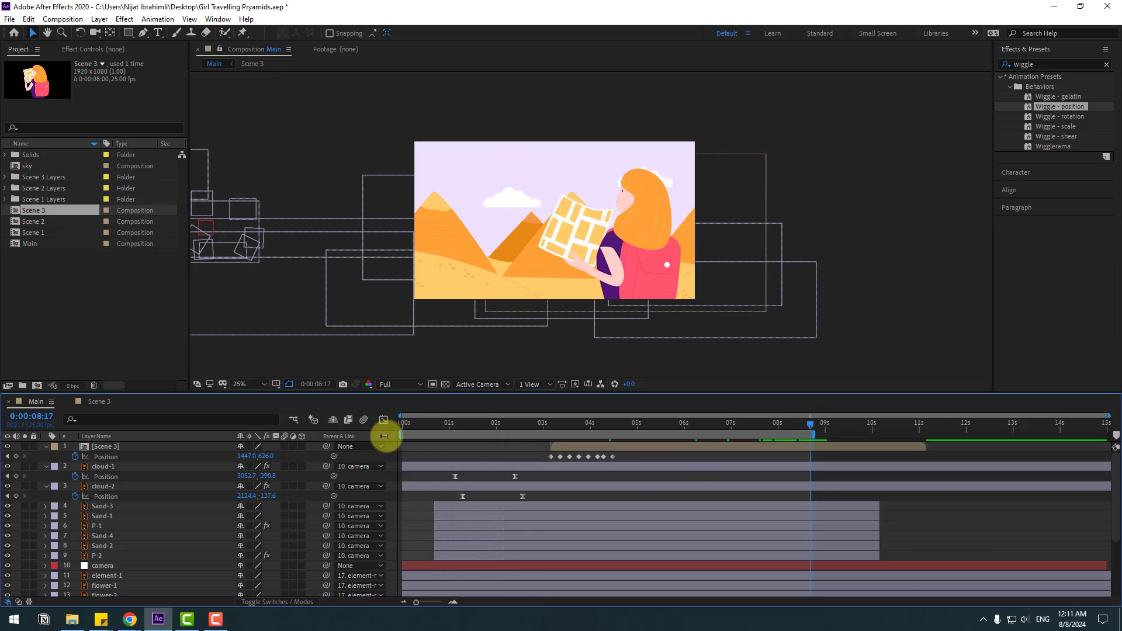
pyautogui.rightClick(746, 431)
pyautogui.click(759, 464)
# - Play back the trimmed Main animation and scrub through its timeline
pyautogui.press('space')
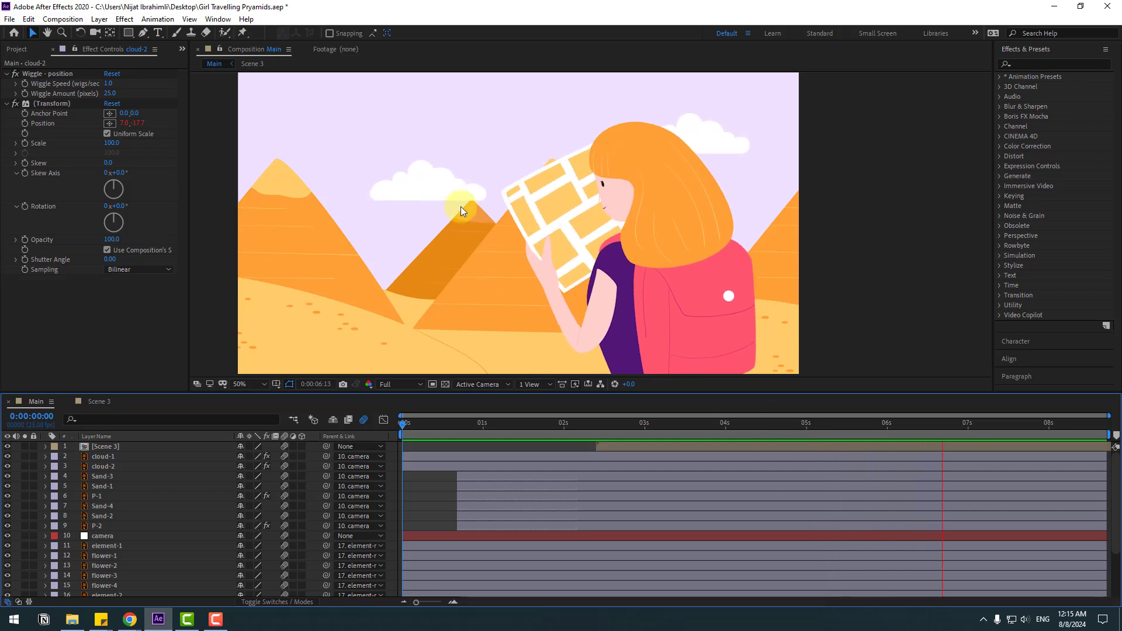
pyautogui.moveTo(835, 426); pyautogui.dragTo(432, 425)
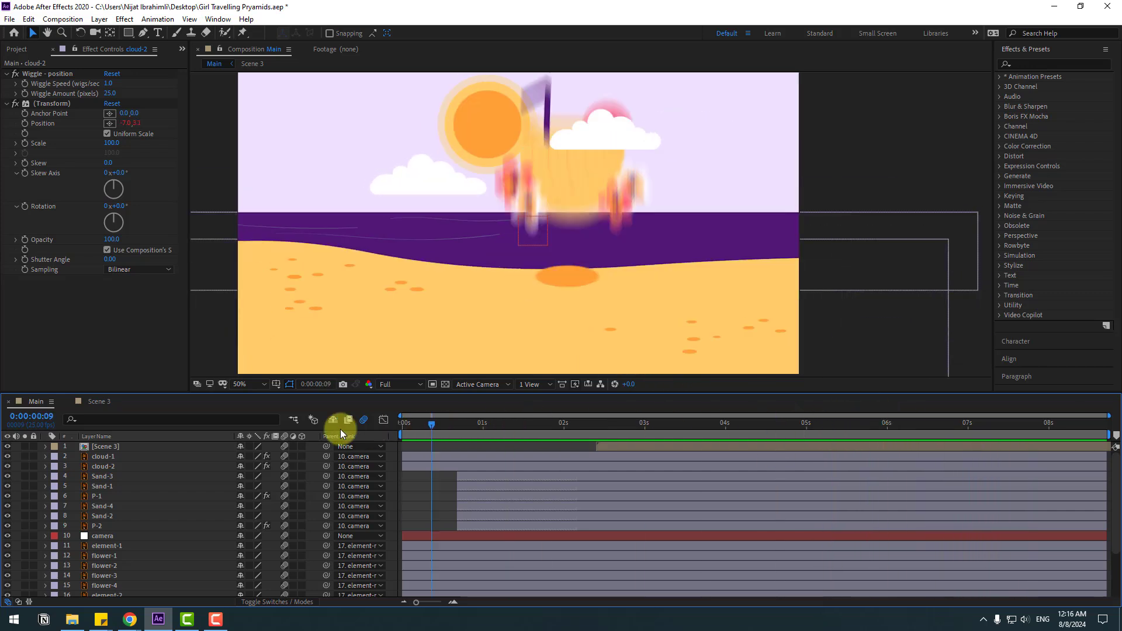
pyautogui.press('space')
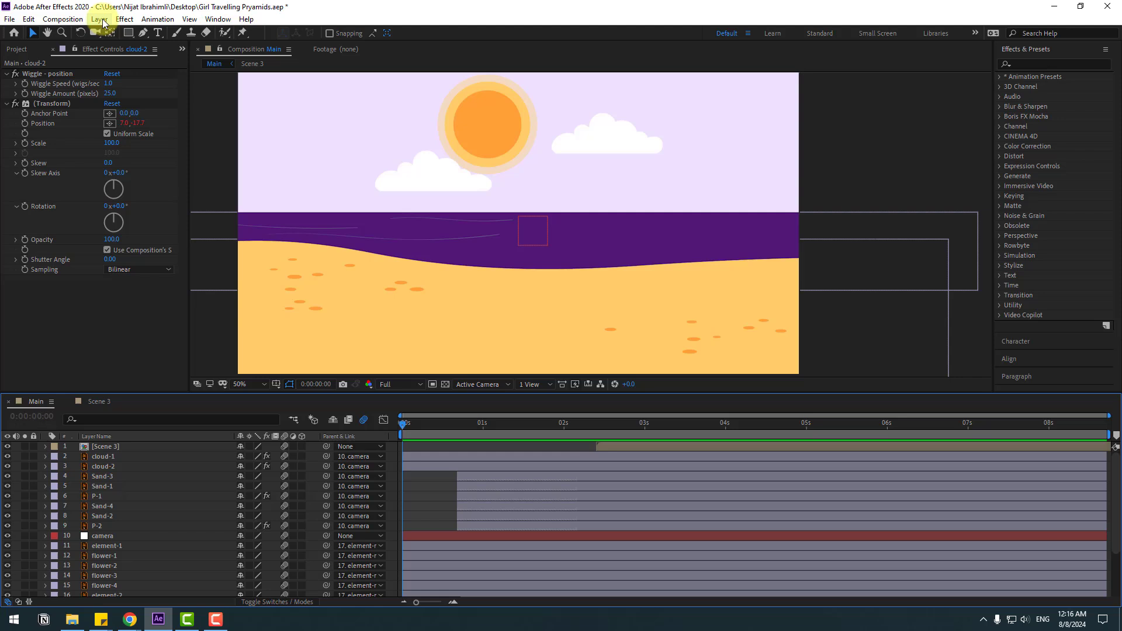
# - Add a new adjustment layer to the Main composition
pyautogui.click(101, 19)
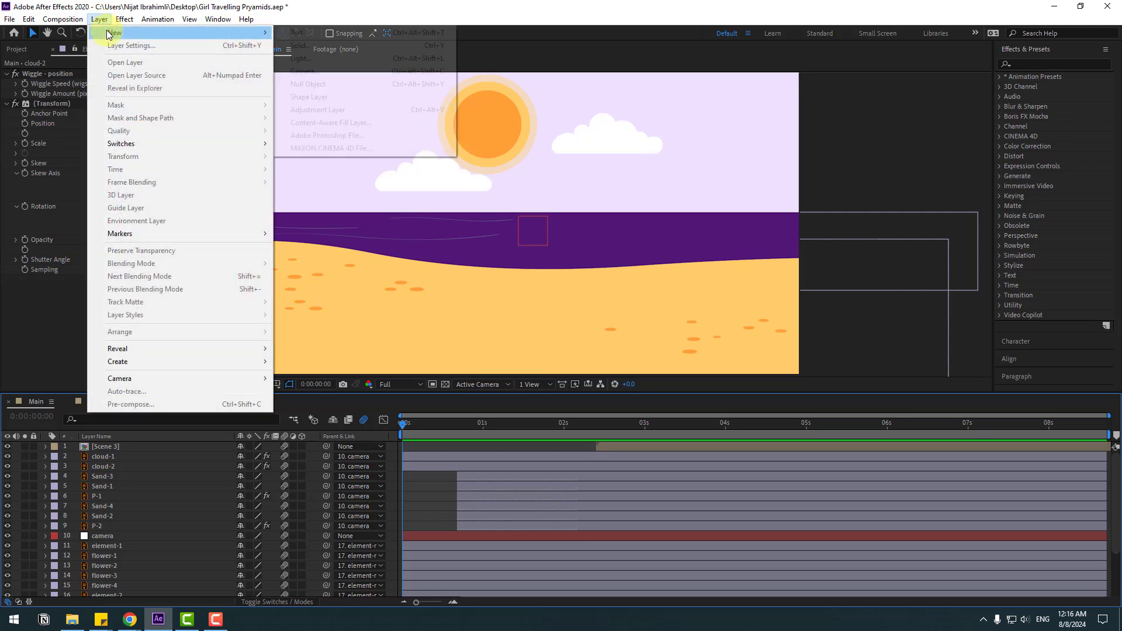
pyautogui.moveTo(111, 33)
pyautogui.click(336, 113)
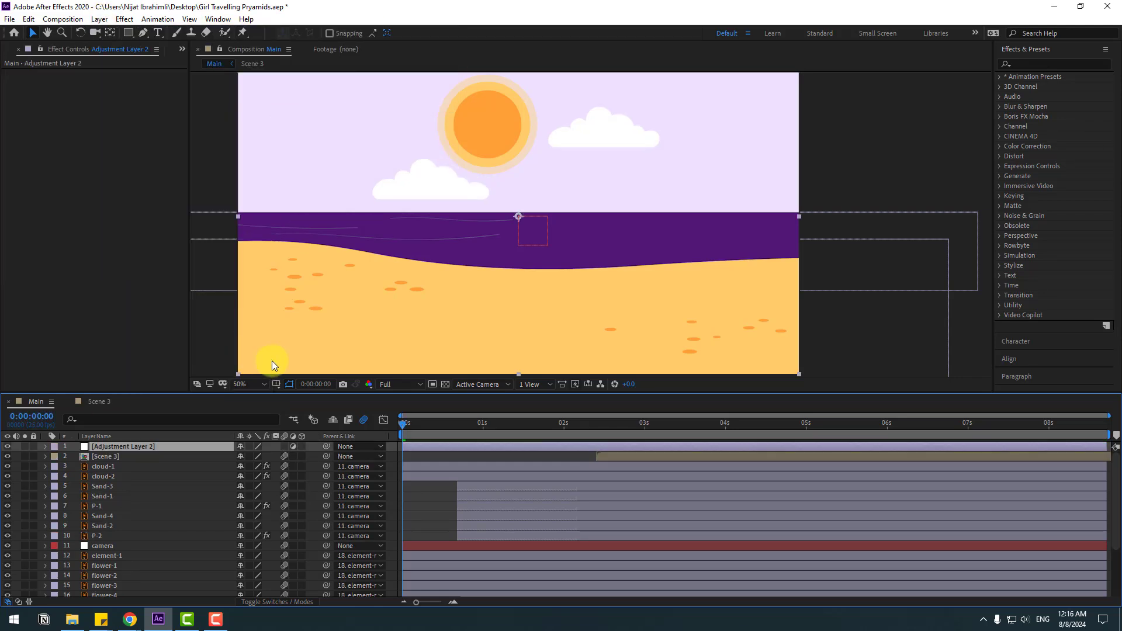
# - Apply Gaussian Blur to the adjustment layer and set its Blurriness to 42.8
pyautogui.click(1027, 64)
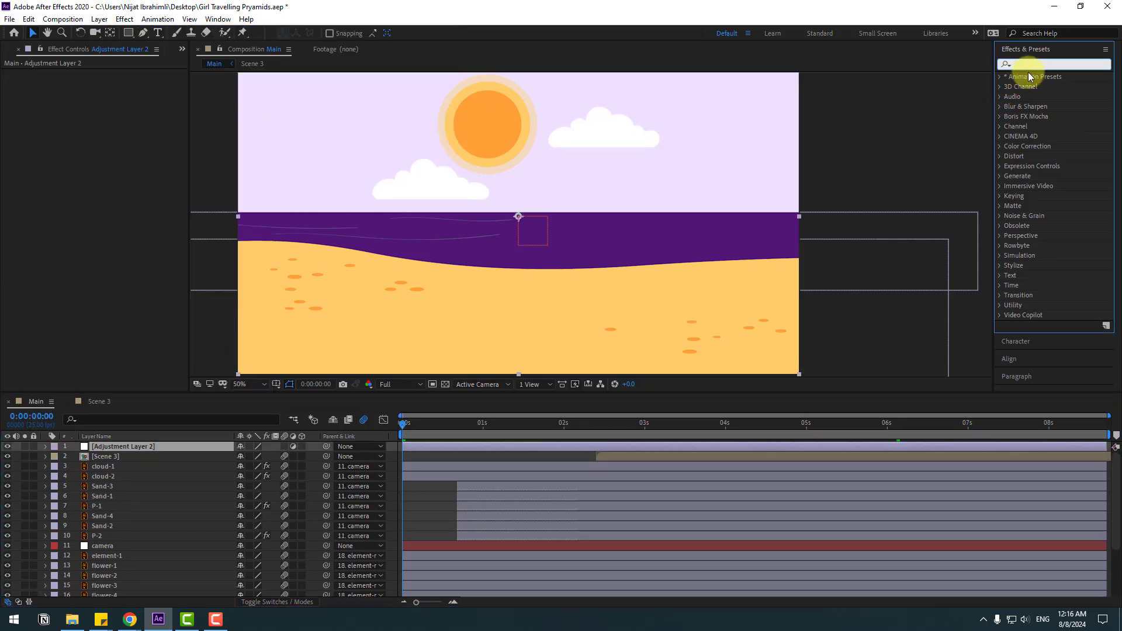
pyautogui.write('gau')
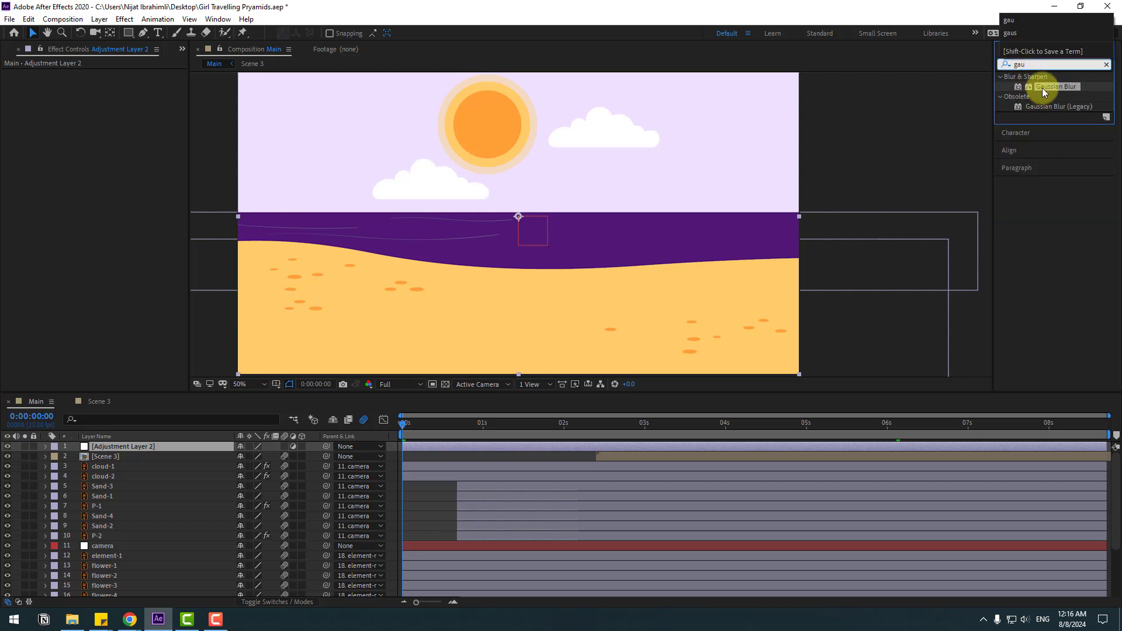
pyautogui.moveTo(1042, 88); pyautogui.dragTo(105, 451)
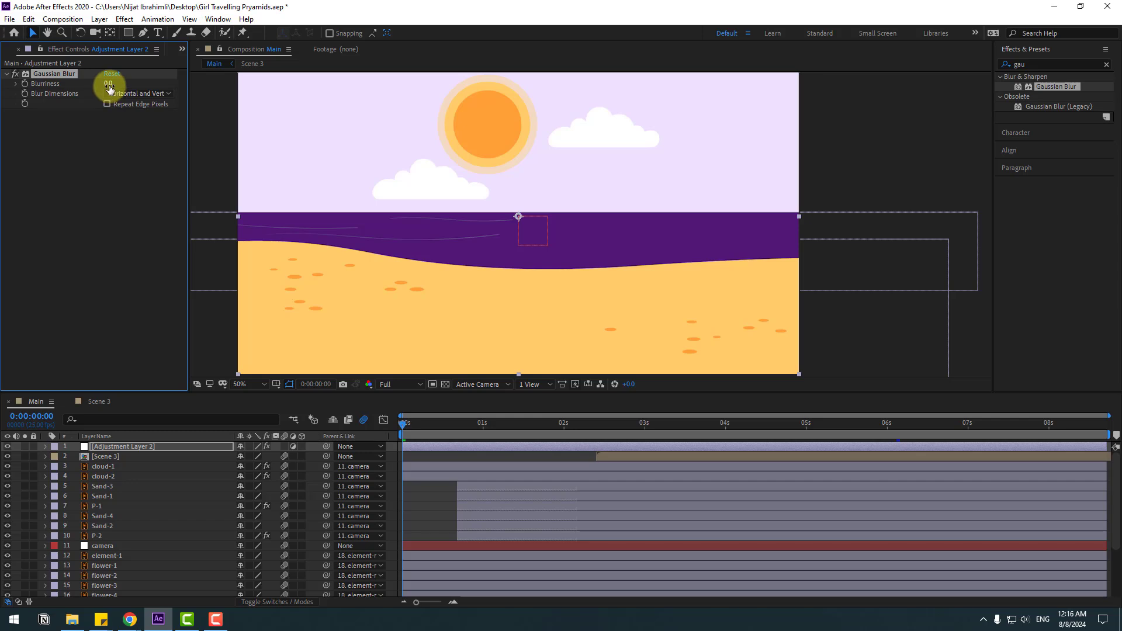
pyautogui.moveTo(109, 88); pyautogui.dragTo(354, 82)
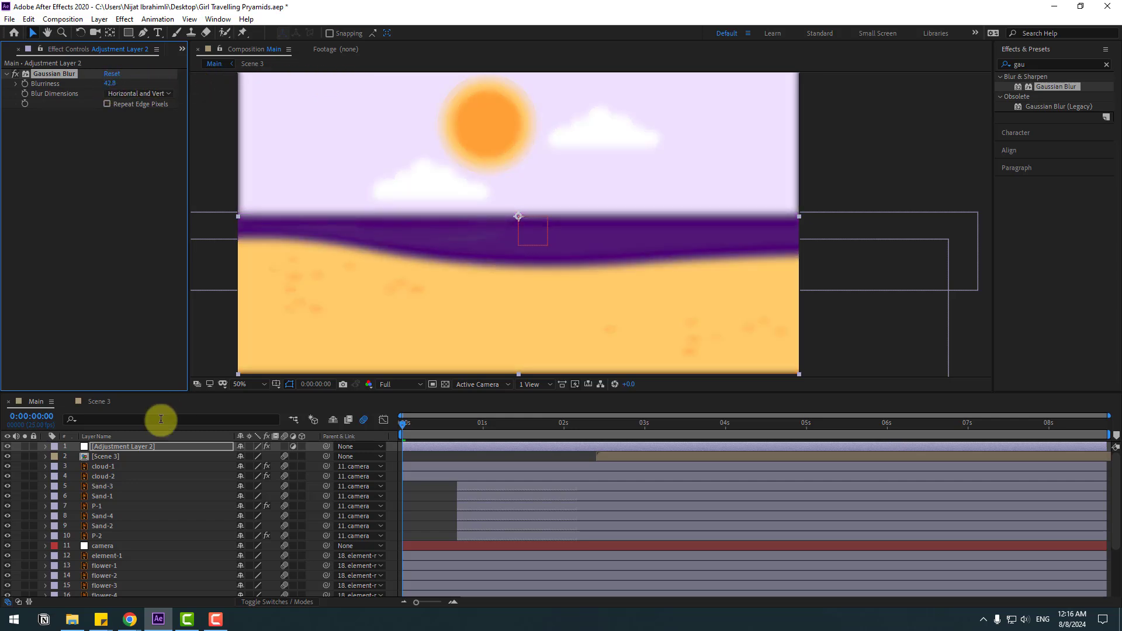
# - Move the adjustment layer directly below the Scene 3 layer and scrub the timeline to check the blur
pyautogui.moveTo(111, 449); pyautogui.dragTo(113, 458)
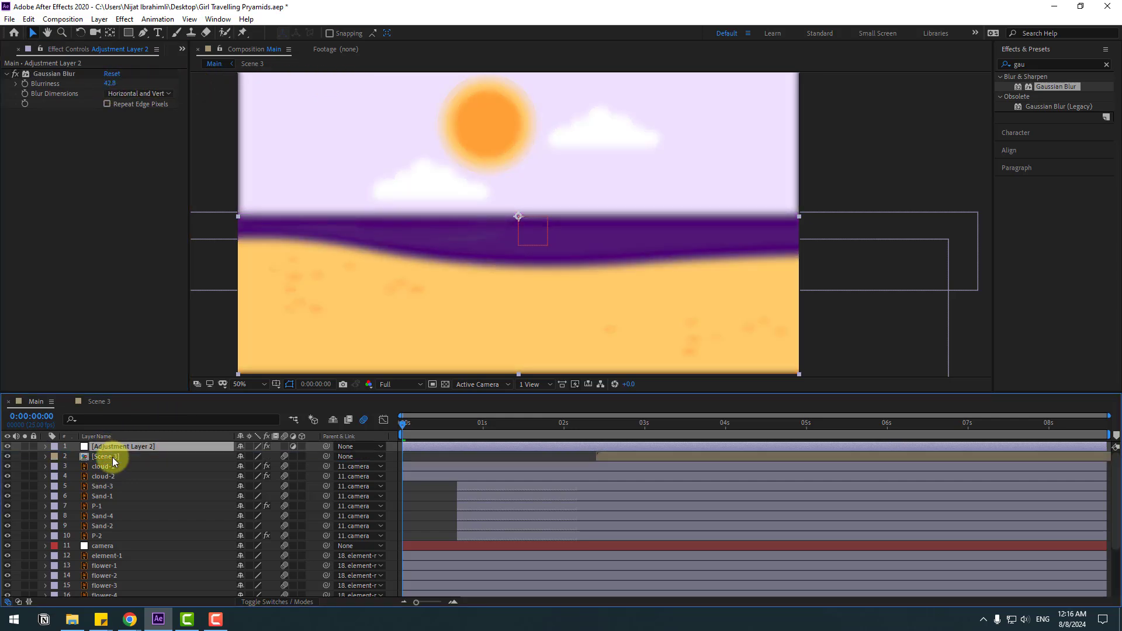
pyautogui.click(583, 424)
pyautogui.moveTo(588, 423); pyautogui.dragTo(515, 424)
# - Set the adjustment layer's Opacity to 0% and keyframe it at 0:00:03:05
pyautogui.press('t')
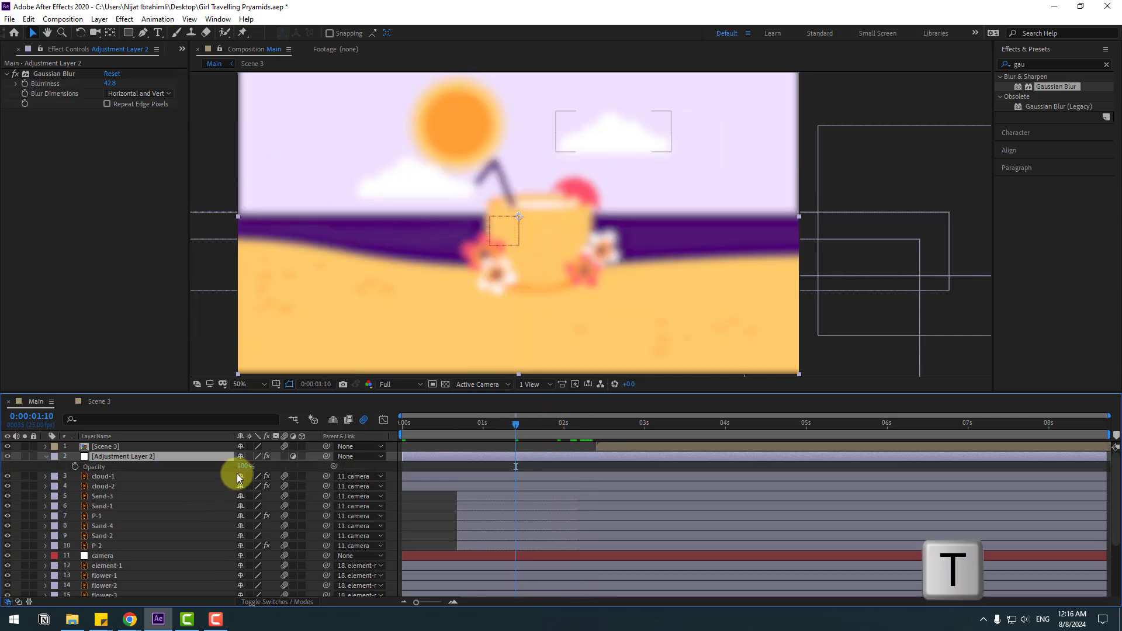
pyautogui.moveTo(240, 467); pyautogui.dragTo(199, 468)
pyautogui.moveTo(578, 418); pyautogui.dragTo(661, 424)
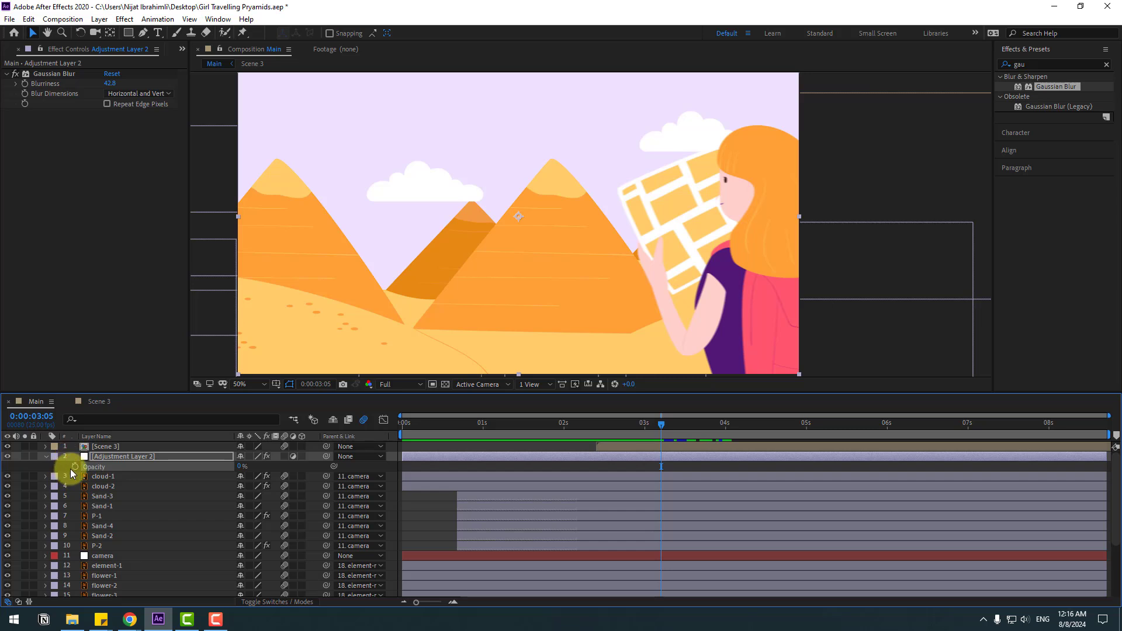
# - Set the adjustment layer's Opacity to 100% at 0:00:04:00
pyautogui.click(724, 423)
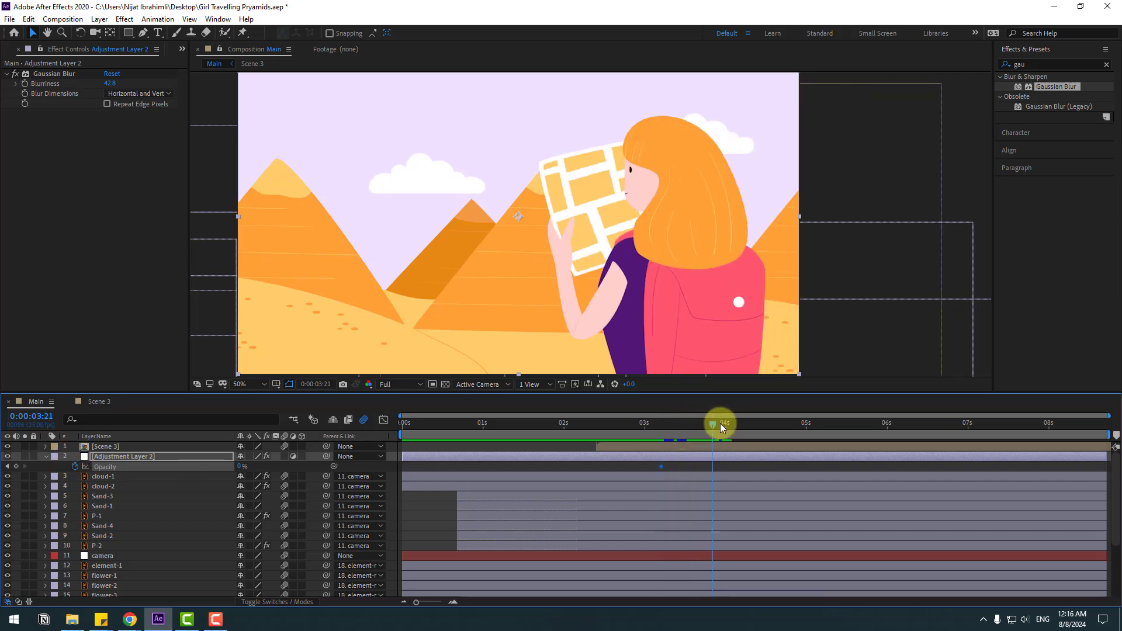
pyautogui.click(239, 467)
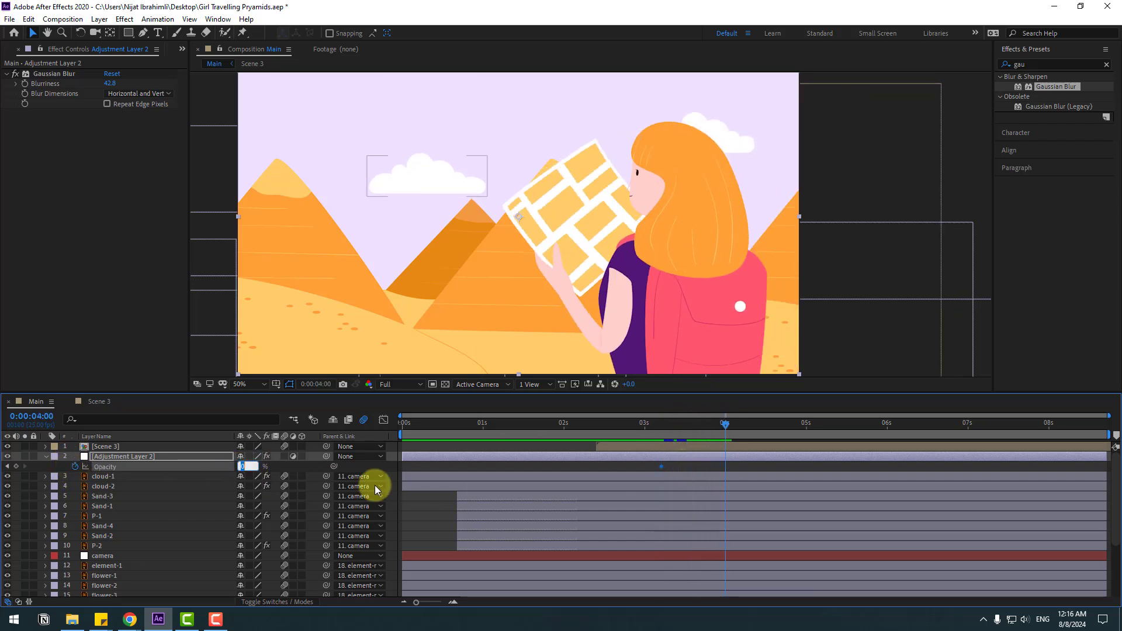
pyautogui.write('100')
pyautogui.press('Return')
# - Scrub through the background blur's fade-in and preview the animation from about 0:00:04:05
pyautogui.moveTo(651, 423); pyautogui.dragTo(752, 461)
pyautogui.click(754, 464)
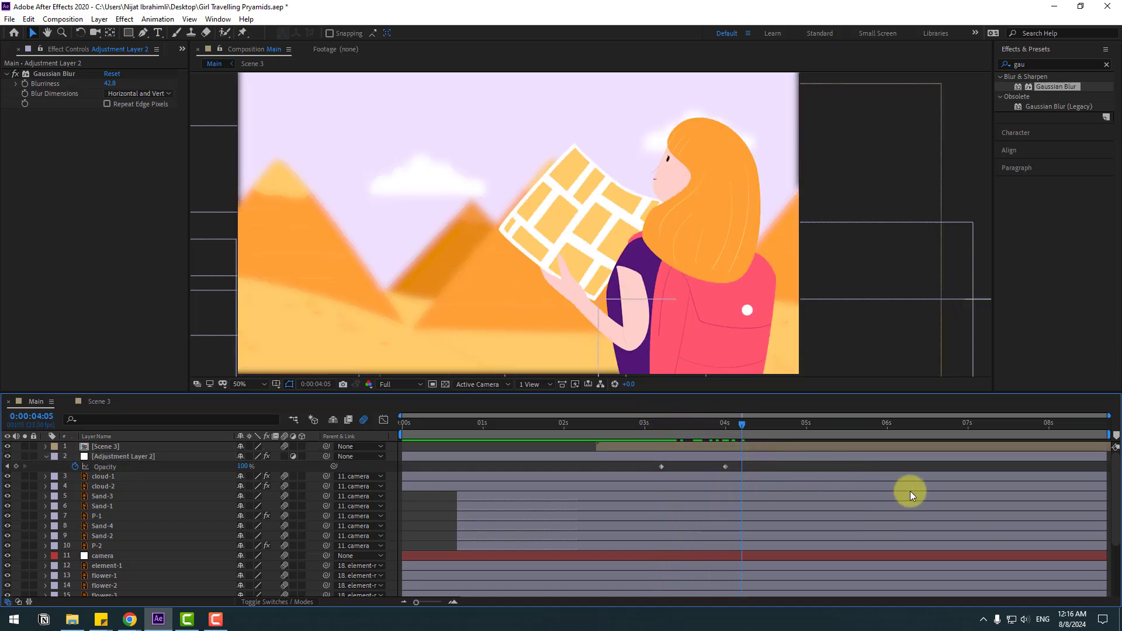
pyautogui.press('space')
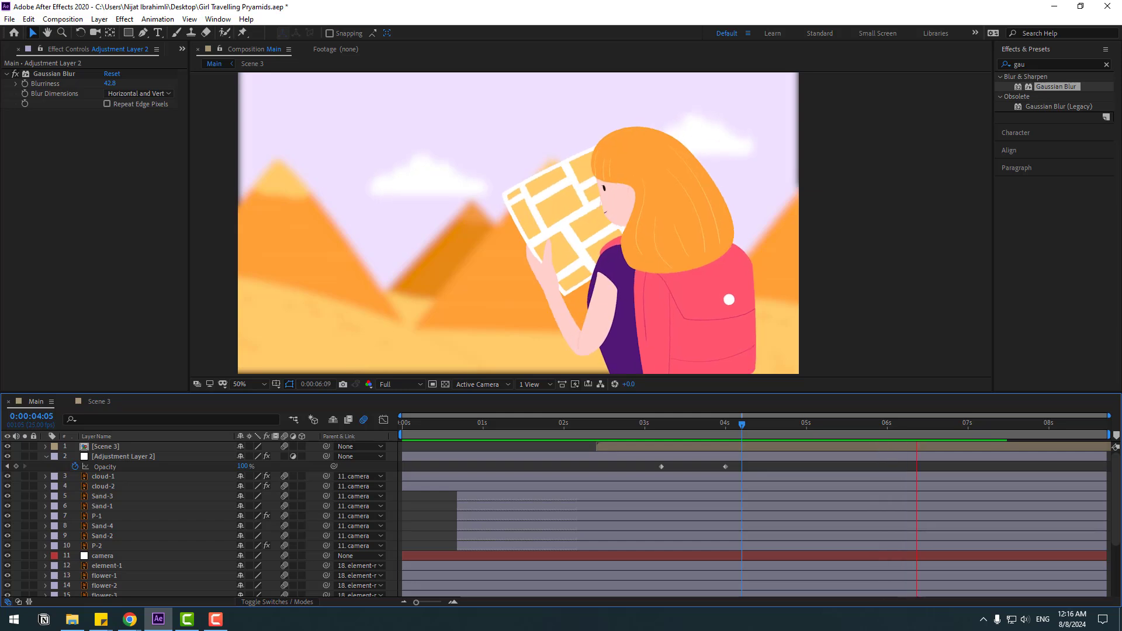